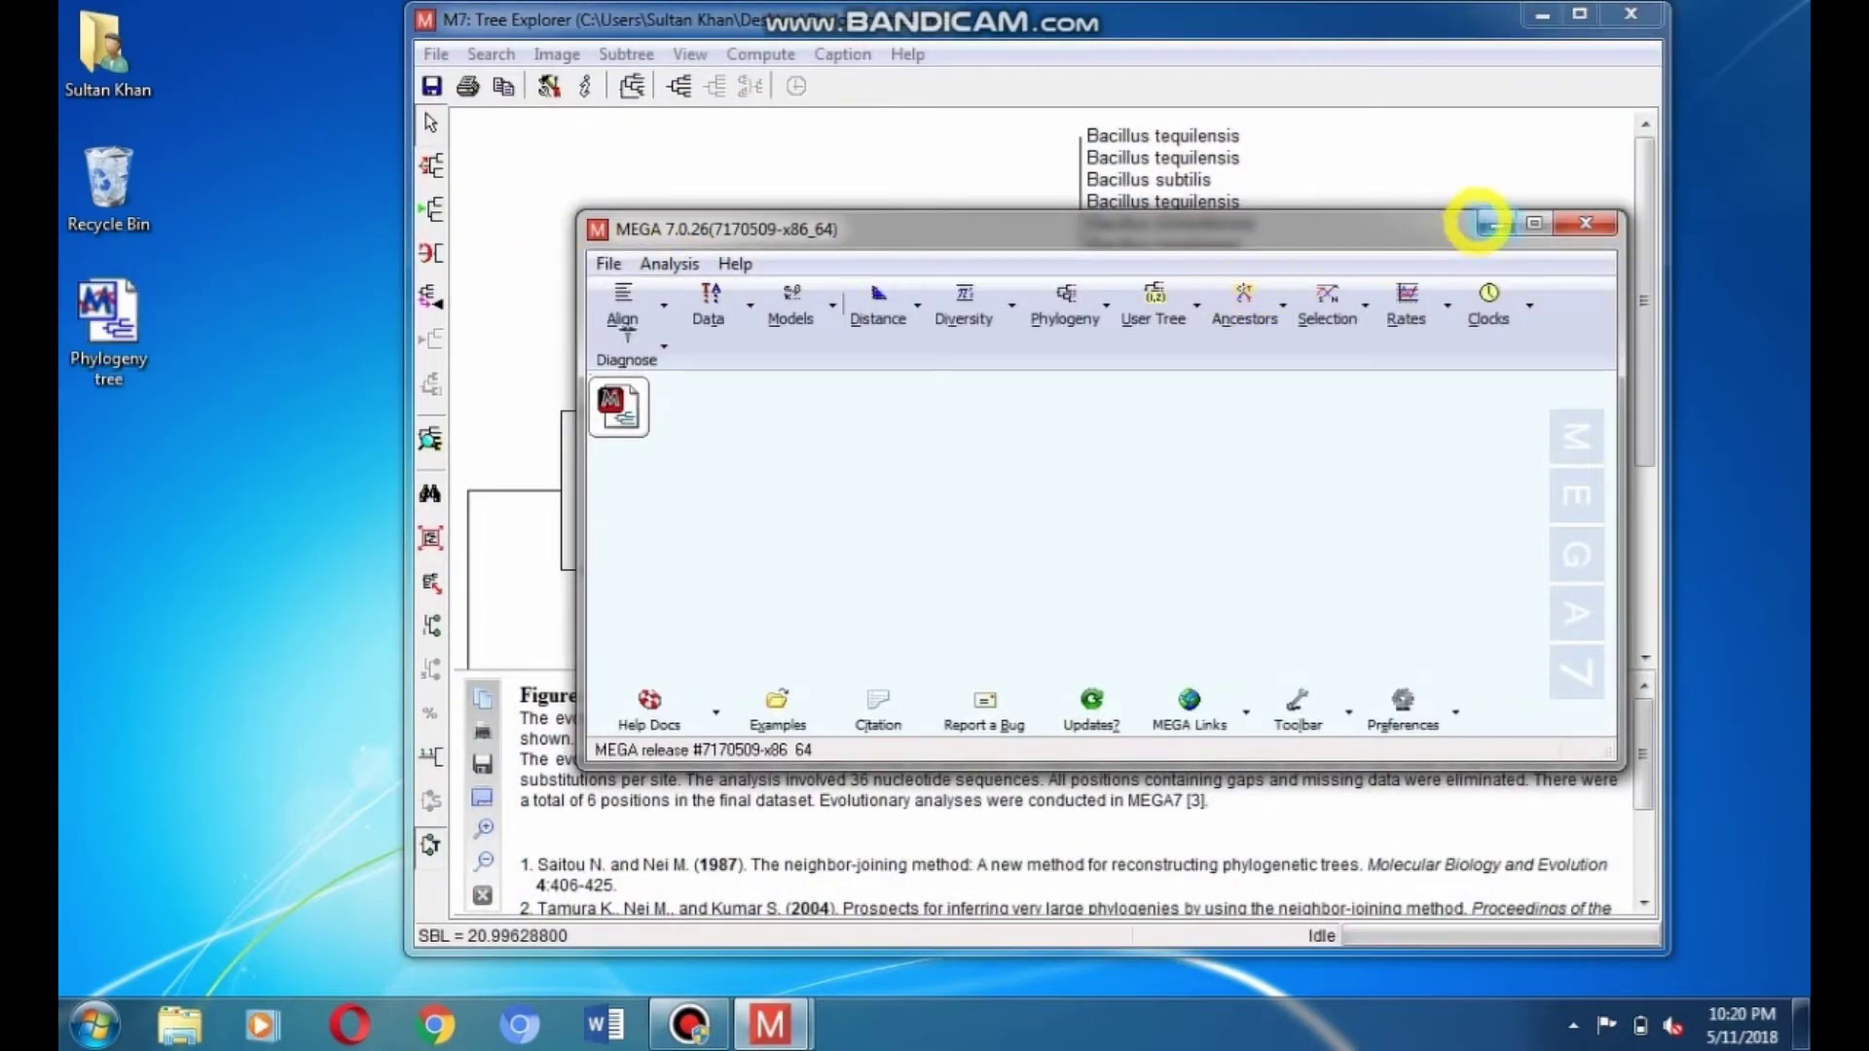
Minimize the main MEGA 7 window and maximize the Tree Explorer showing Phylogeny tree.mtsx.
{"action": "left_click", "coordinate": [1479, 225]}
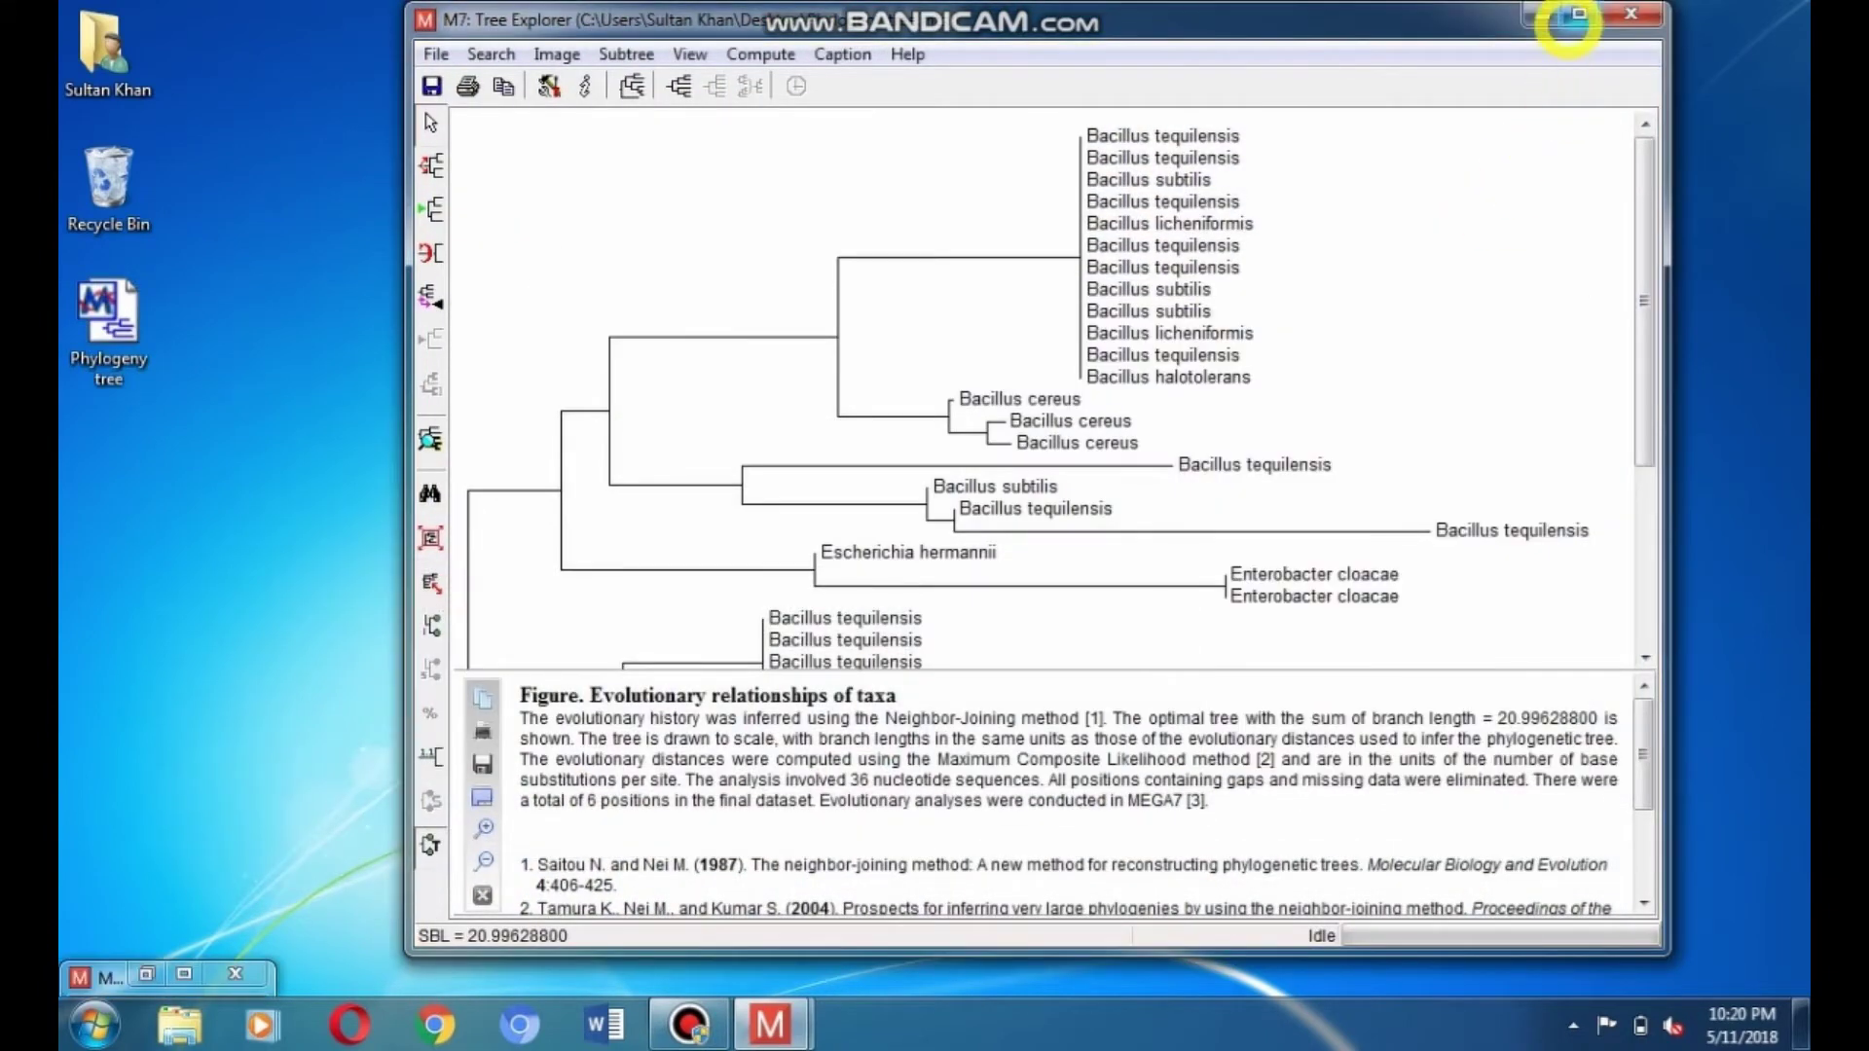
{"action": "left_click", "coordinate": [1579, 14]}
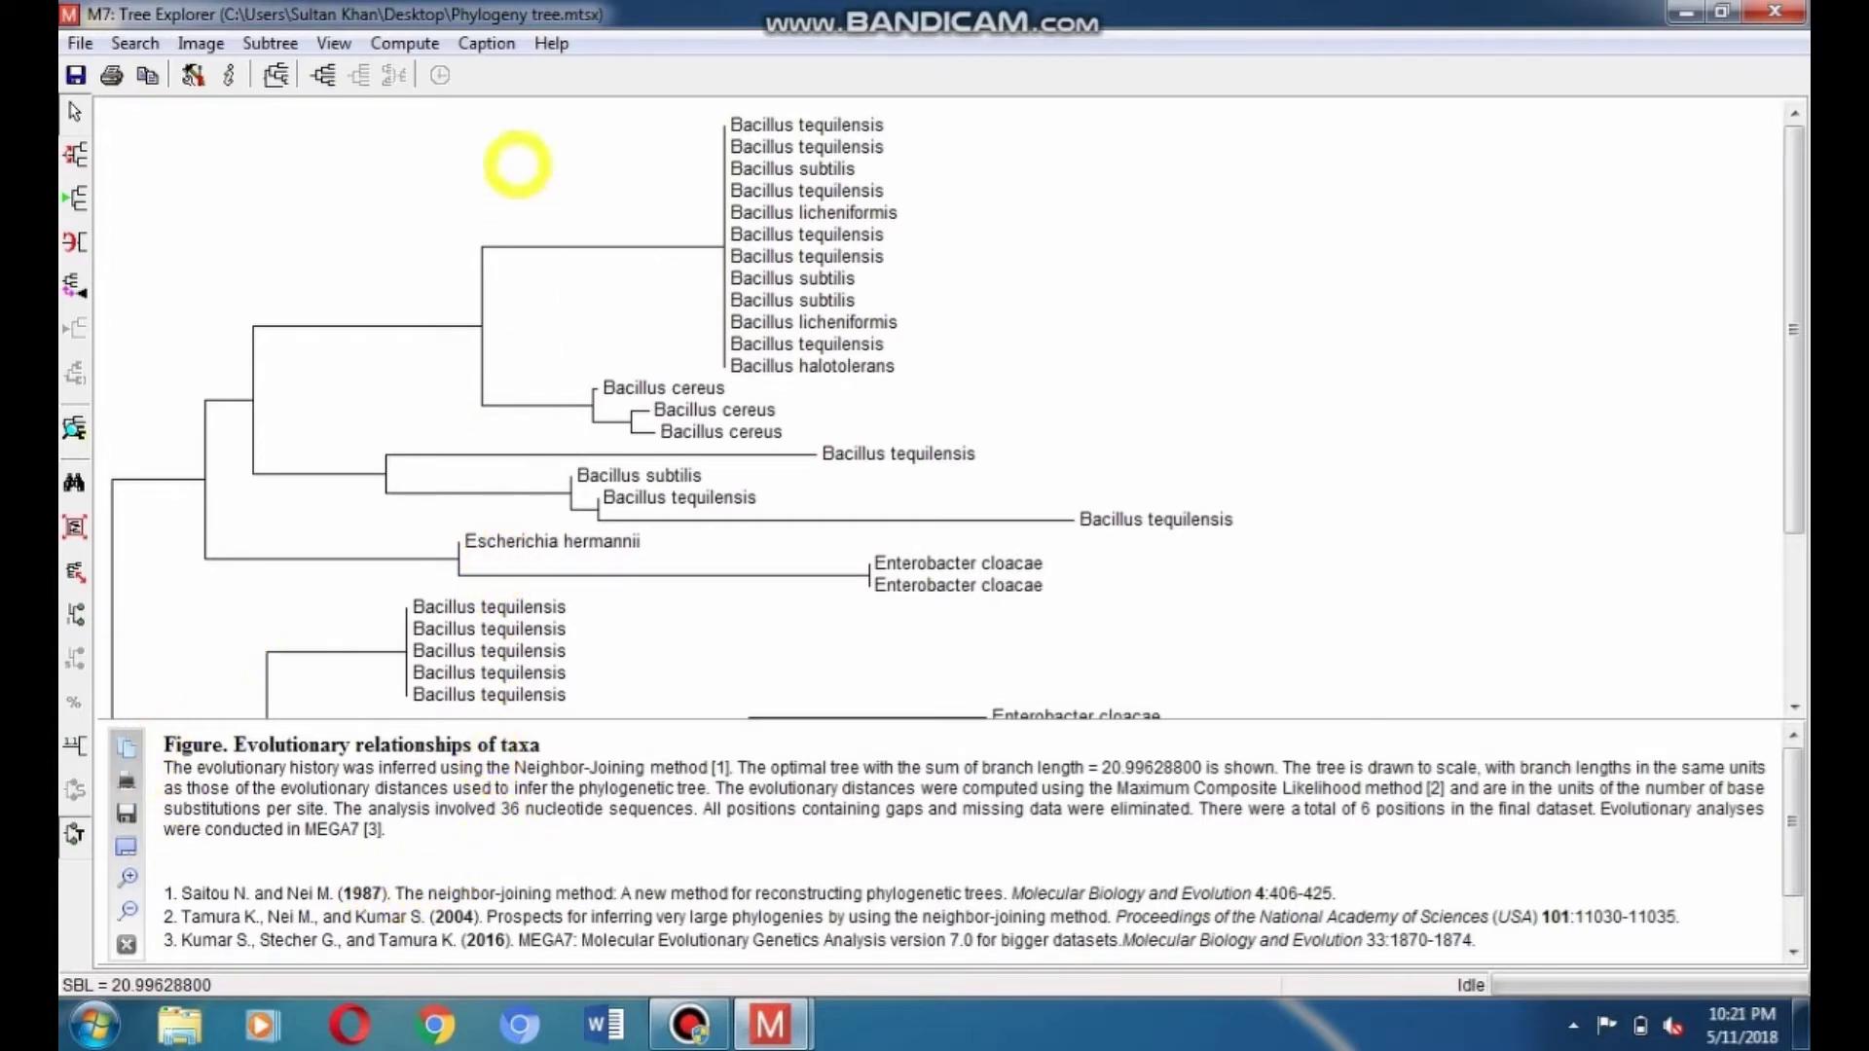
Hide the figure caption and re-maximize the Tree Explorer so the tree reaches its 0.50 scale bar.
{"action": "left_click", "coordinate": [486, 44]}
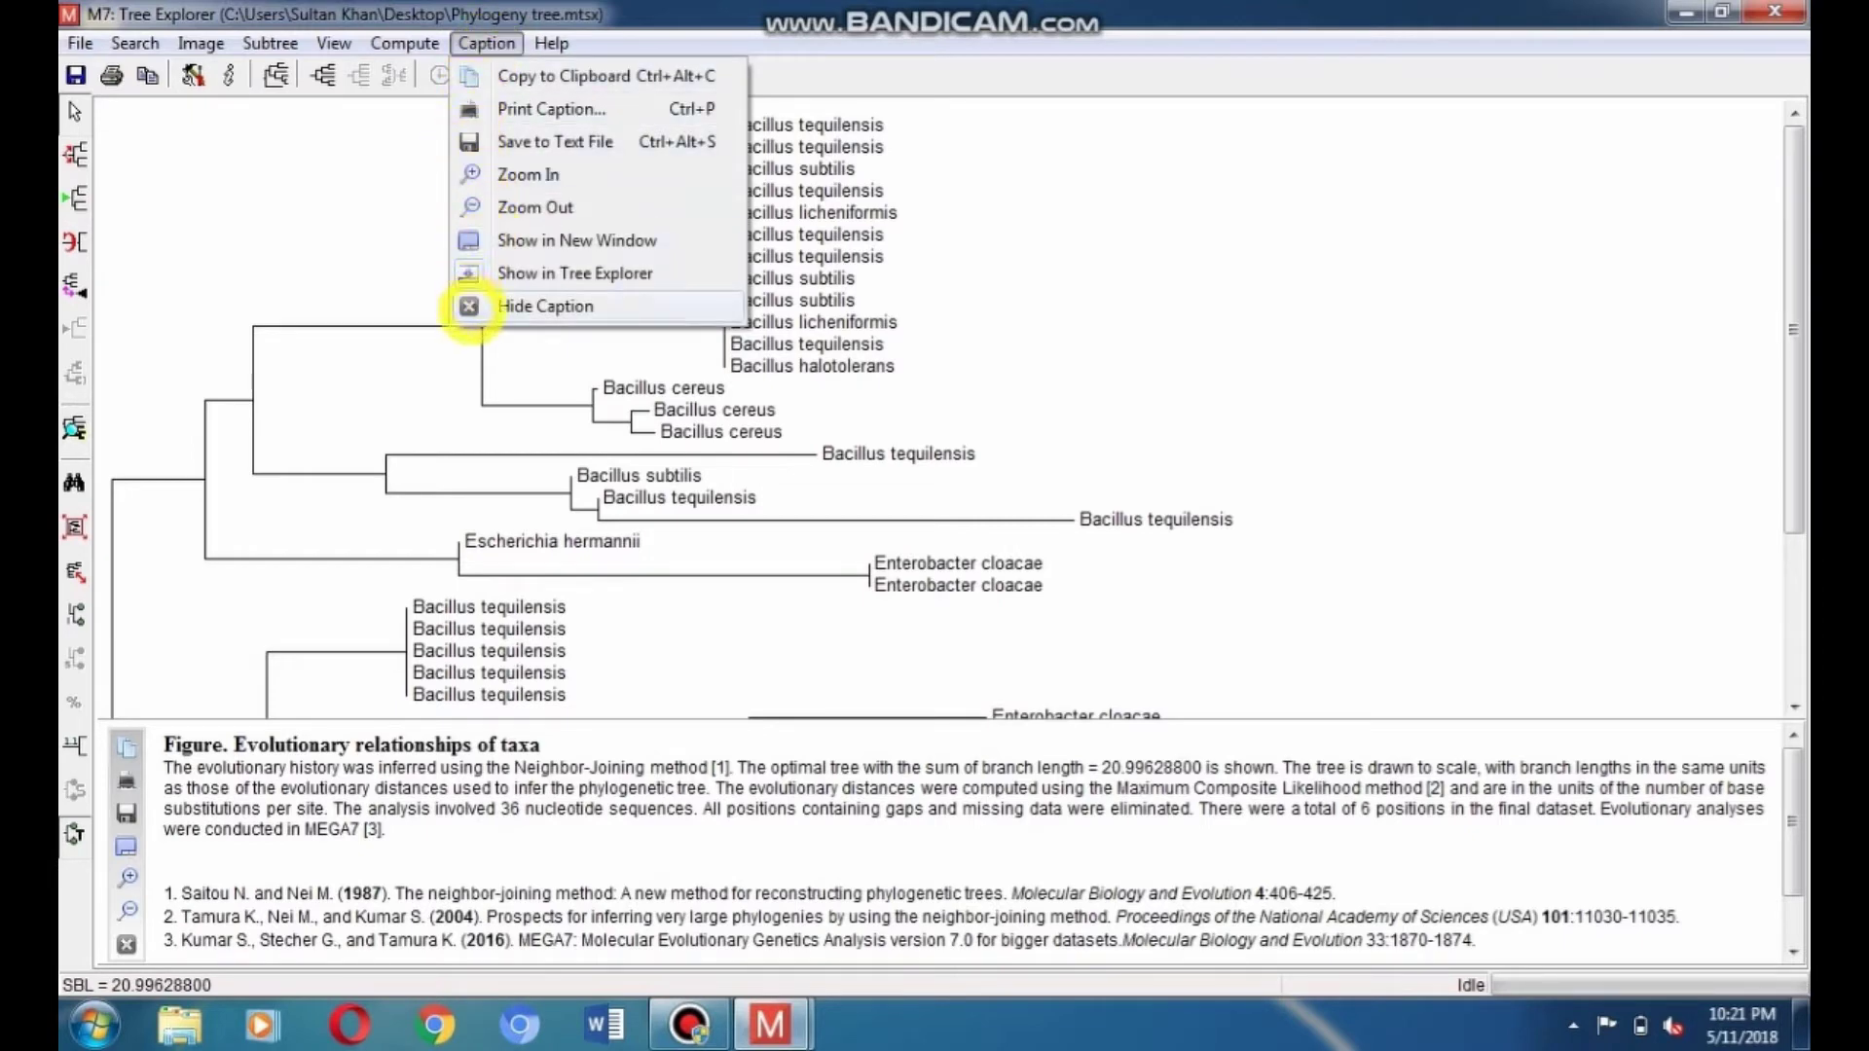
{"action": "left_click", "coordinate": [471, 308]}
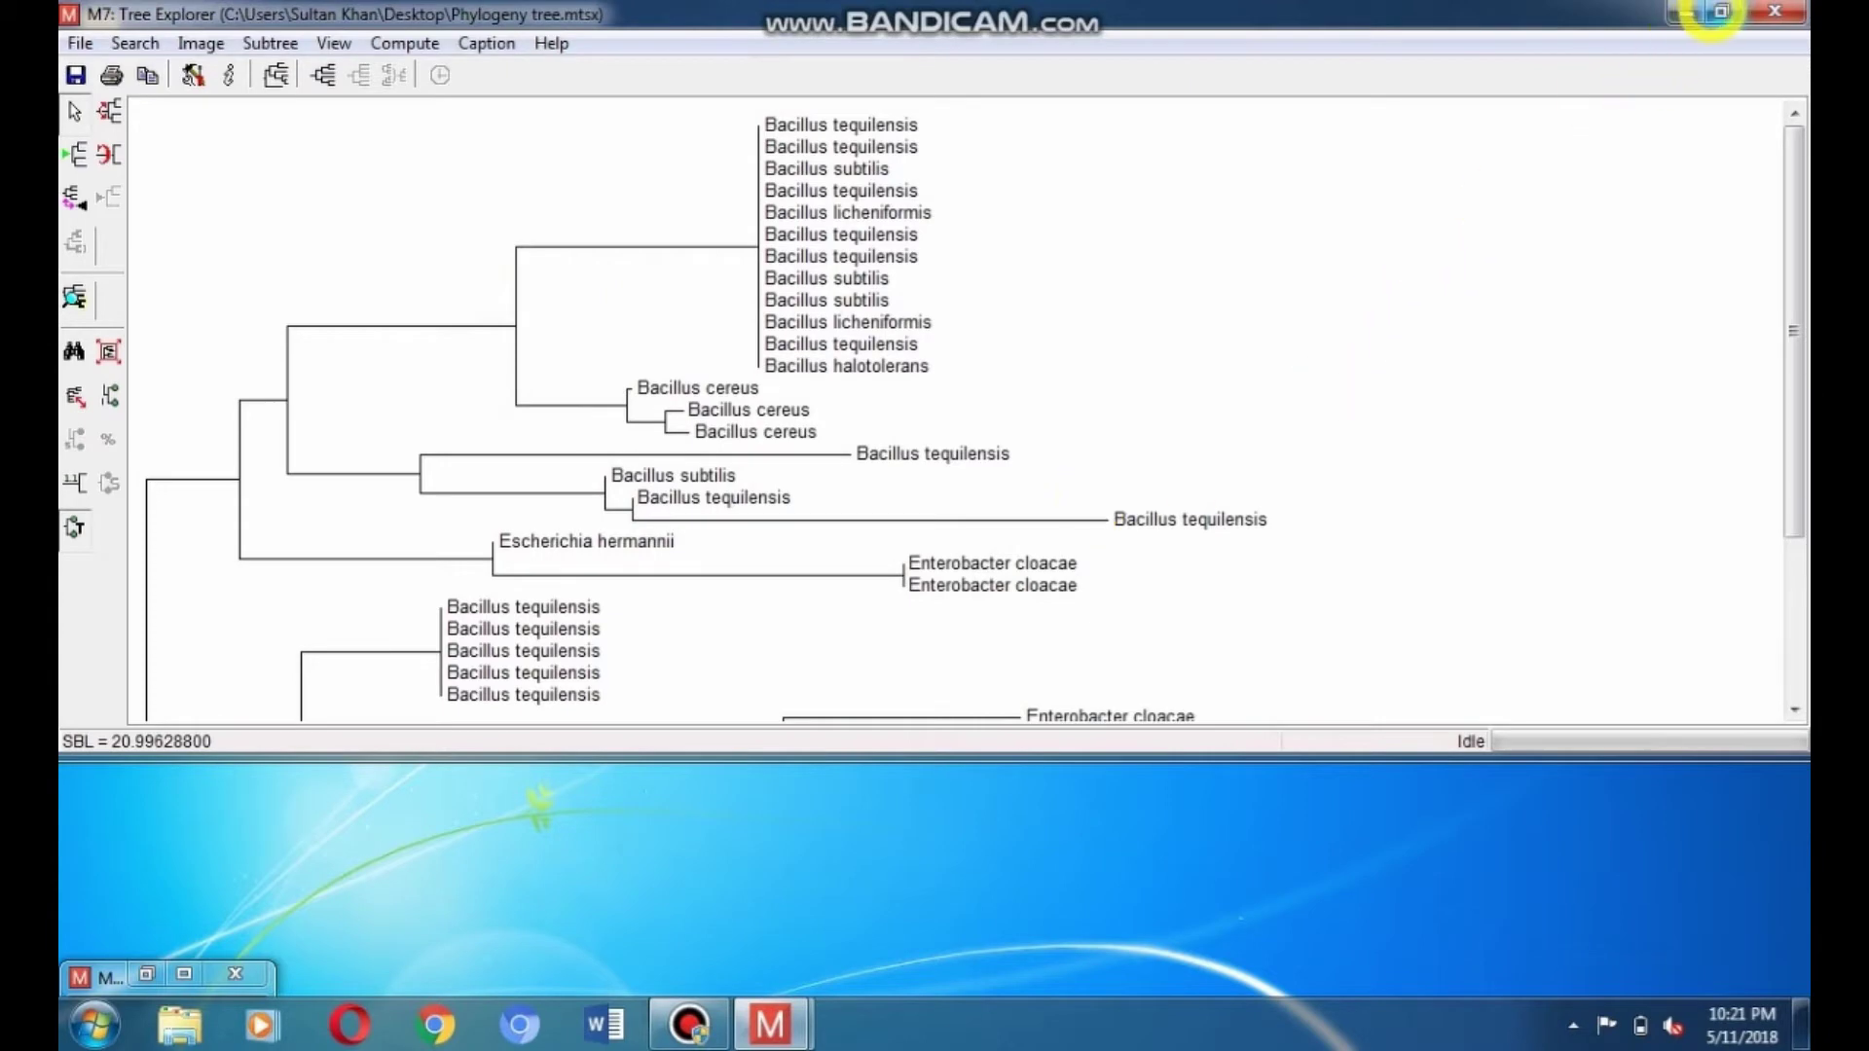
{"action": "left_click", "coordinate": [1720, 12]}
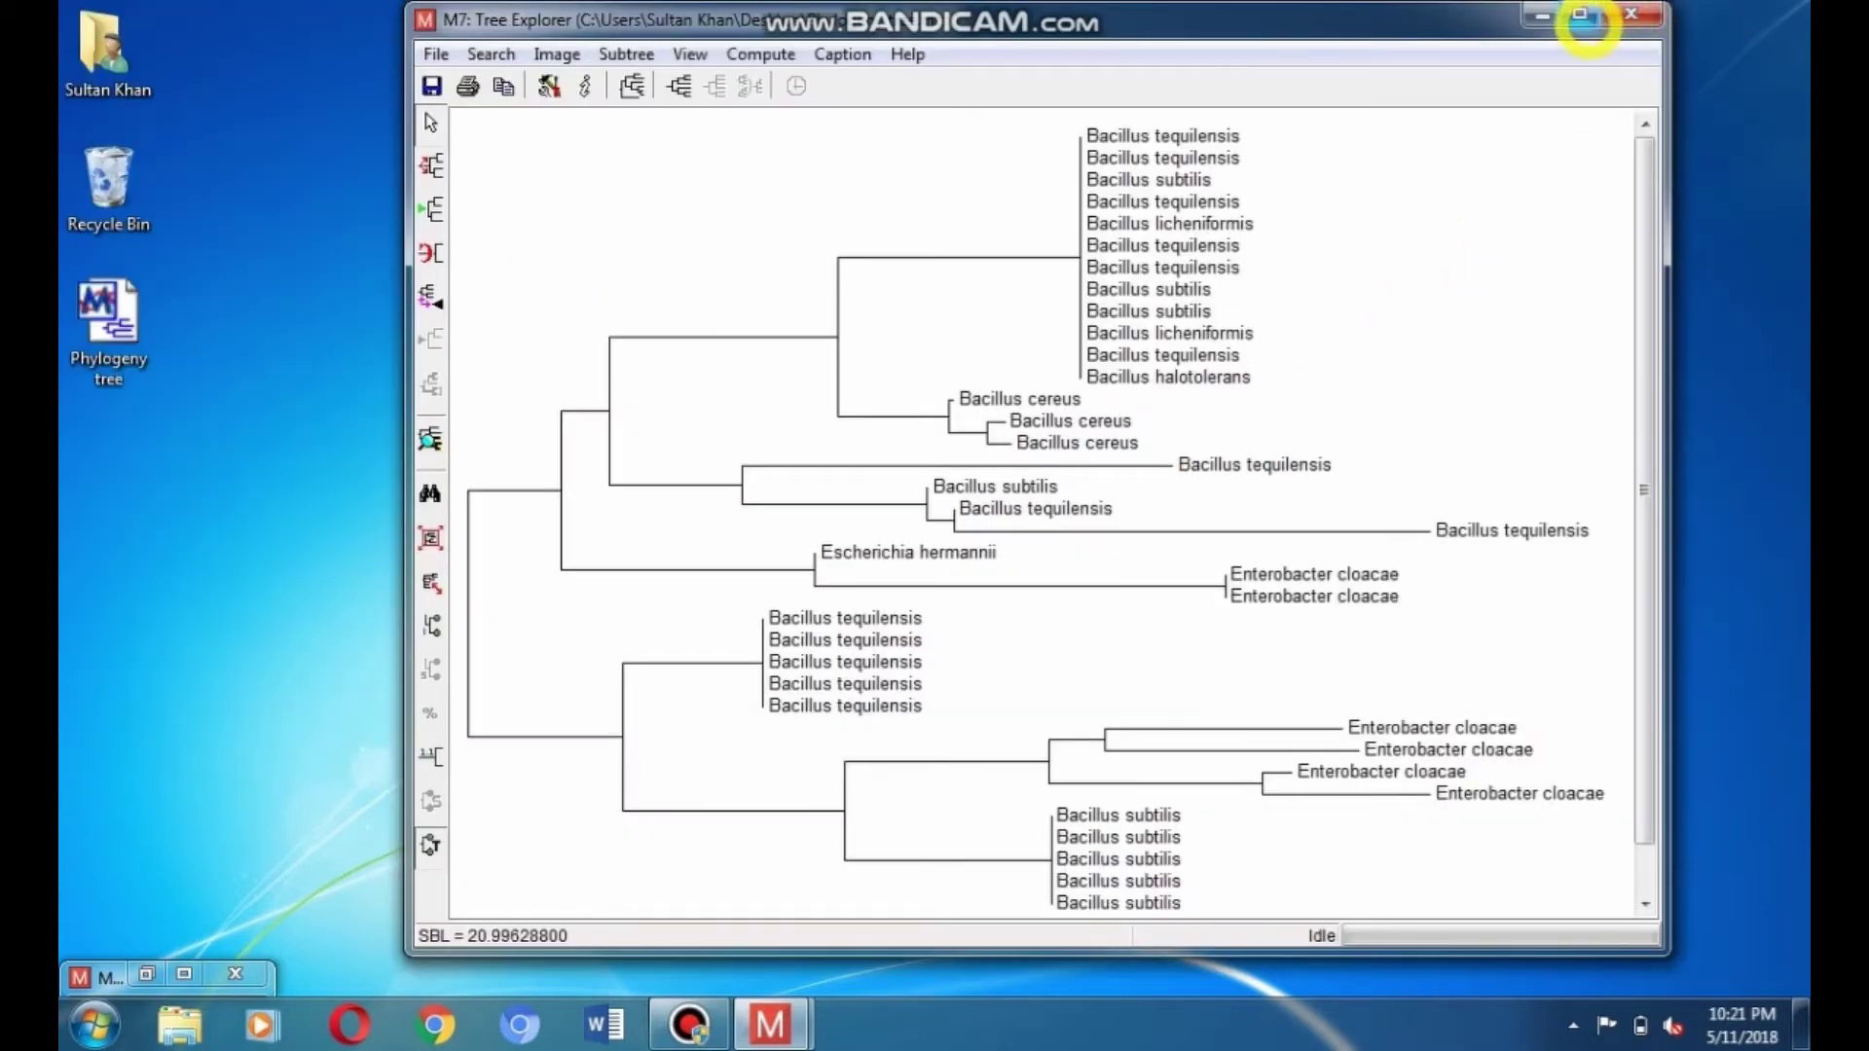
{"action": "left_click", "coordinate": [1582, 15]}
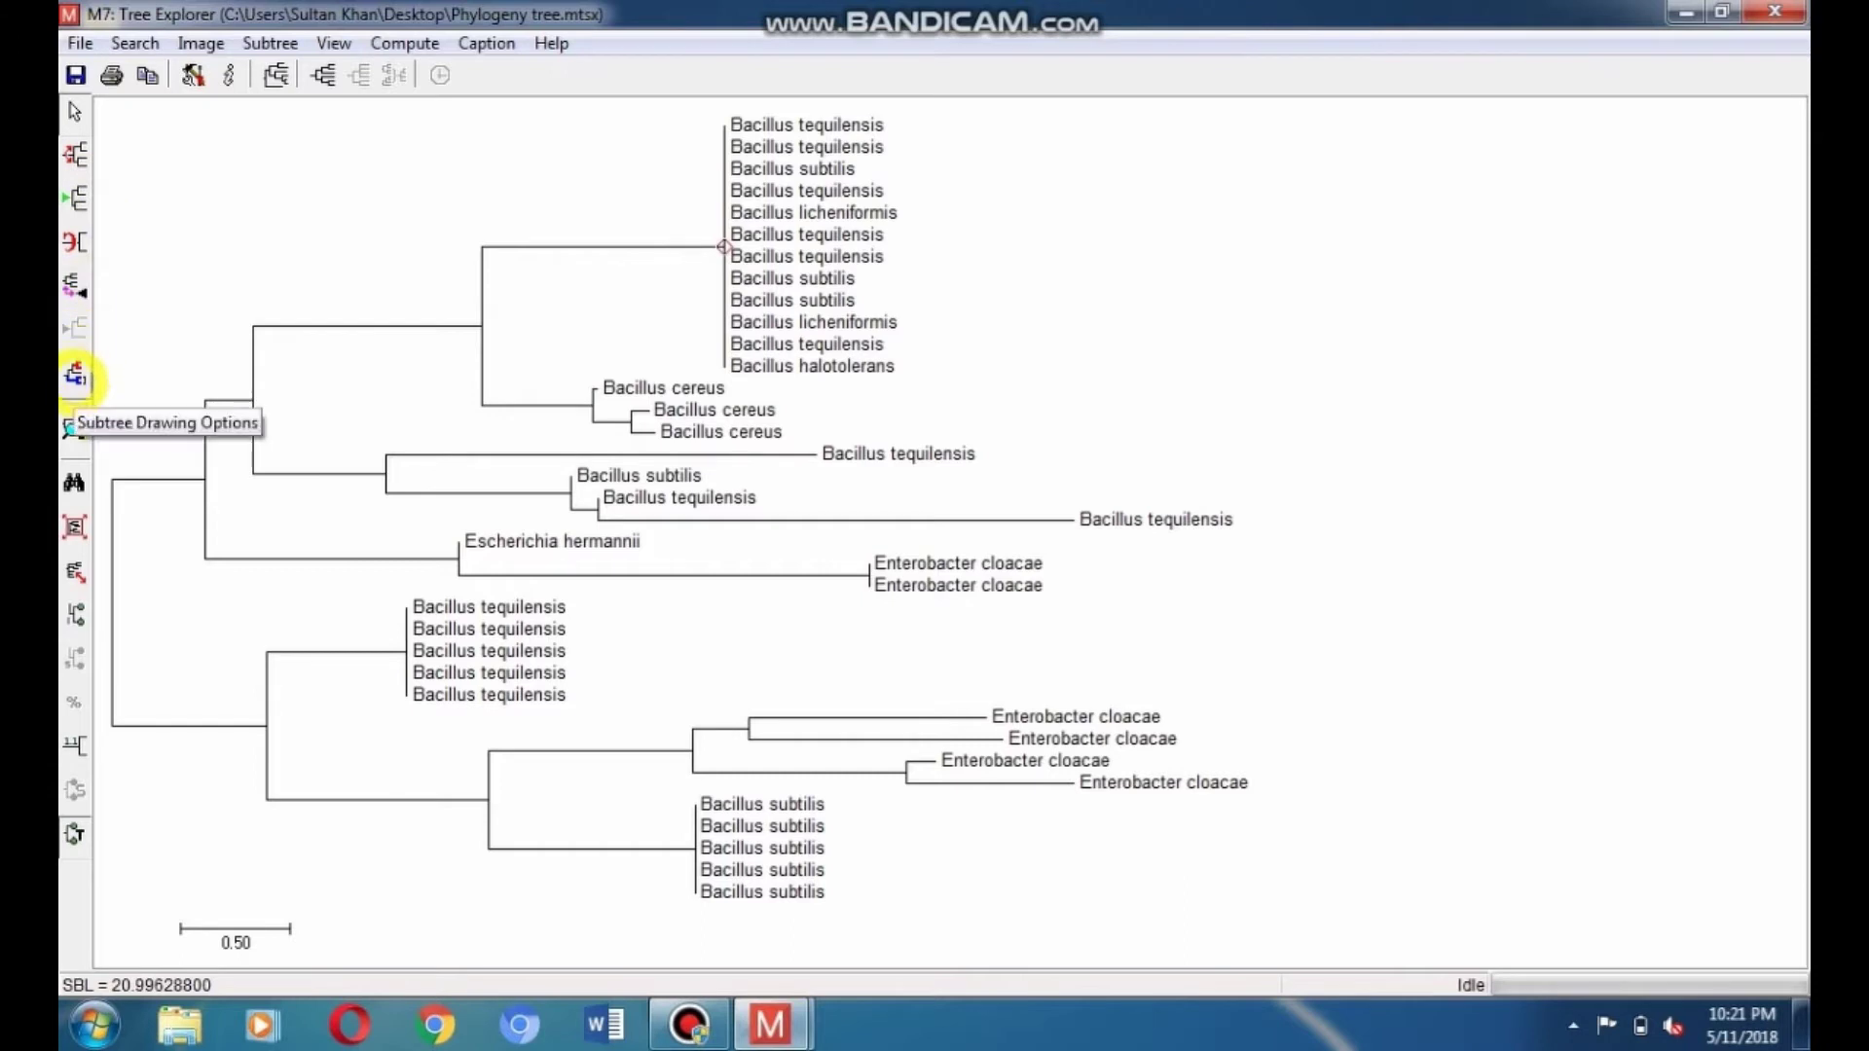
For the top Bacillus clade, turn off Display Caption and Display Bracket in Subtree Drawing Options.
{"action": "left_click", "coordinate": [76, 376]}
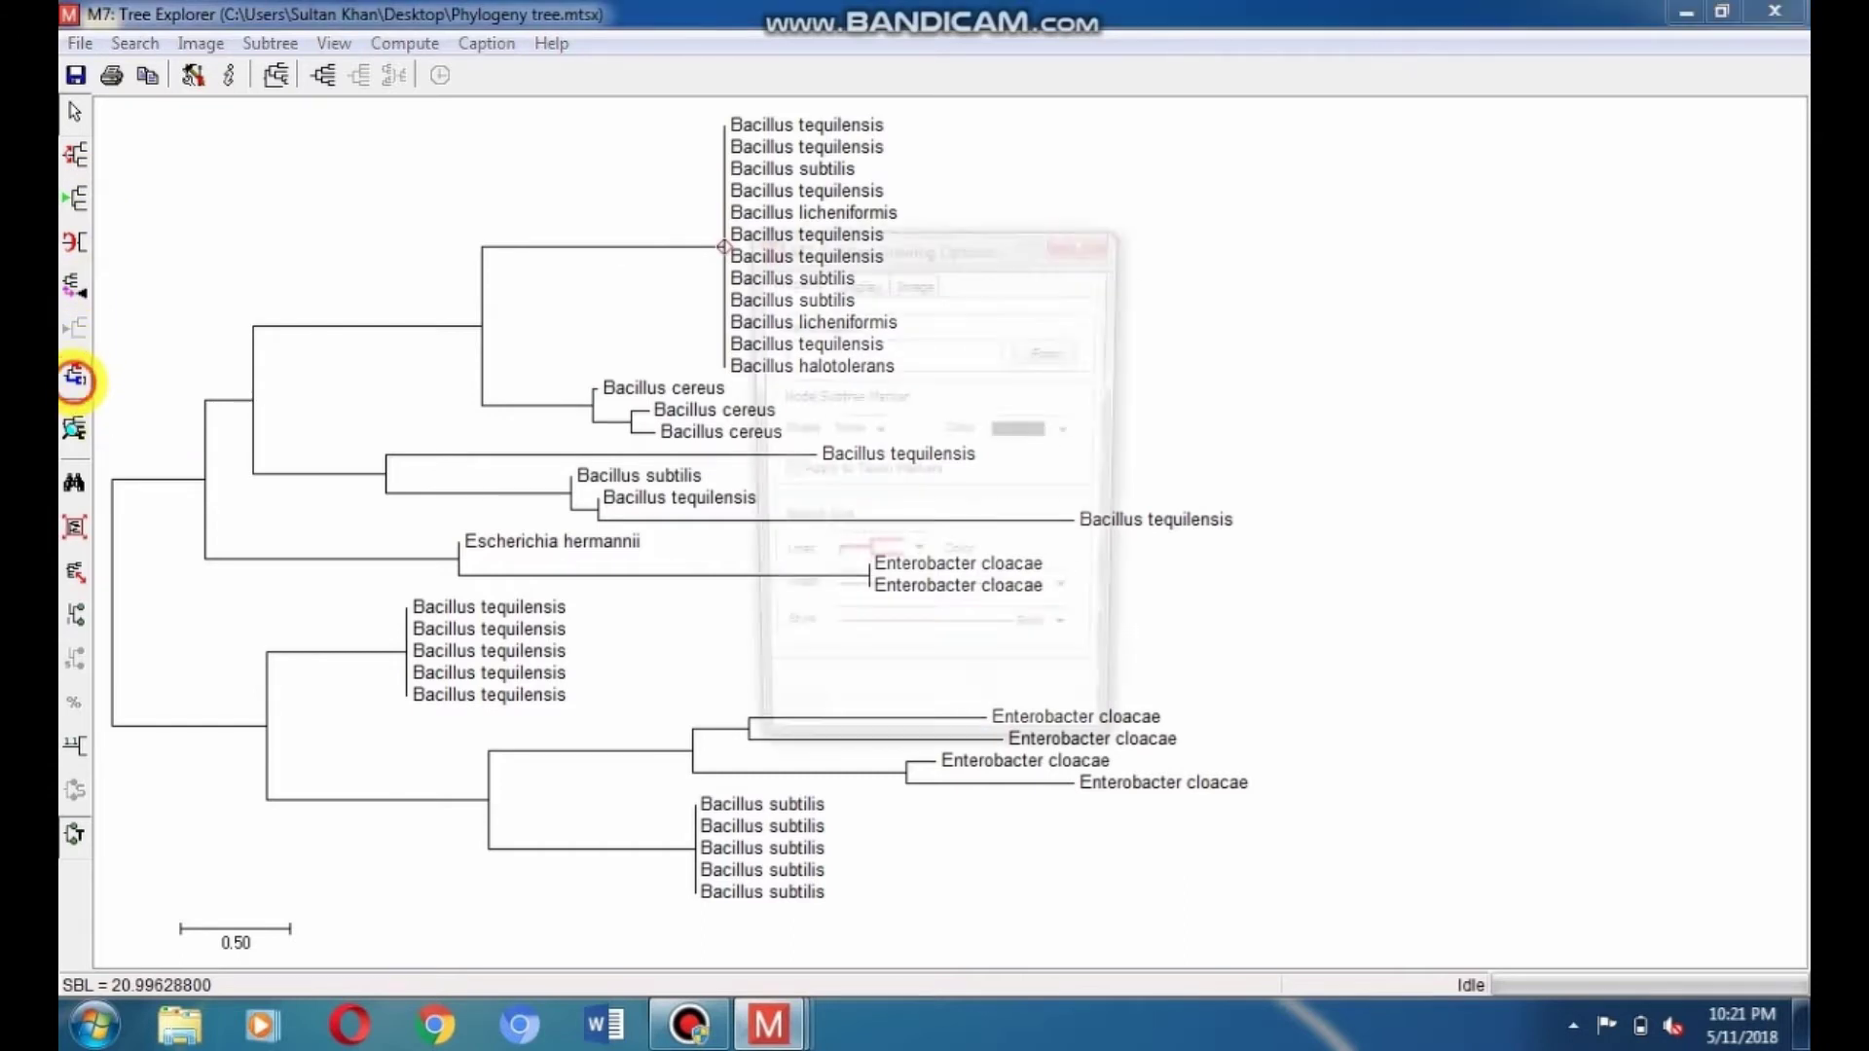
{"action": "left_click", "coordinate": [835, 348]}
{"action": "left_click", "coordinate": [853, 281]}
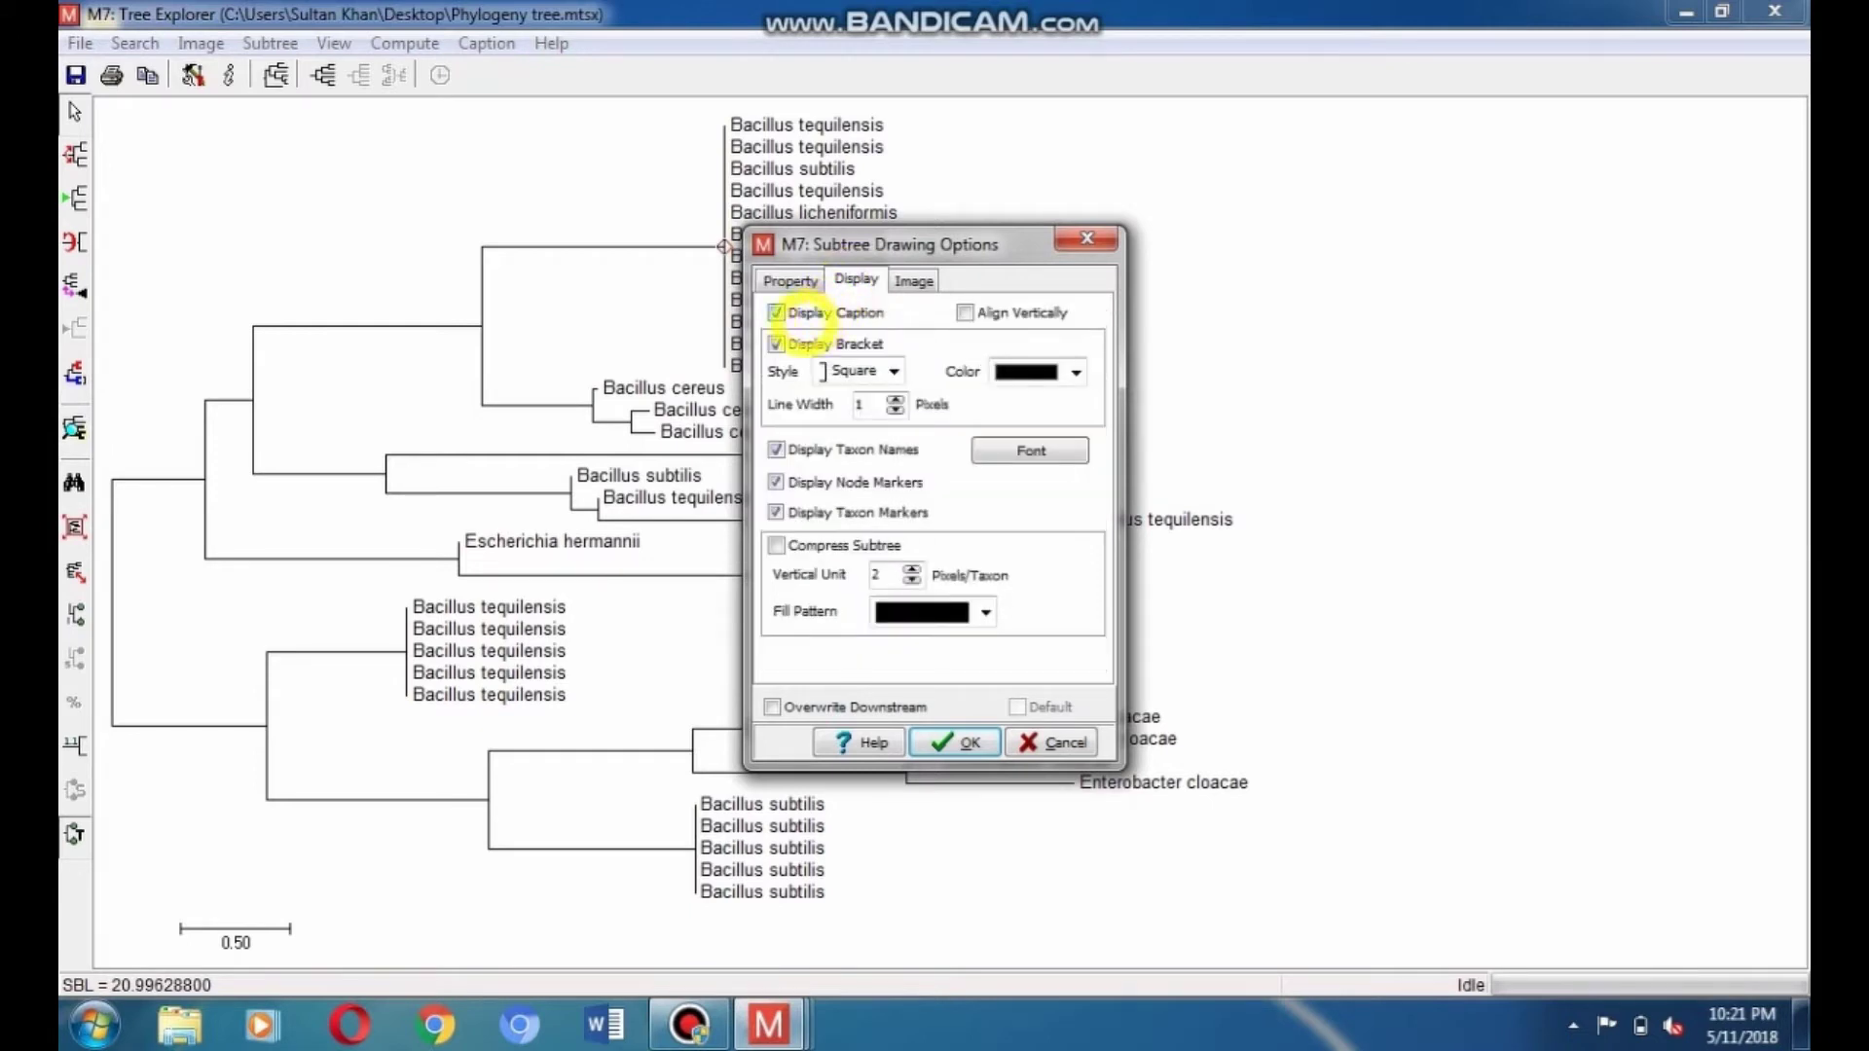
{"action": "left_click", "coordinate": [791, 312]}
{"action": "left_click", "coordinate": [776, 345]}
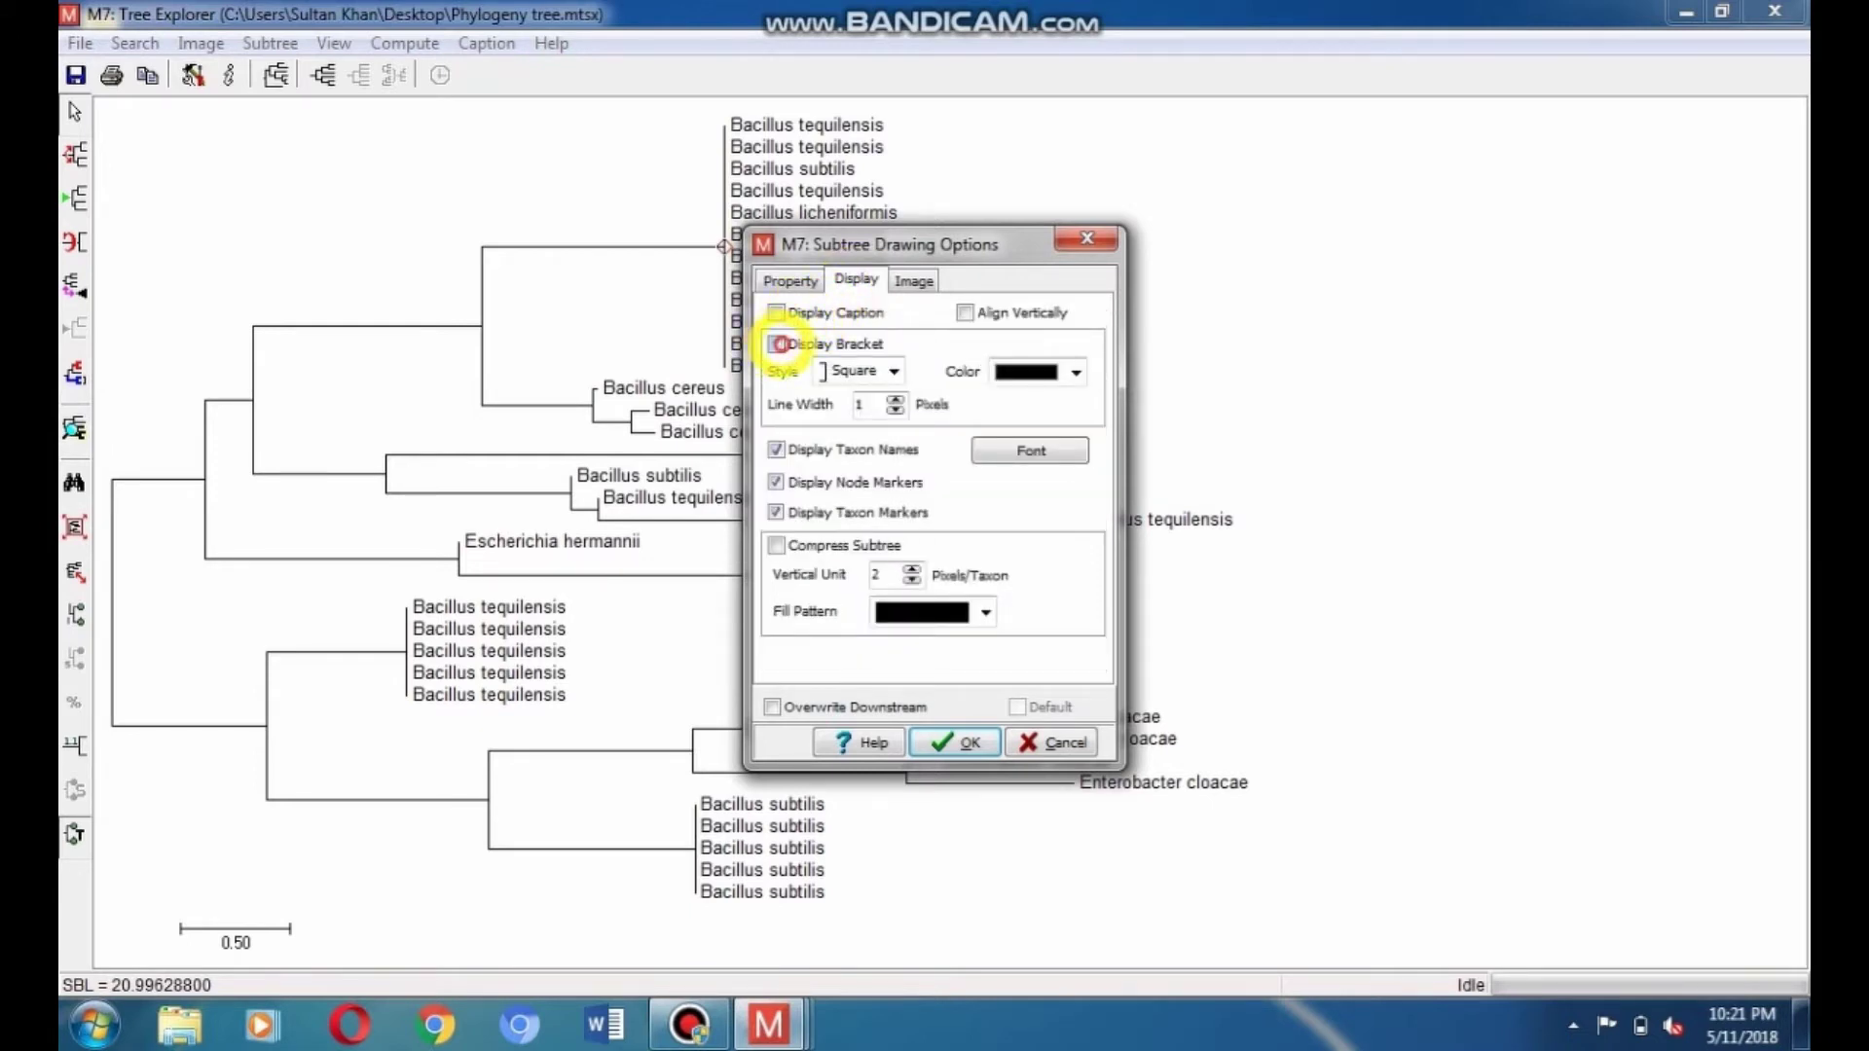
Set the clade's taxon name font to Fuchsia, Regular style, and apply it.
{"action": "left_click", "coordinate": [1015, 450]}
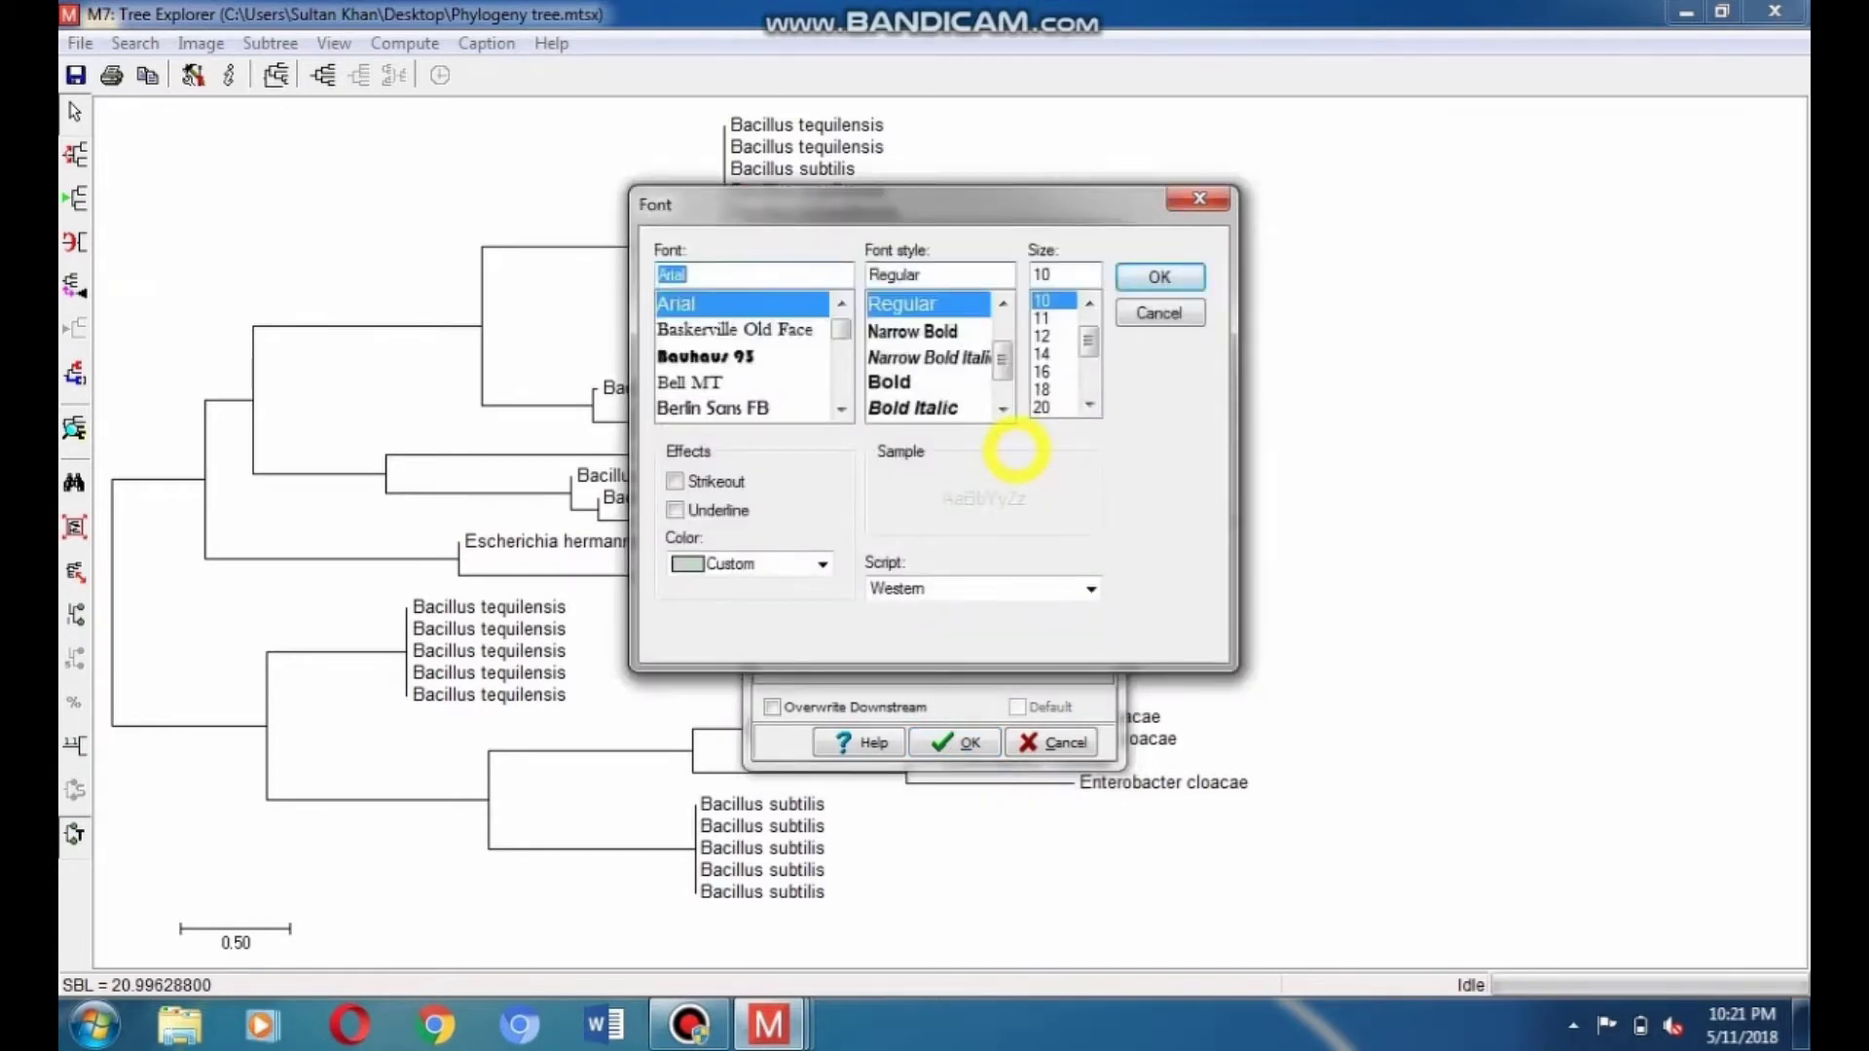
{"action": "left_click", "coordinate": [821, 563]}
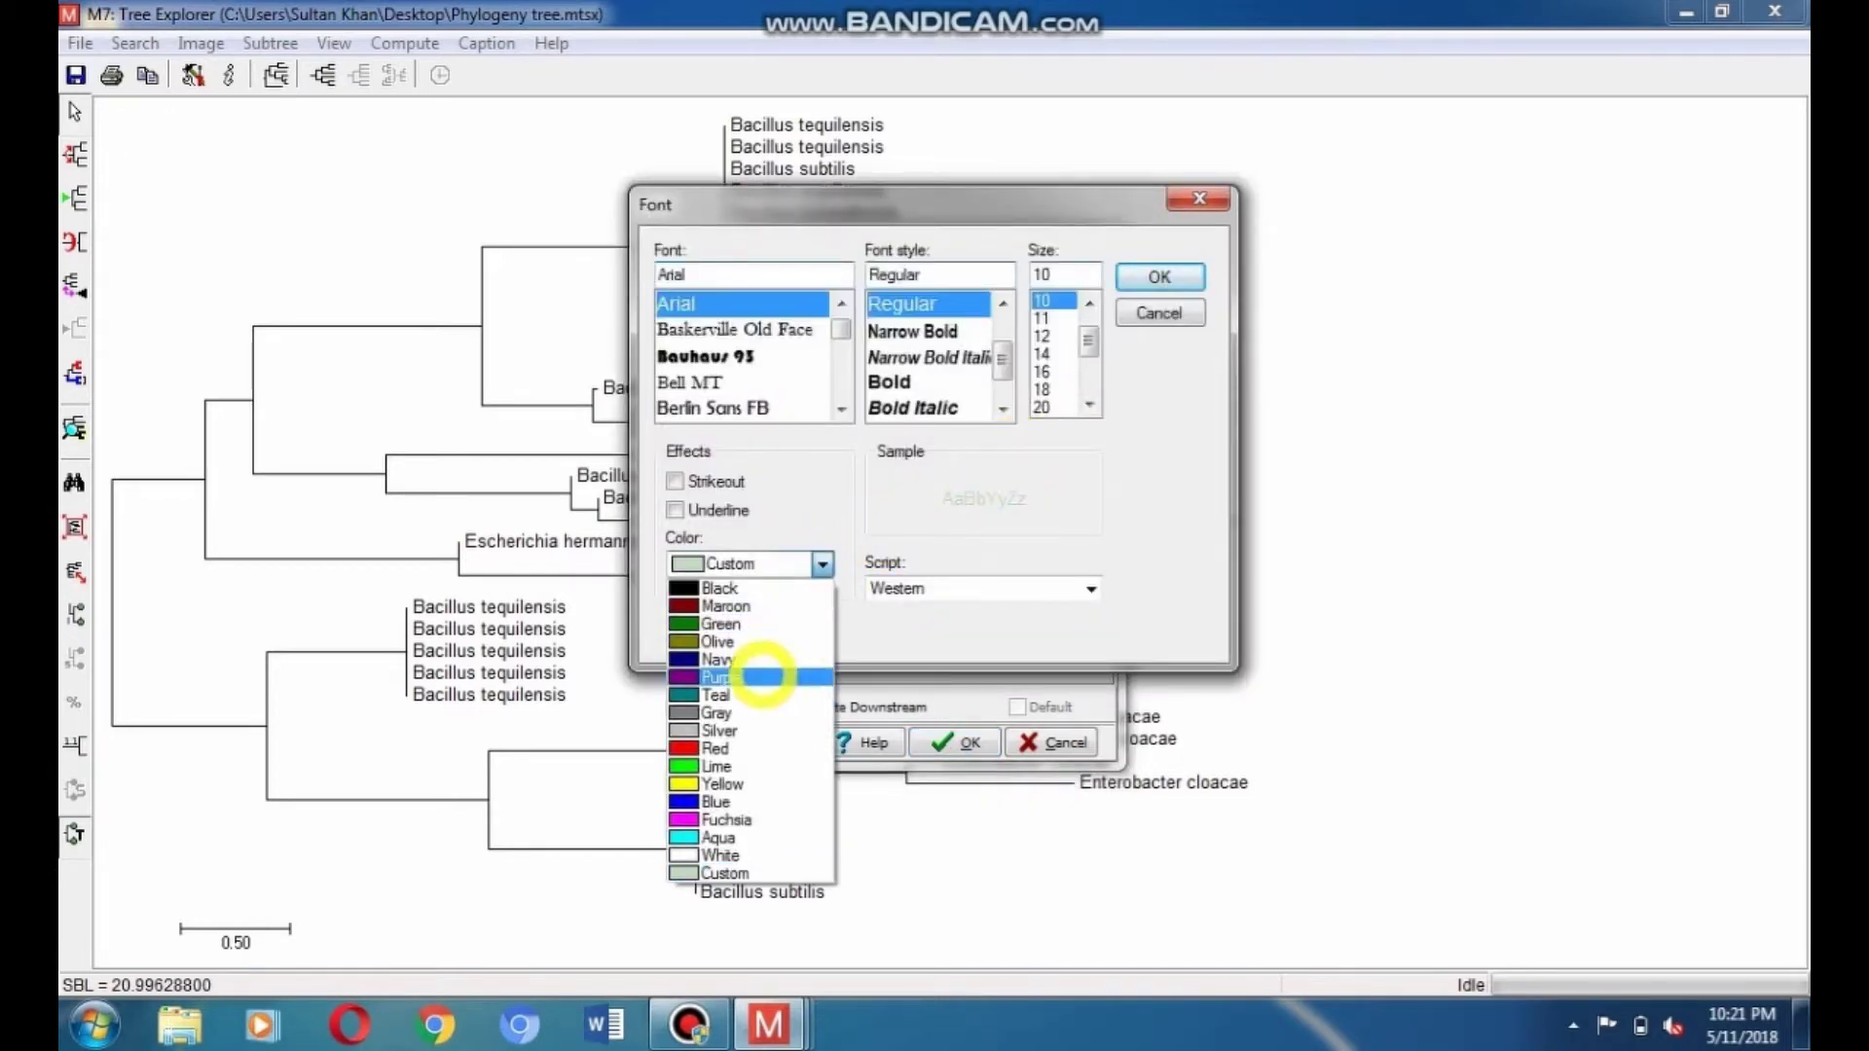
{"action": "left_click", "coordinate": [716, 818]}
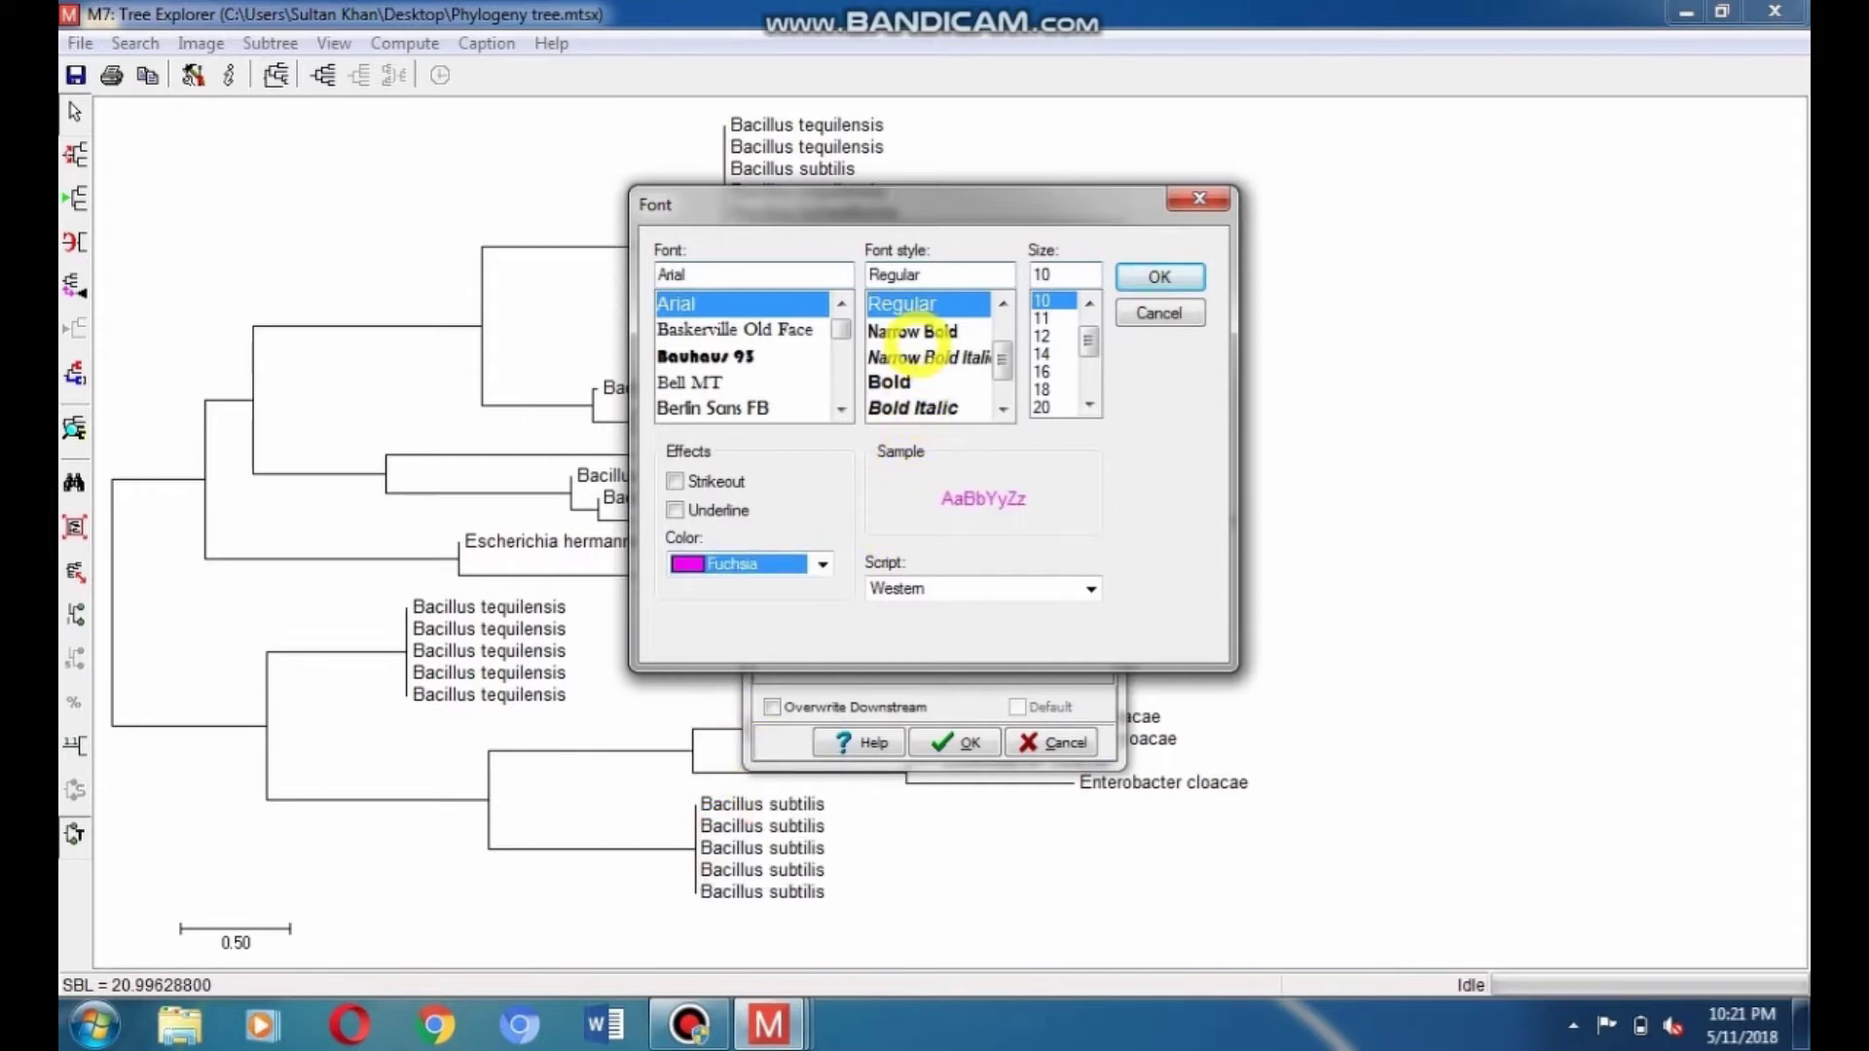
{"action": "left_click", "coordinate": [910, 332]}
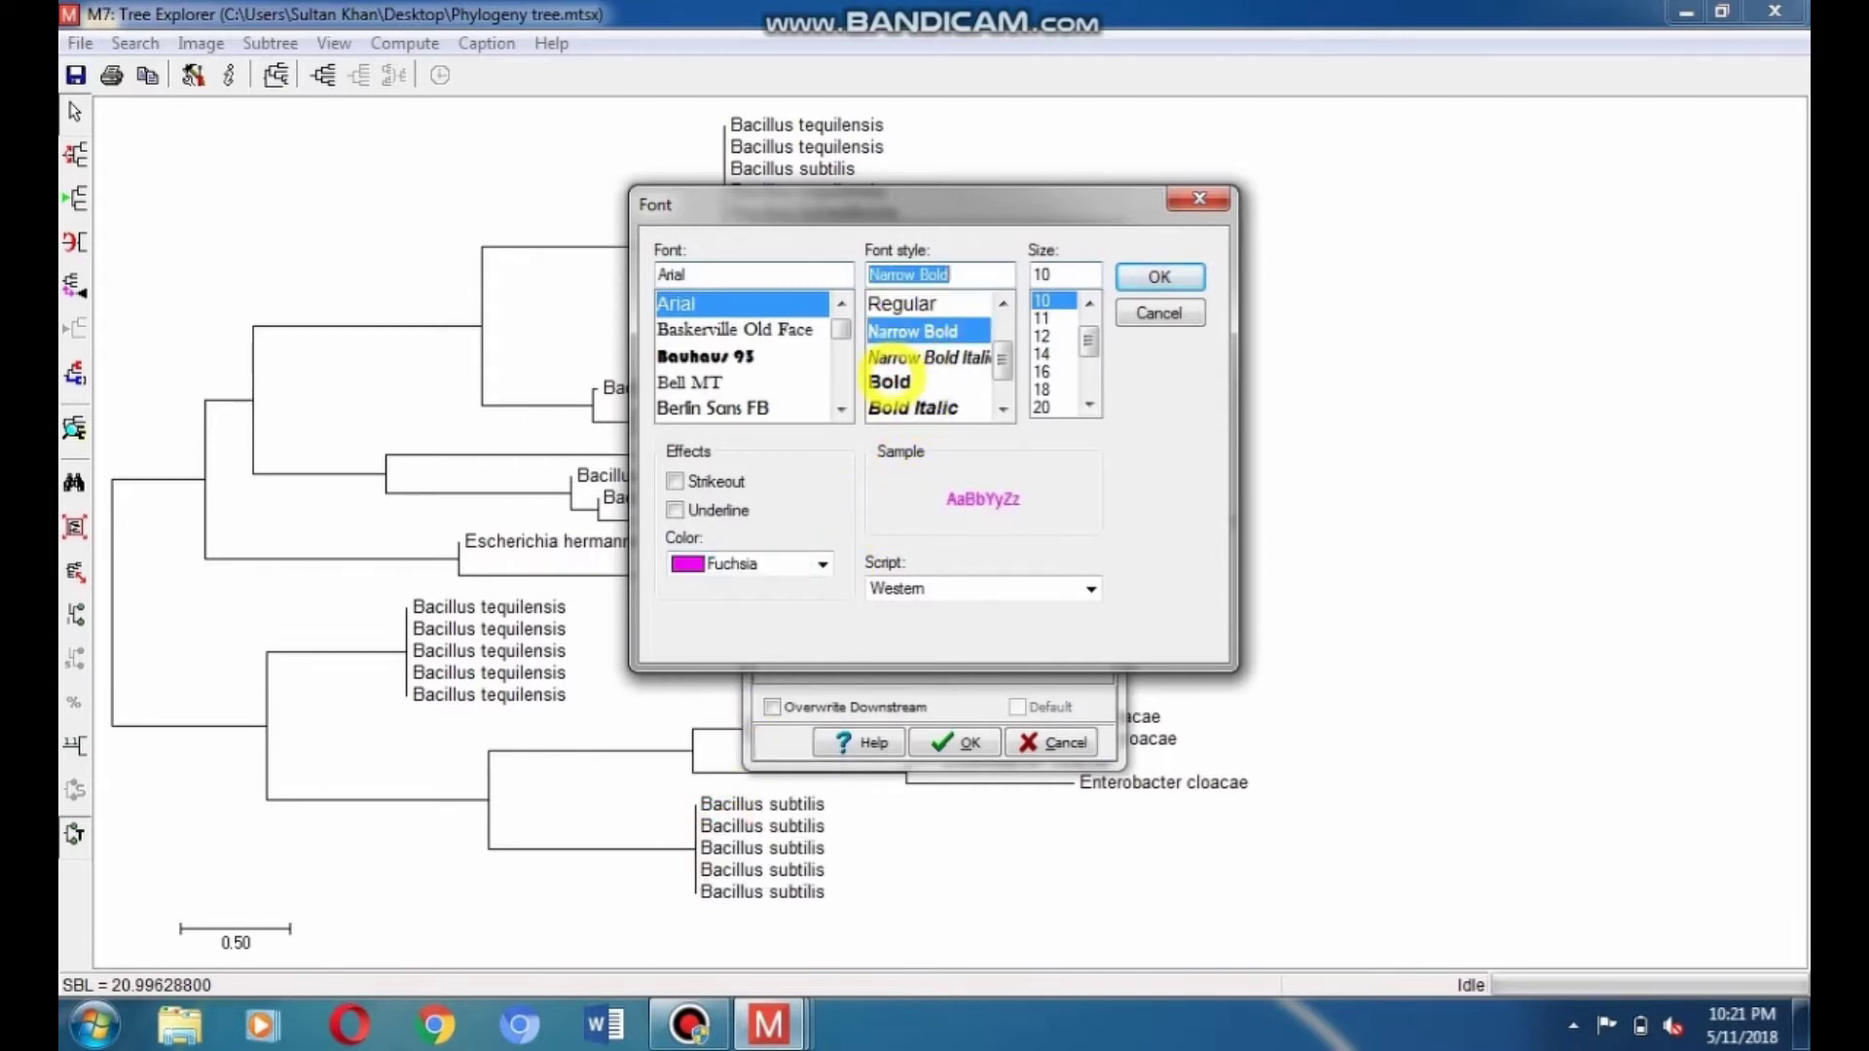
{"action": "left_click", "coordinate": [884, 358]}
{"action": "left_click", "coordinate": [905, 304]}
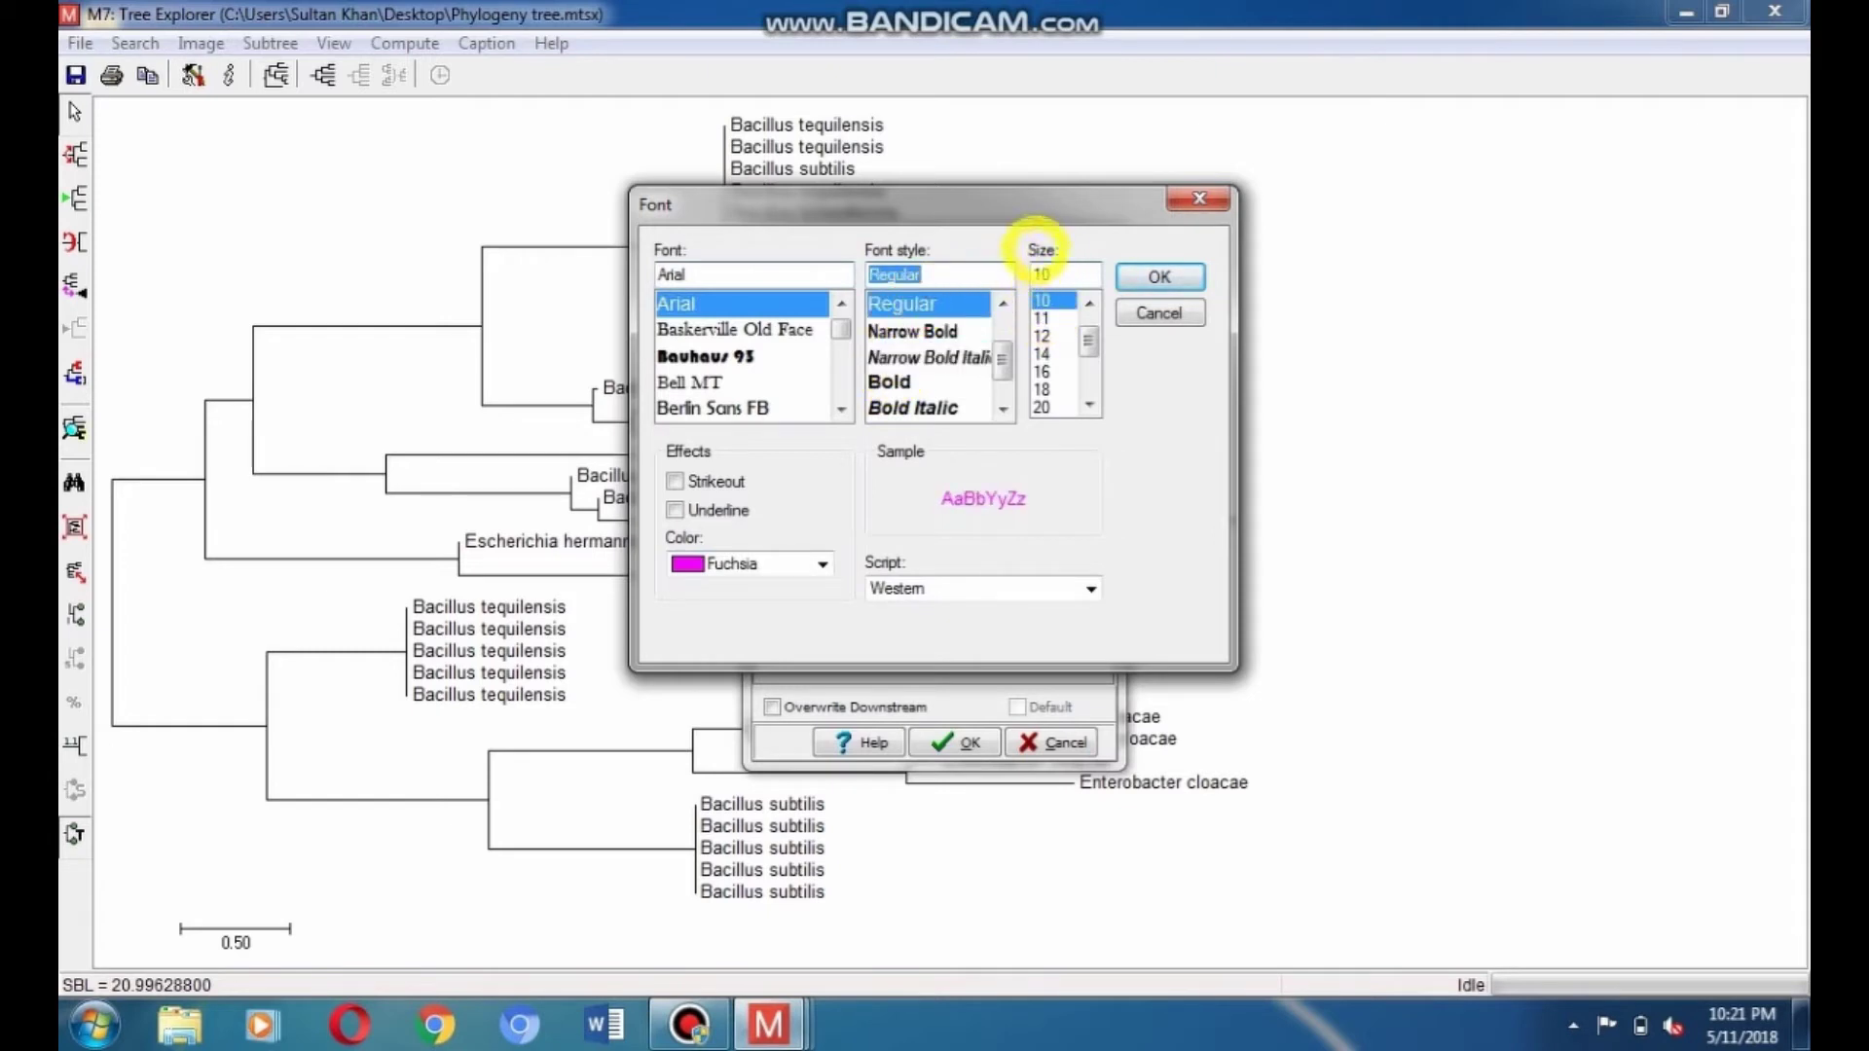
{"action": "left_click", "coordinate": [1138, 277]}
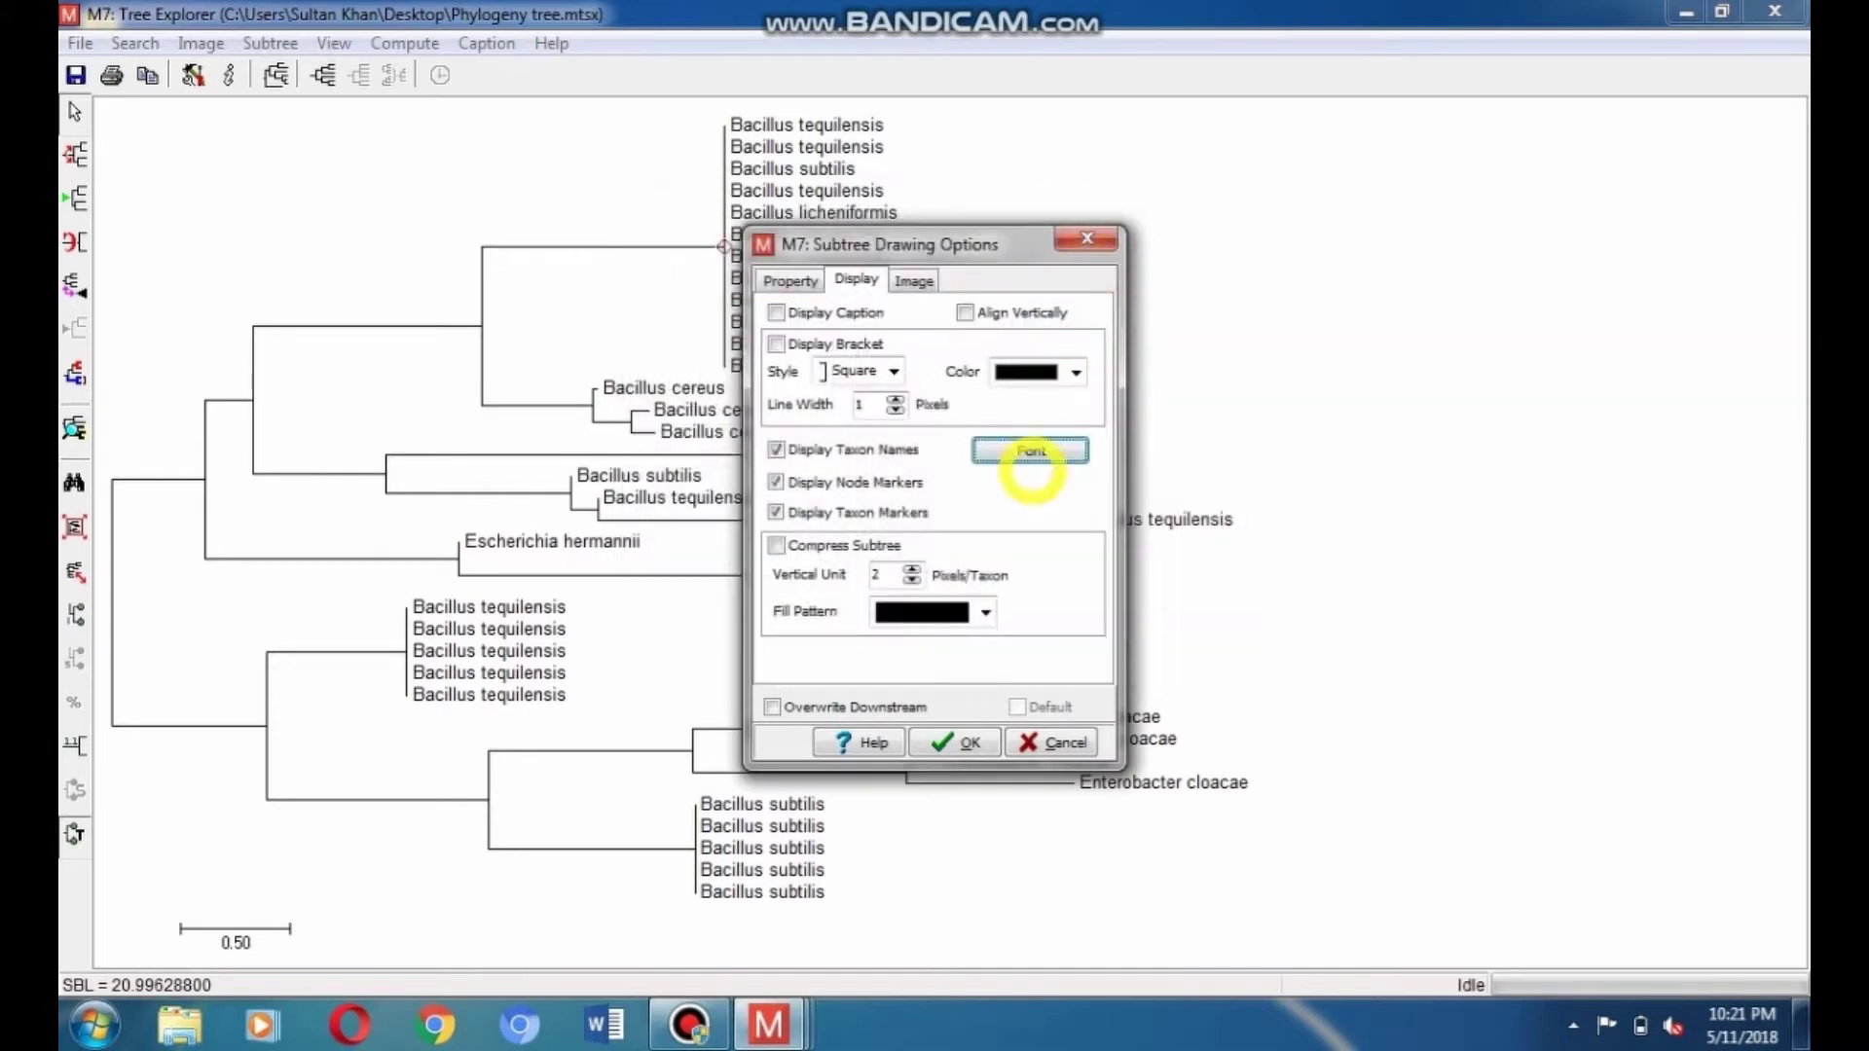
{"action": "left_click", "coordinate": [956, 742]}
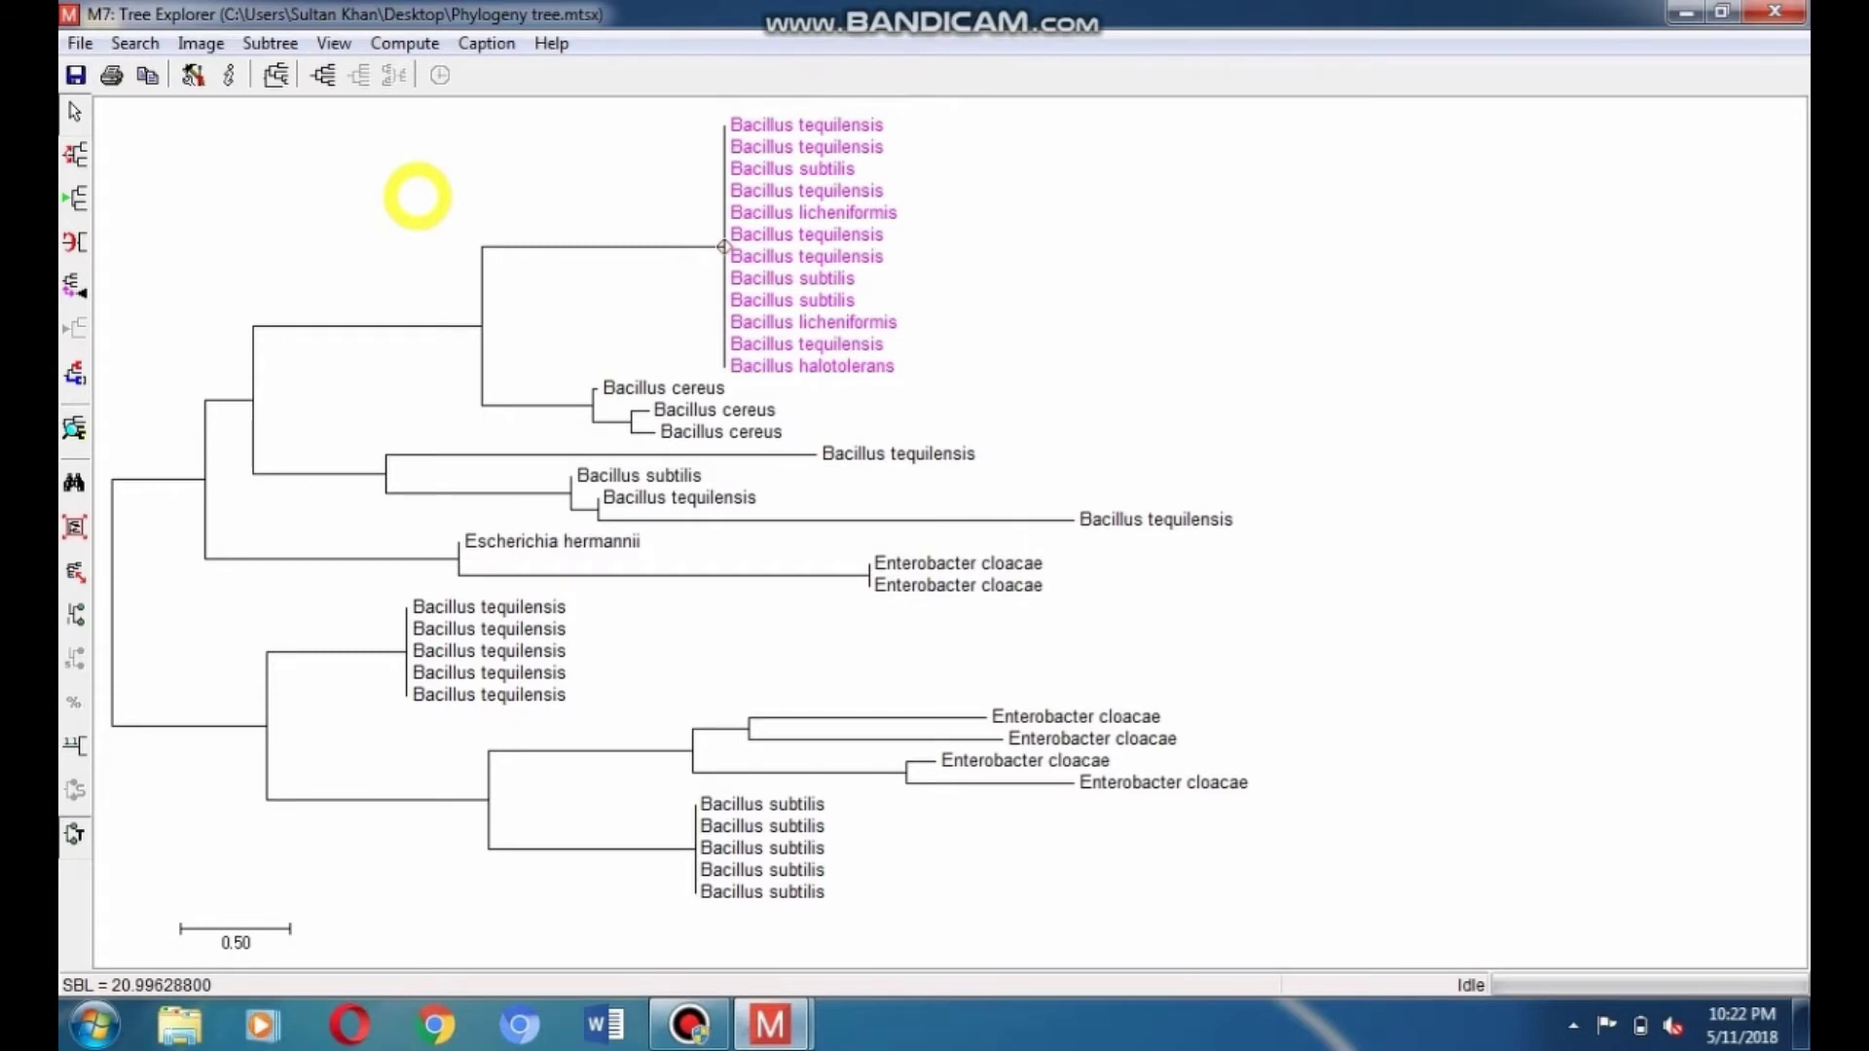
Recolour the Bacillus subtilis taxon label Navy, then select the second Bacillus subtilis tip.
{"action": "left_click", "coordinate": [506, 212]}
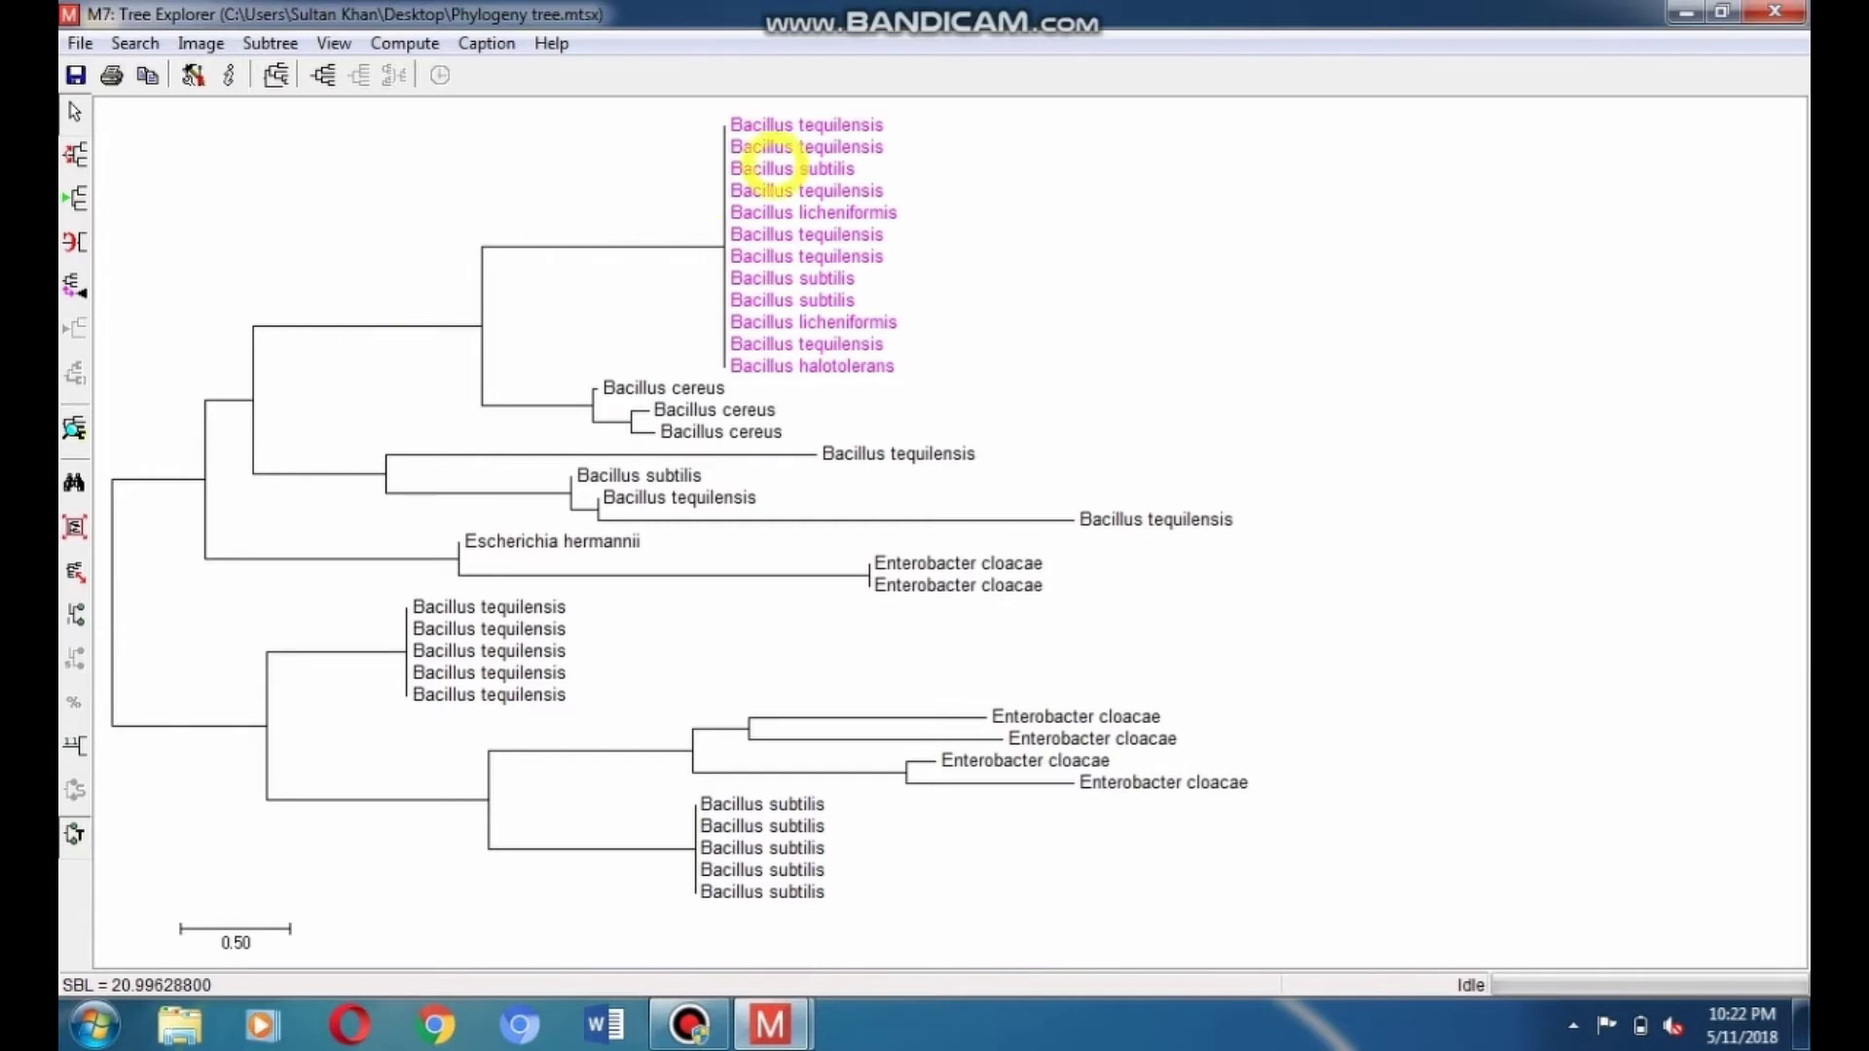
{"action": "left_click", "coordinate": [724, 169]}
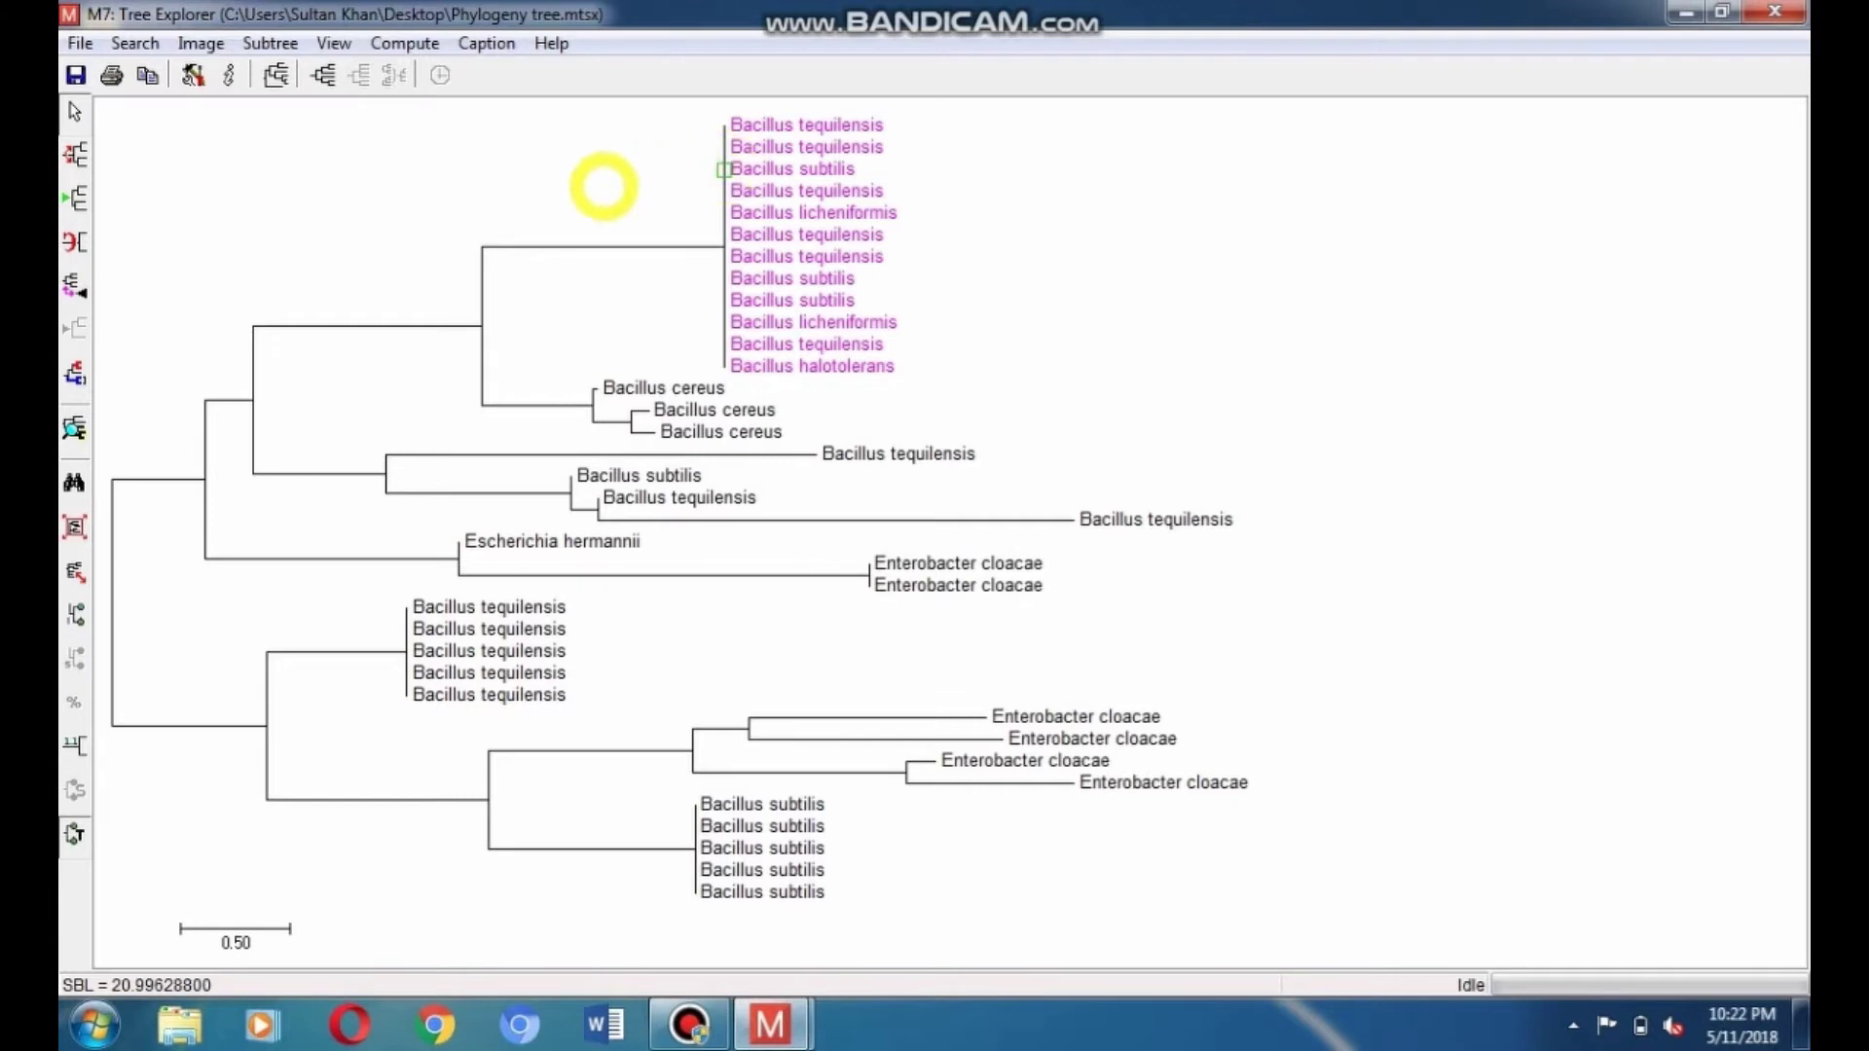
{"action": "left_click", "coordinate": [75, 370]}
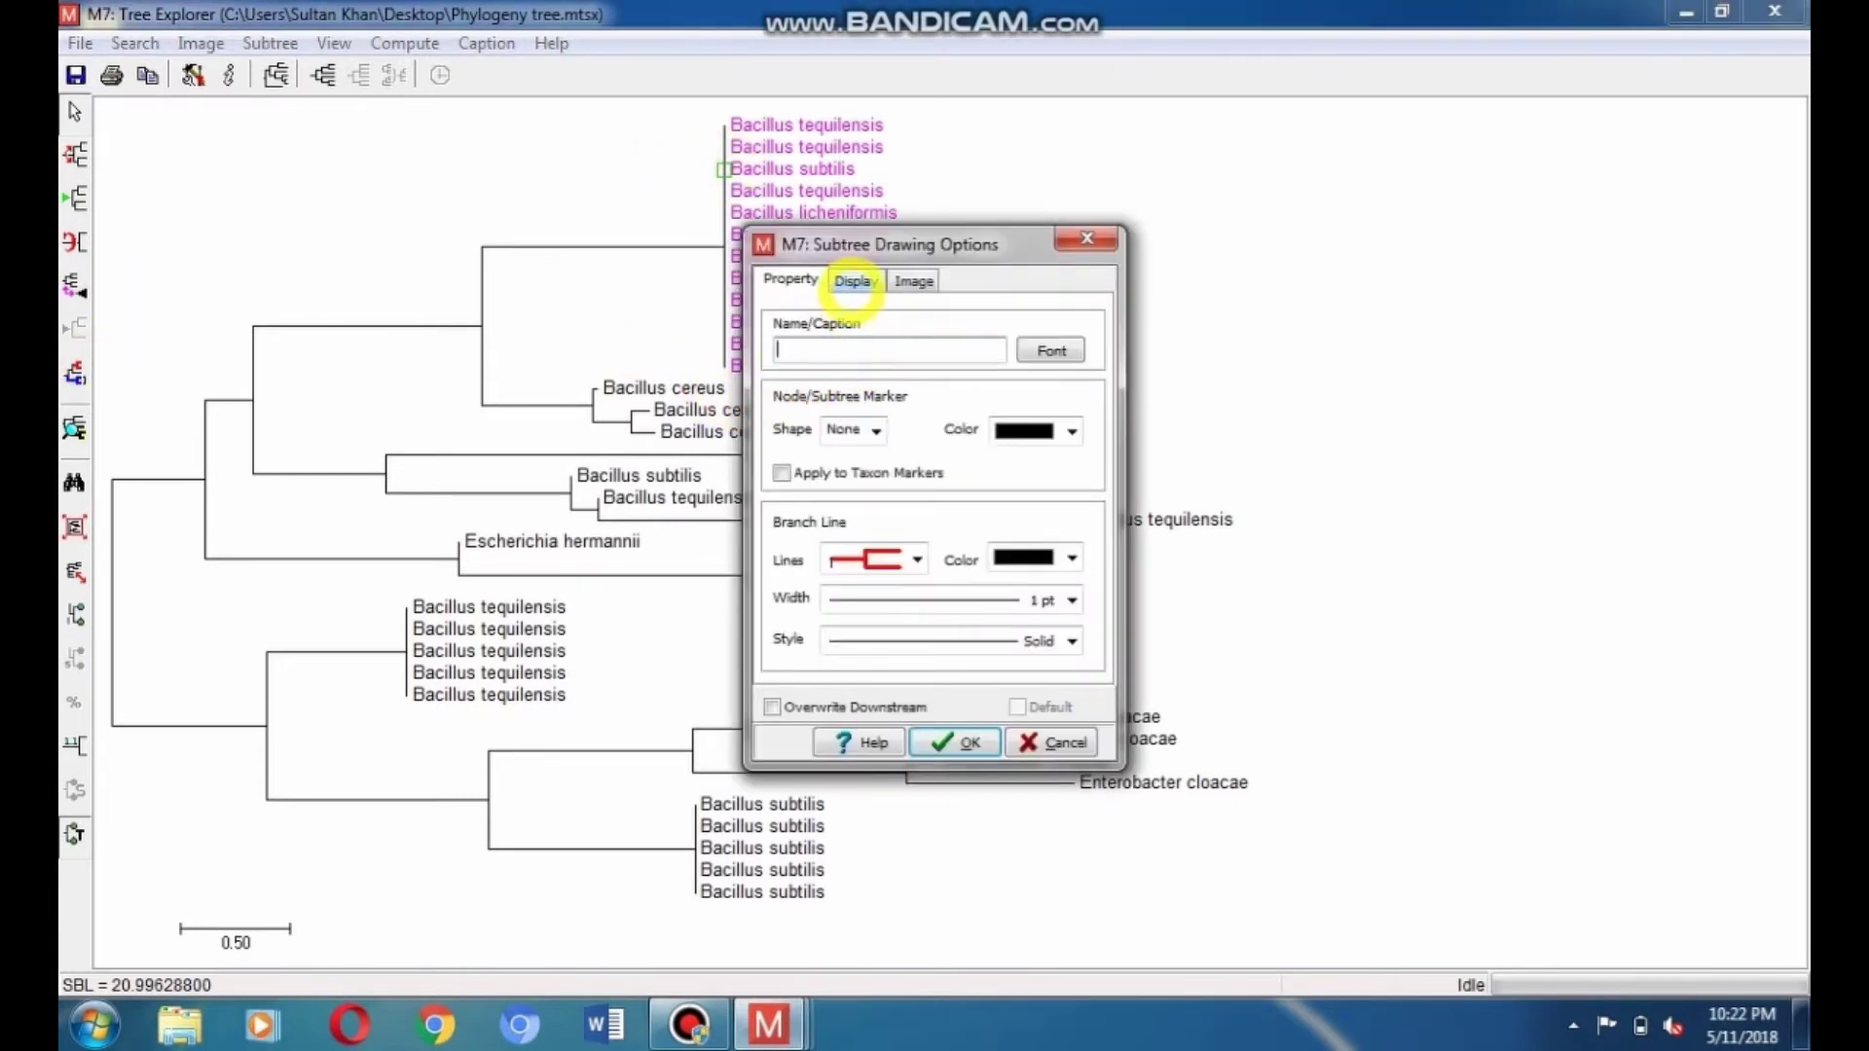
{"action": "left_click", "coordinate": [856, 280]}
{"action": "left_click", "coordinate": [983, 454]}
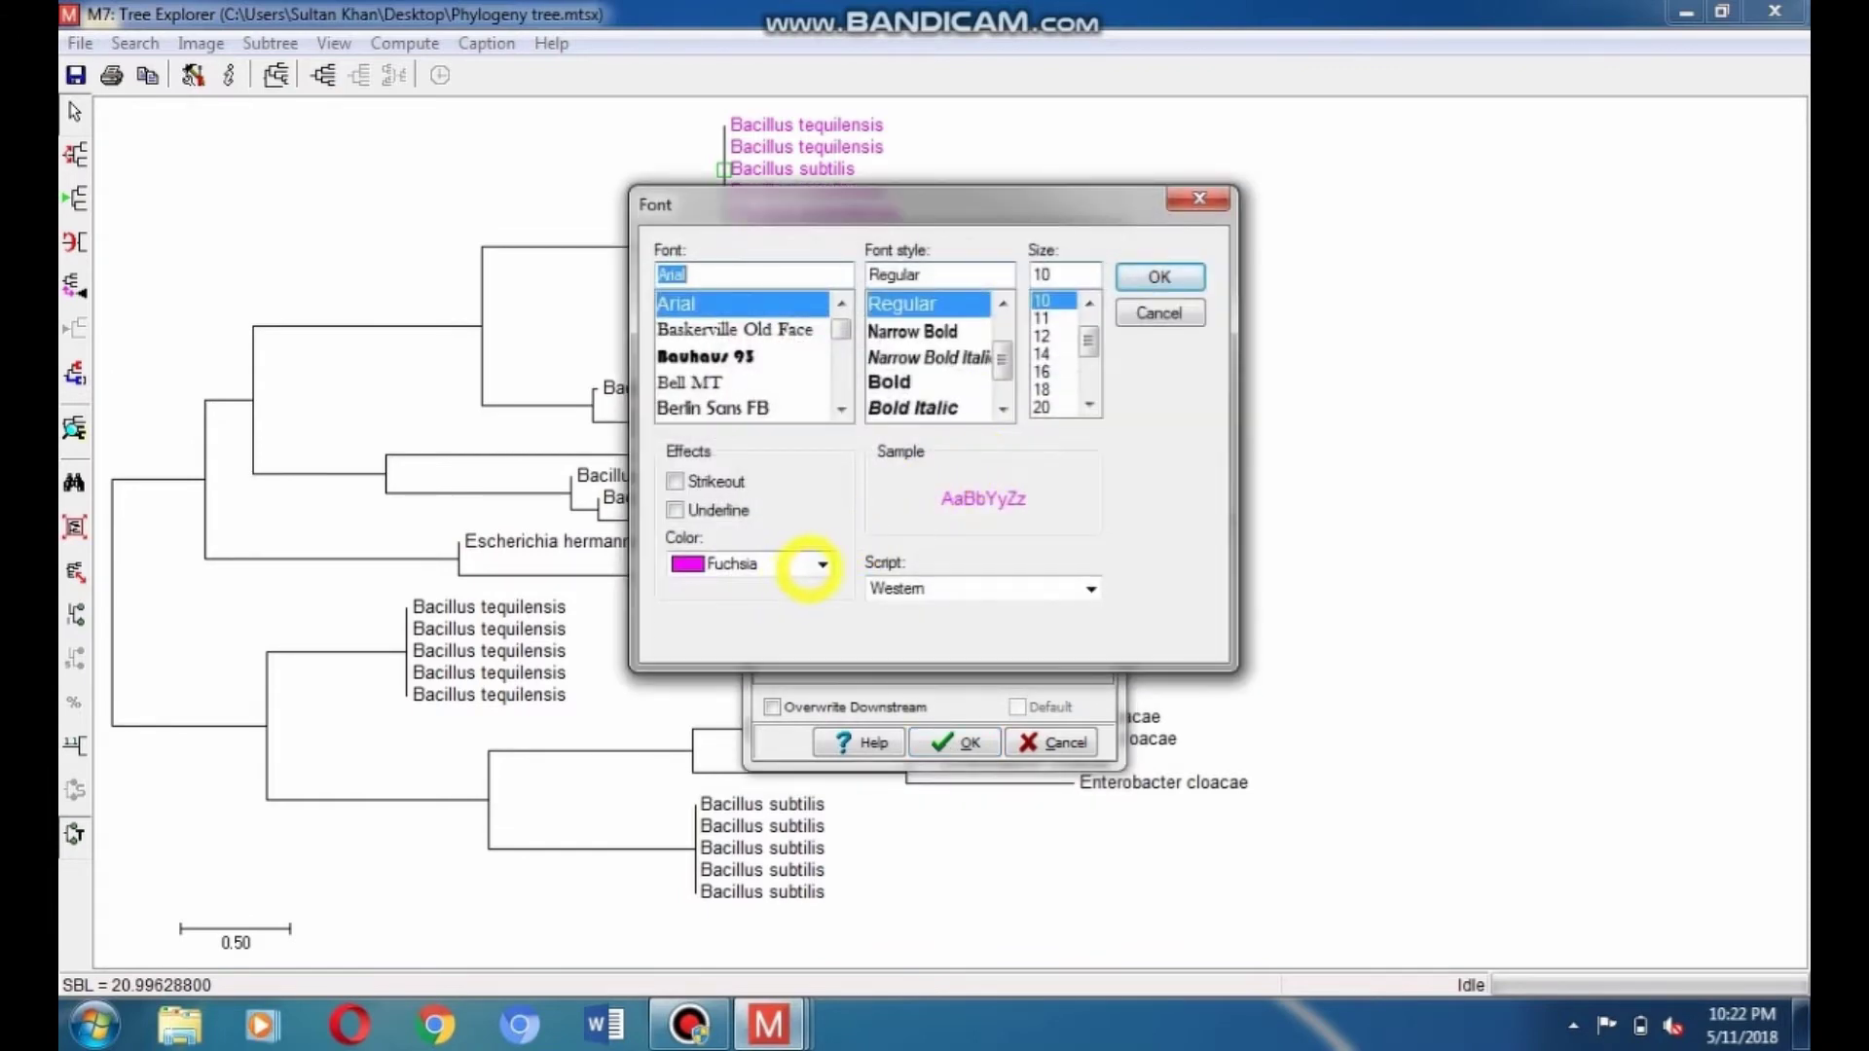
{"action": "left_click", "coordinate": [820, 564]}
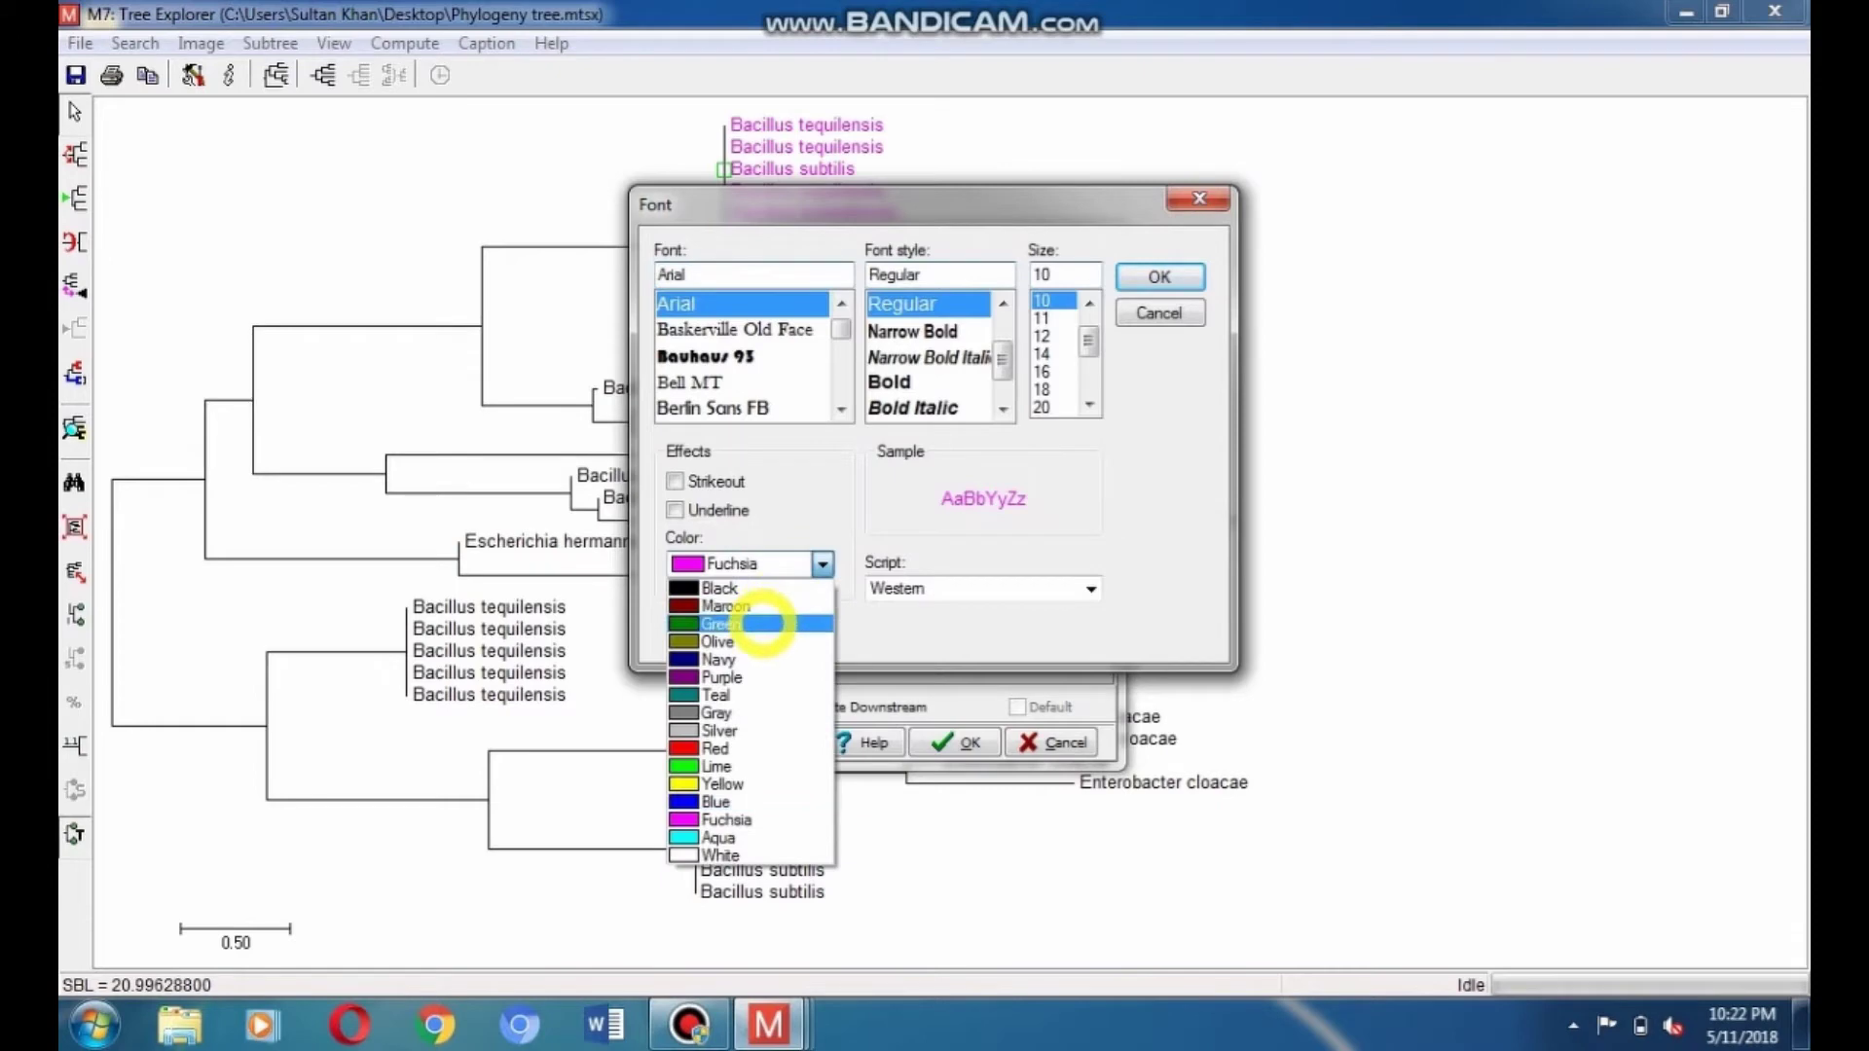
{"action": "left_click", "coordinate": [744, 659]}
{"action": "left_click", "coordinate": [1178, 278]}
{"action": "left_click", "coordinate": [959, 742]}
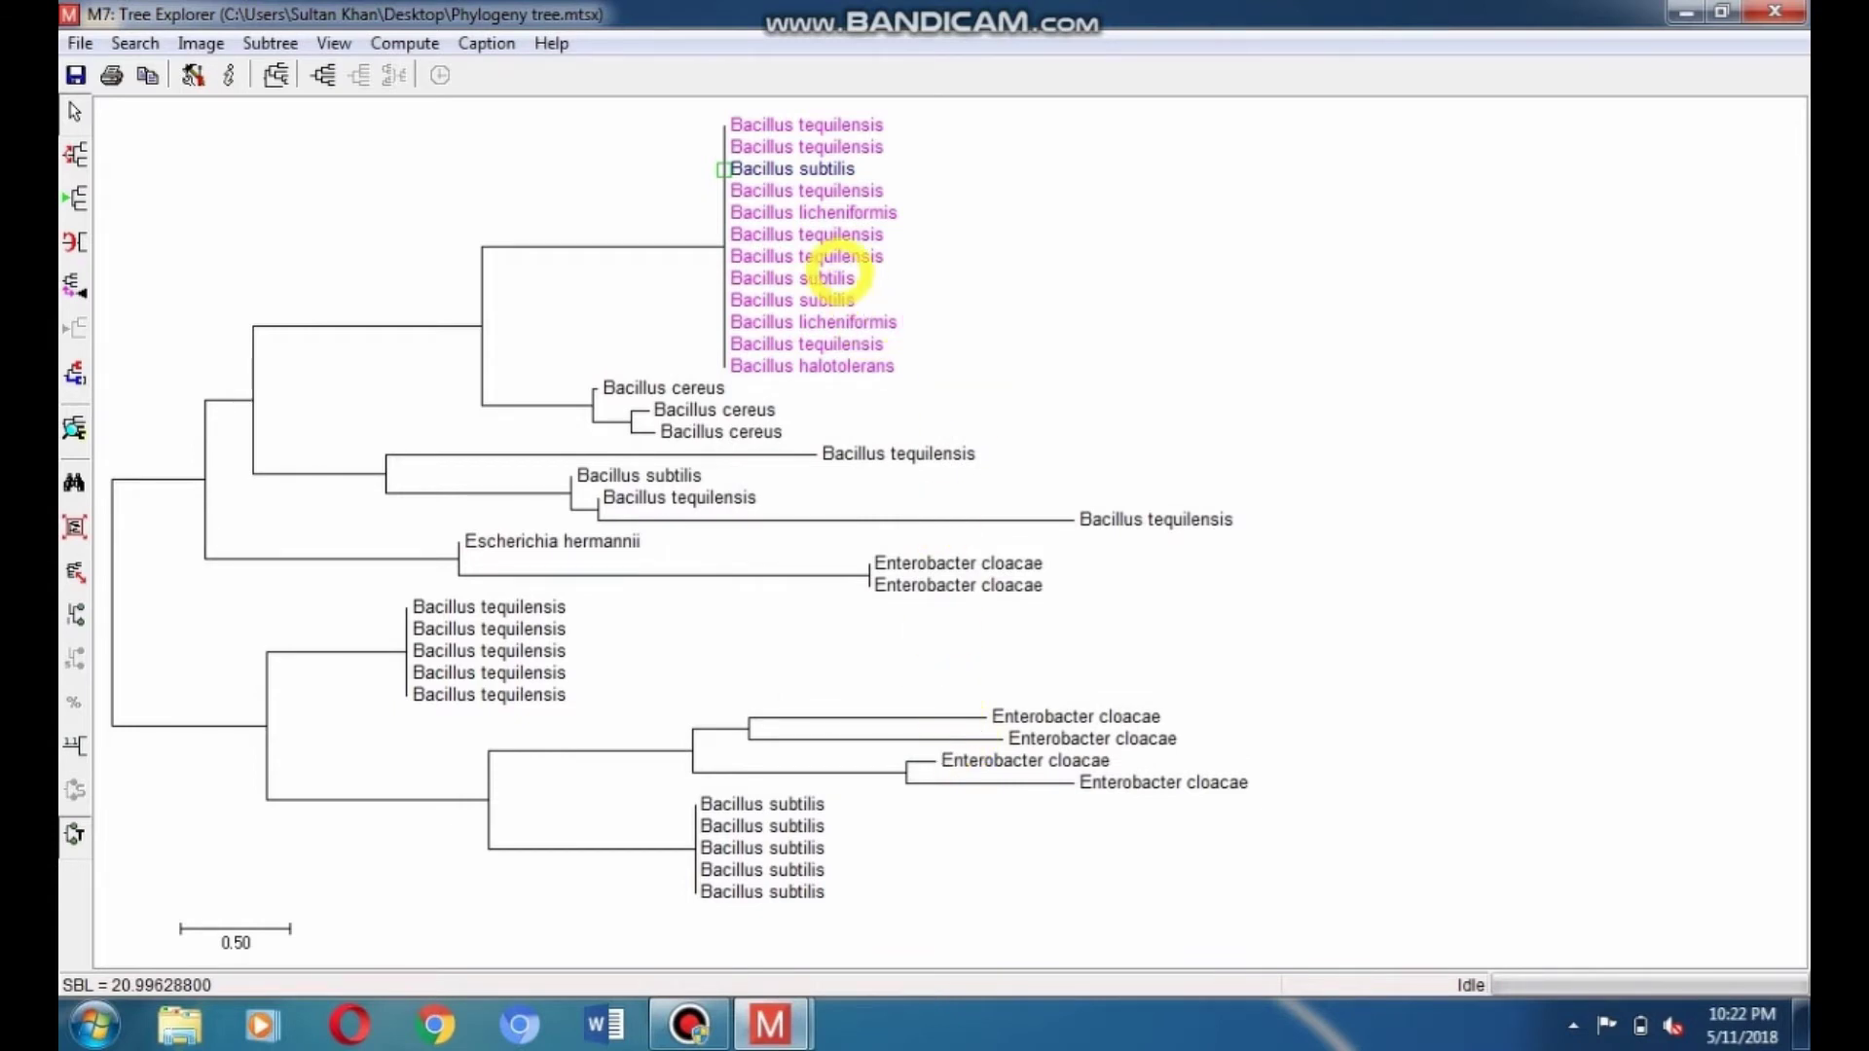
{"action": "left_click", "coordinate": [725, 280]}
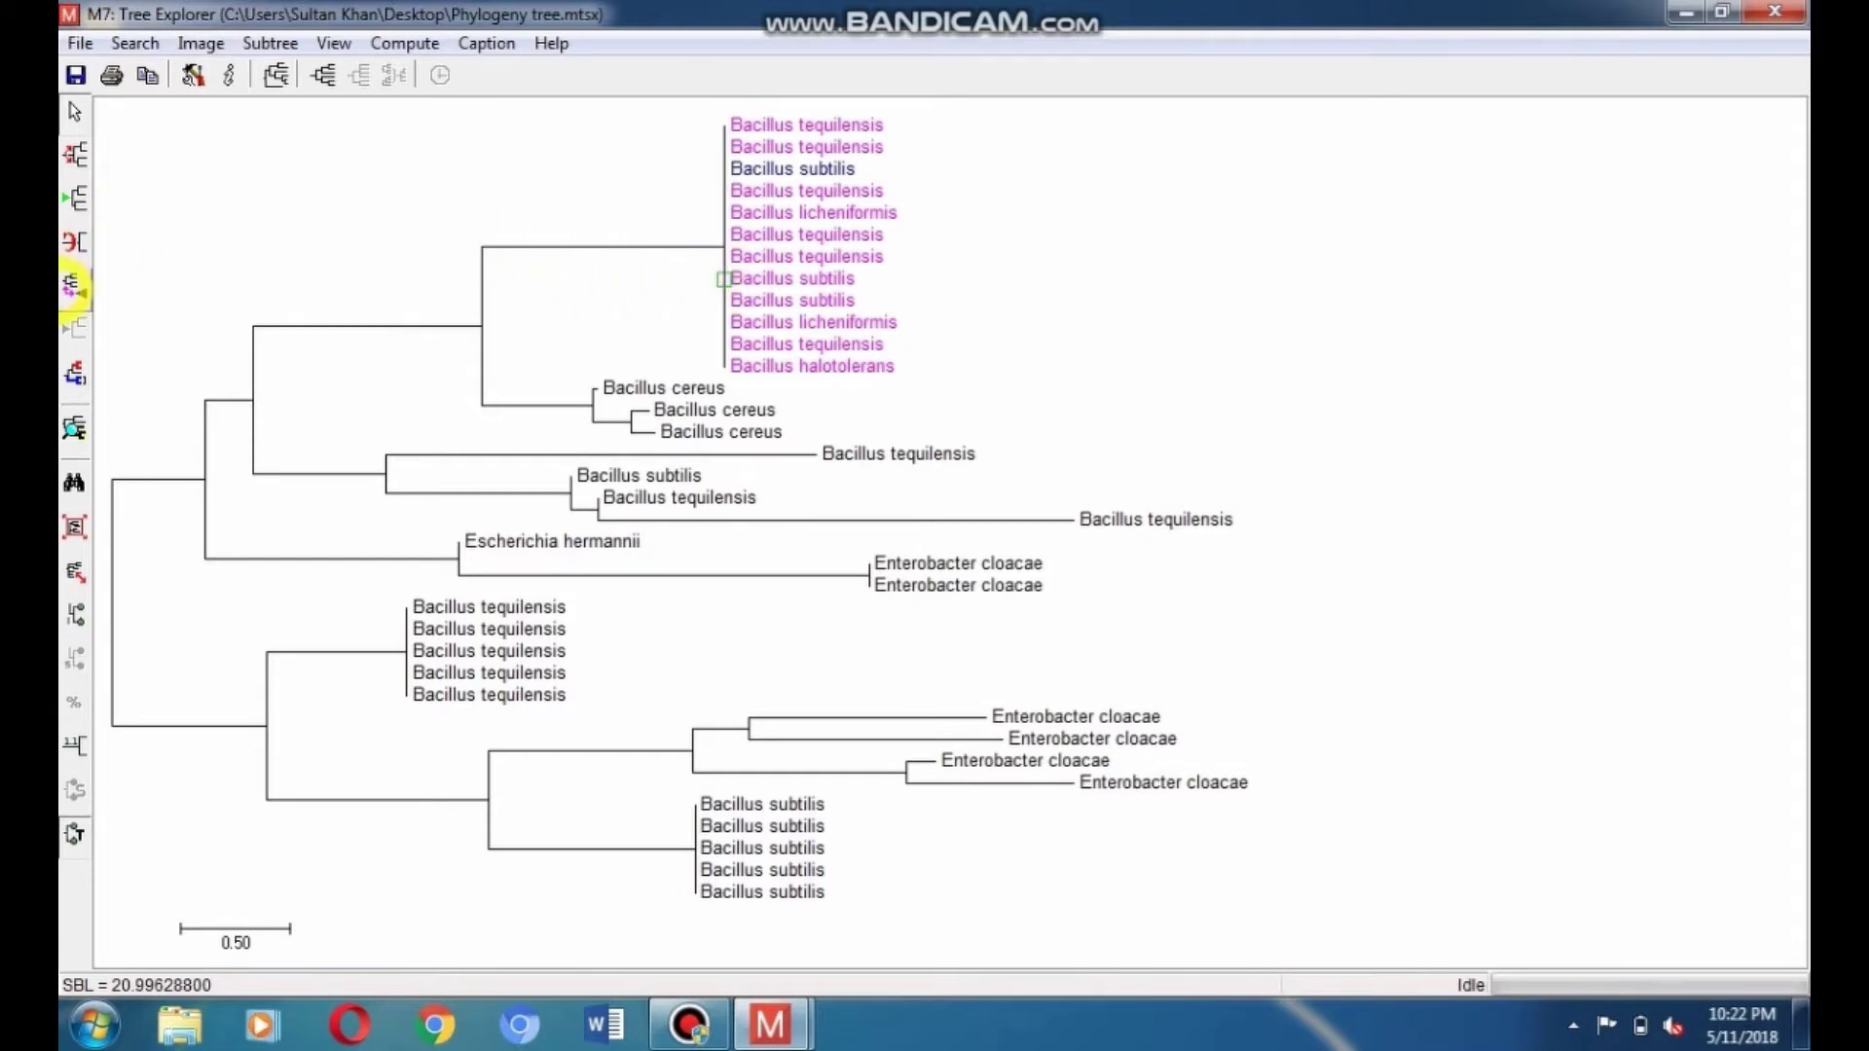
For the selected subtilis tip, hide its taxon name and set its label font colour to Navy.
{"action": "left_click", "coordinate": [76, 376]}
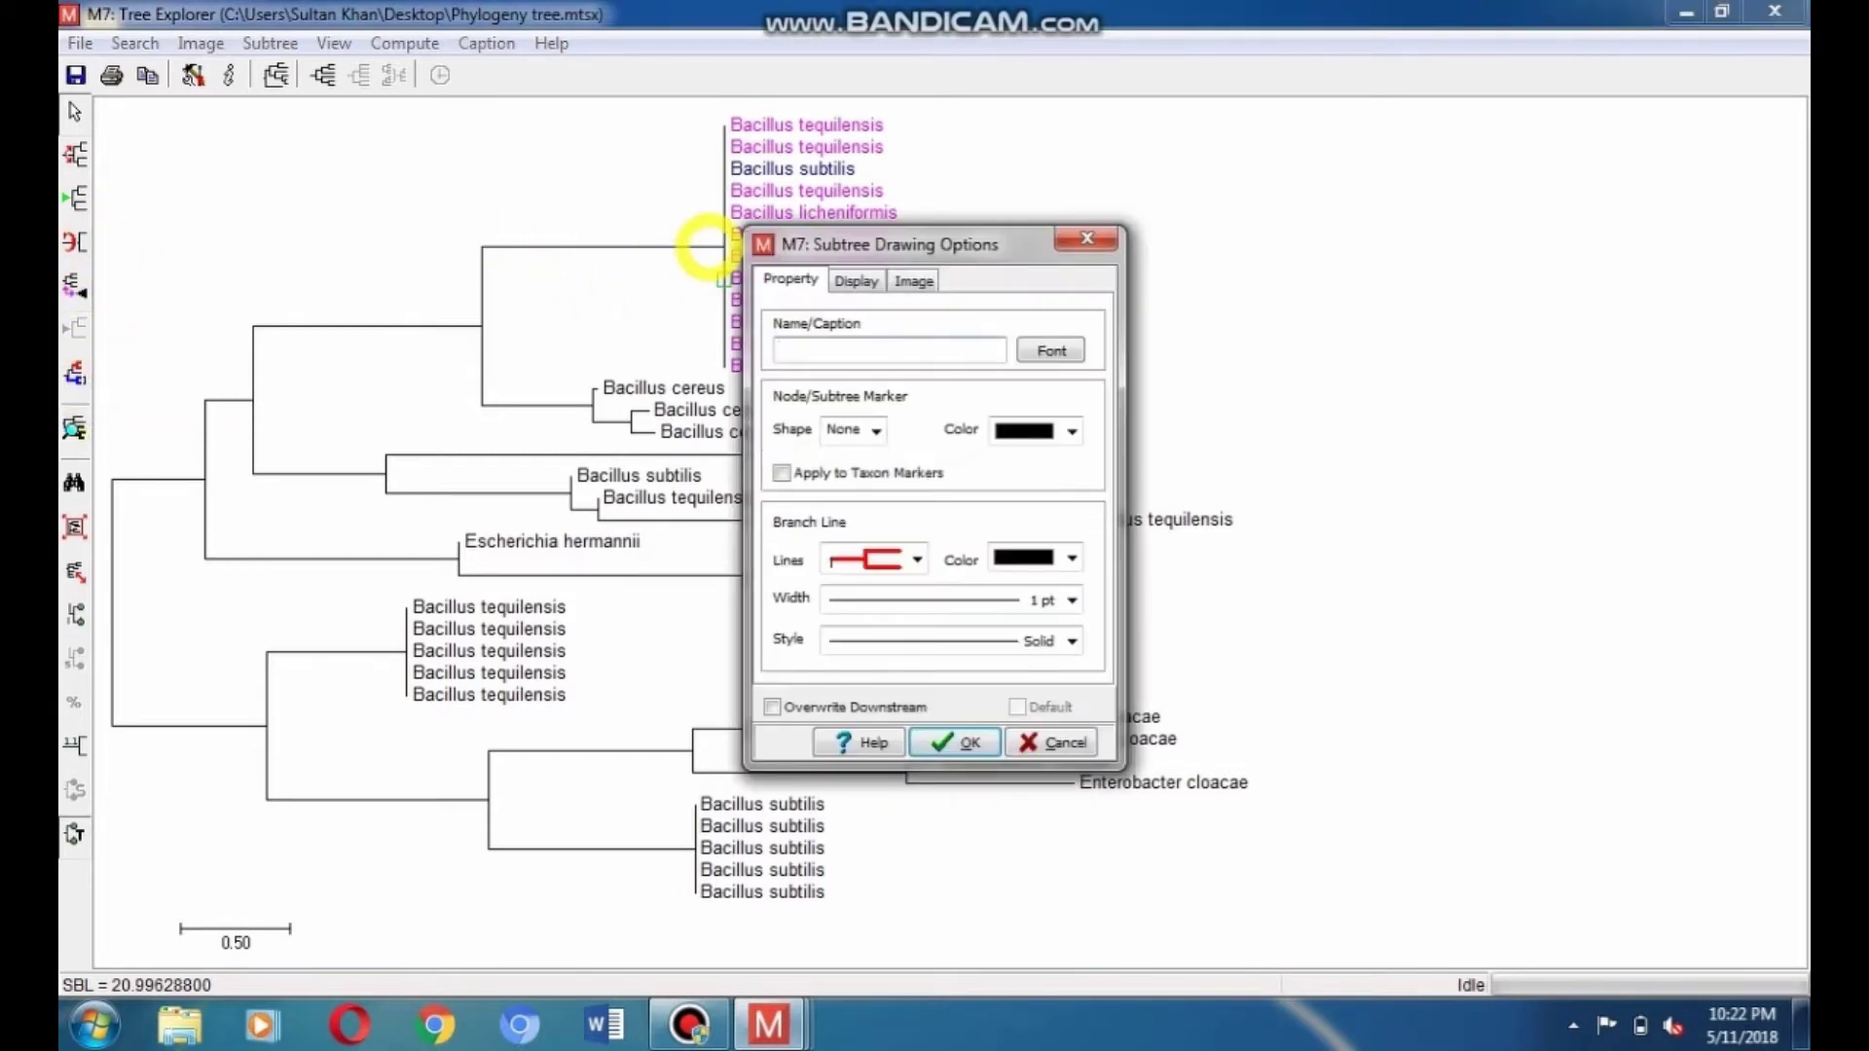
{"action": "left_click", "coordinate": [837, 279]}
{"action": "left_click", "coordinate": [959, 450]}
{"action": "left_click", "coordinate": [976, 453]}
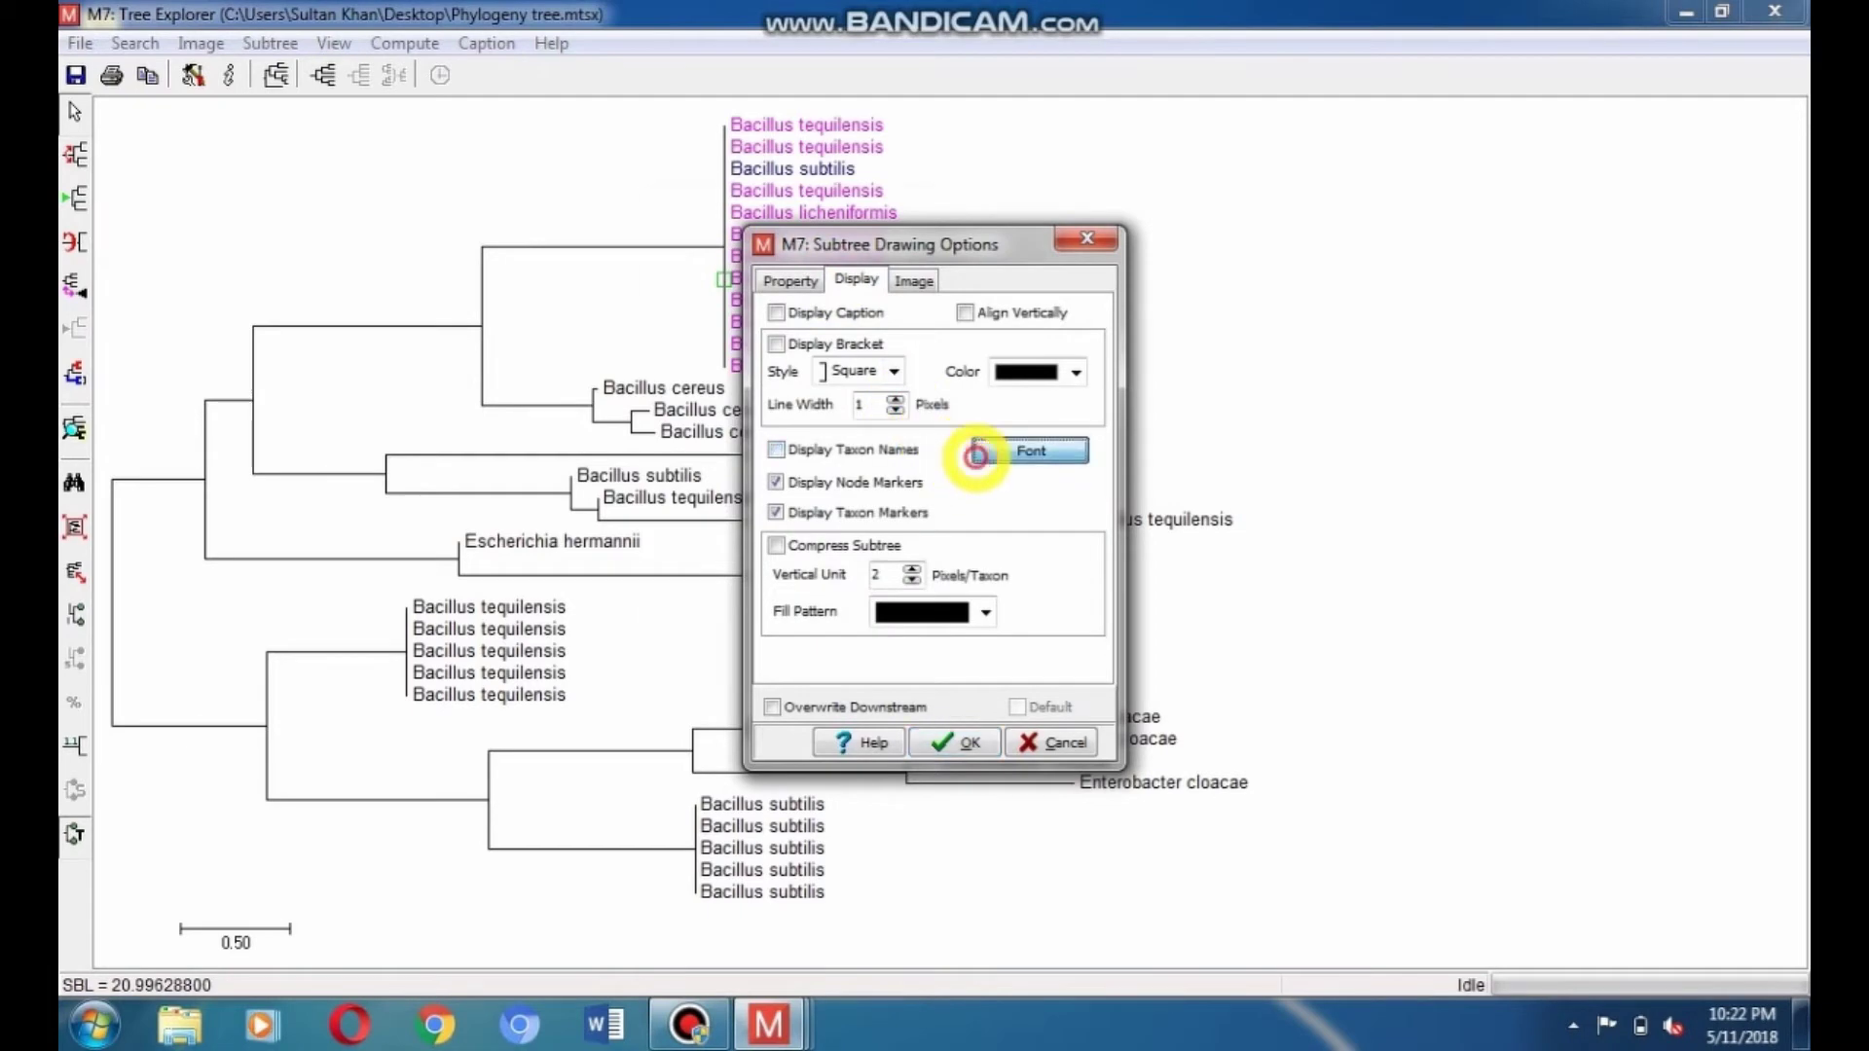
{"action": "left_click", "coordinate": [821, 565]}
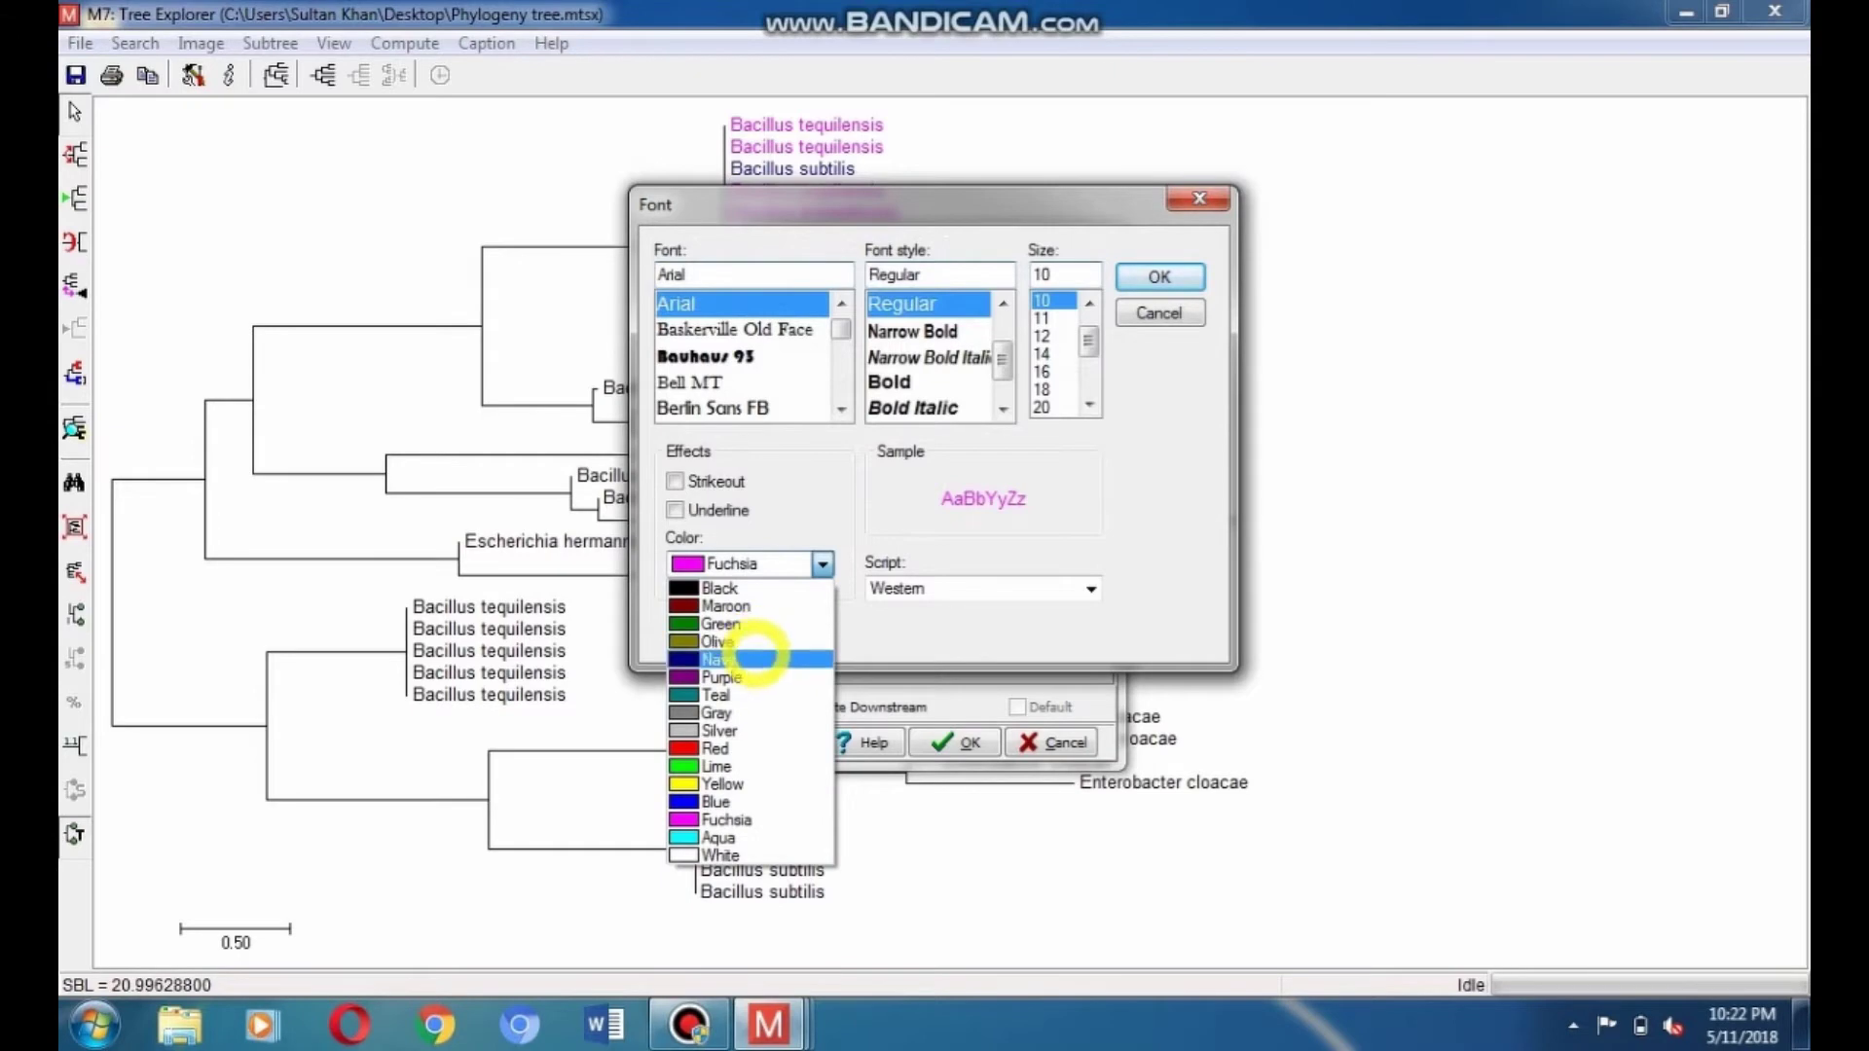
{"action": "left_click", "coordinate": [755, 659]}
{"action": "left_click", "coordinate": [1159, 277]}
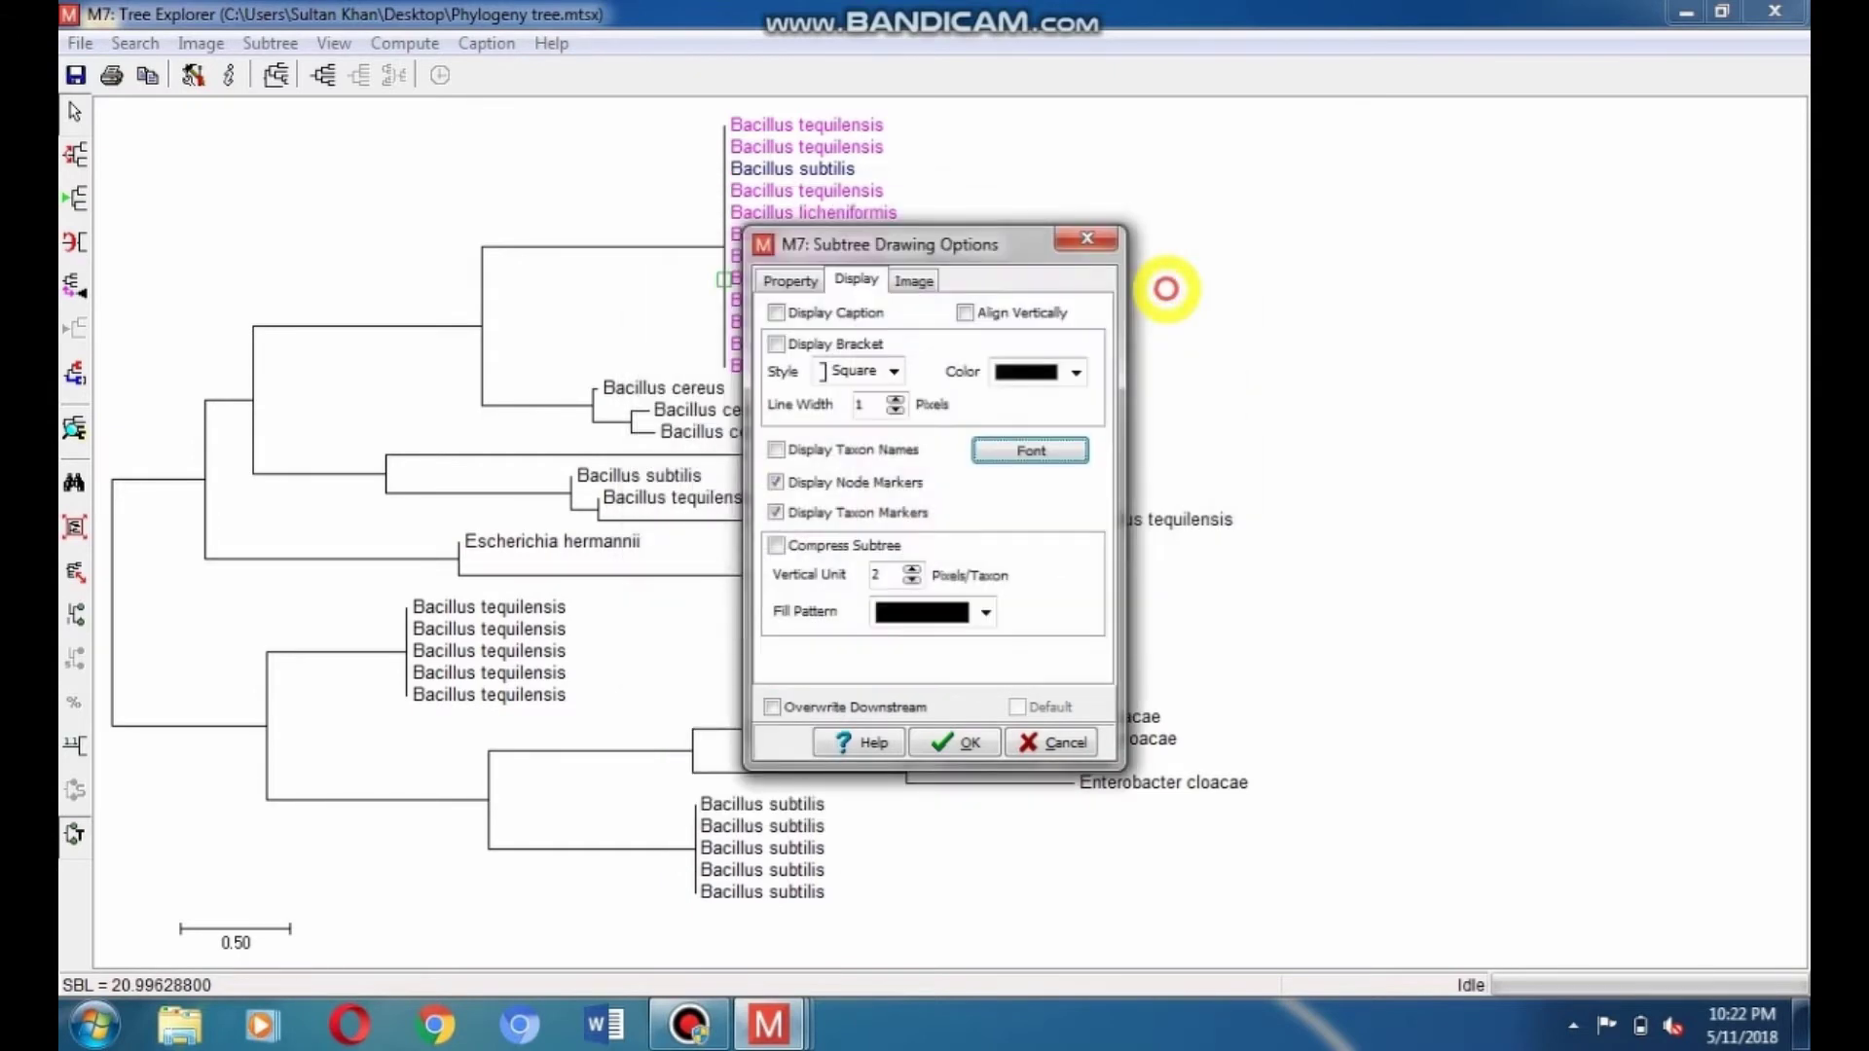
{"action": "left_click", "coordinate": [959, 741]}
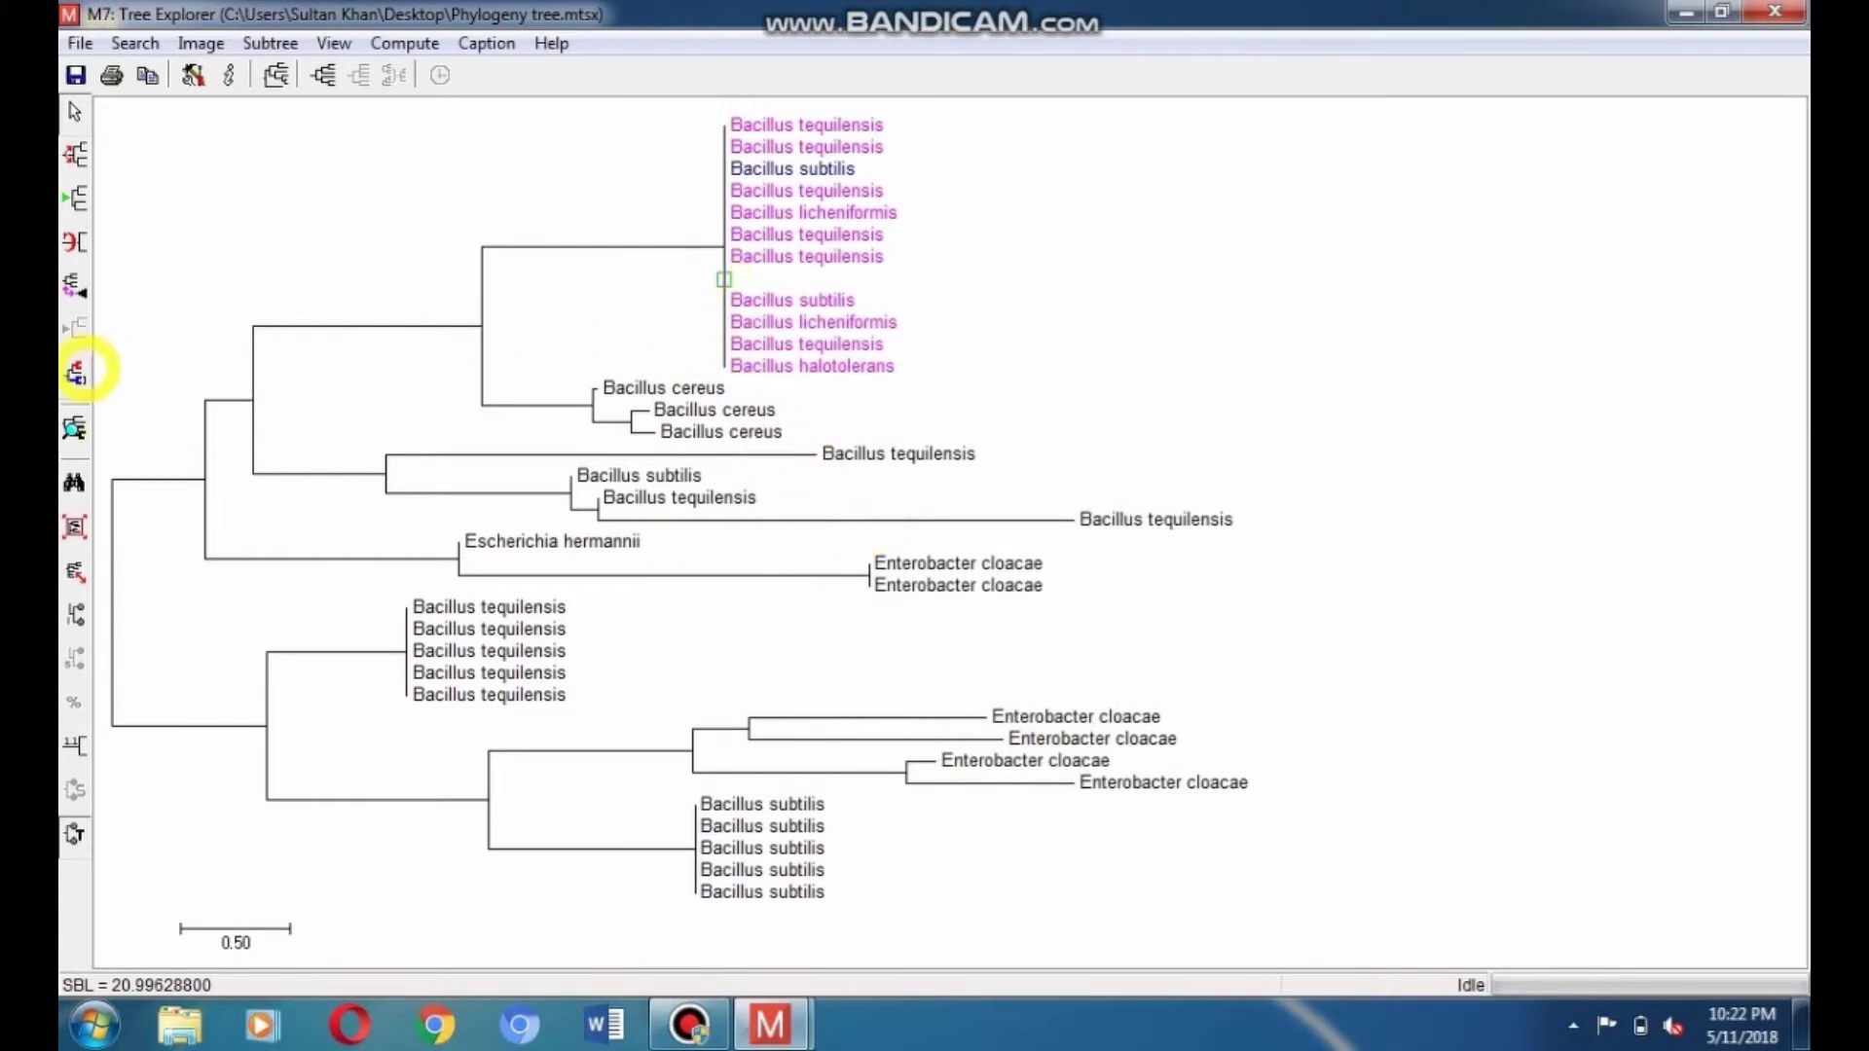
{"action": "left_click", "coordinate": [76, 372]}
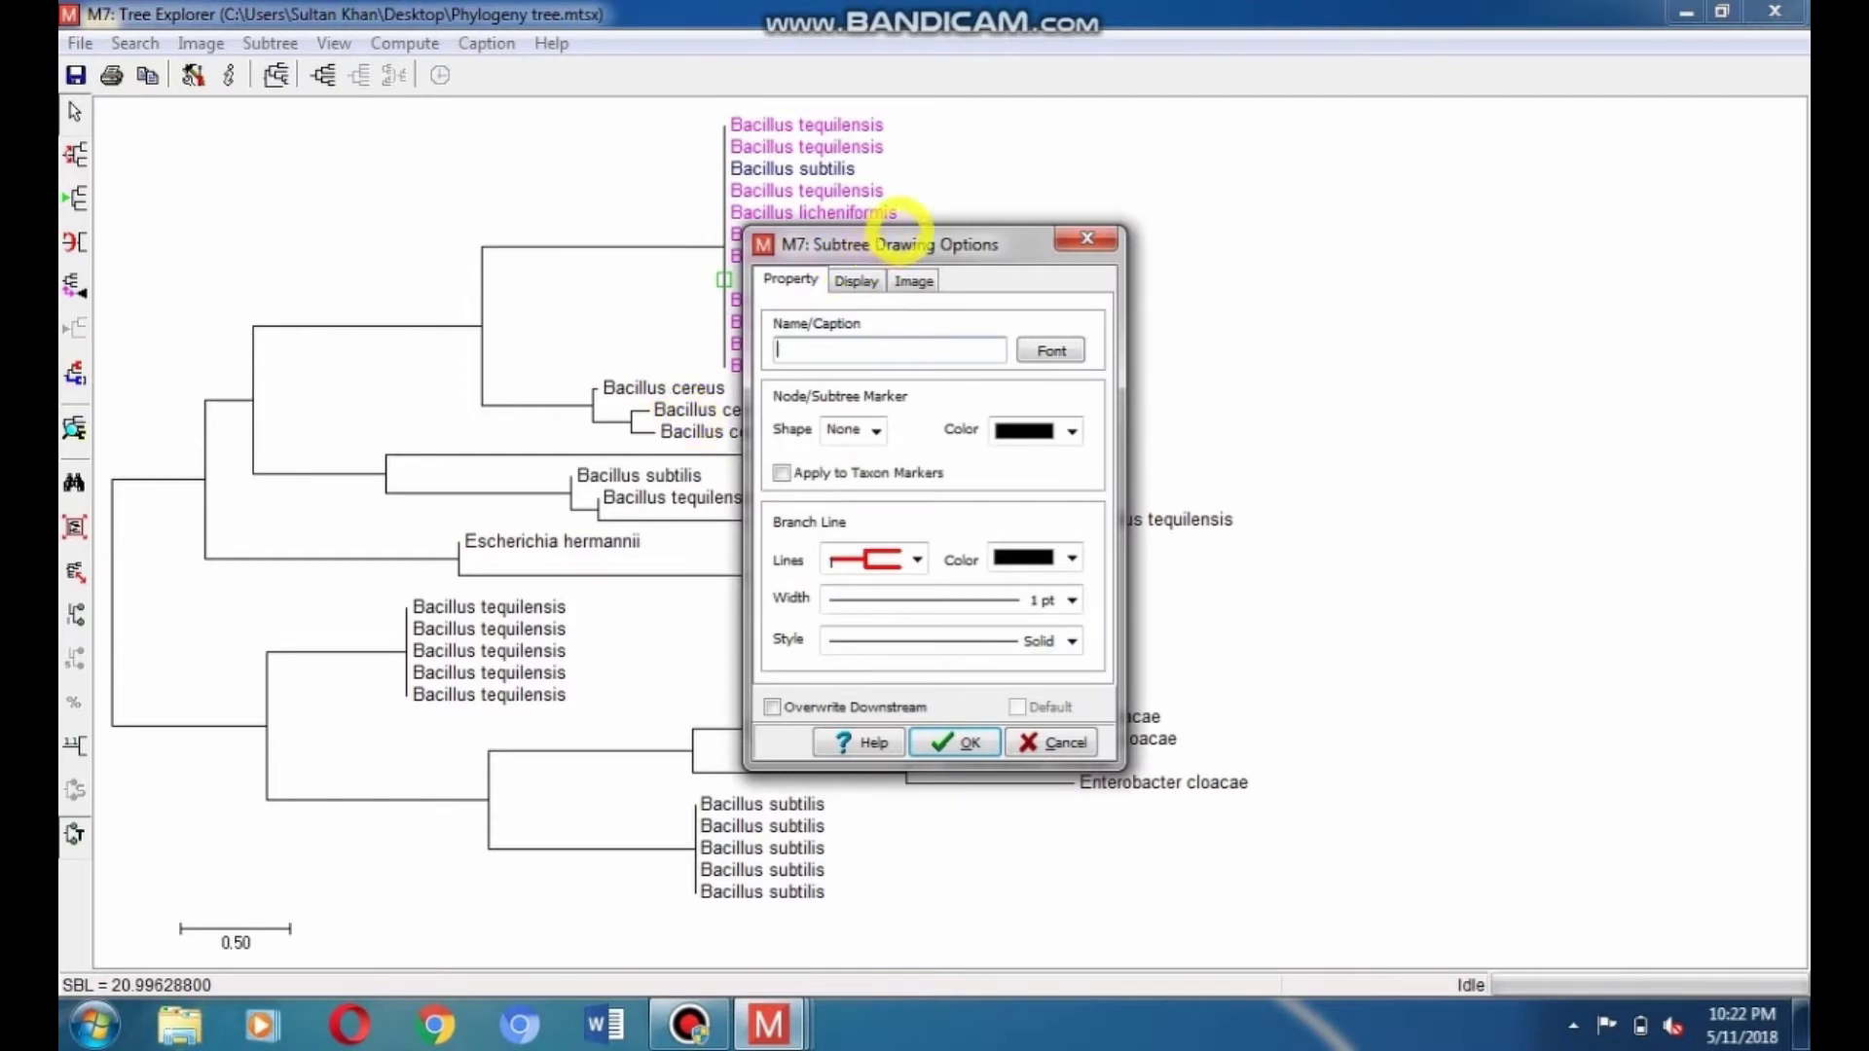
Show the Bacillus subtilis tip label again with its navy Arial 10 Regular font.
{"action": "left_click", "coordinate": [856, 279]}
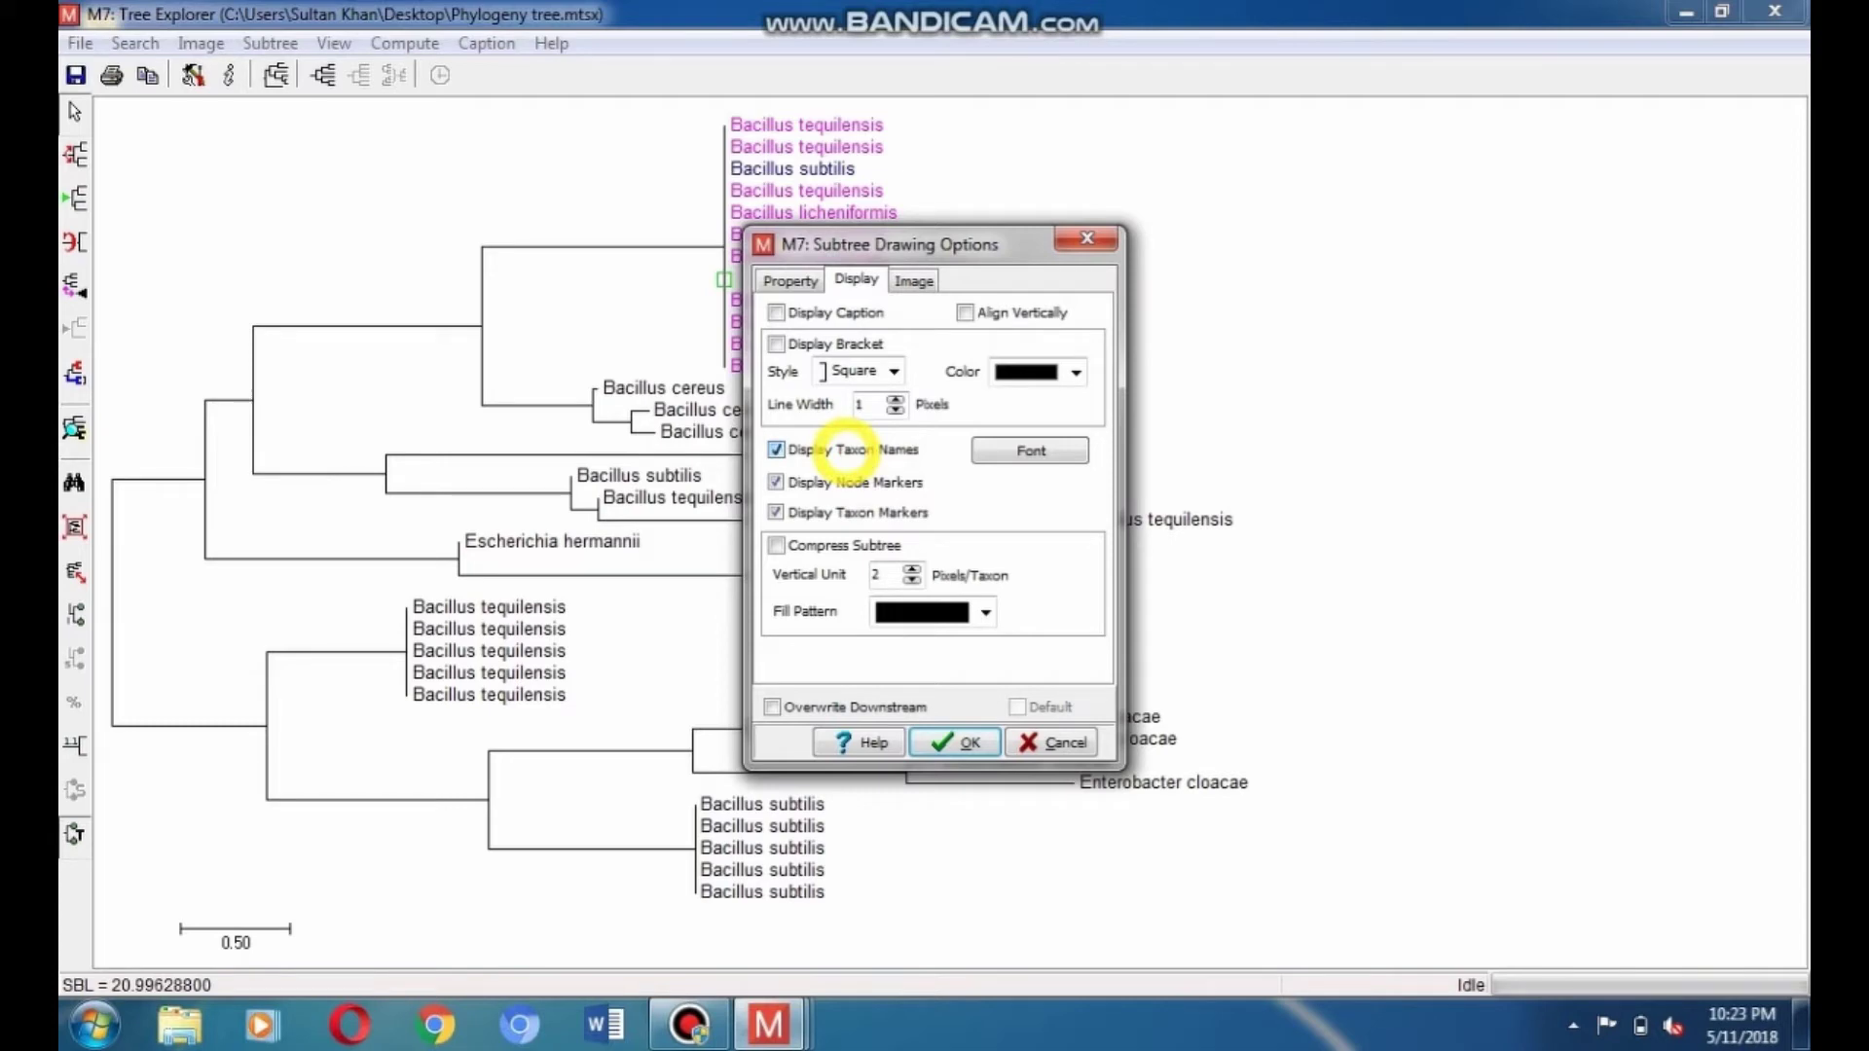
{"action": "left_click", "coordinate": [1063, 448]}
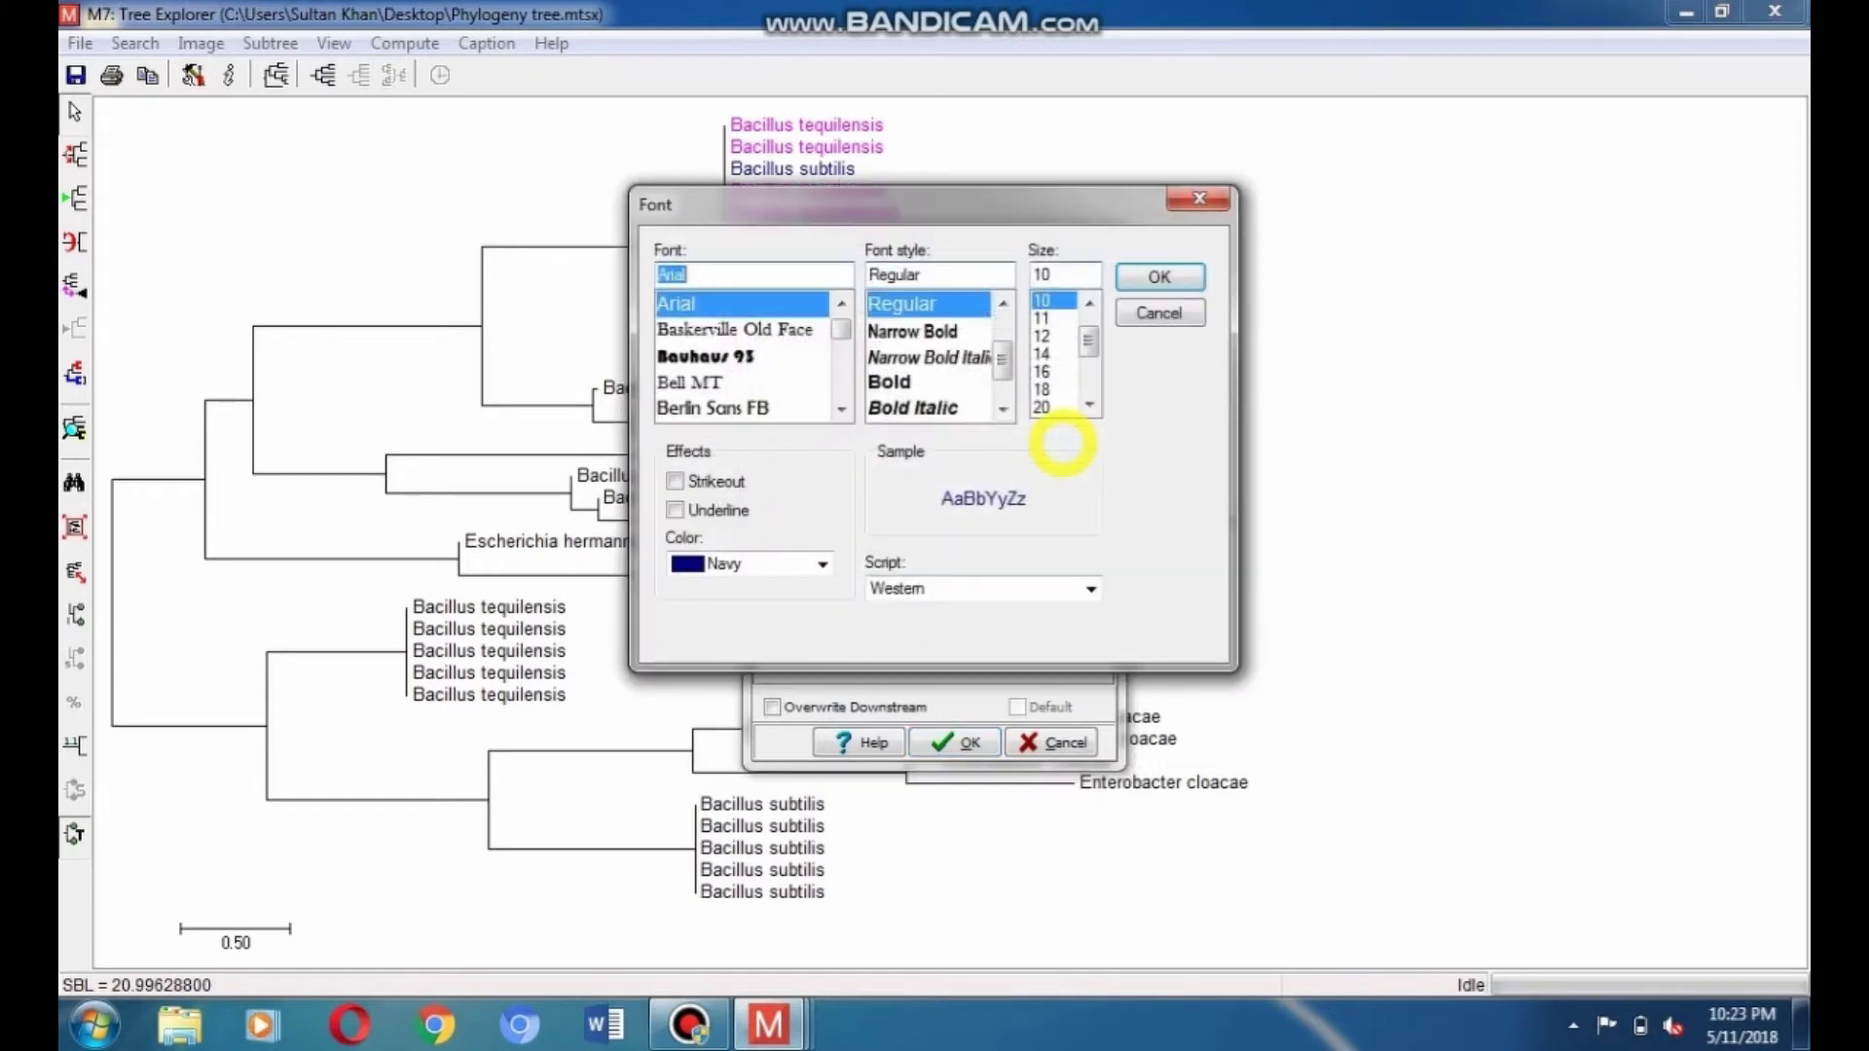
{"action": "left_click", "coordinate": [1148, 278]}
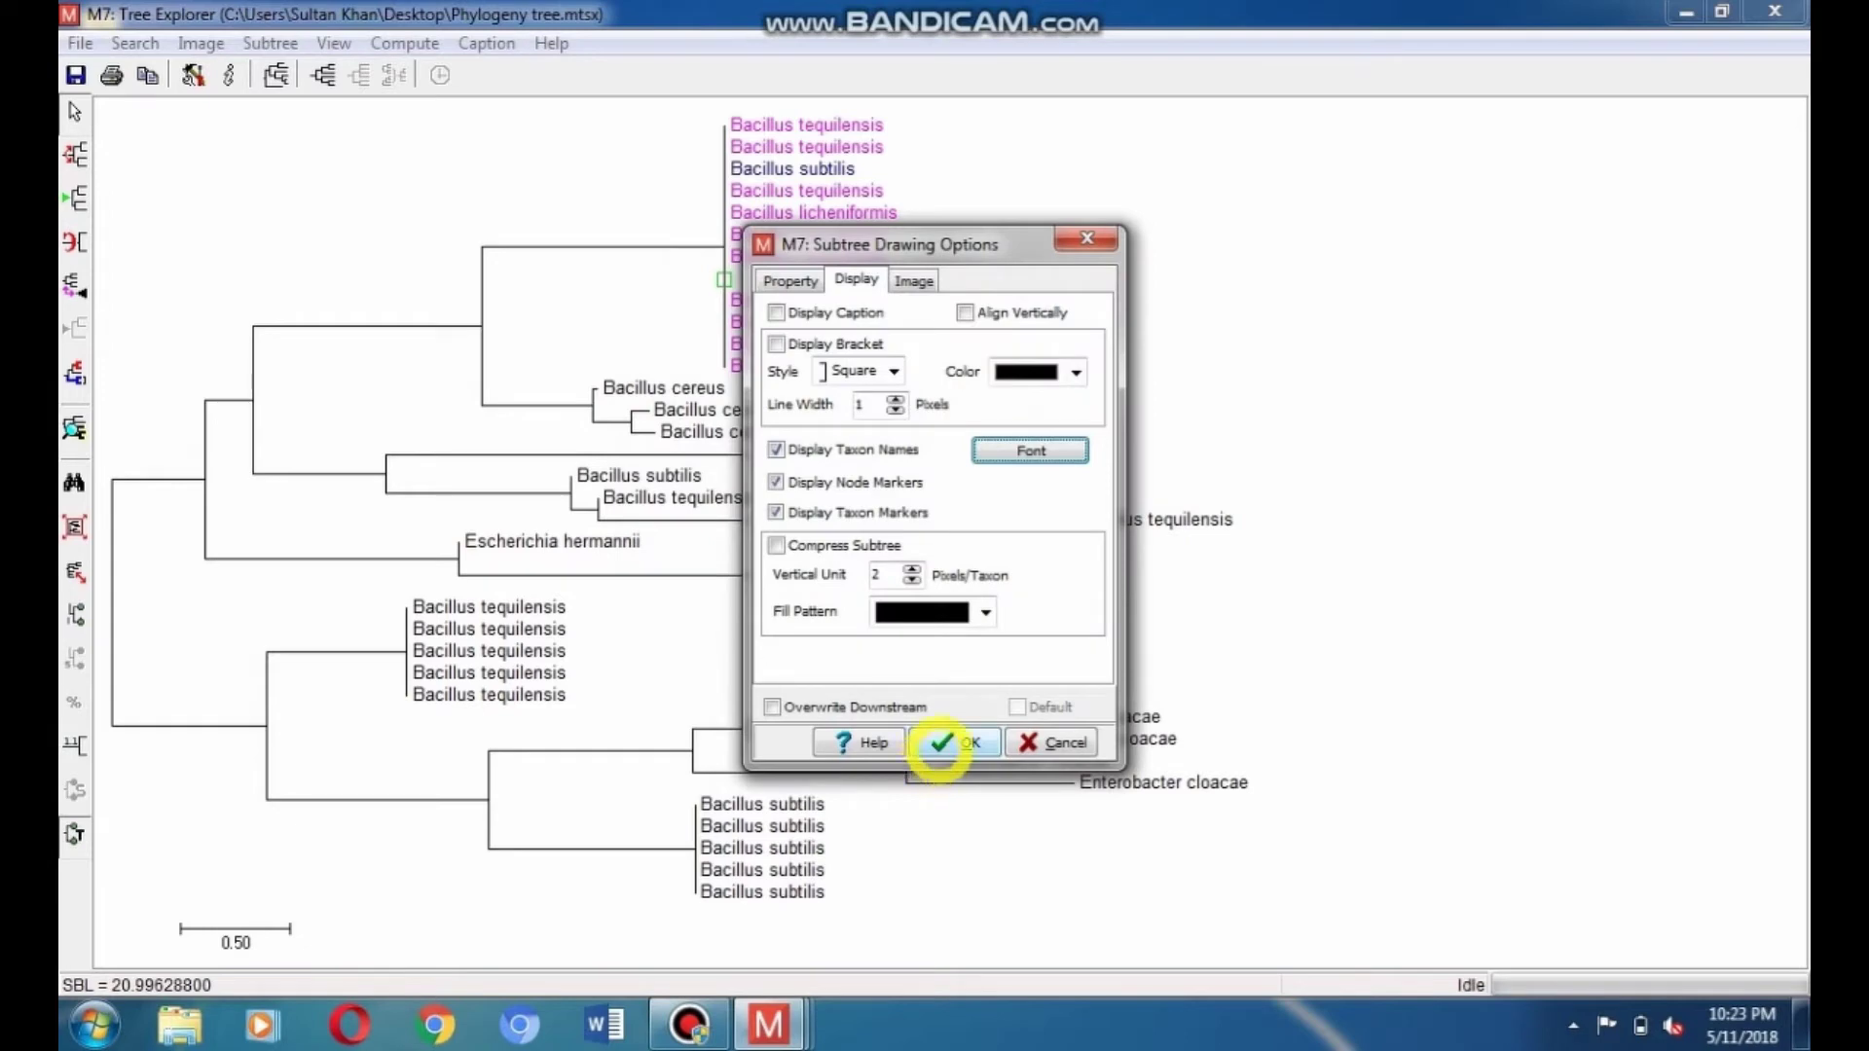
{"action": "left_click", "coordinate": [940, 745]}
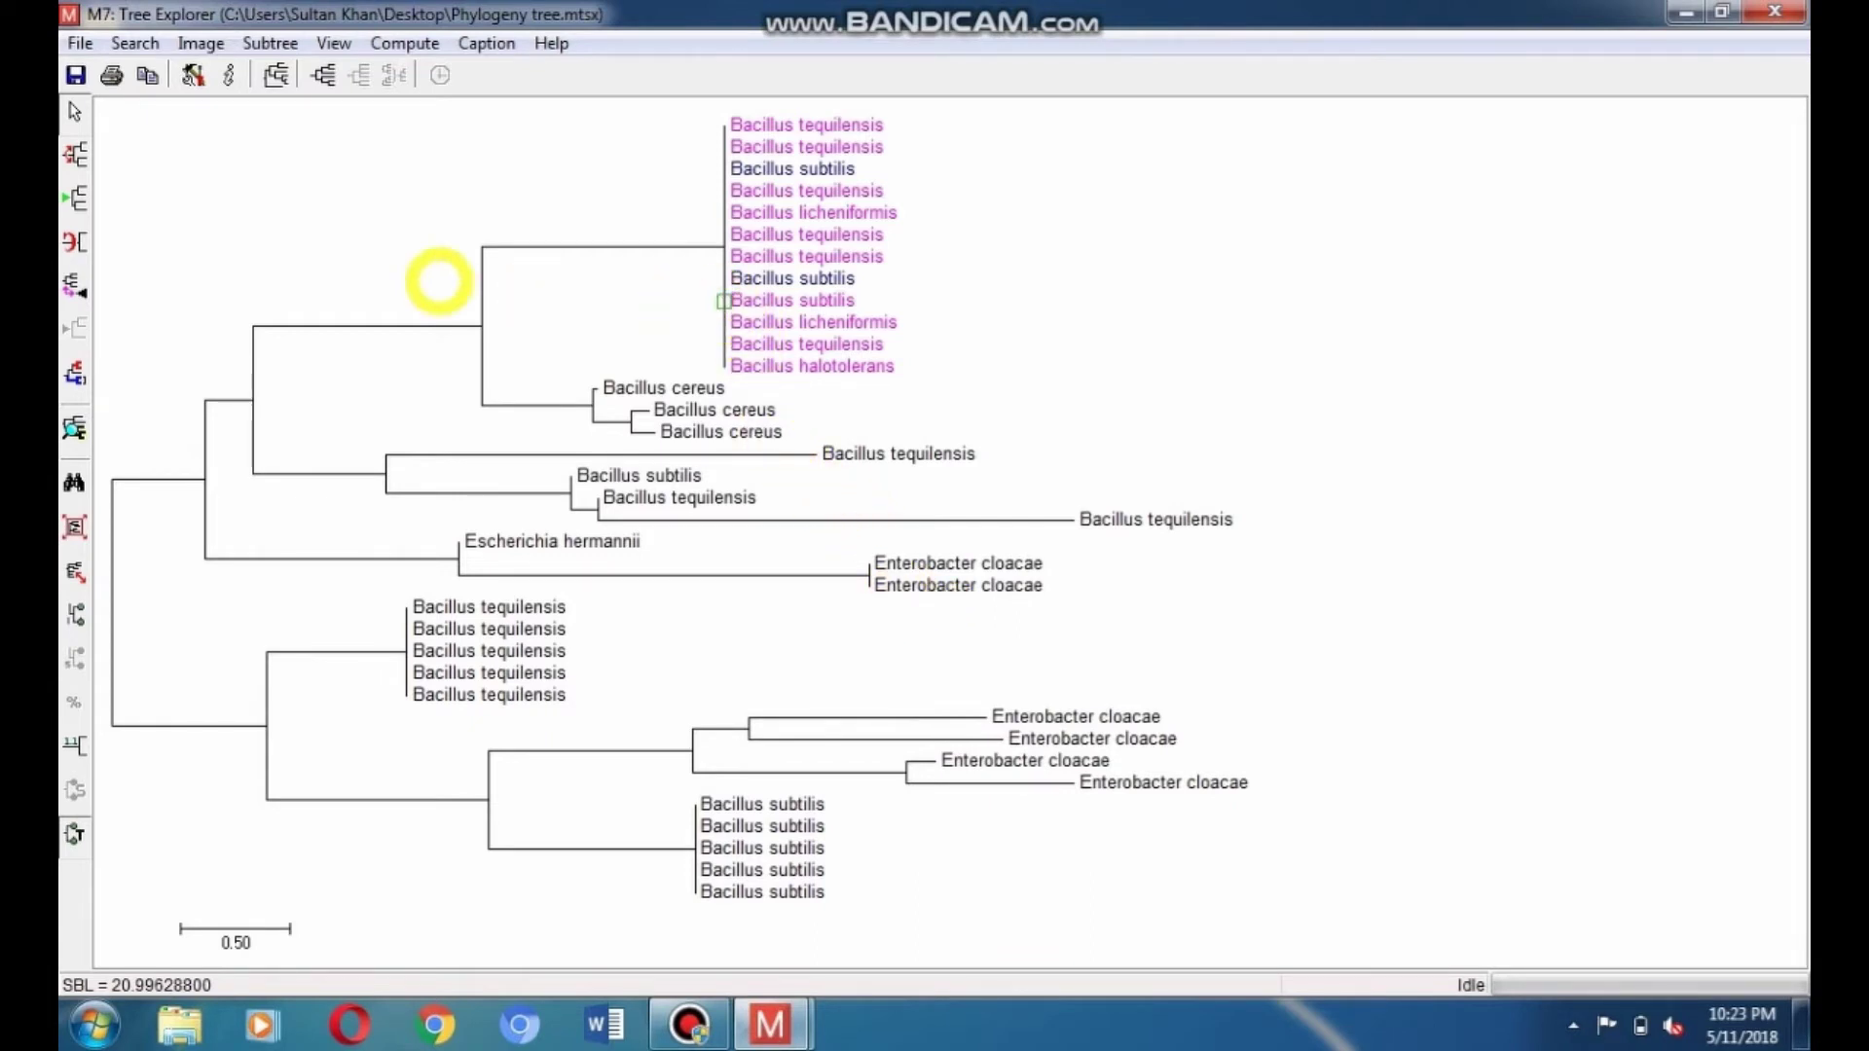
Set the second Bacillus subtilis label's font colour to Navy, then clear the selection.
{"action": "left_click", "coordinate": [75, 377]}
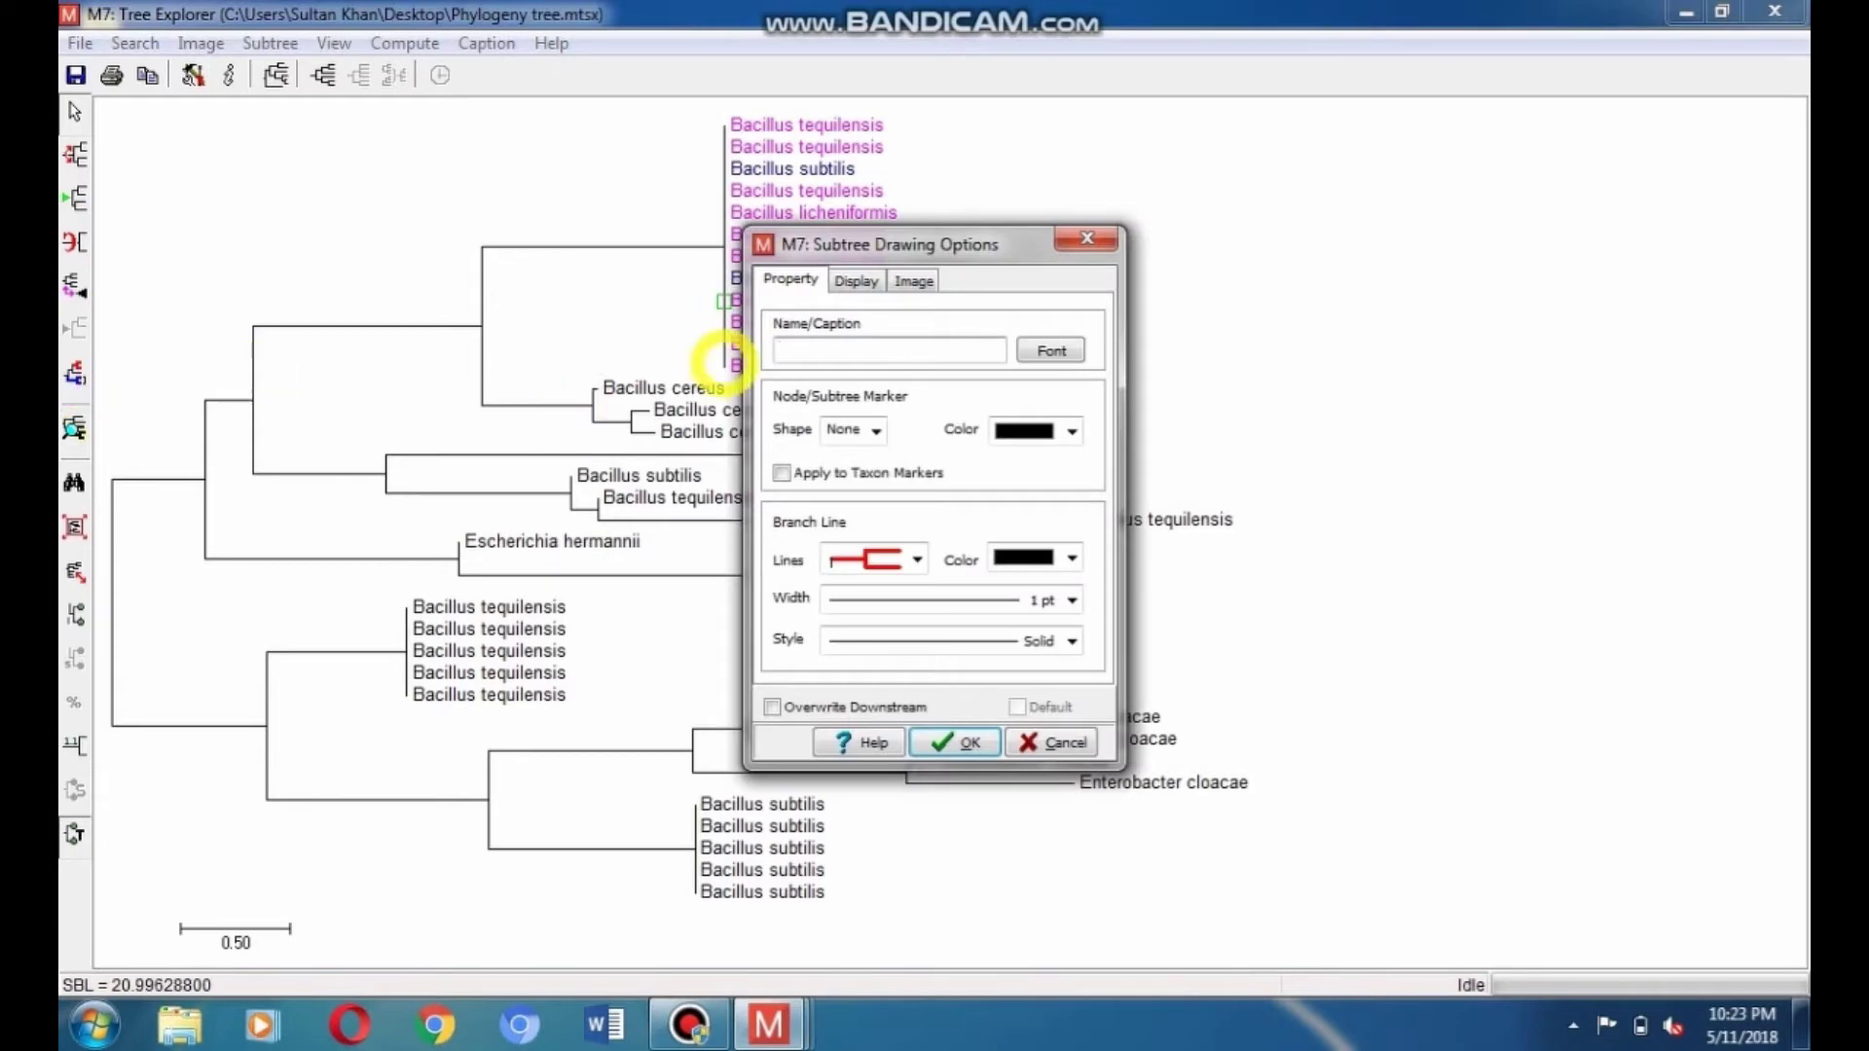
{"action": "left_click", "coordinate": [857, 282]}
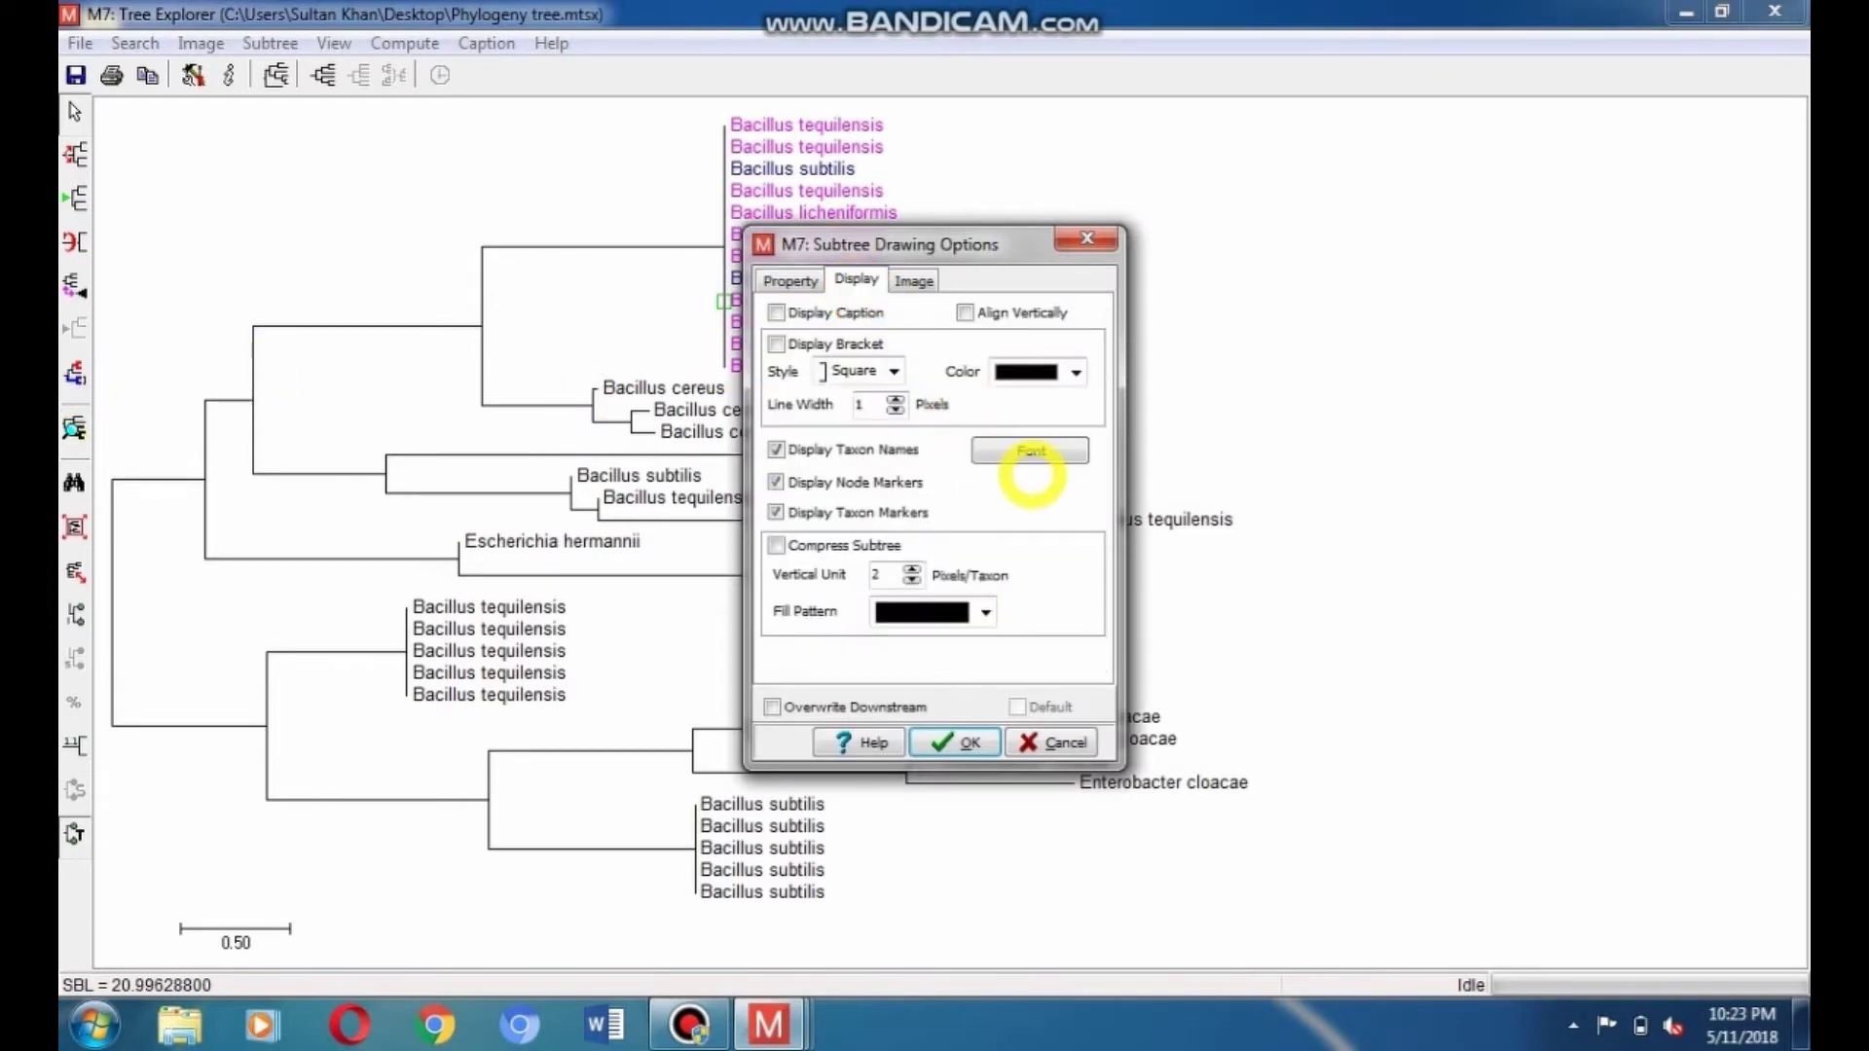
{"action": "left_click", "coordinate": [1028, 452]}
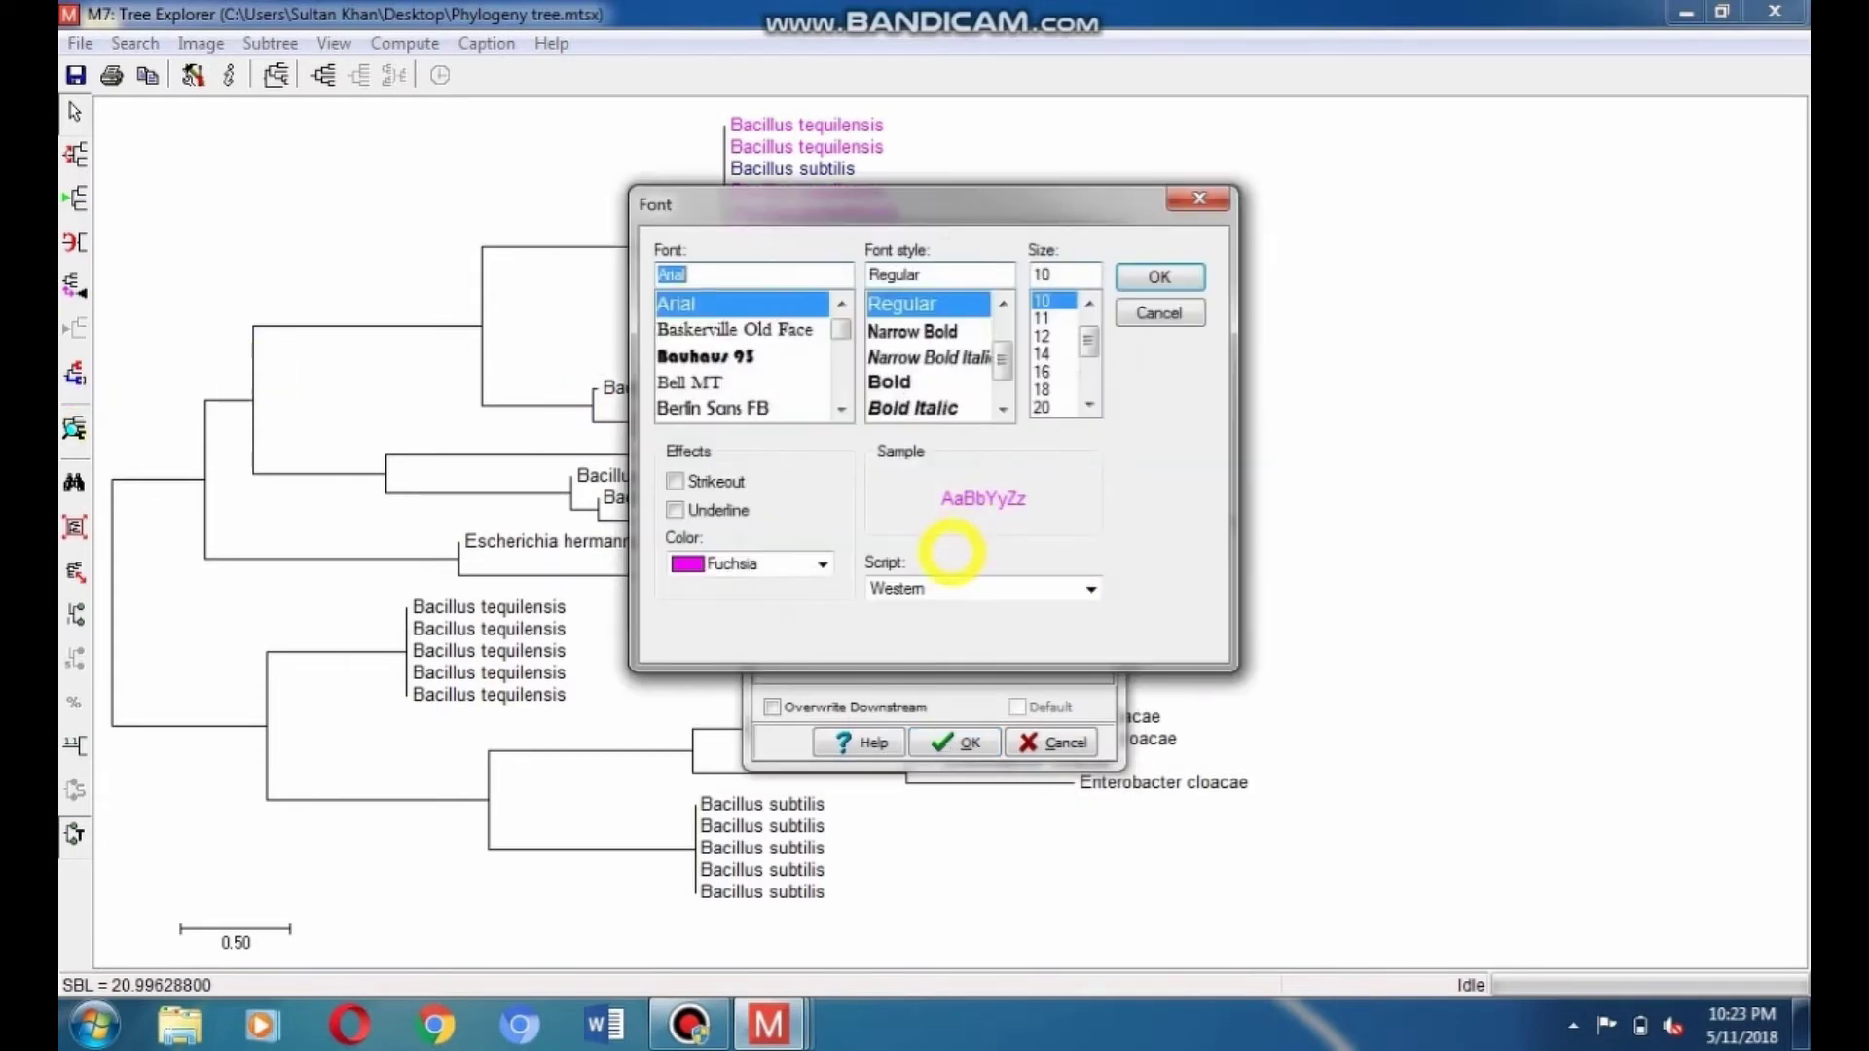
{"action": "left_click", "coordinate": [823, 565]}
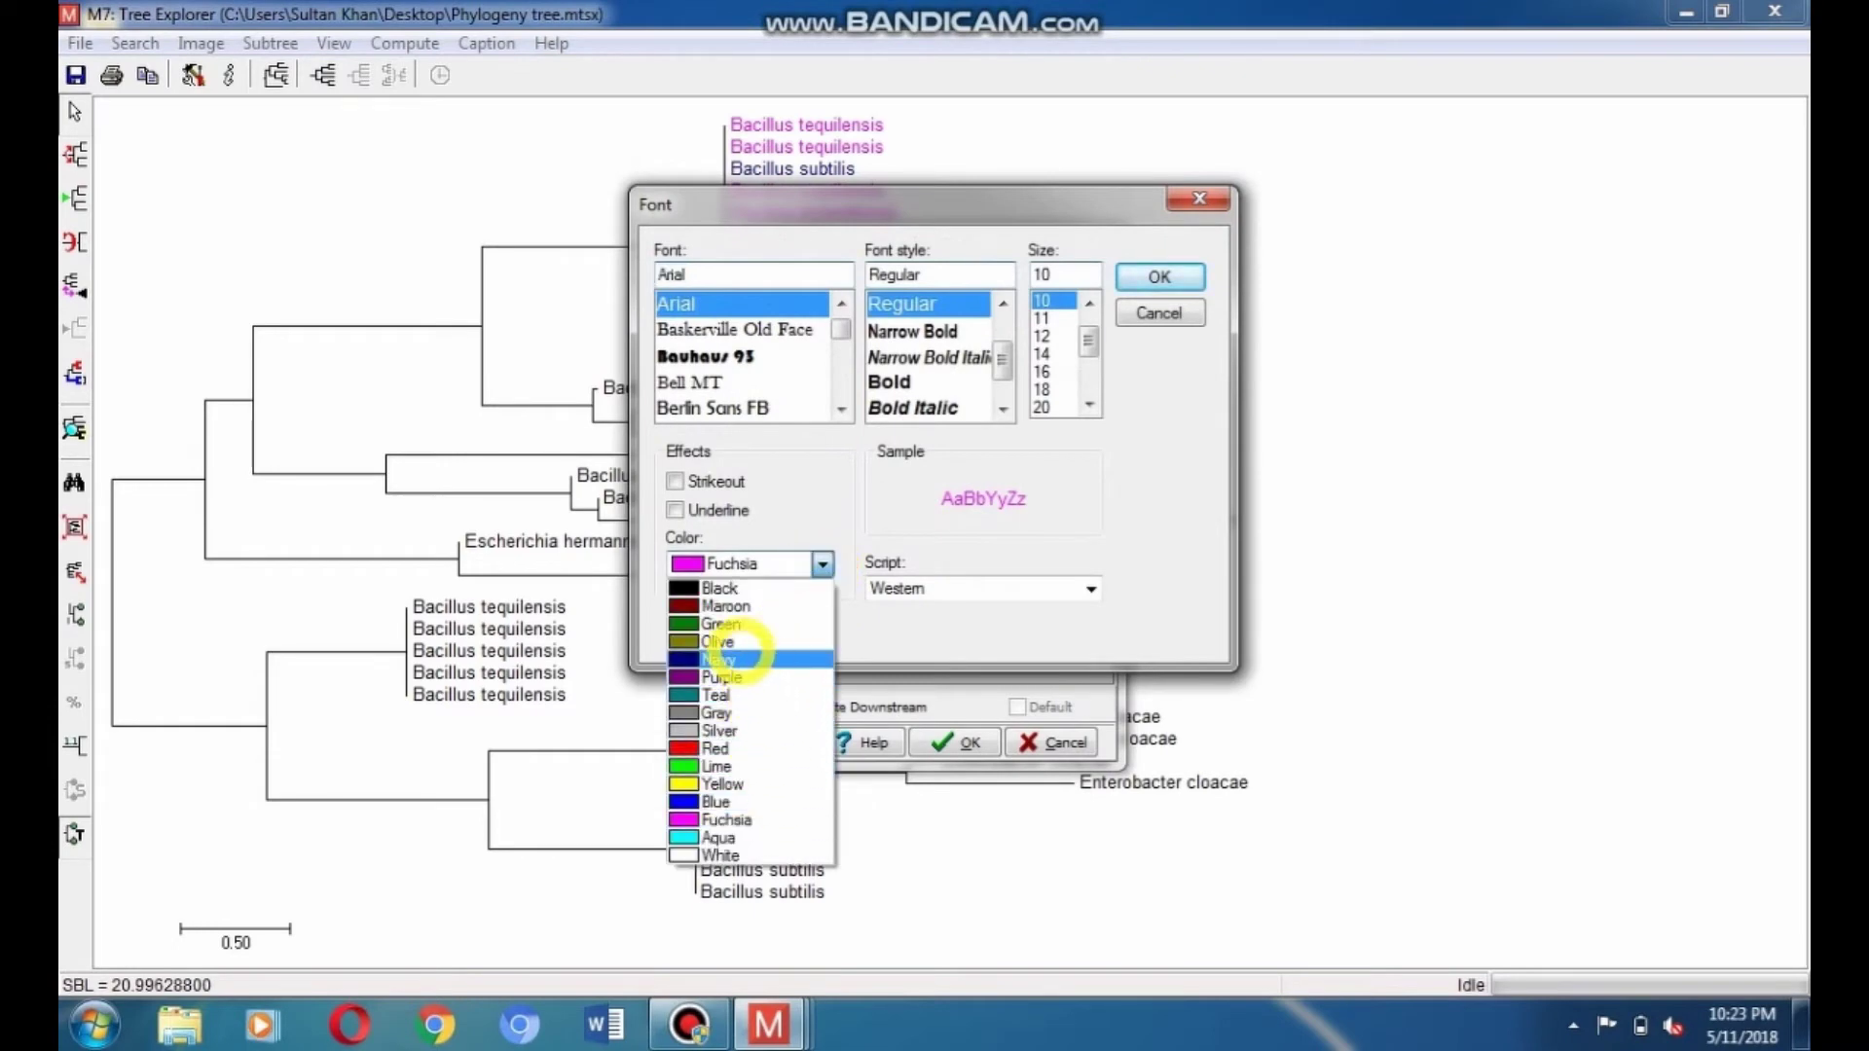
{"action": "left_click", "coordinate": [739, 659]}
{"action": "left_click", "coordinate": [1178, 282]}
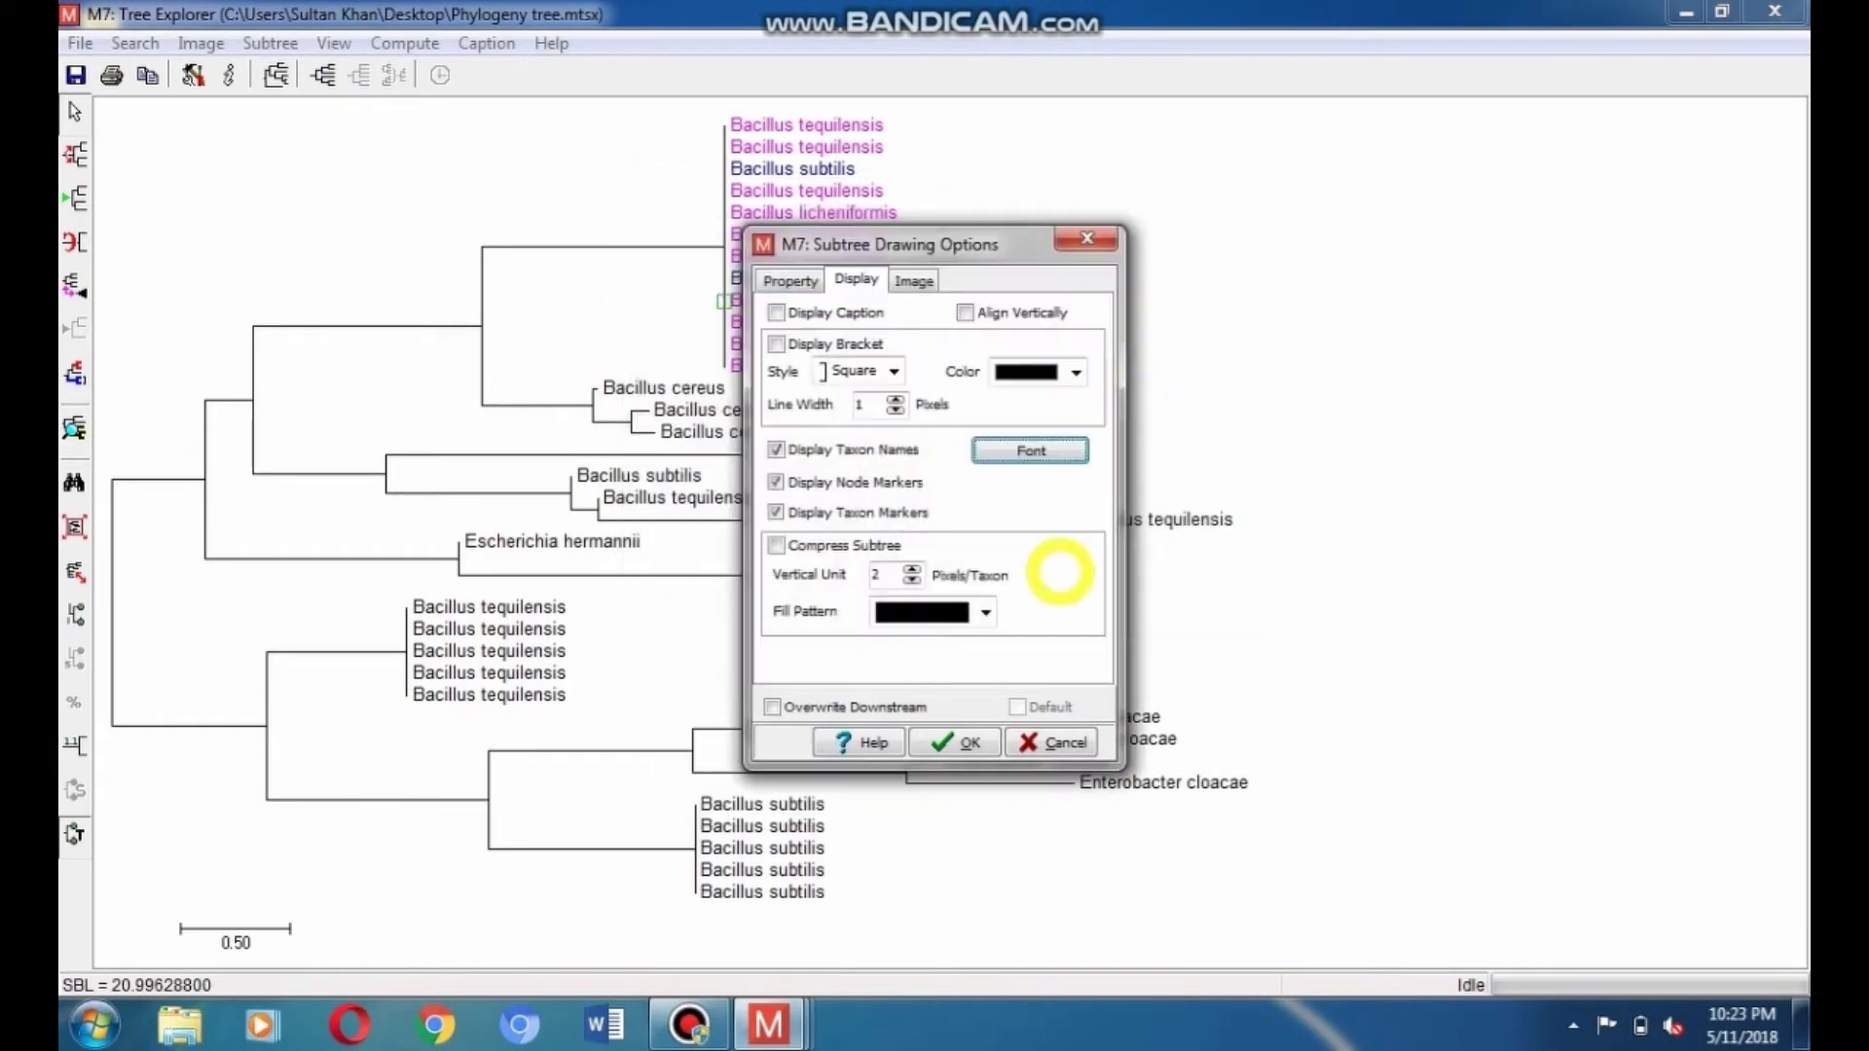
{"action": "left_click", "coordinate": [971, 742]}
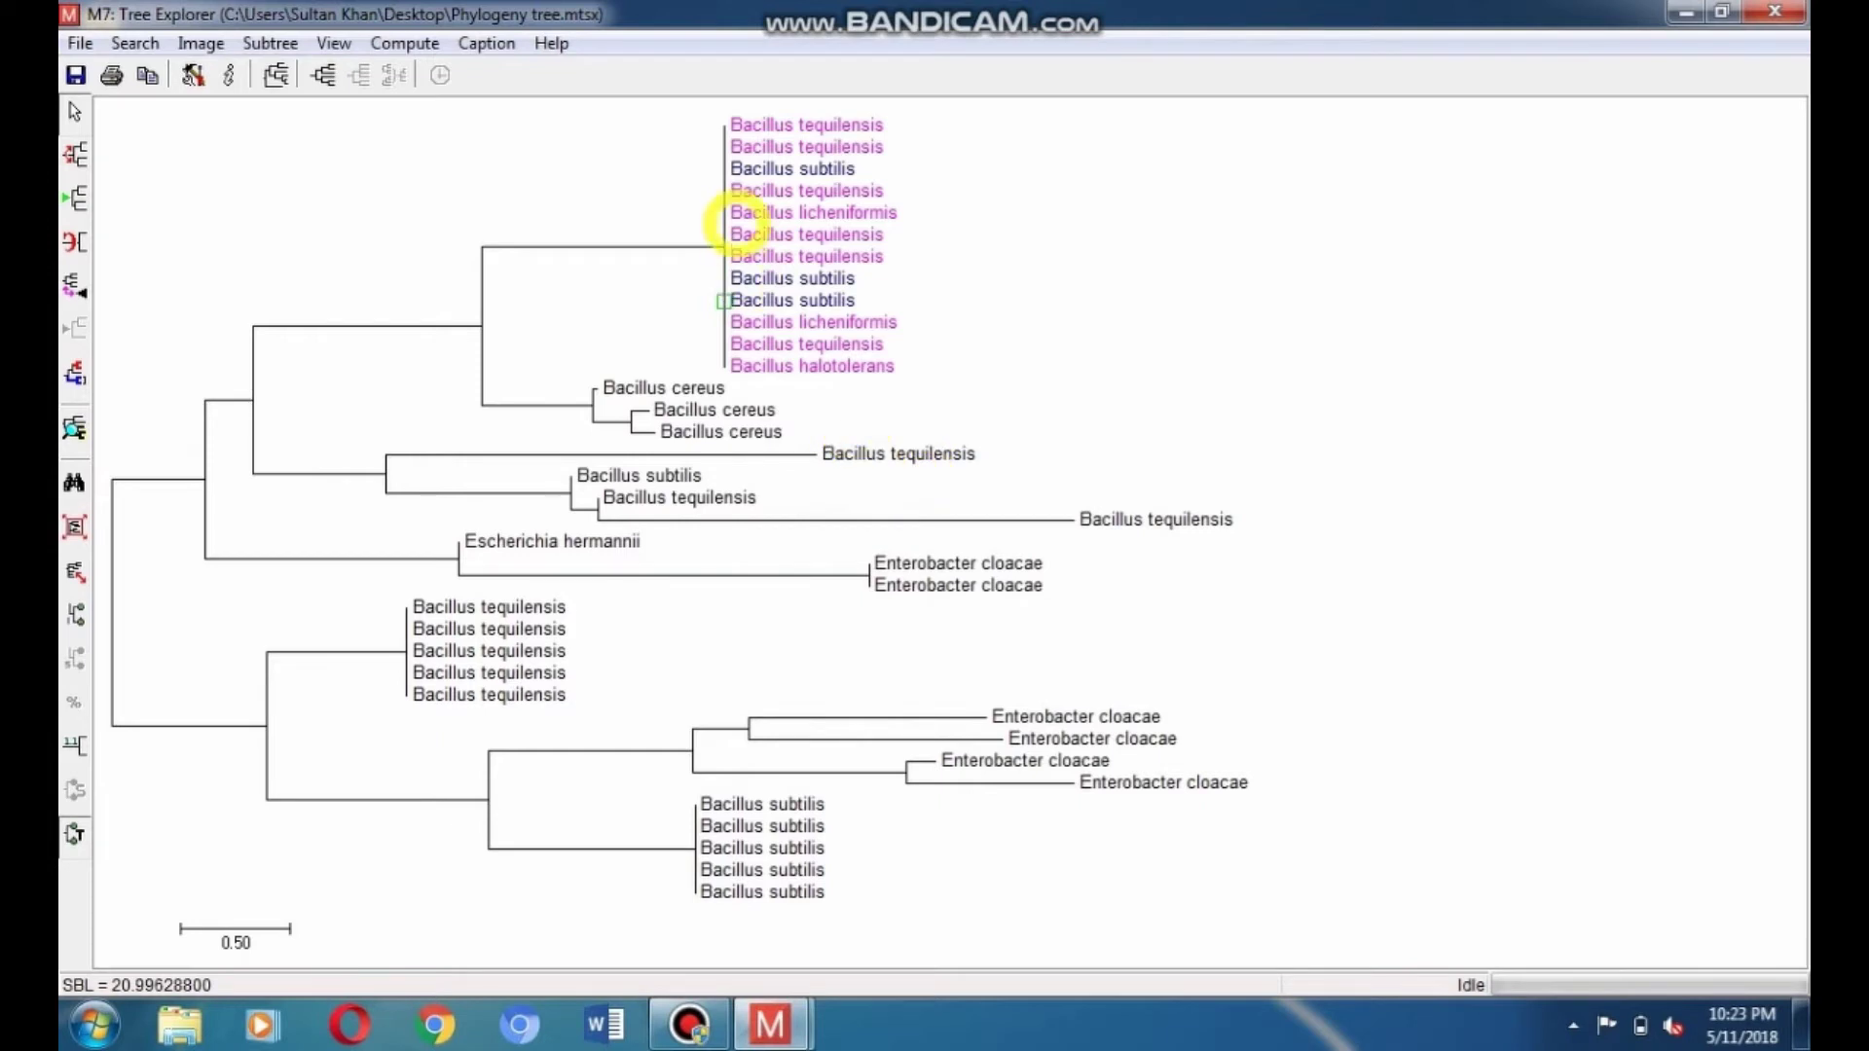
{"action": "left_click", "coordinate": [732, 215]}
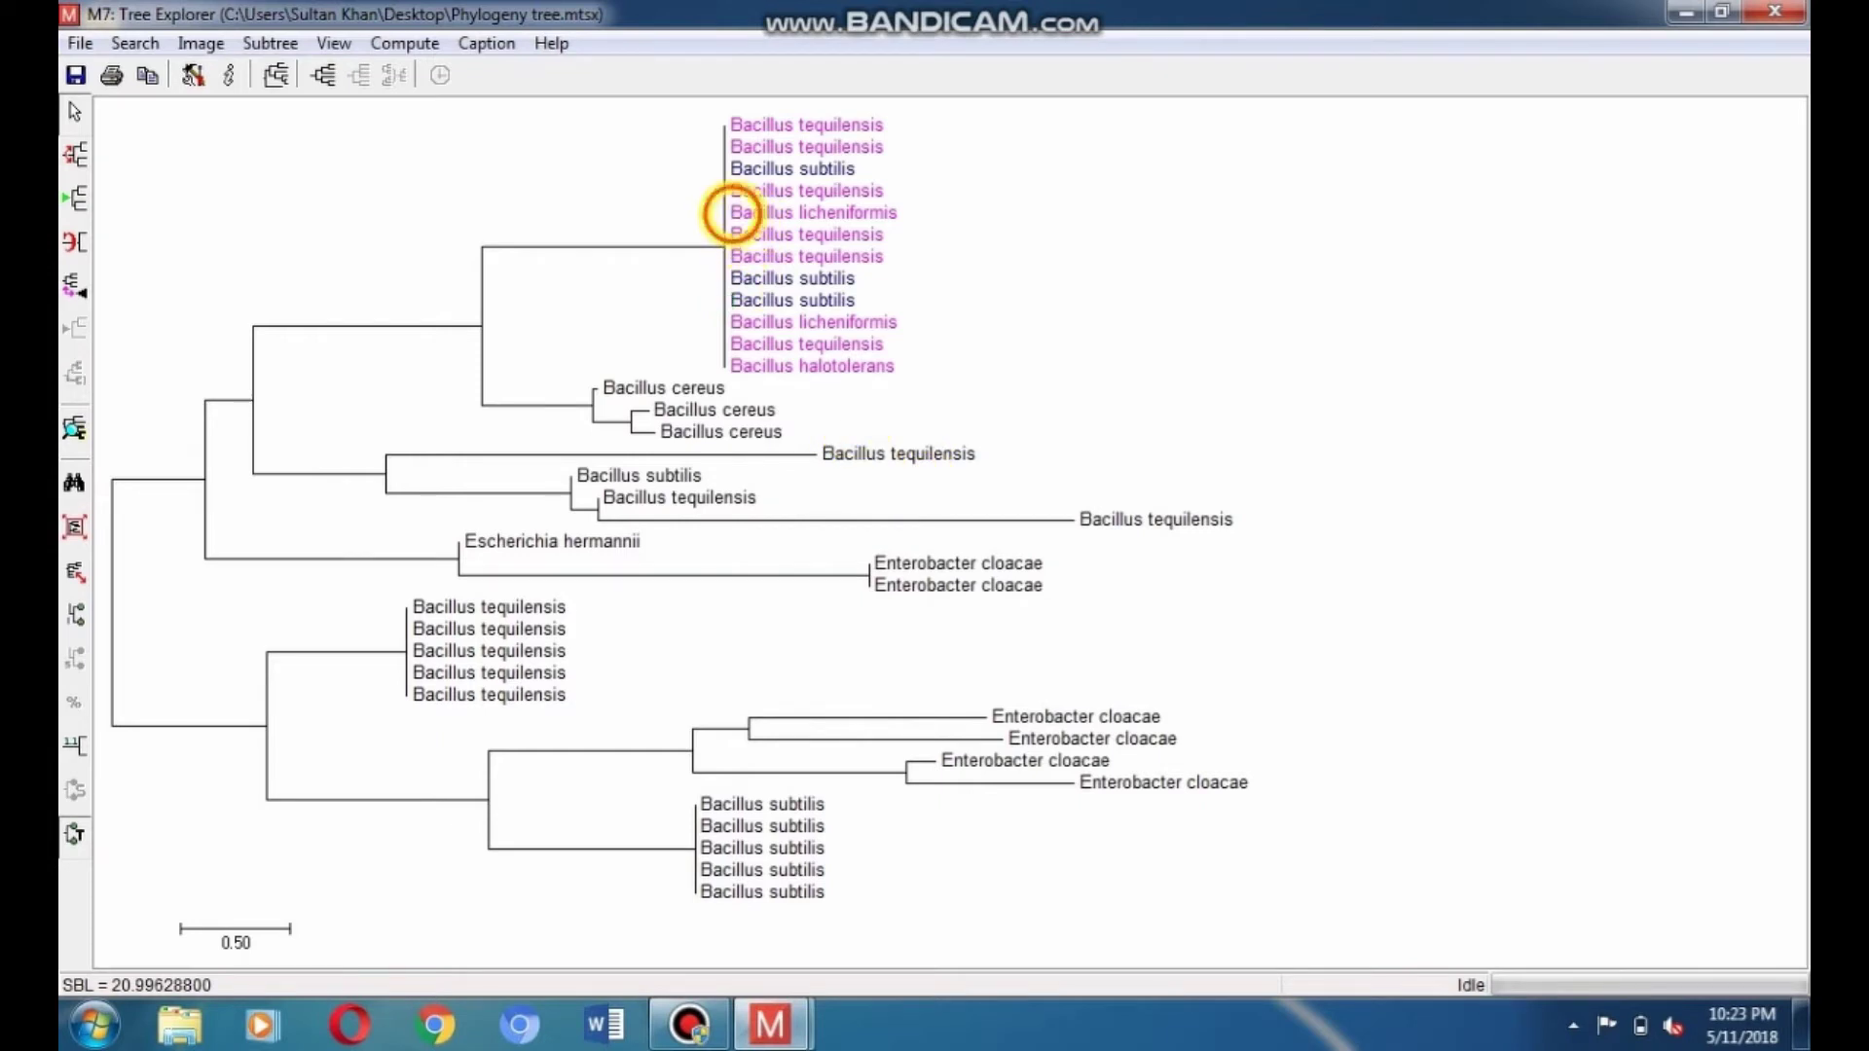
Change the upper Bacillus licheniformis tip's label font colour to Olive.
{"action": "left_click", "coordinate": [720, 212]}
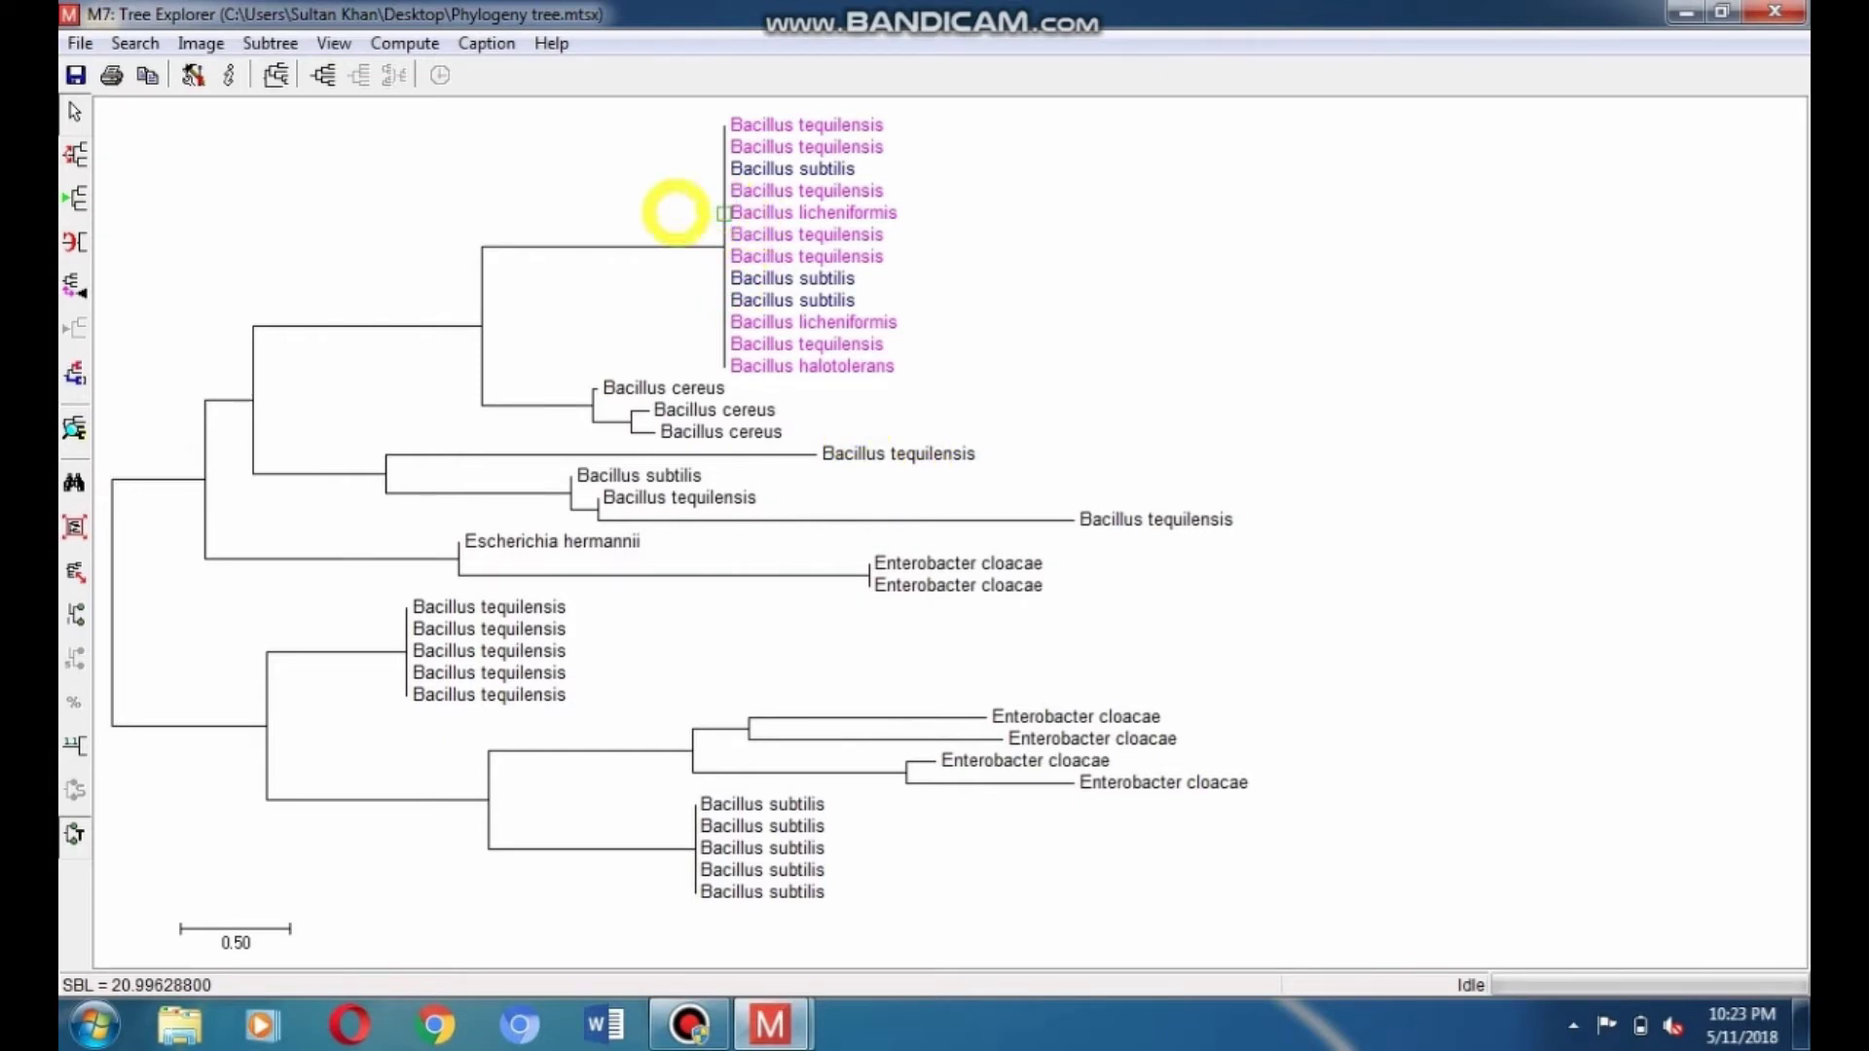
{"action": "left_click", "coordinate": [76, 373]}
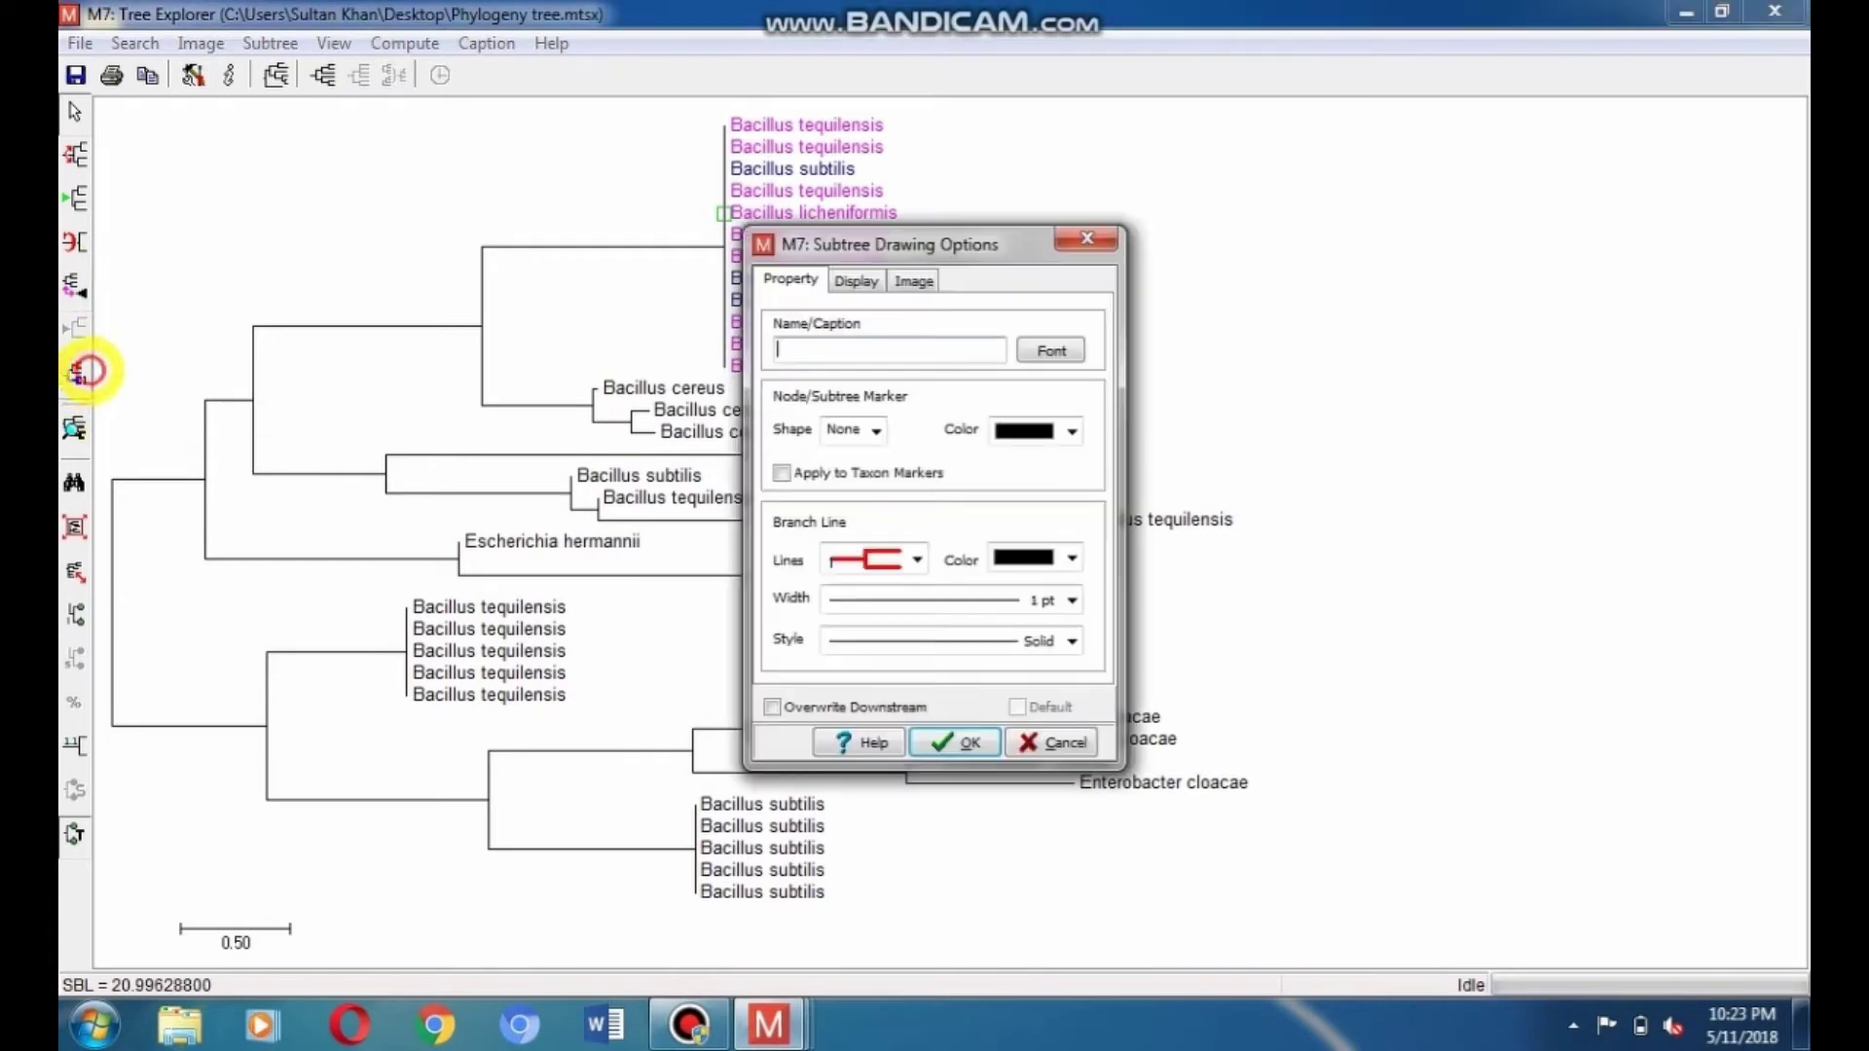
{"action": "left_click", "coordinate": [856, 283]}
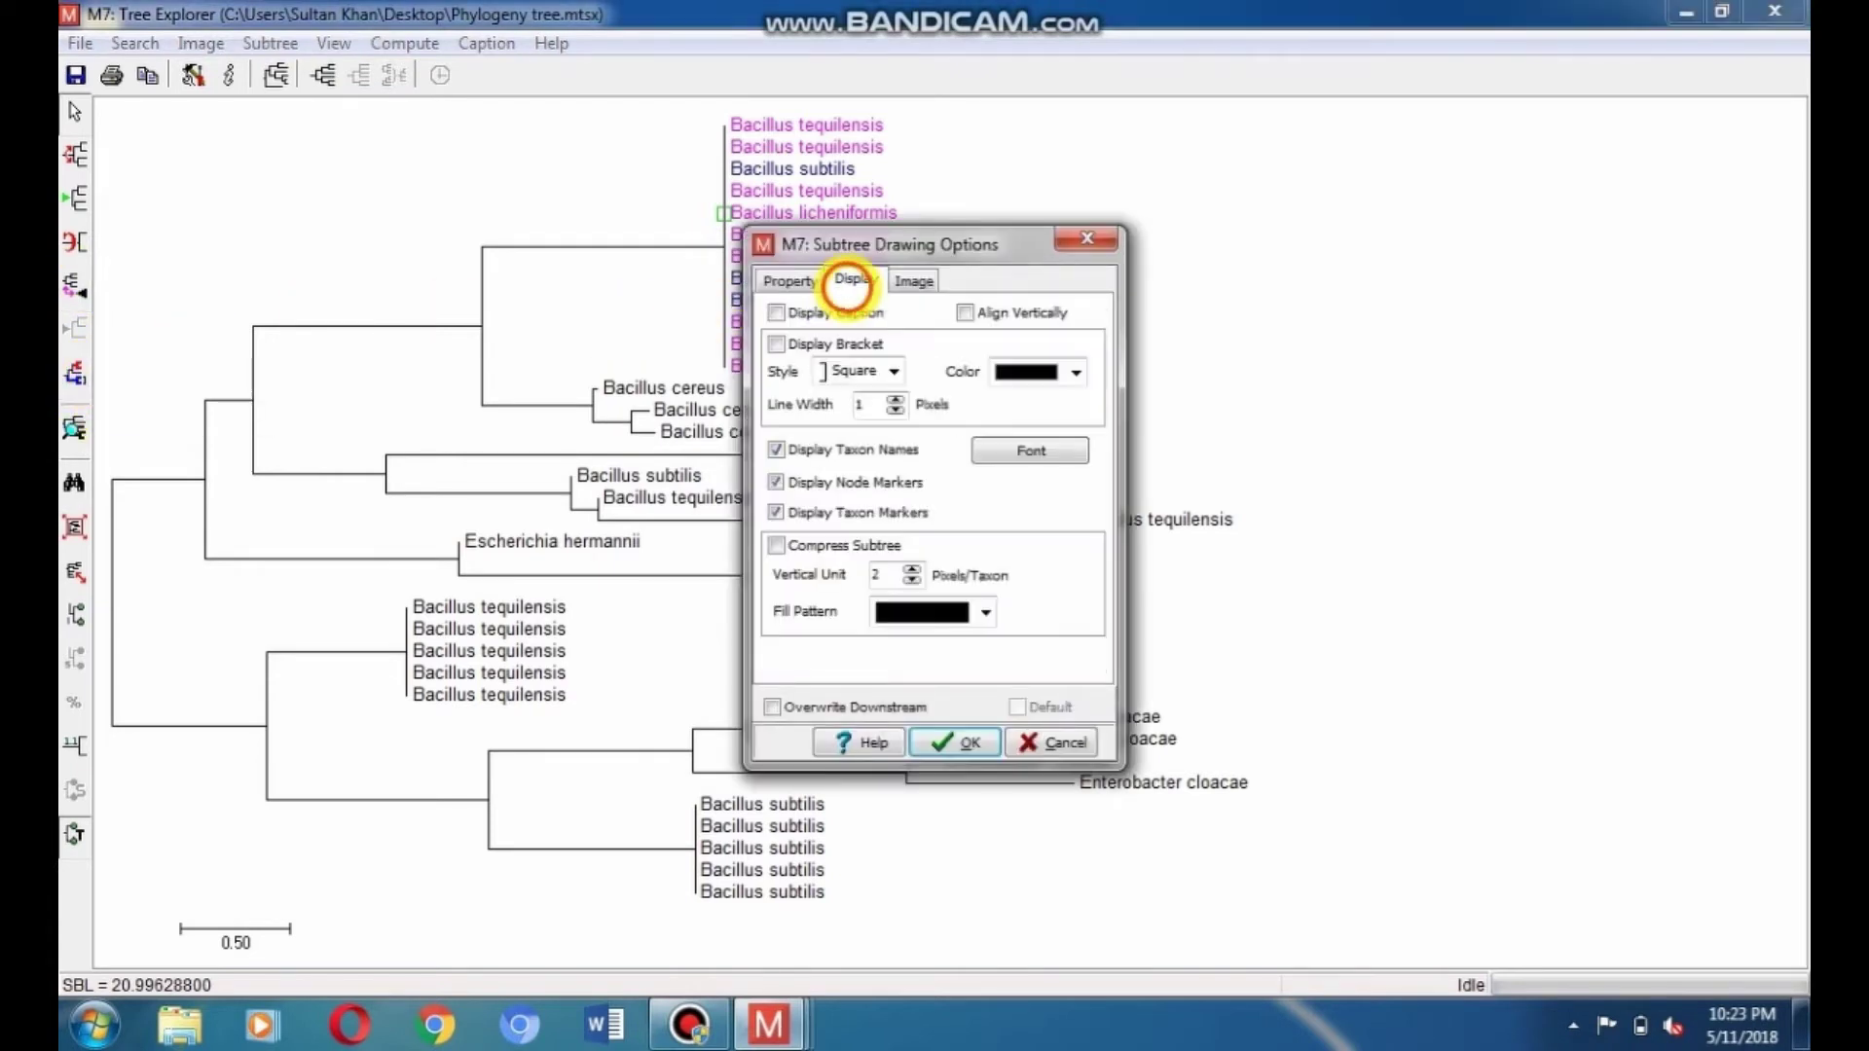
{"action": "left_click", "coordinate": [999, 448]}
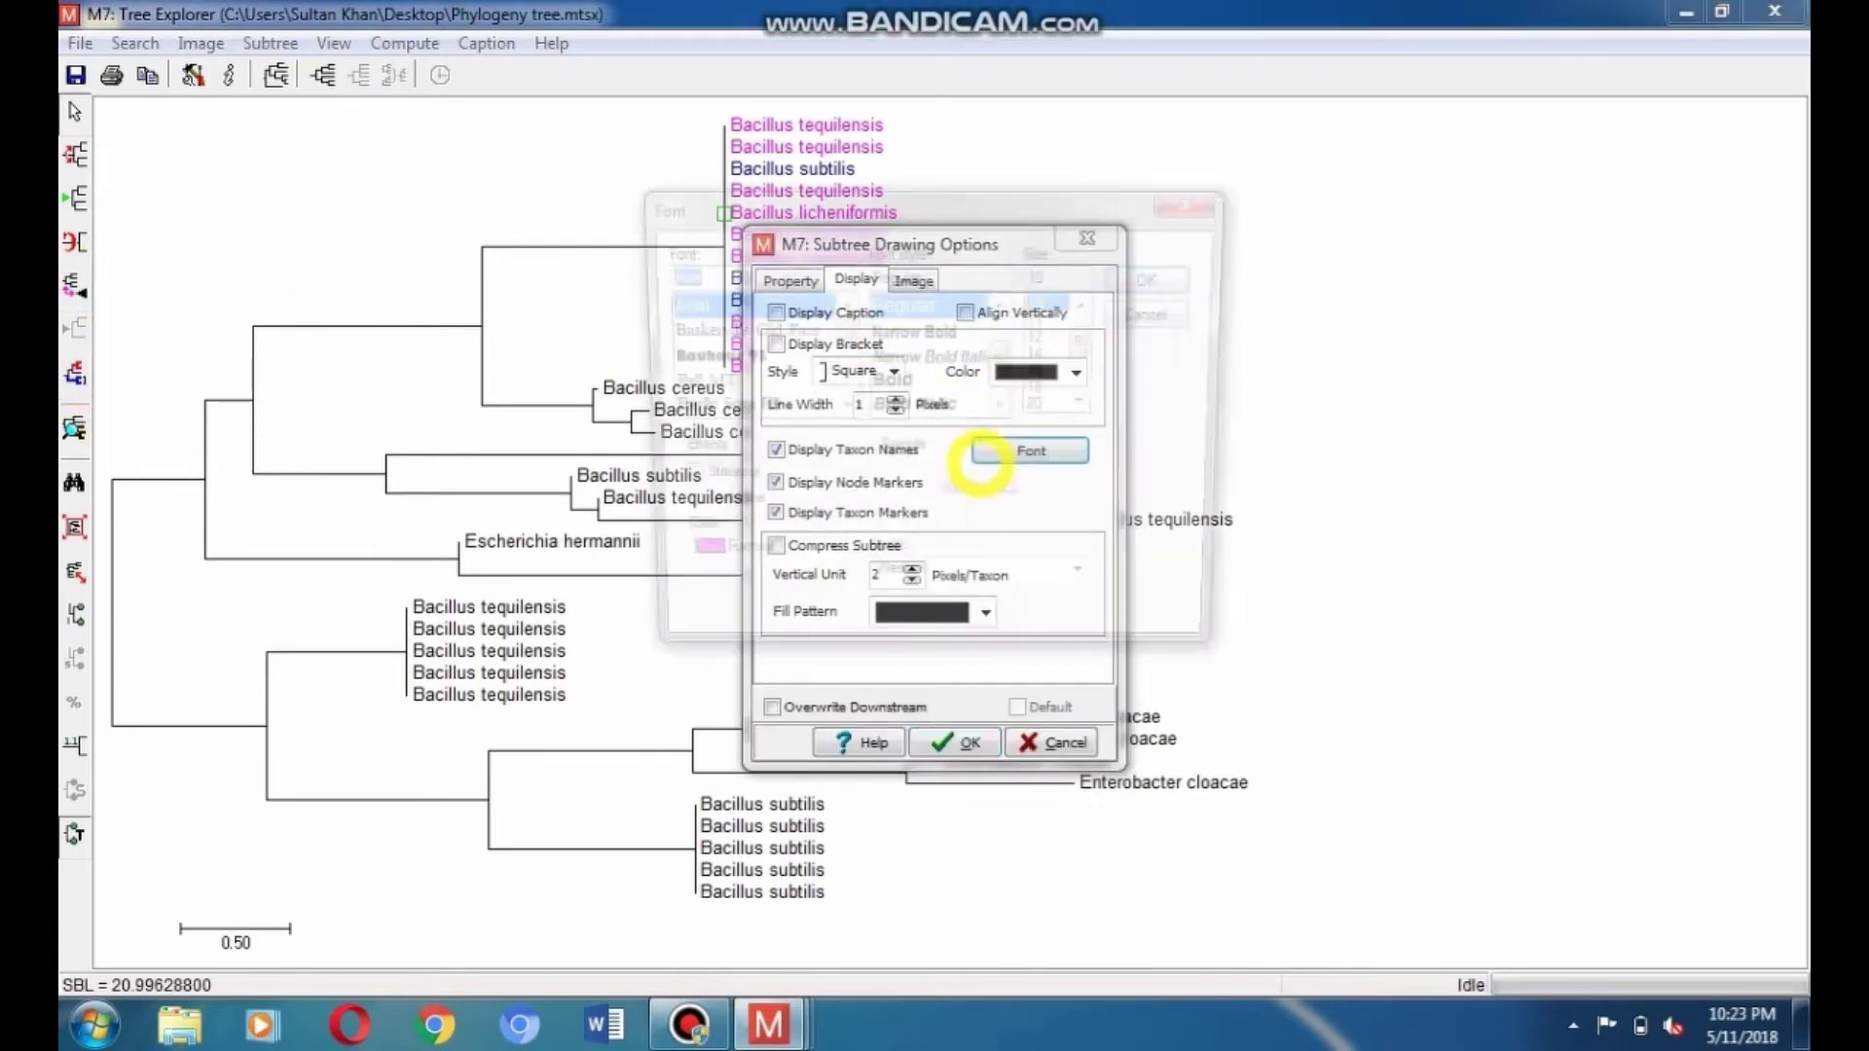
{"action": "left_click", "coordinate": [817, 566]}
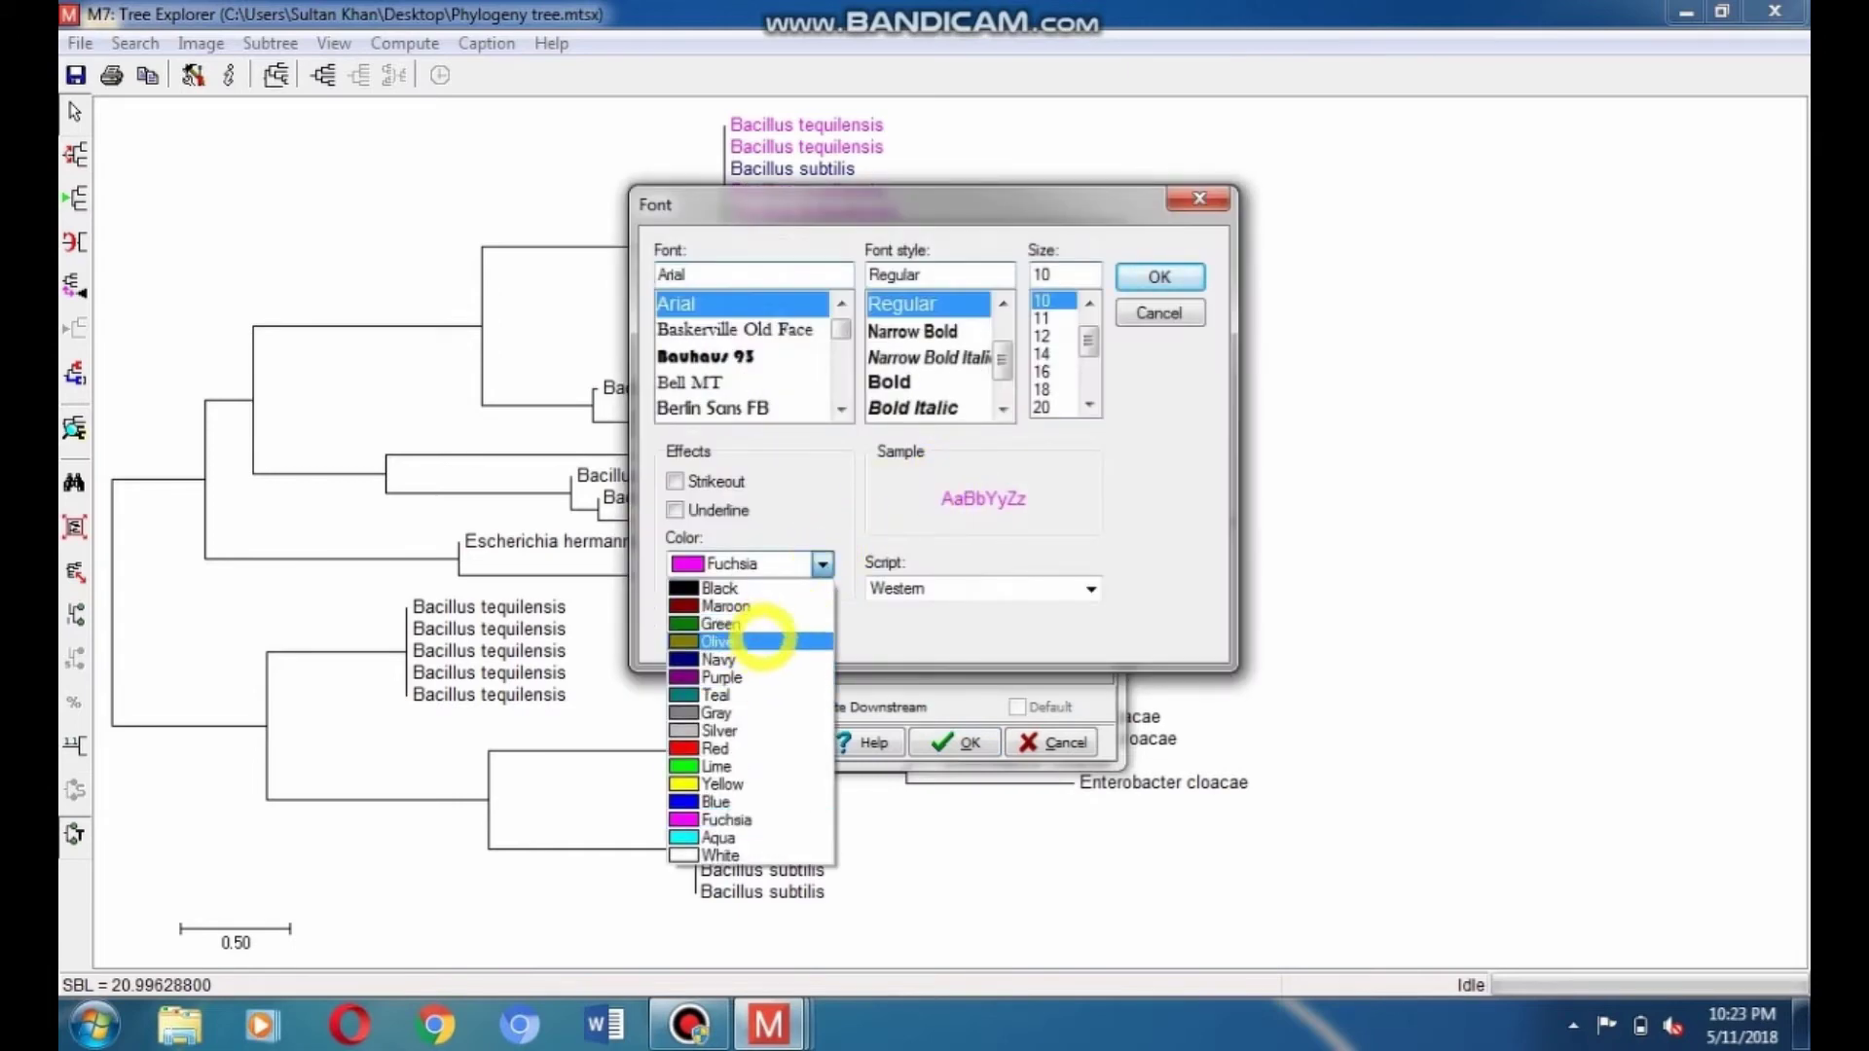
{"action": "left_click", "coordinate": [762, 642]}
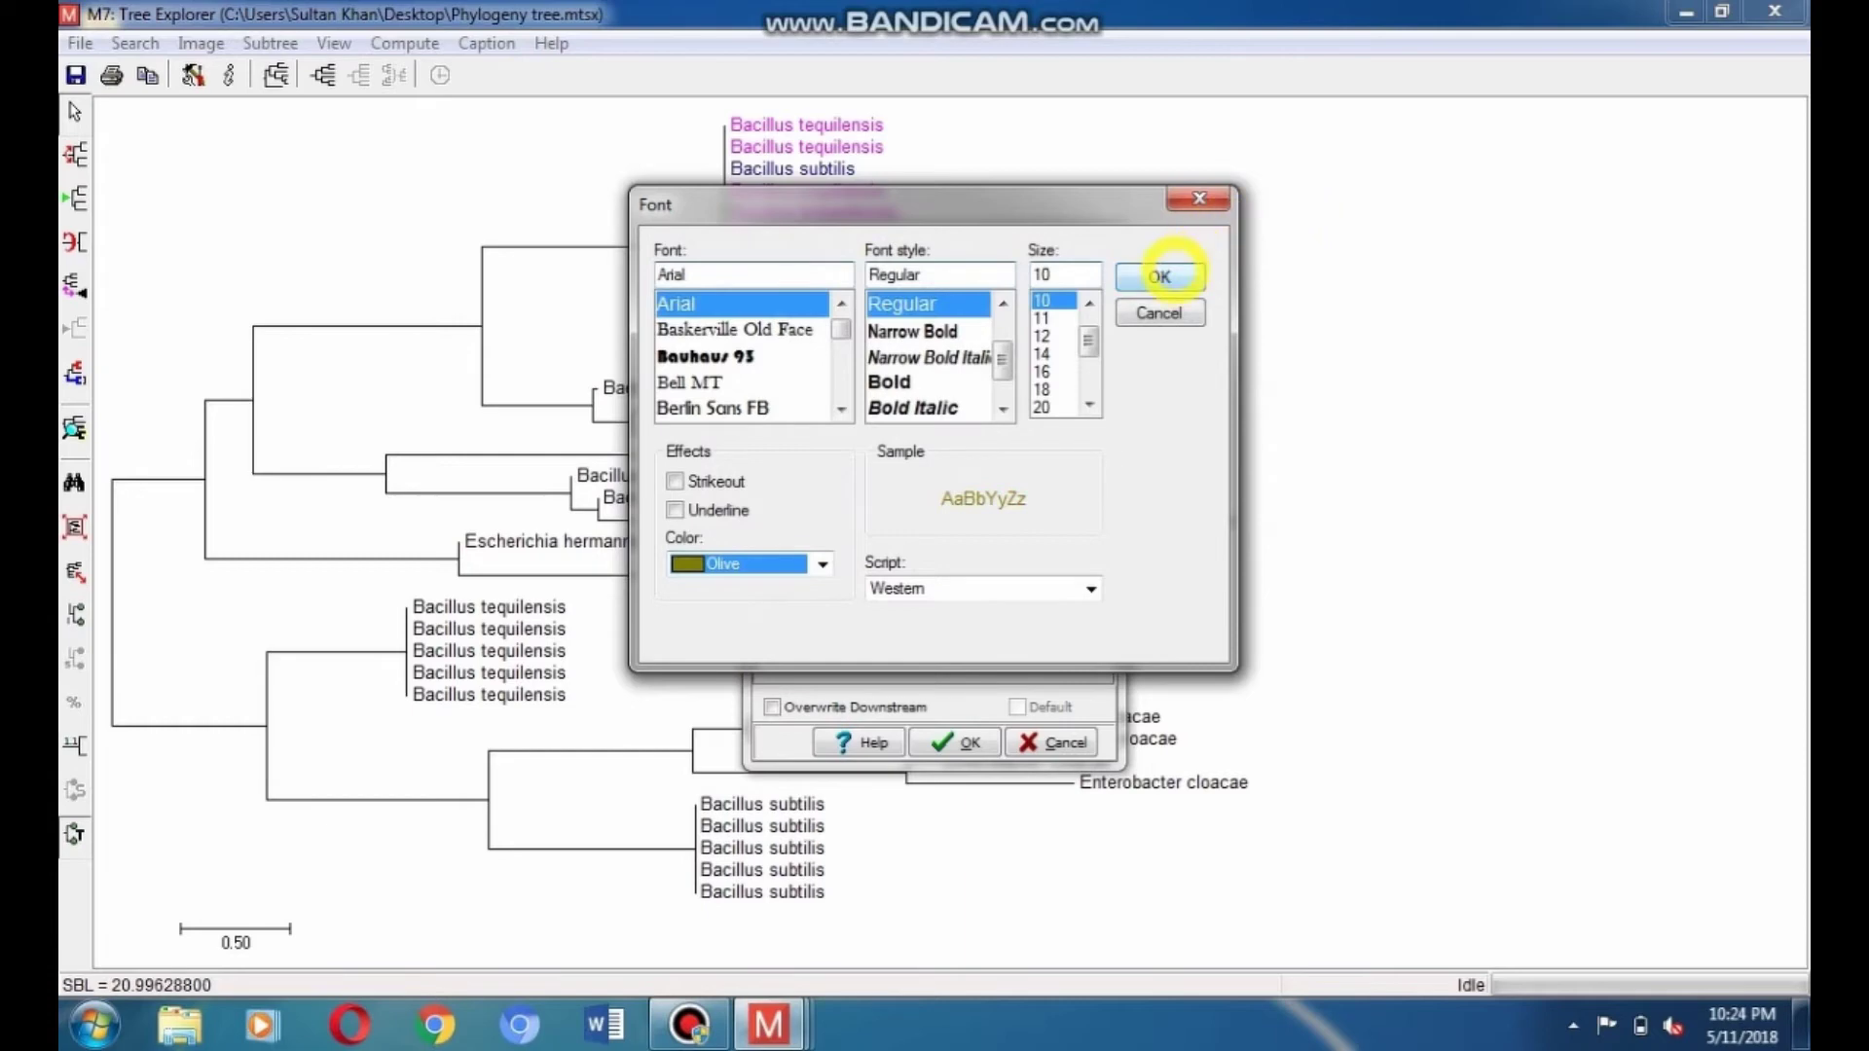
{"action": "left_click", "coordinate": [1161, 276]}
{"action": "left_click", "coordinate": [948, 742]}
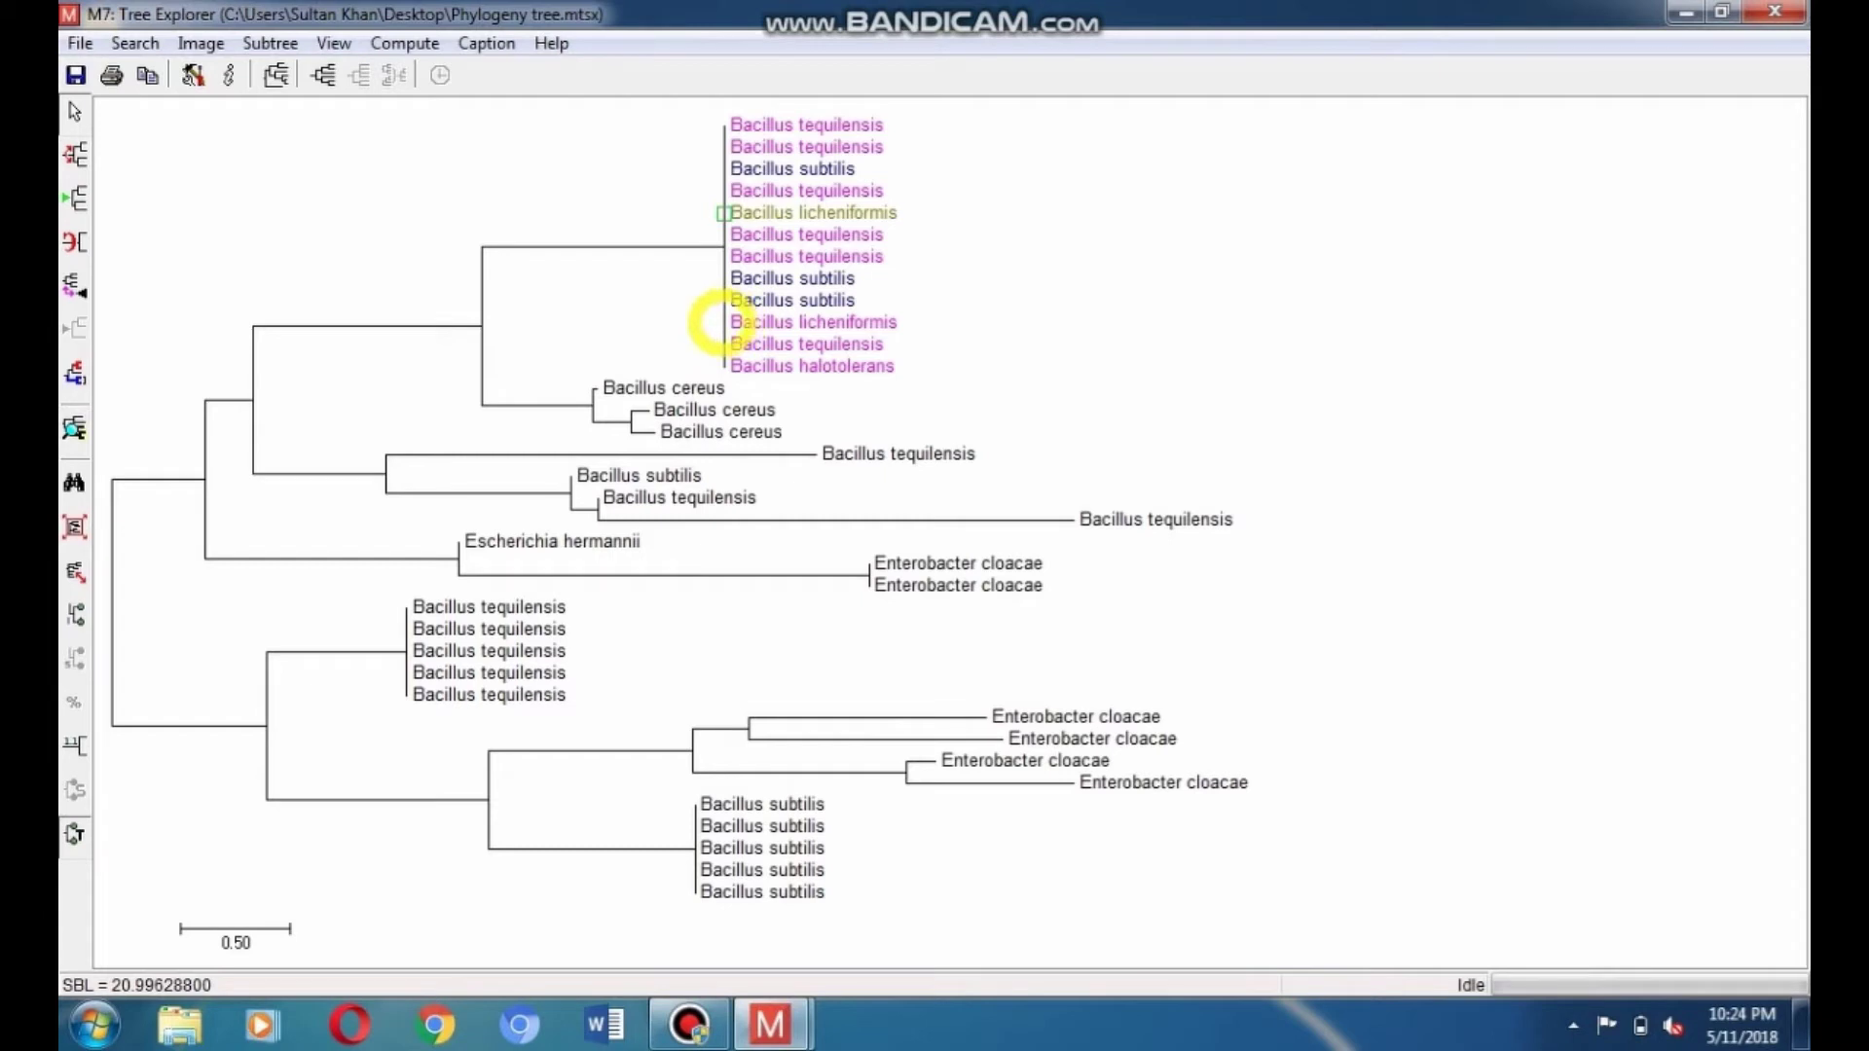
Change the Bacillus halotolerans tip's label font colour to Gray.
{"action": "left_click", "coordinate": [720, 367]}
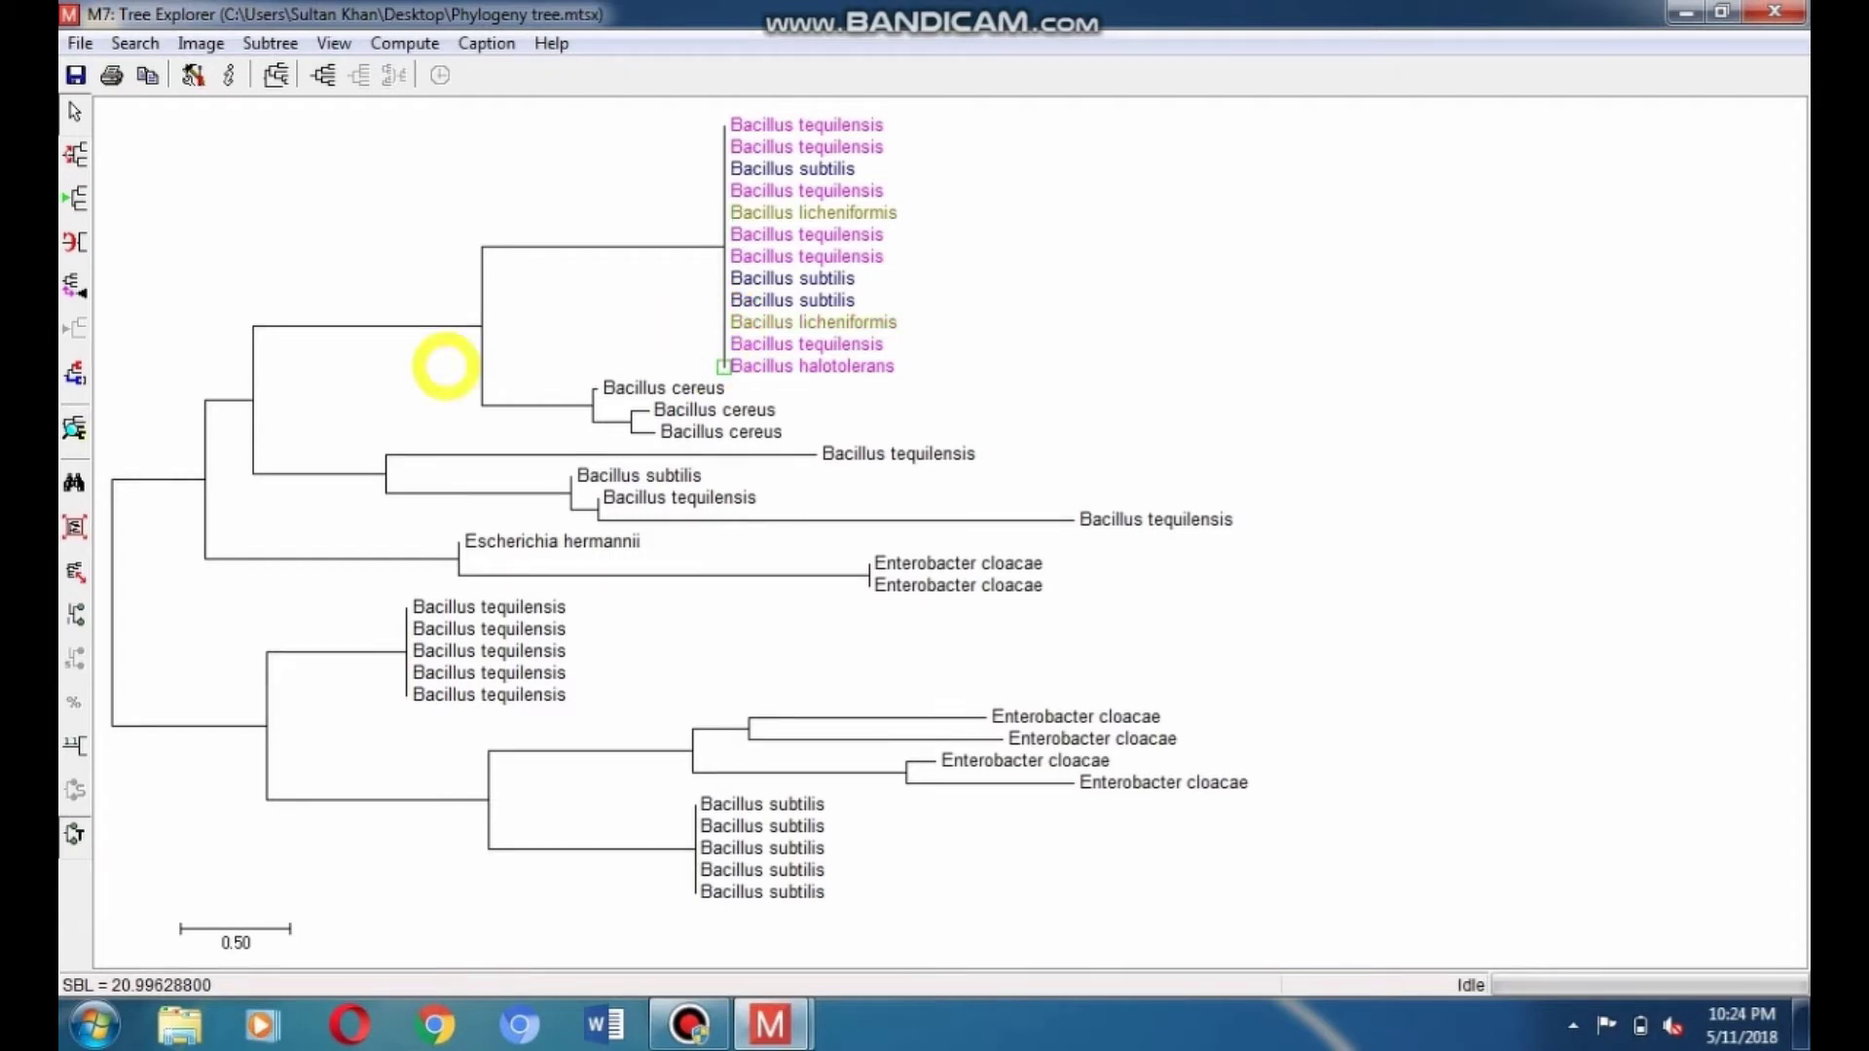
{"action": "left_click", "coordinate": [76, 374]}
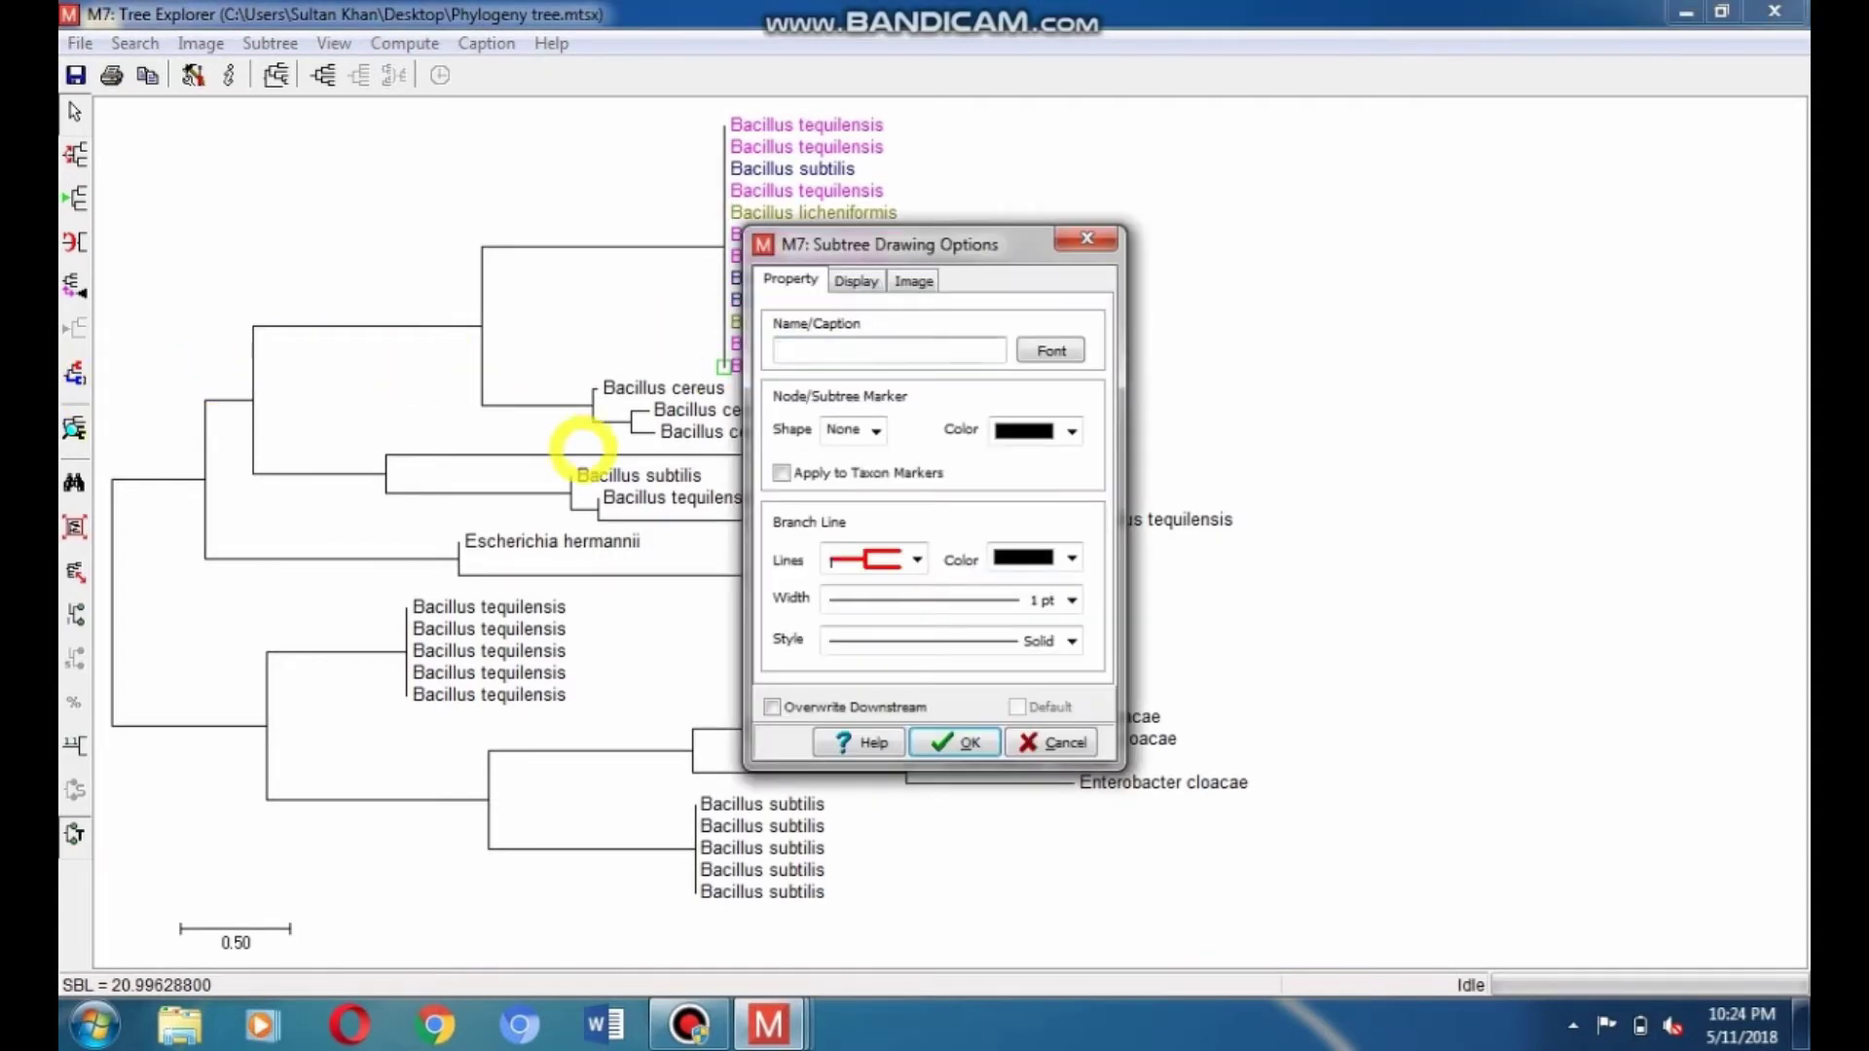
{"action": "left_click", "coordinate": [856, 280]}
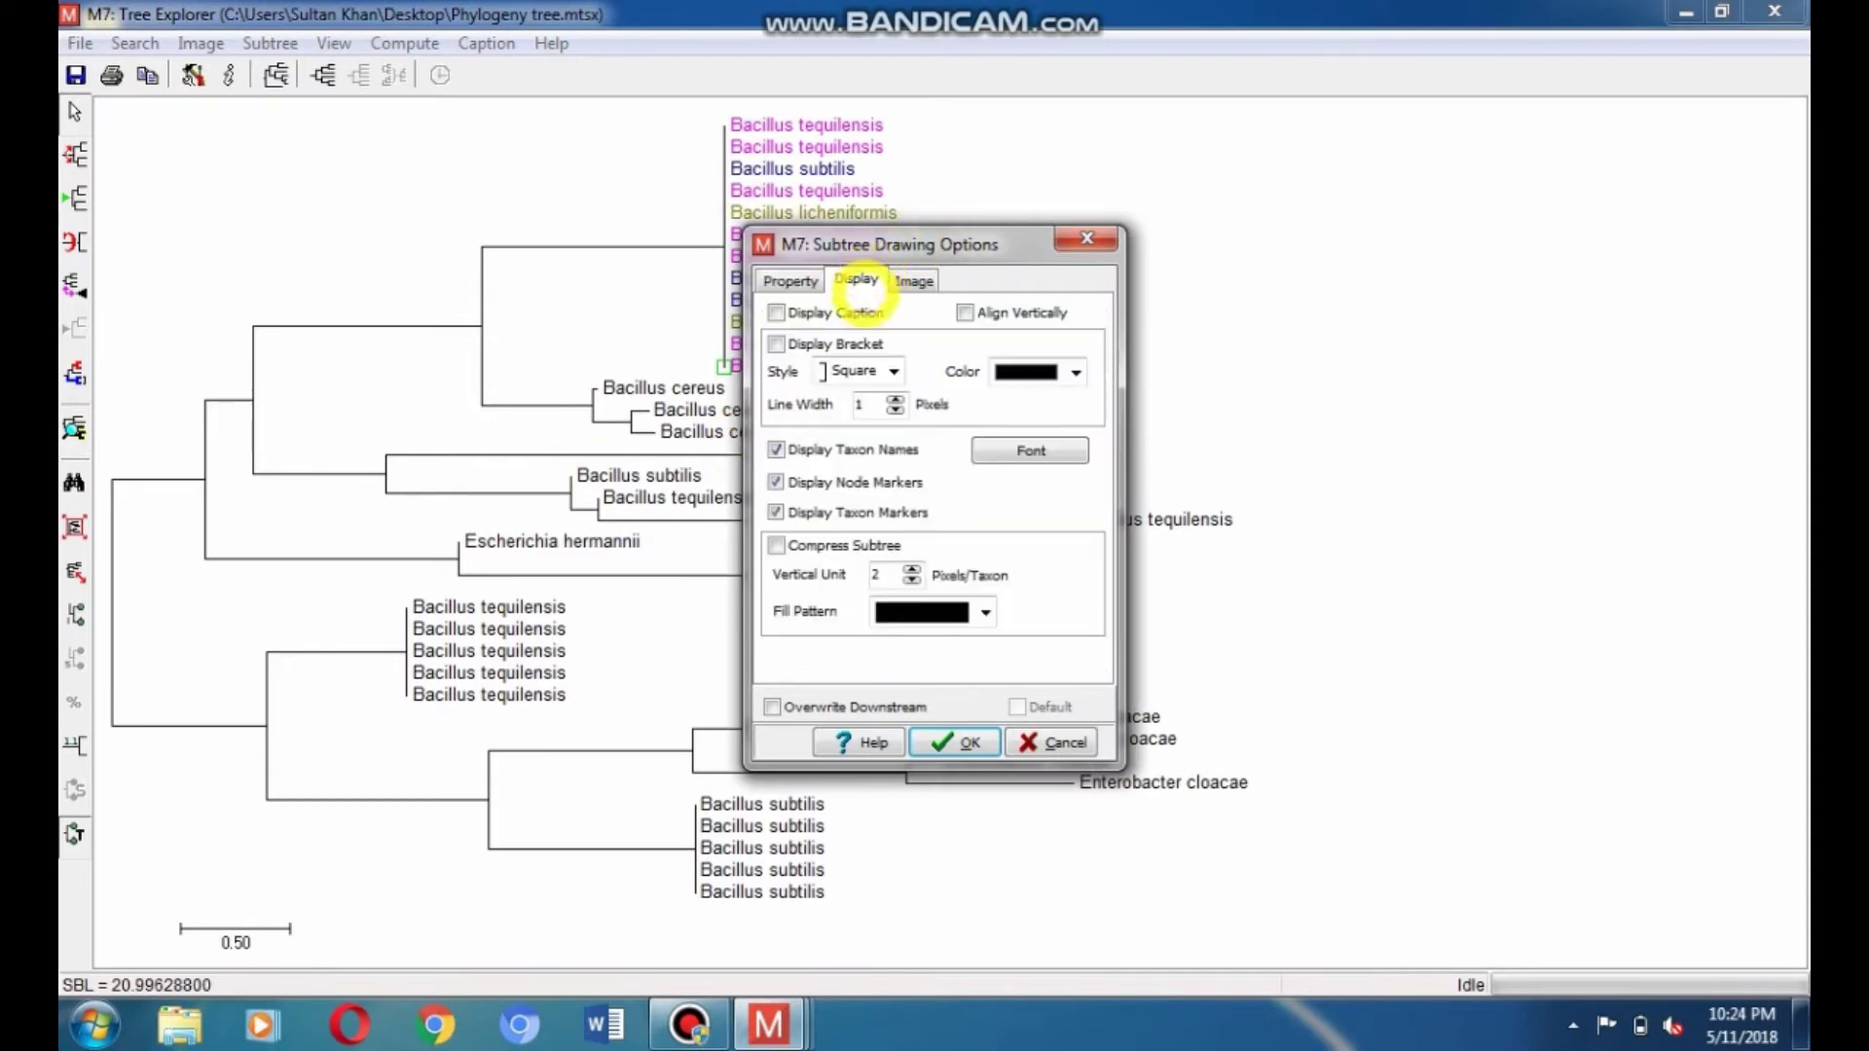
{"action": "left_click", "coordinate": [1005, 450]}
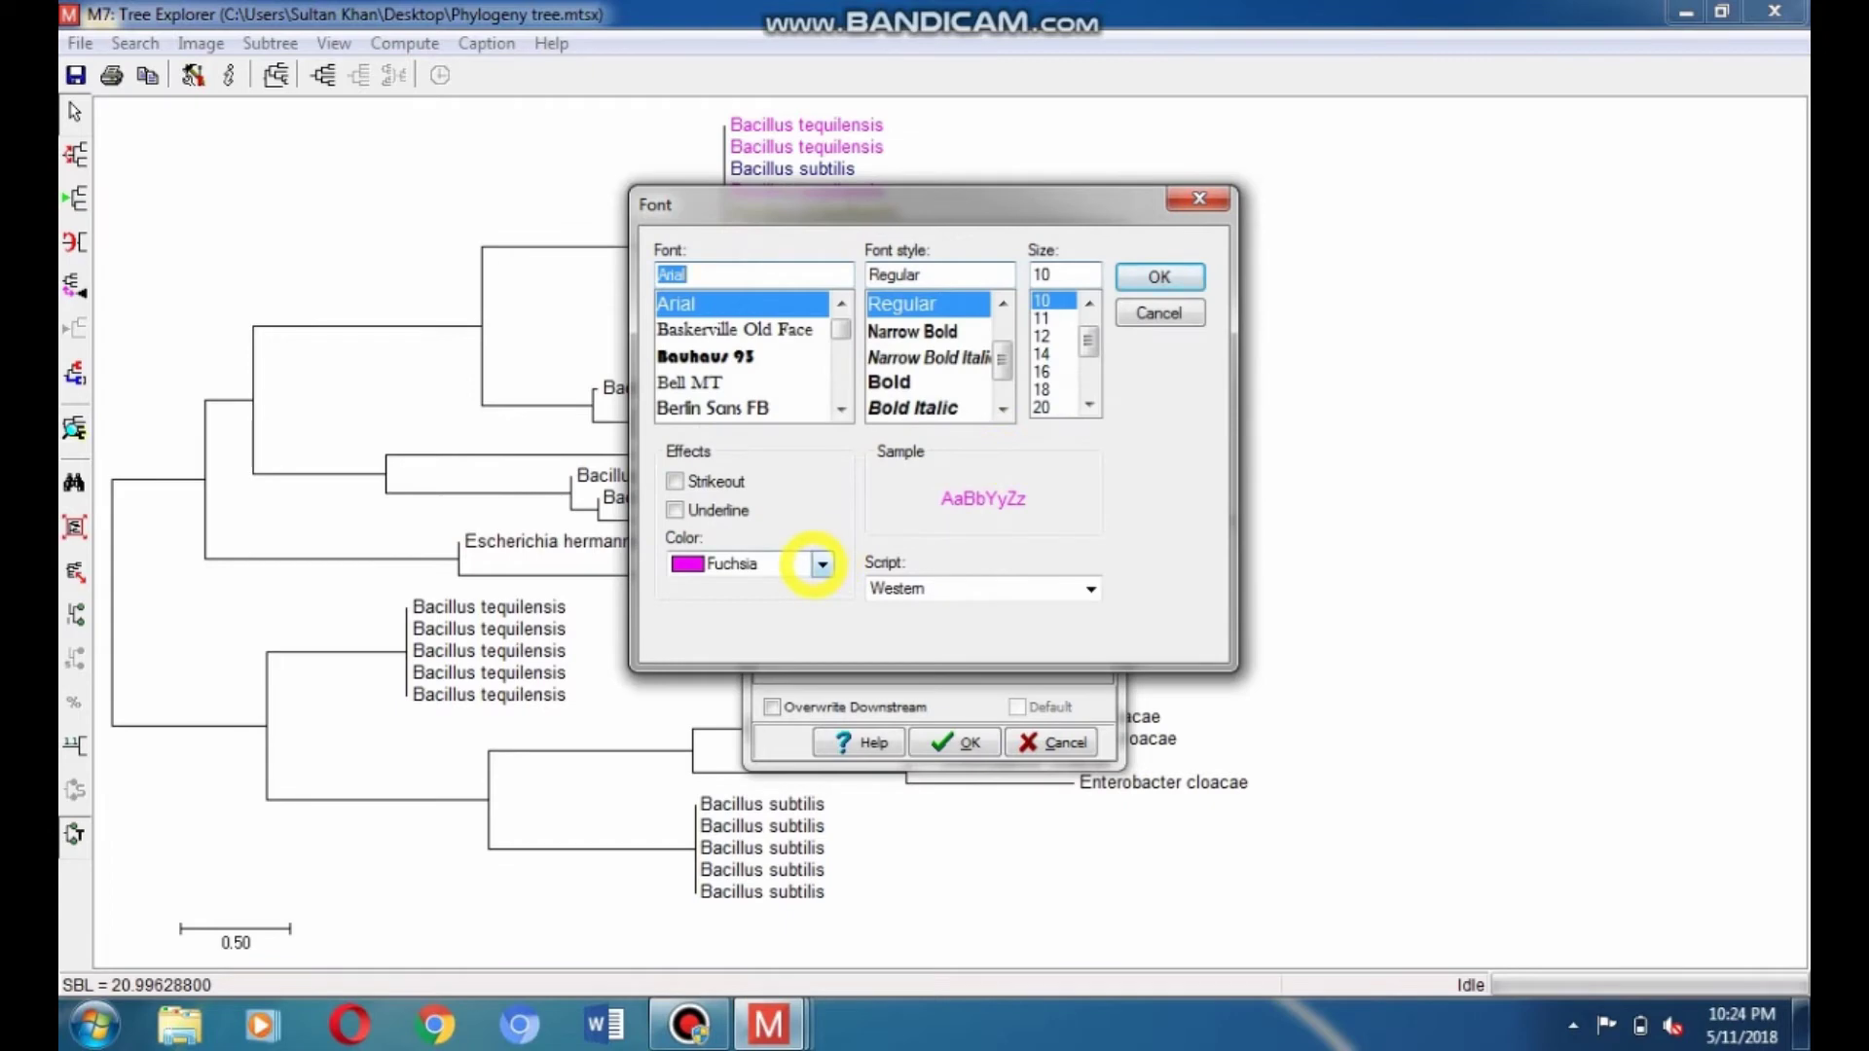
{"action": "left_click", "coordinate": [820, 564]}
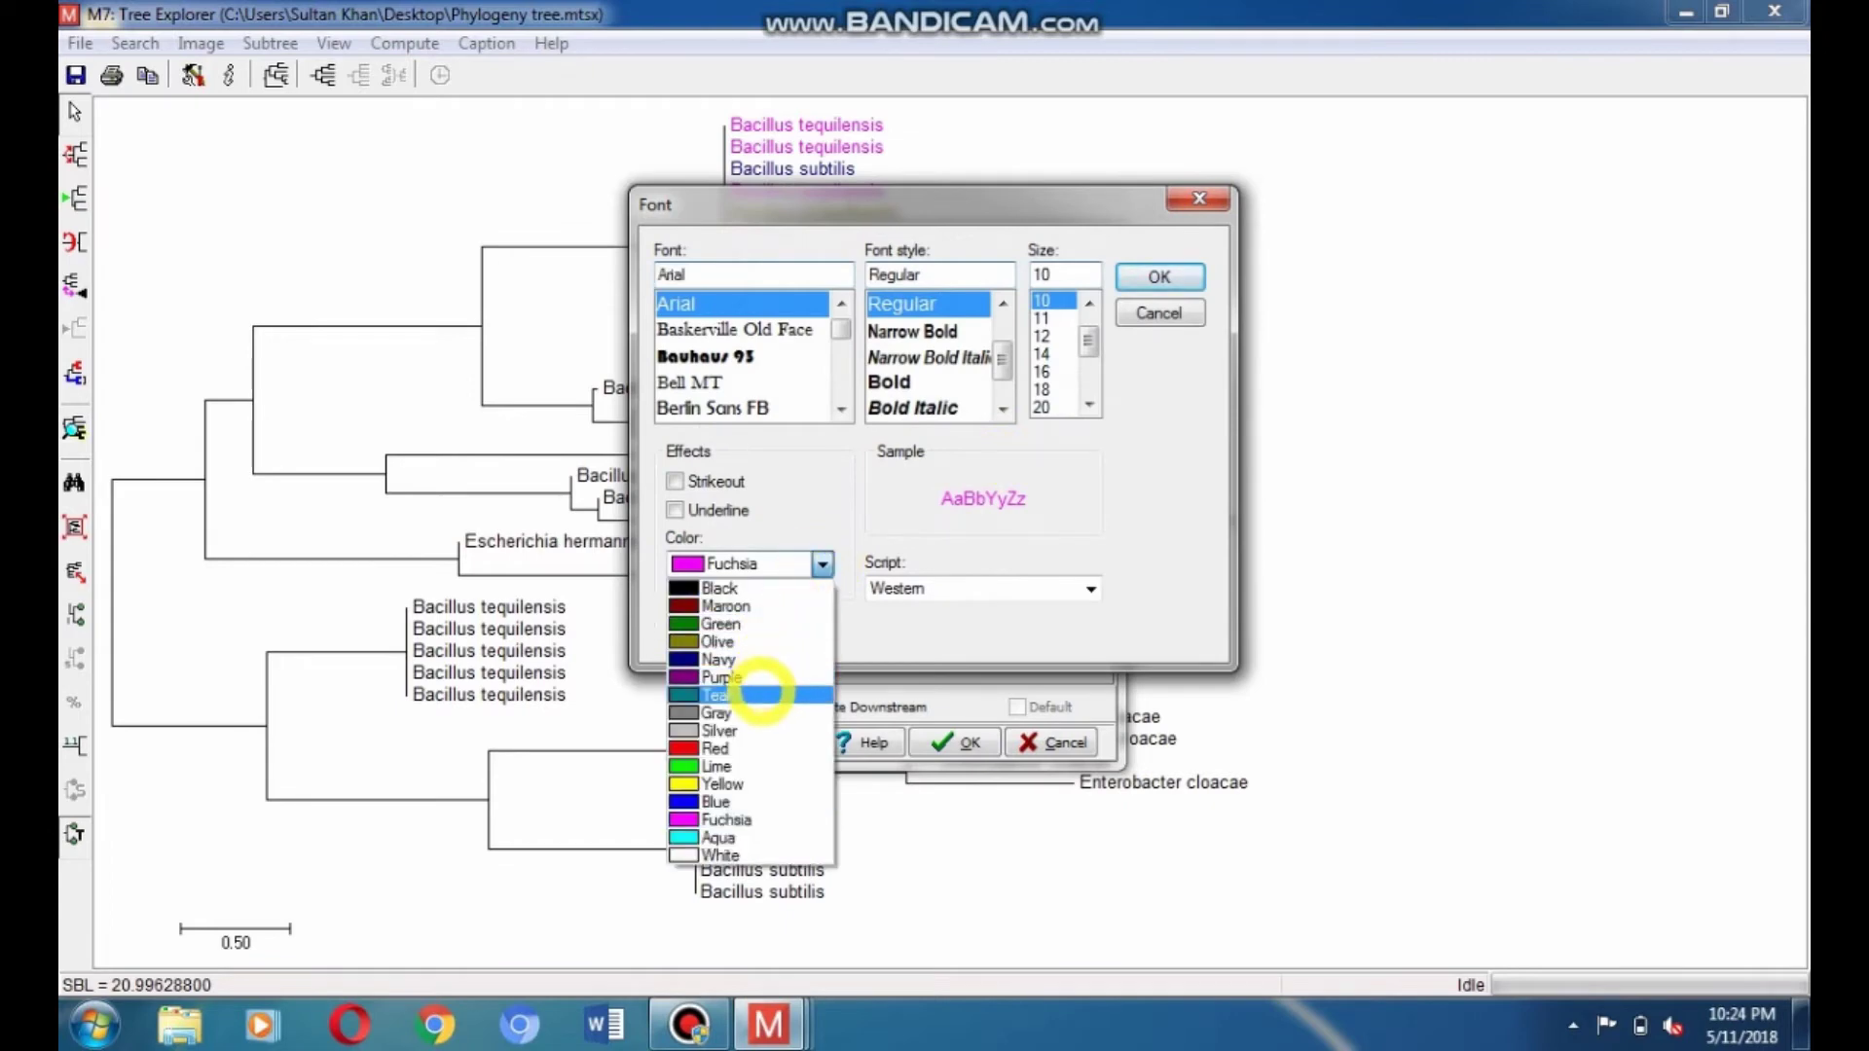
{"action": "left_click", "coordinate": [763, 714]}
{"action": "left_click", "coordinate": [1158, 277]}
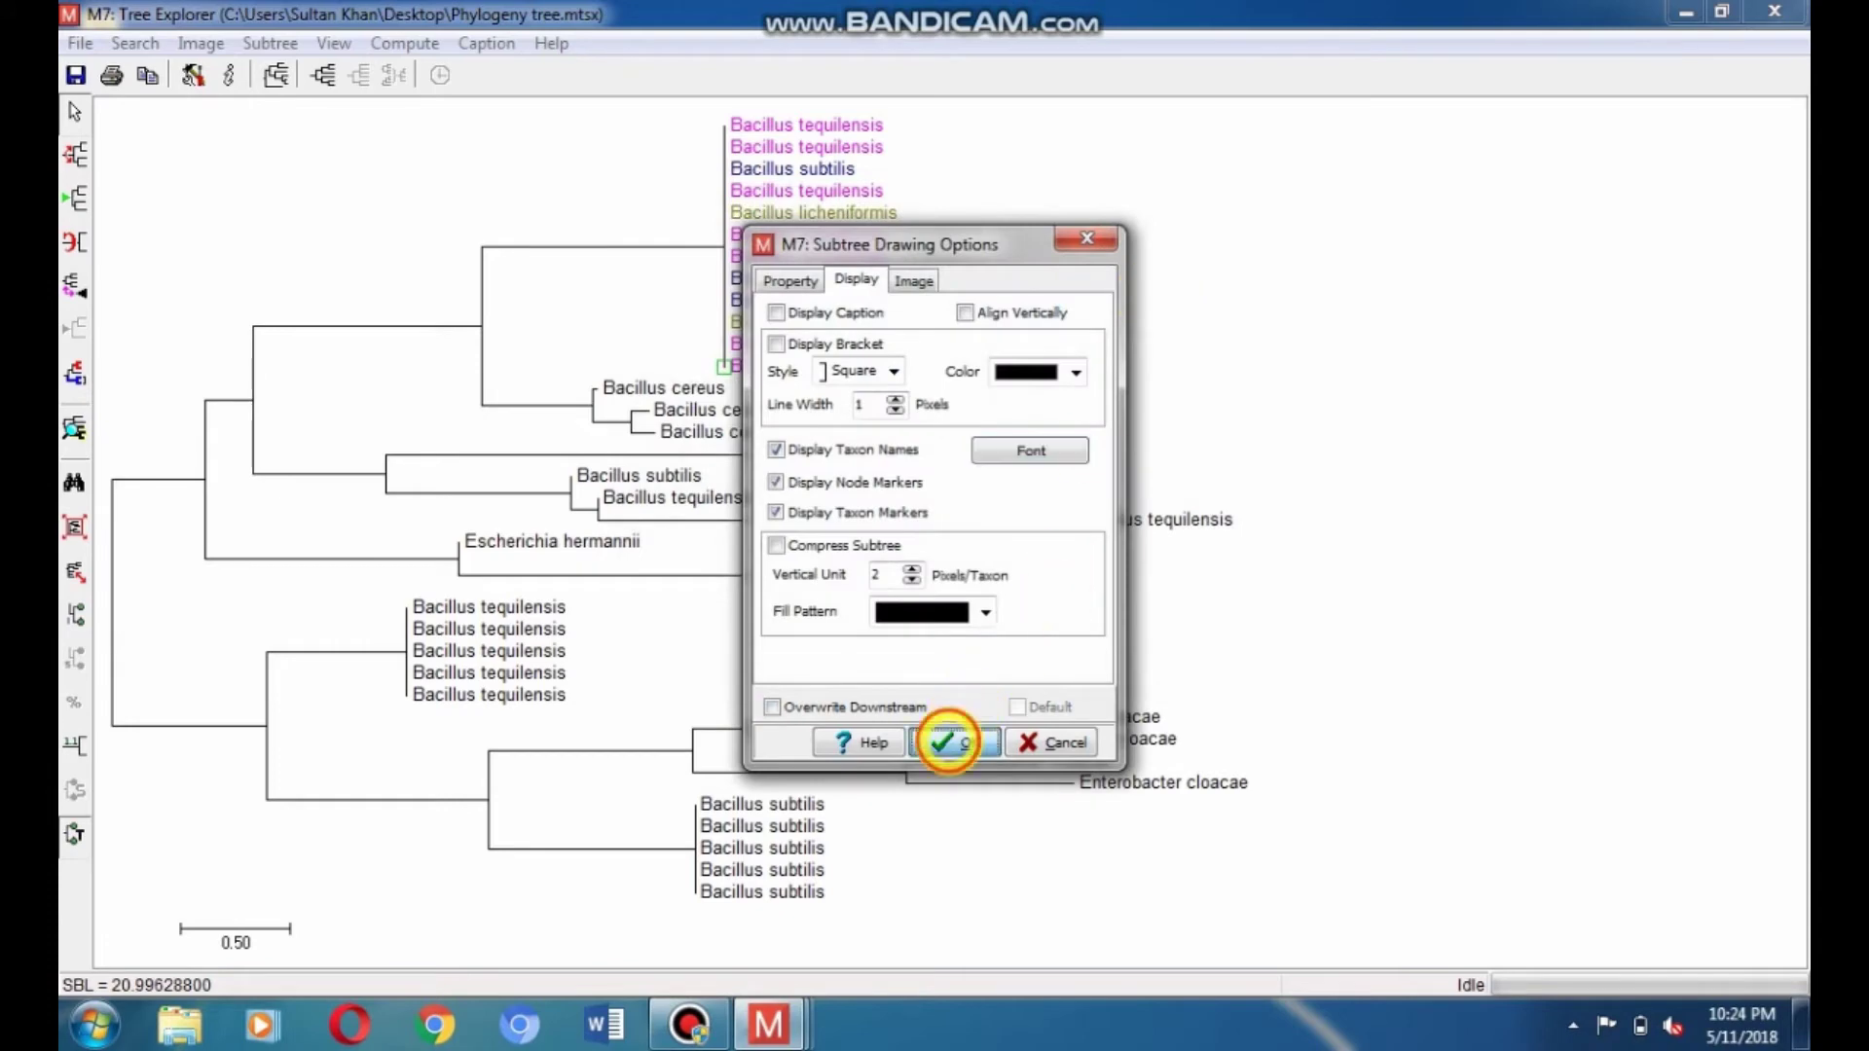
{"action": "left_click", "coordinate": [947, 743]}
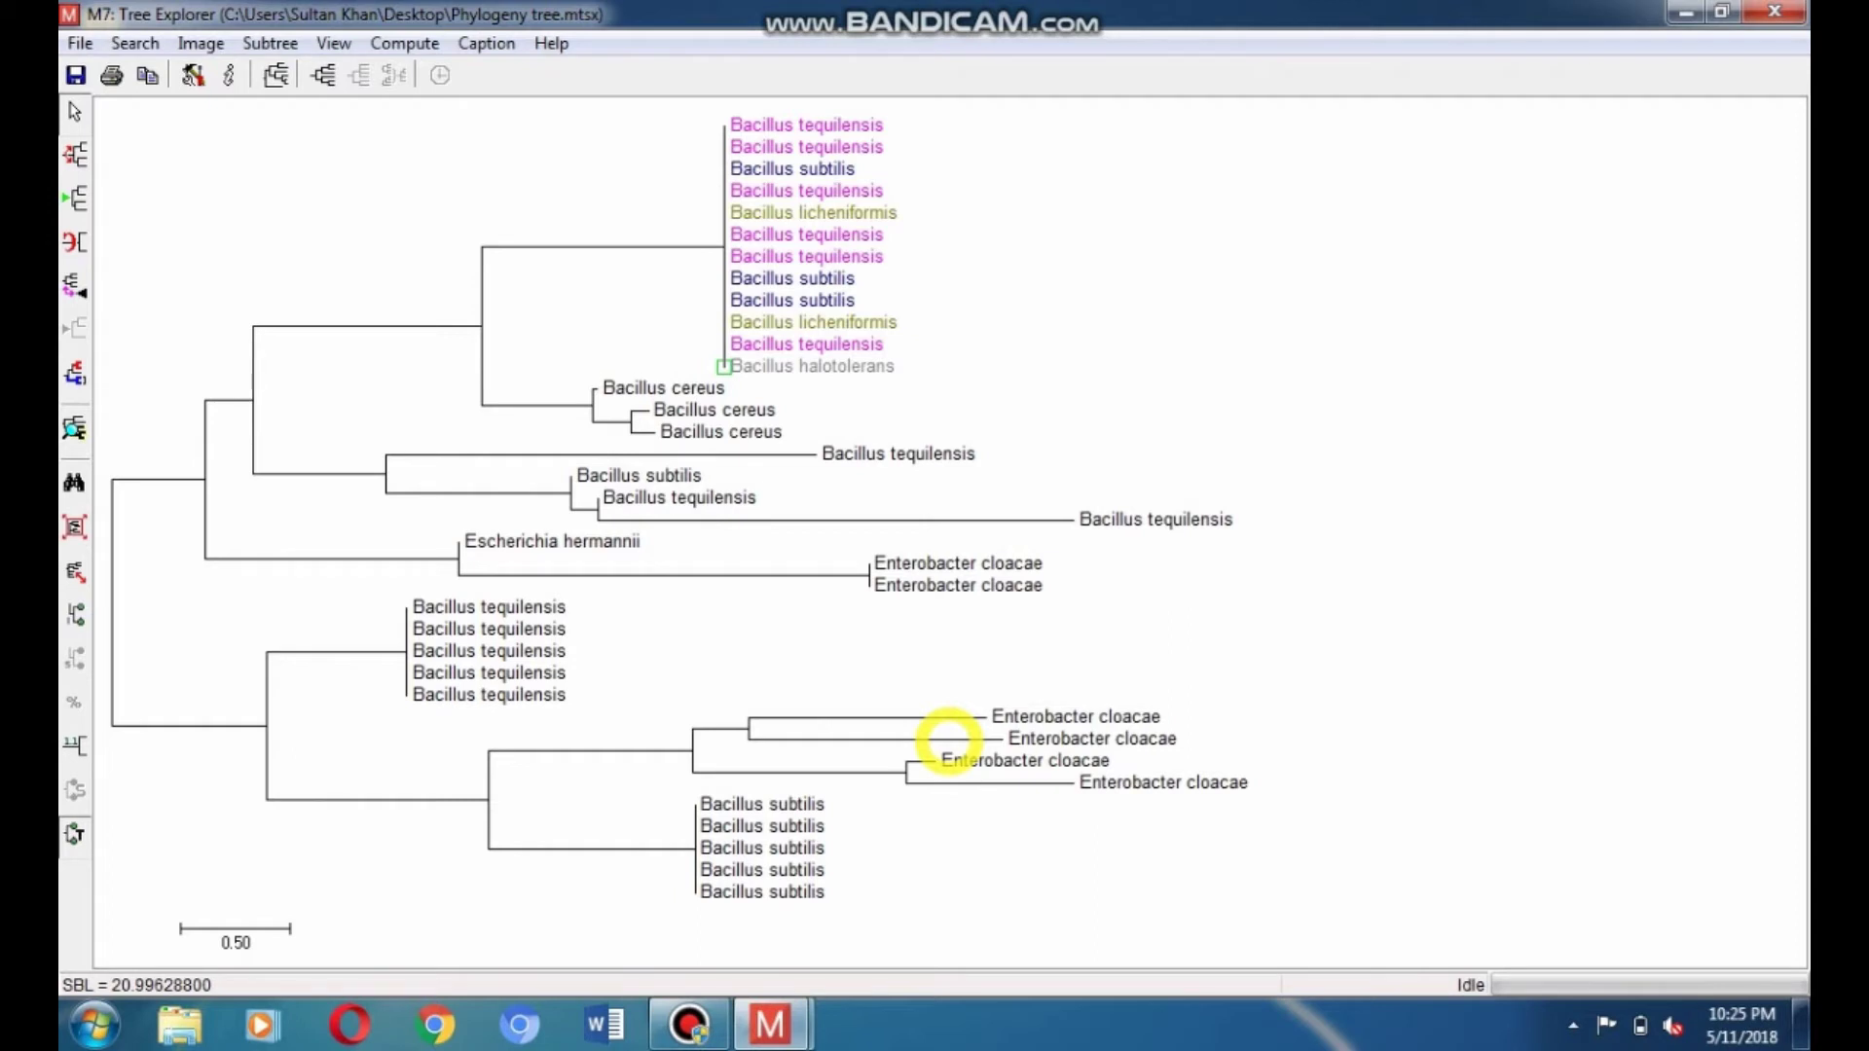
Select the top Bacillus cluster's branch and set its Branch Line Color to magenta.
{"action": "left_click", "coordinate": [703, 248]}
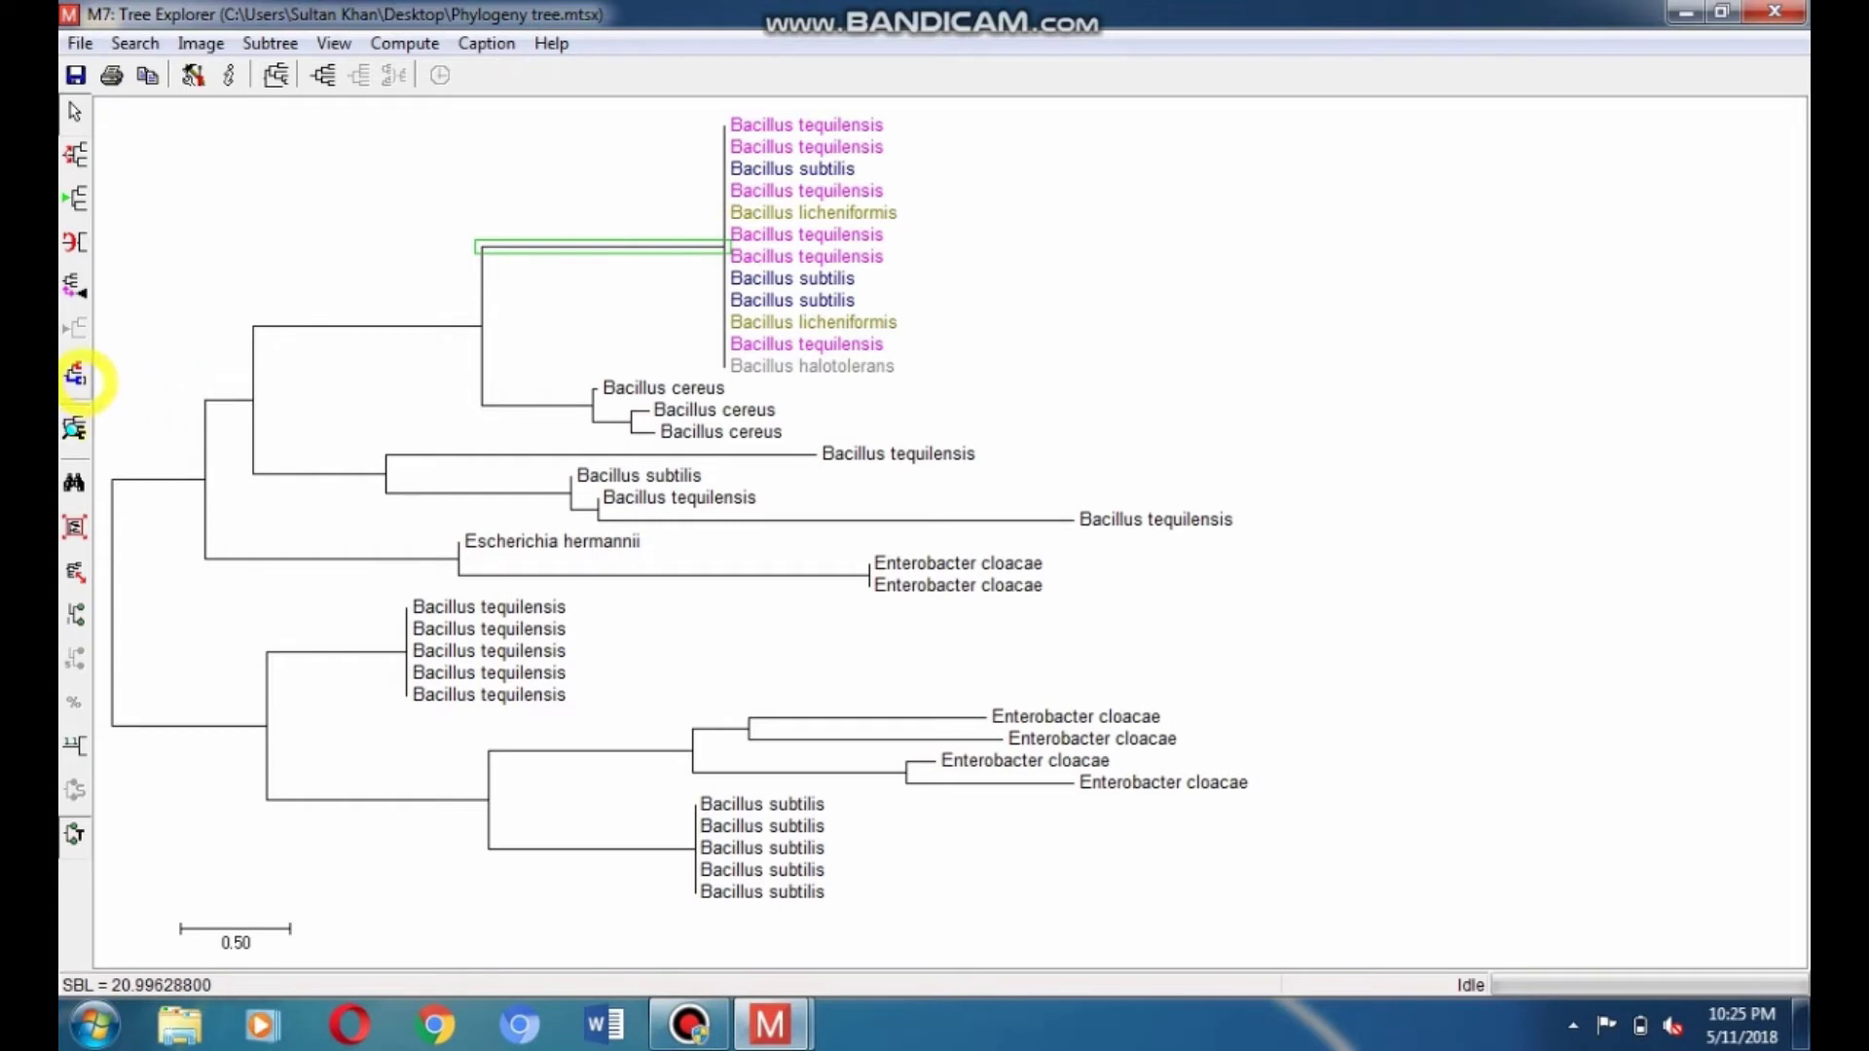
{"action": "left_click", "coordinate": [75, 374]}
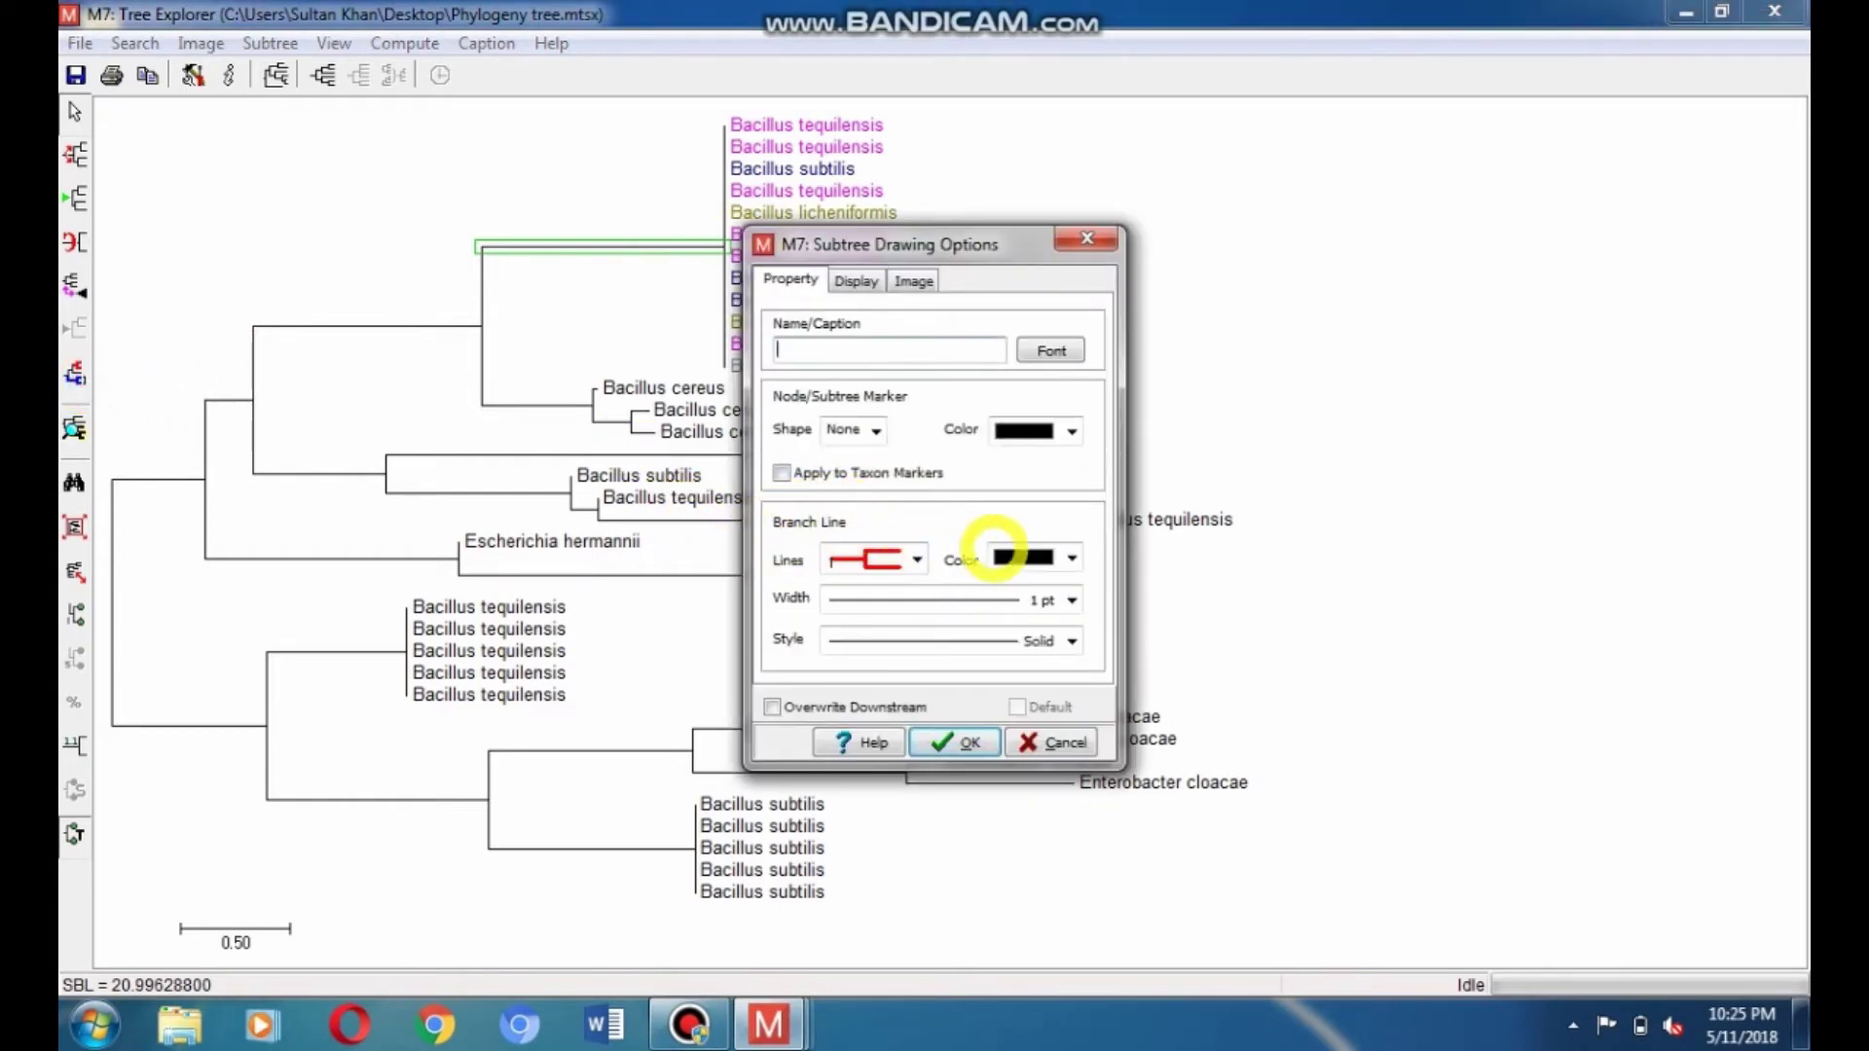
{"action": "left_click", "coordinate": [1071, 556]}
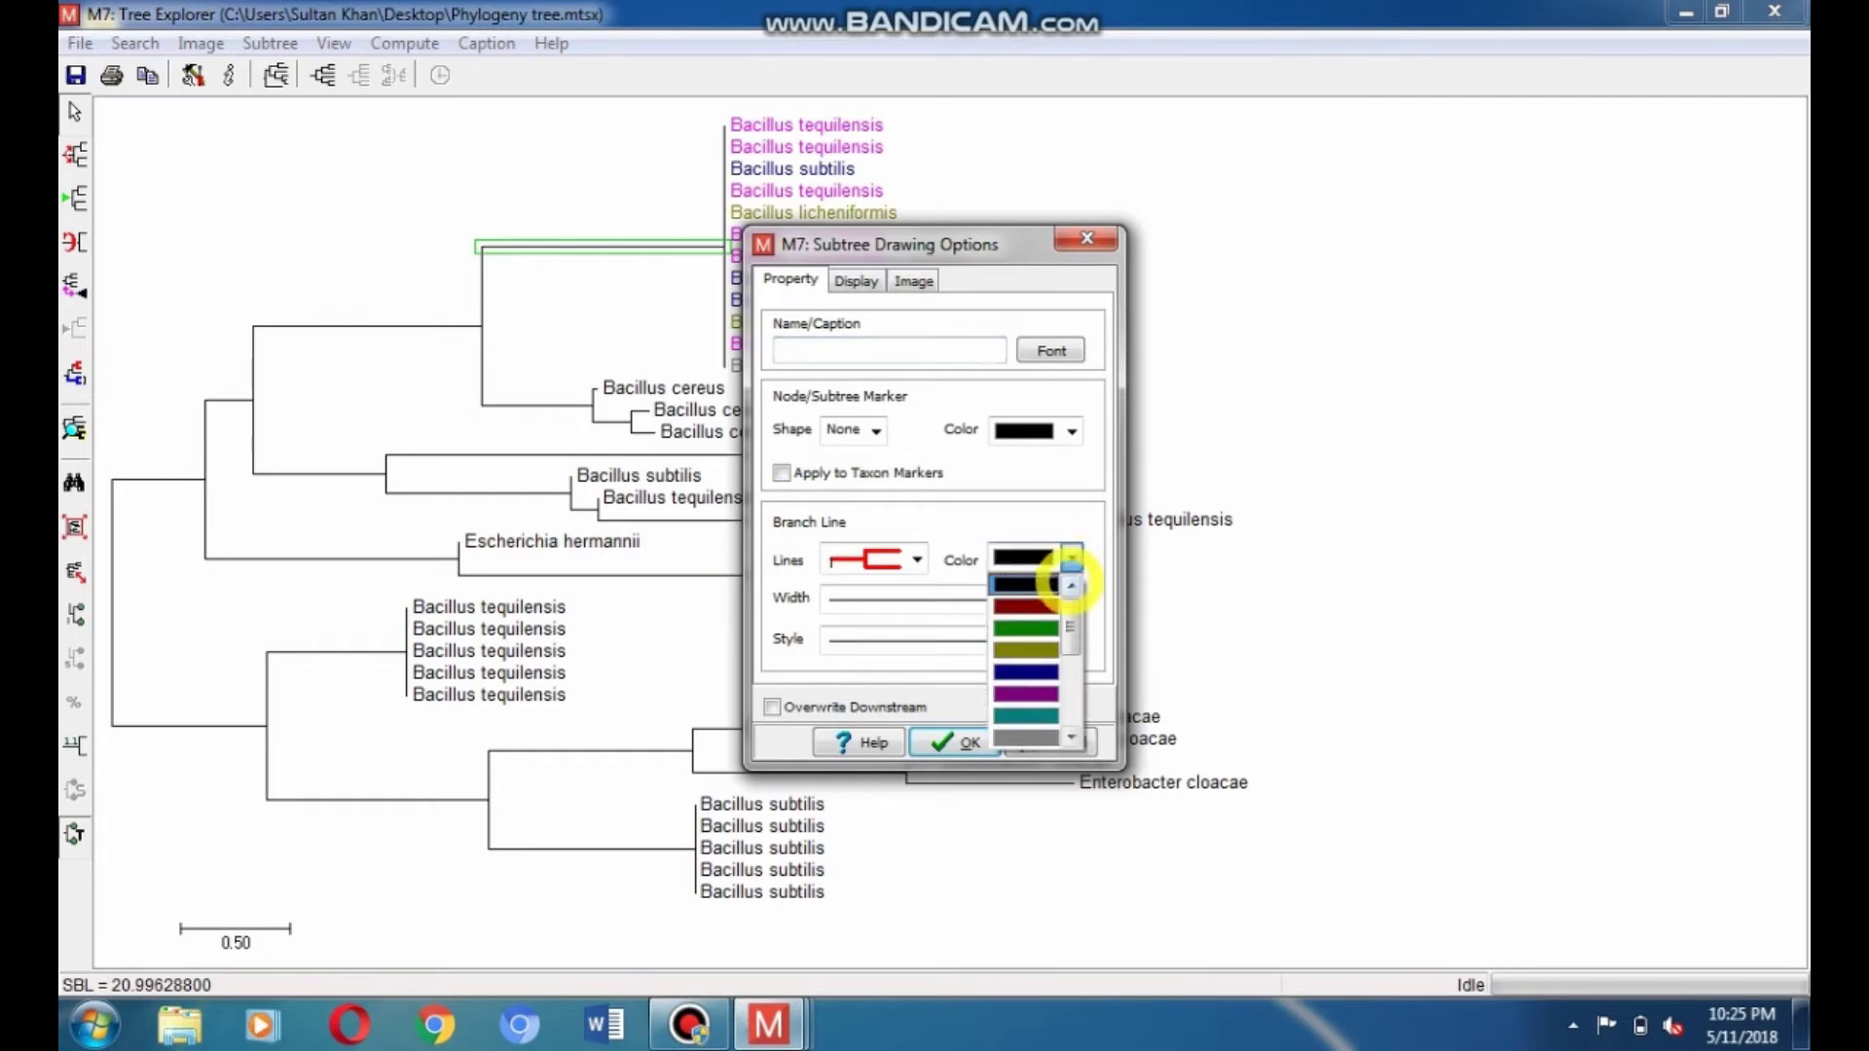
{"action": "left_click", "coordinate": [1069, 681]}
{"action": "left_click", "coordinate": [1074, 684]}
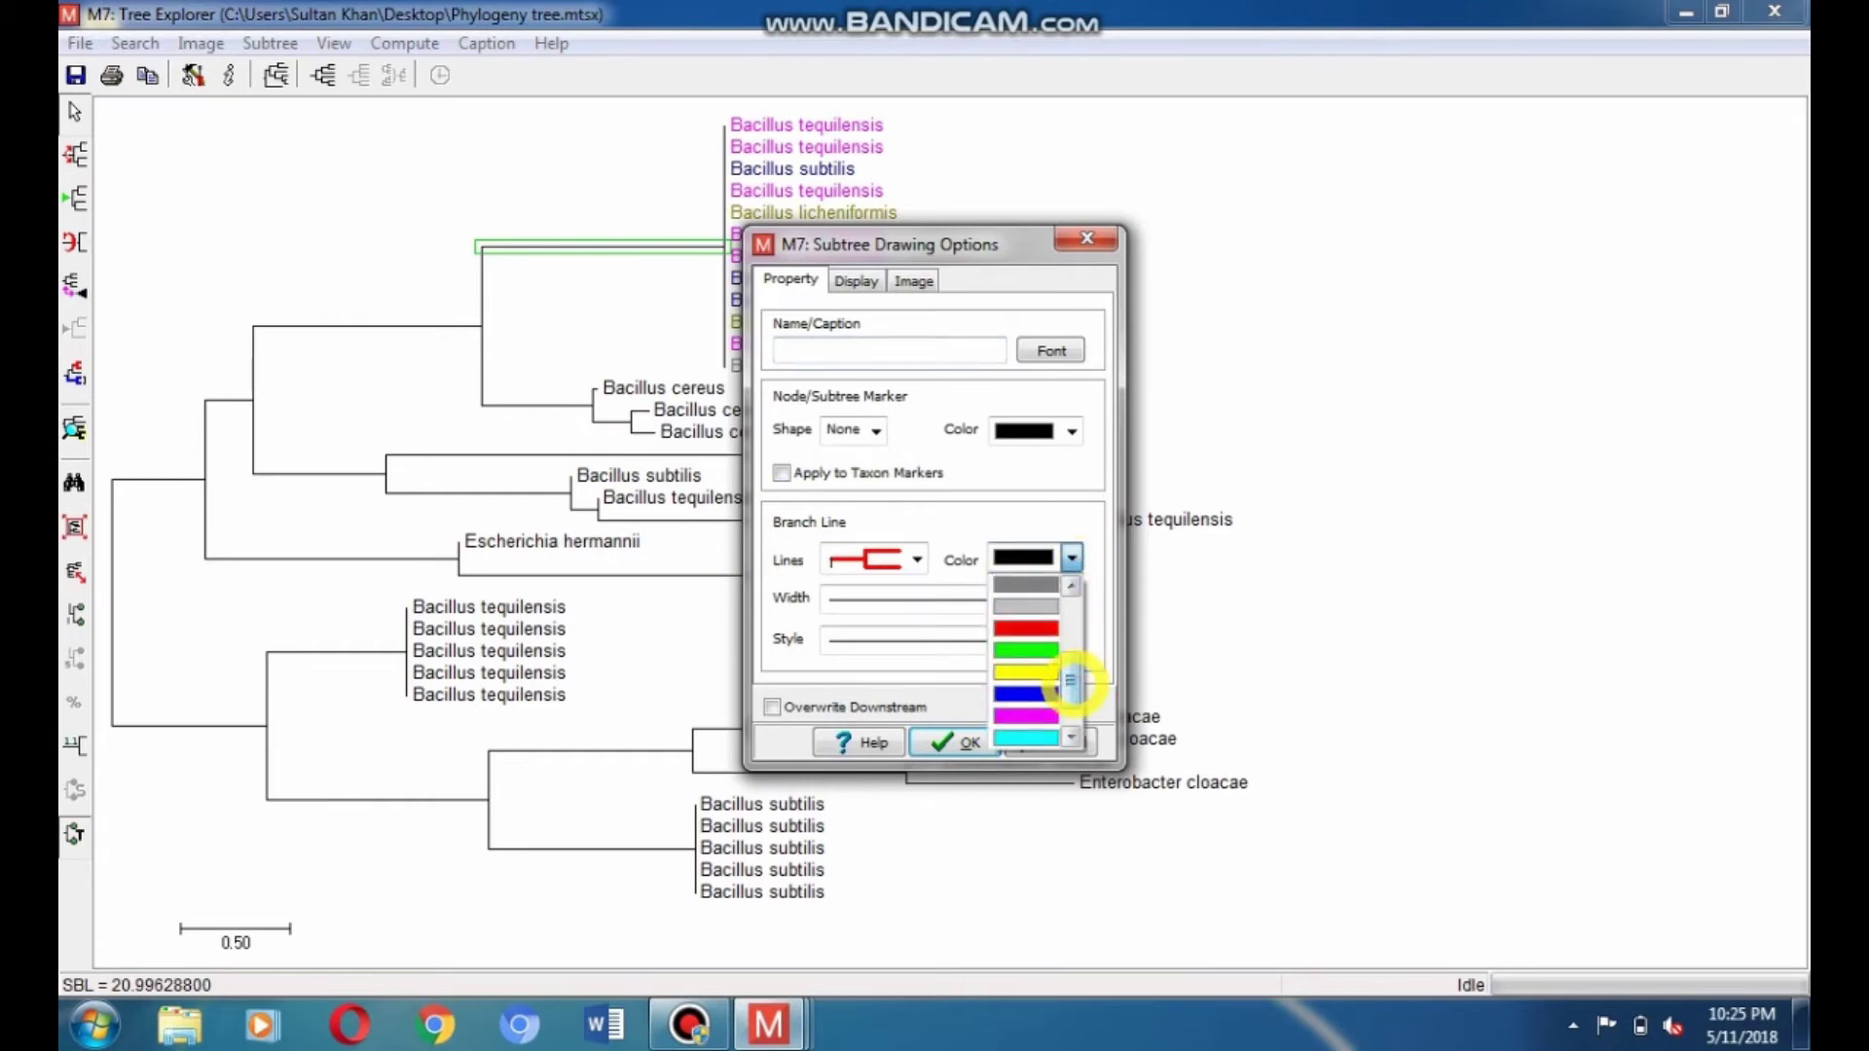
{"action": "left_click", "coordinate": [1029, 697]}
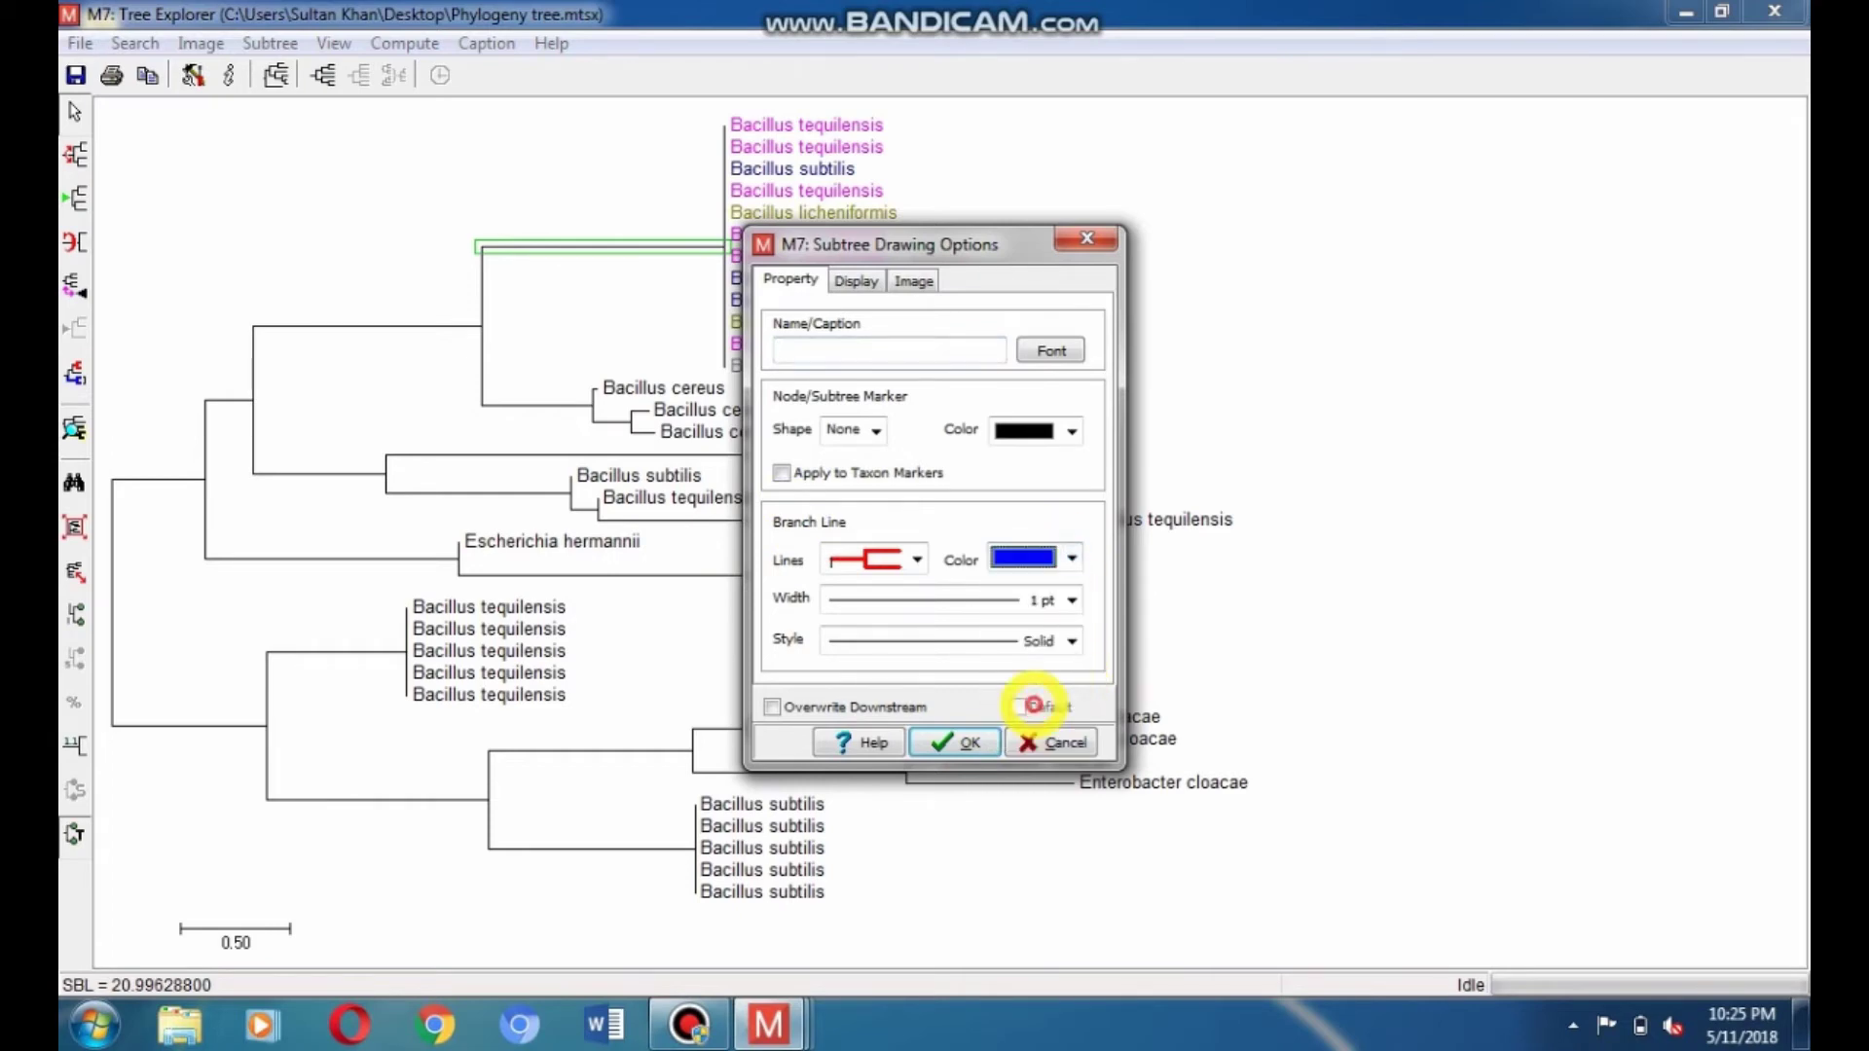
{"action": "left_click", "coordinate": [1071, 556]}
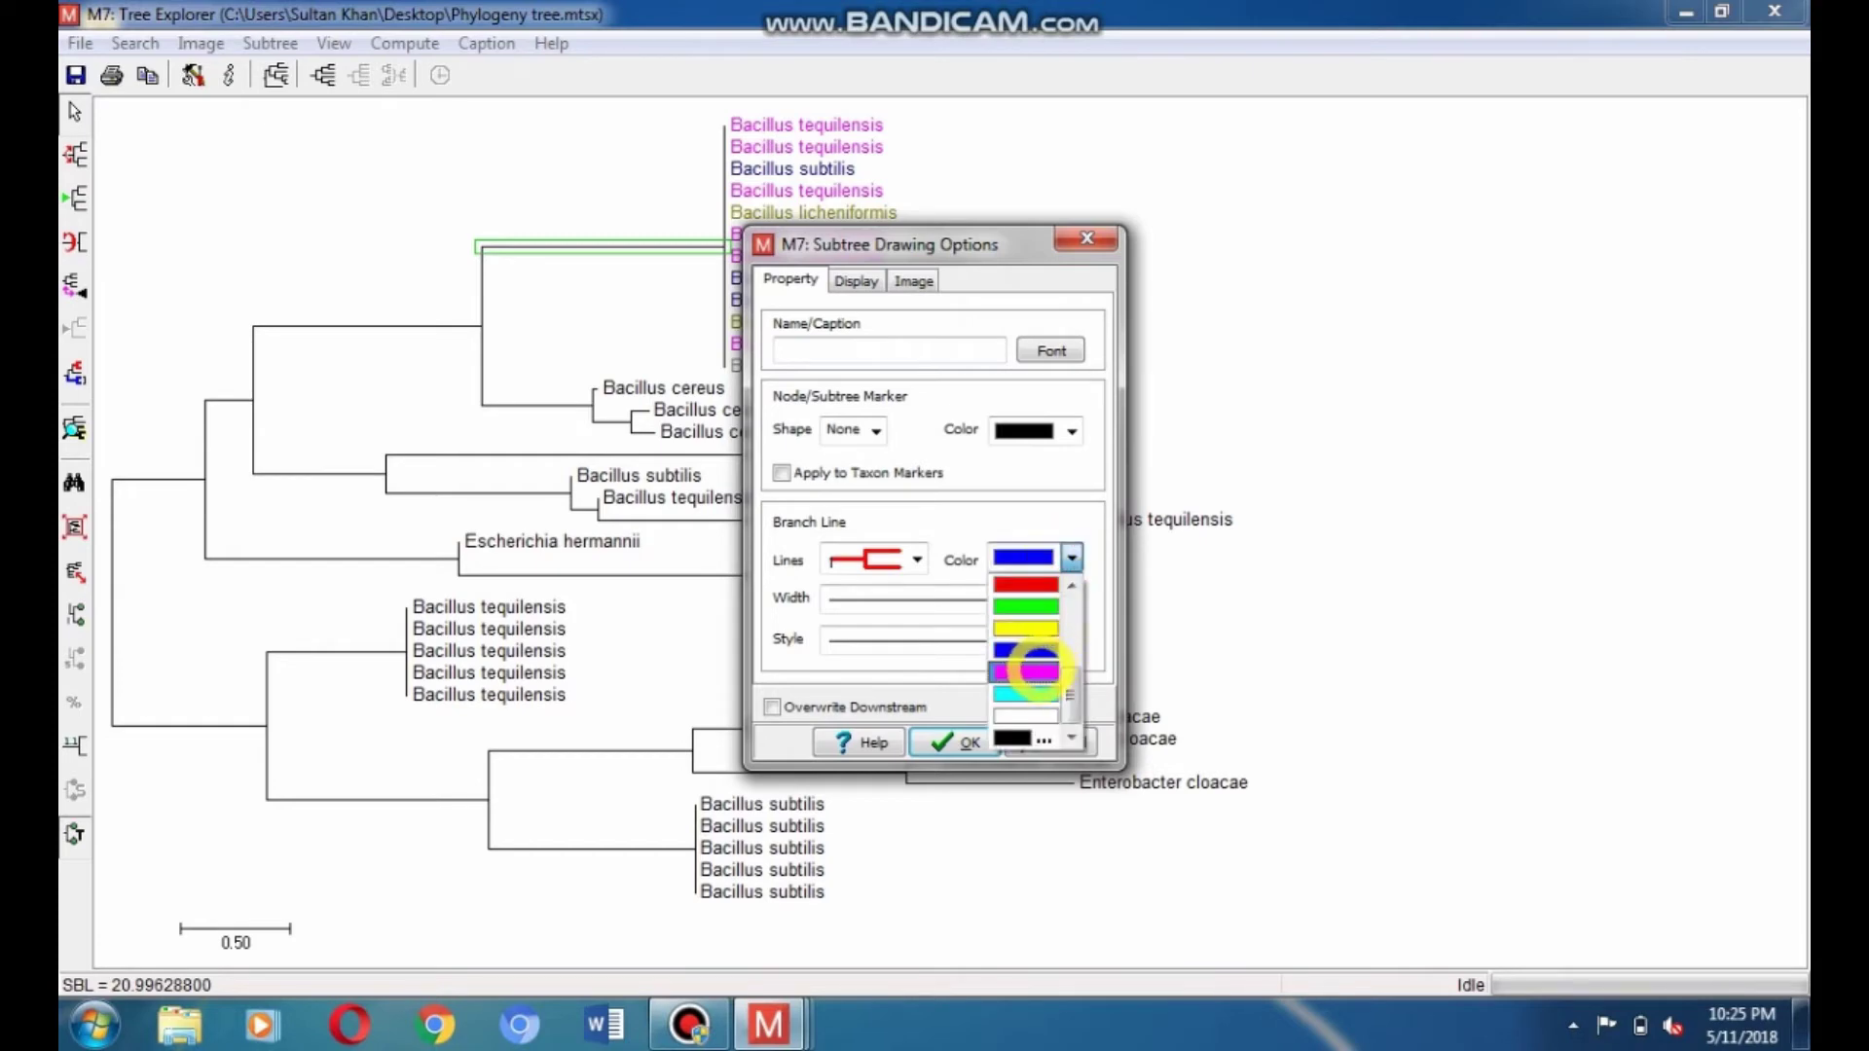
{"action": "left_click", "coordinate": [1031, 672]}
Keep the cluster's branch lines 1 pt and Solid, and apply the magenta branches.
{"action": "left_click", "coordinate": [916, 559]}
{"action": "left_click", "coordinate": [915, 554]}
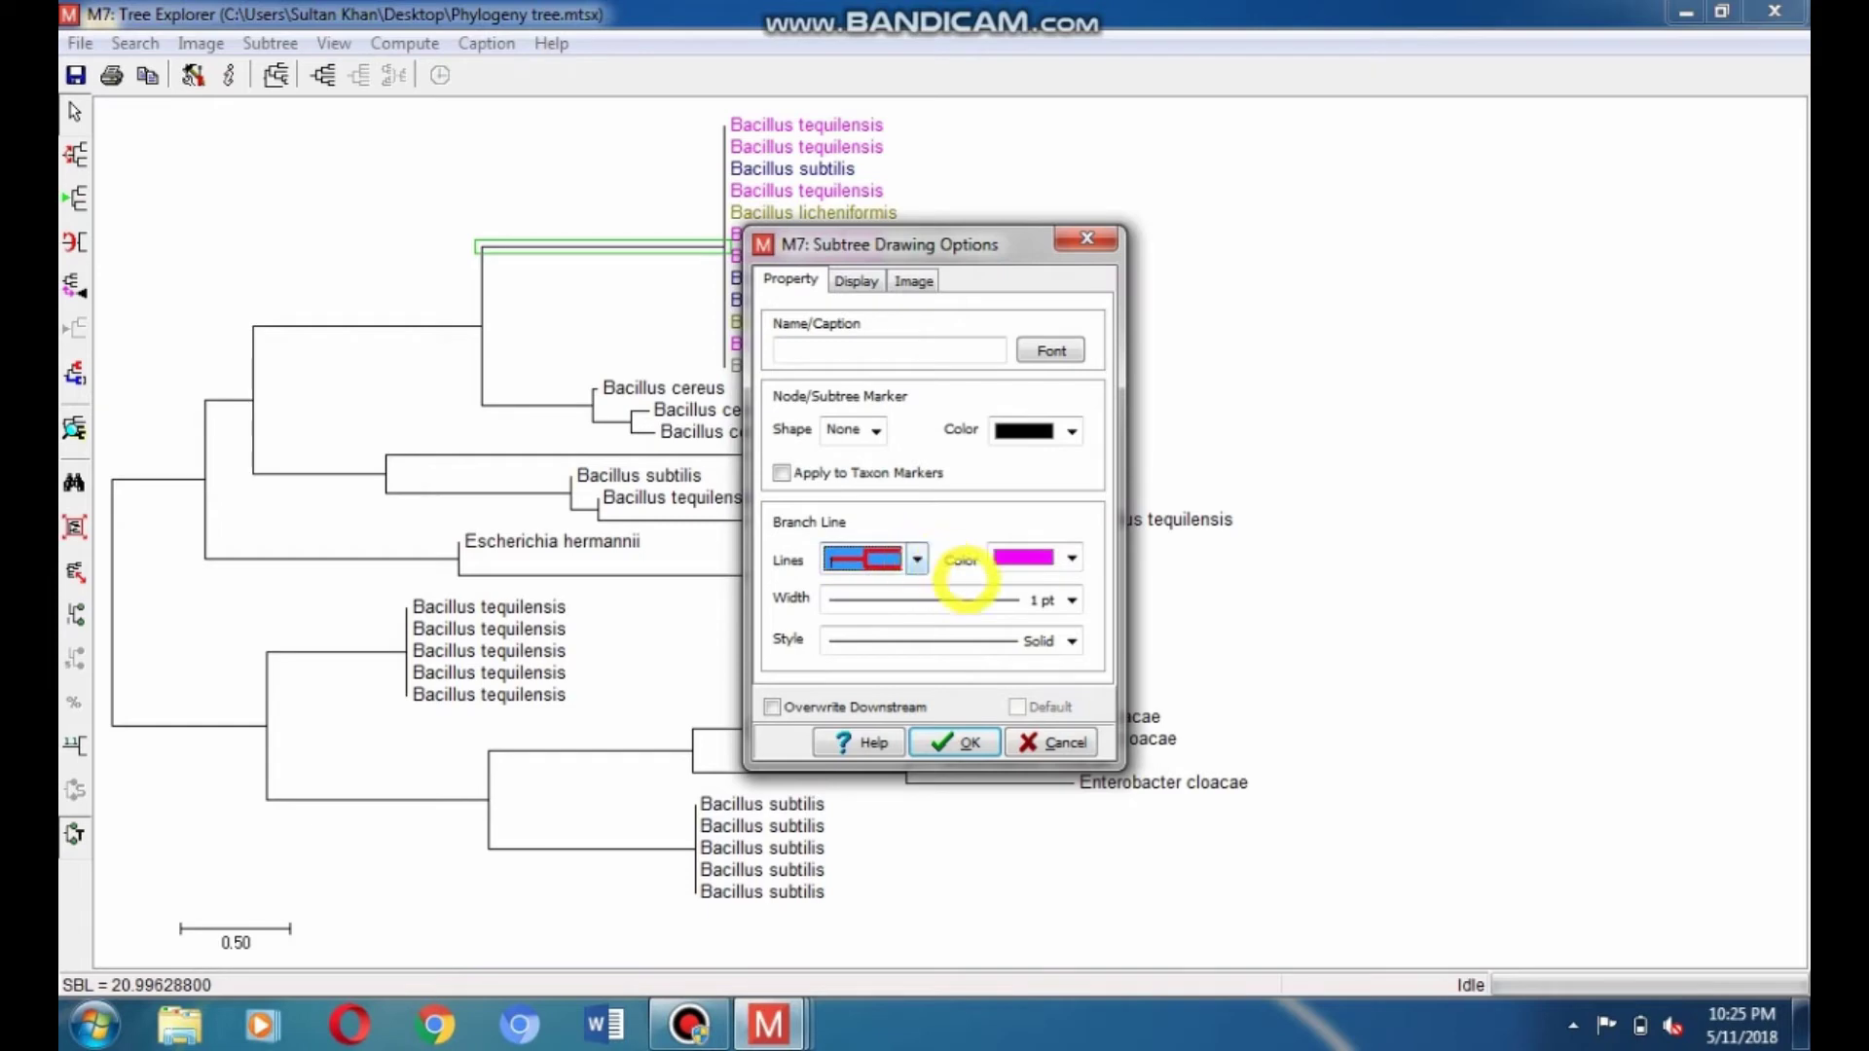
{"action": "left_click", "coordinate": [1071, 600]}
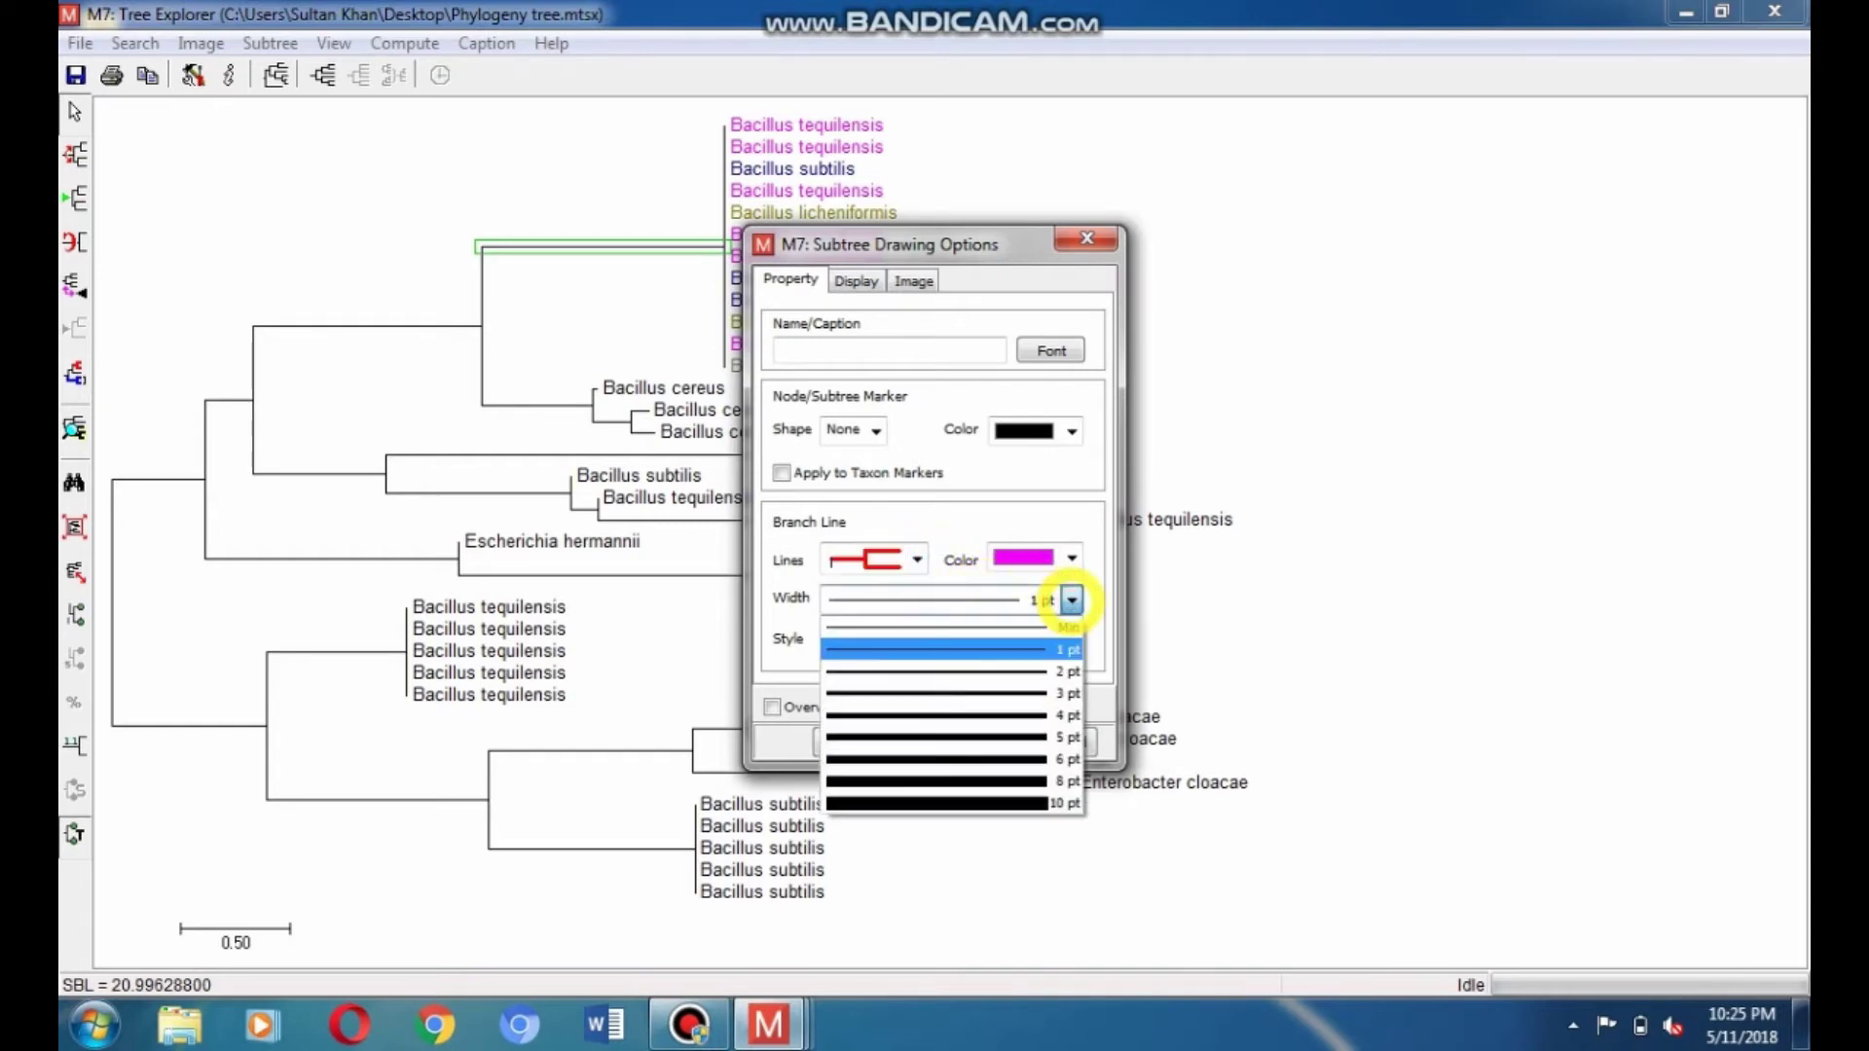
{"action": "left_click", "coordinate": [1071, 599]}
{"action": "left_click", "coordinate": [1071, 642]}
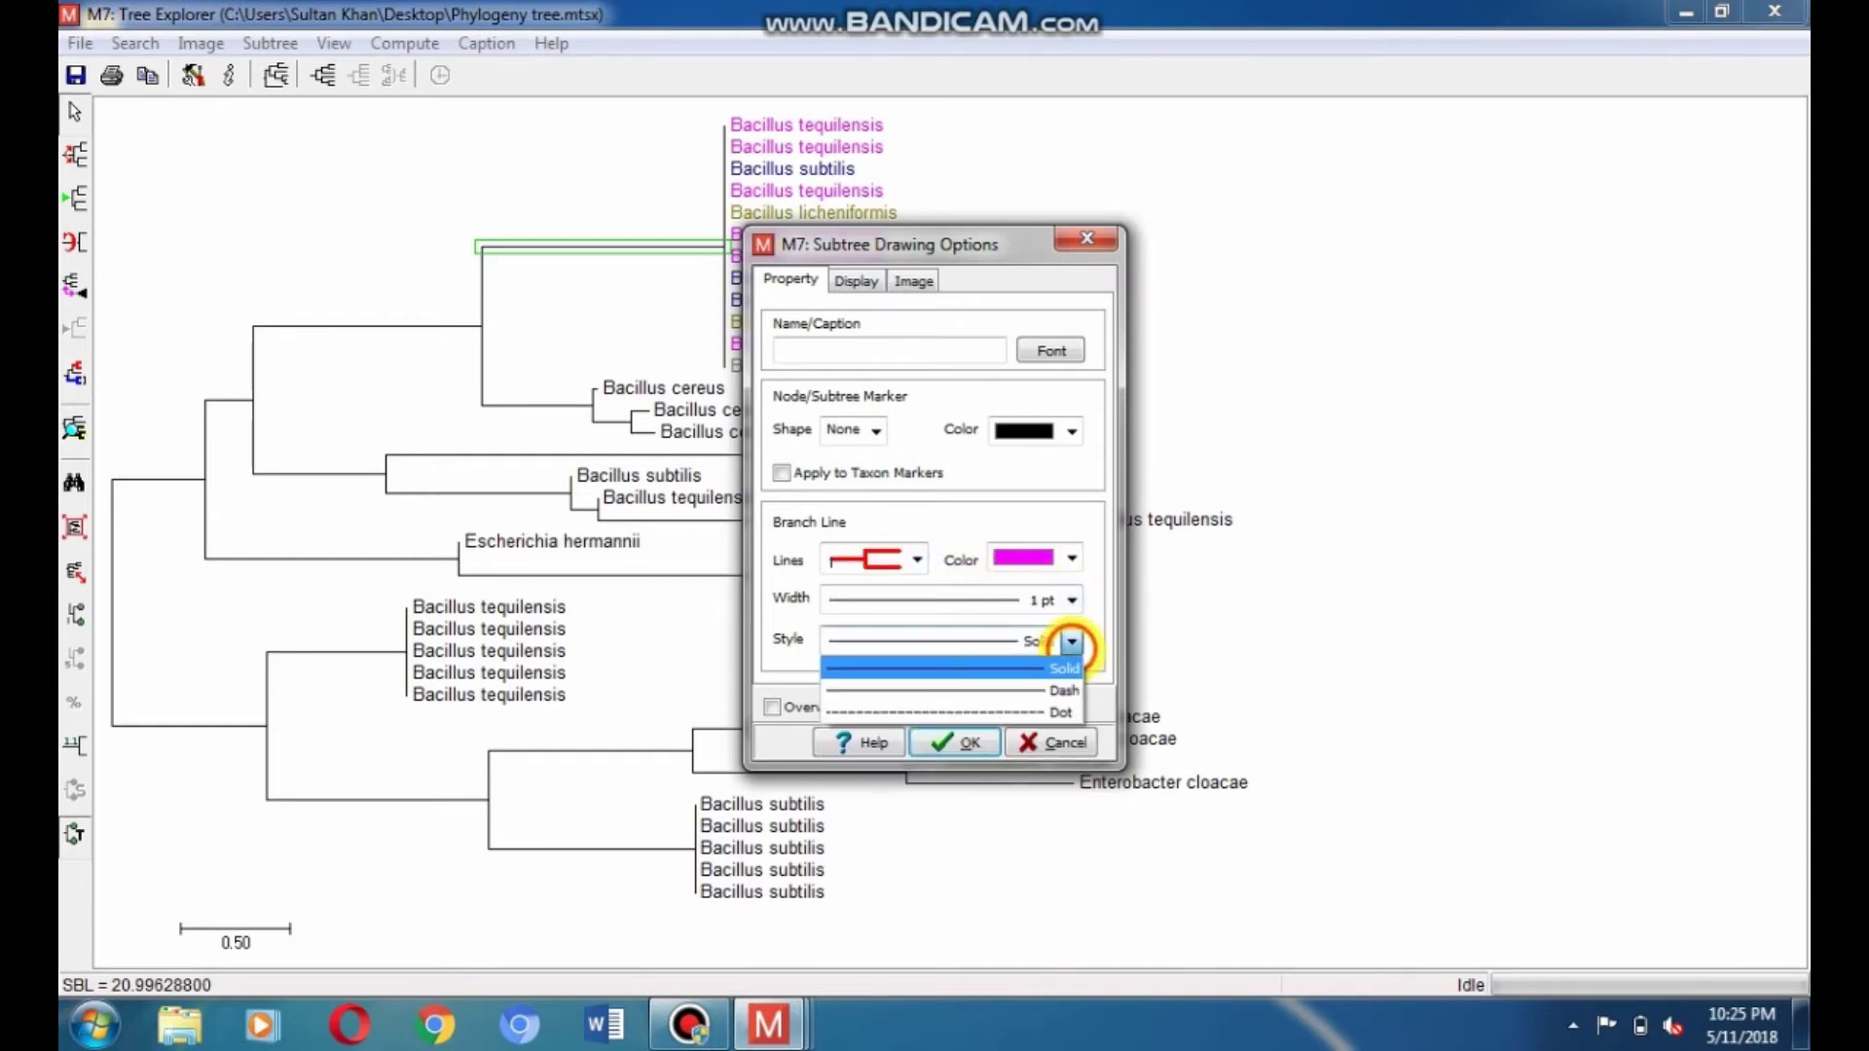
{"action": "left_click", "coordinate": [1071, 642]}
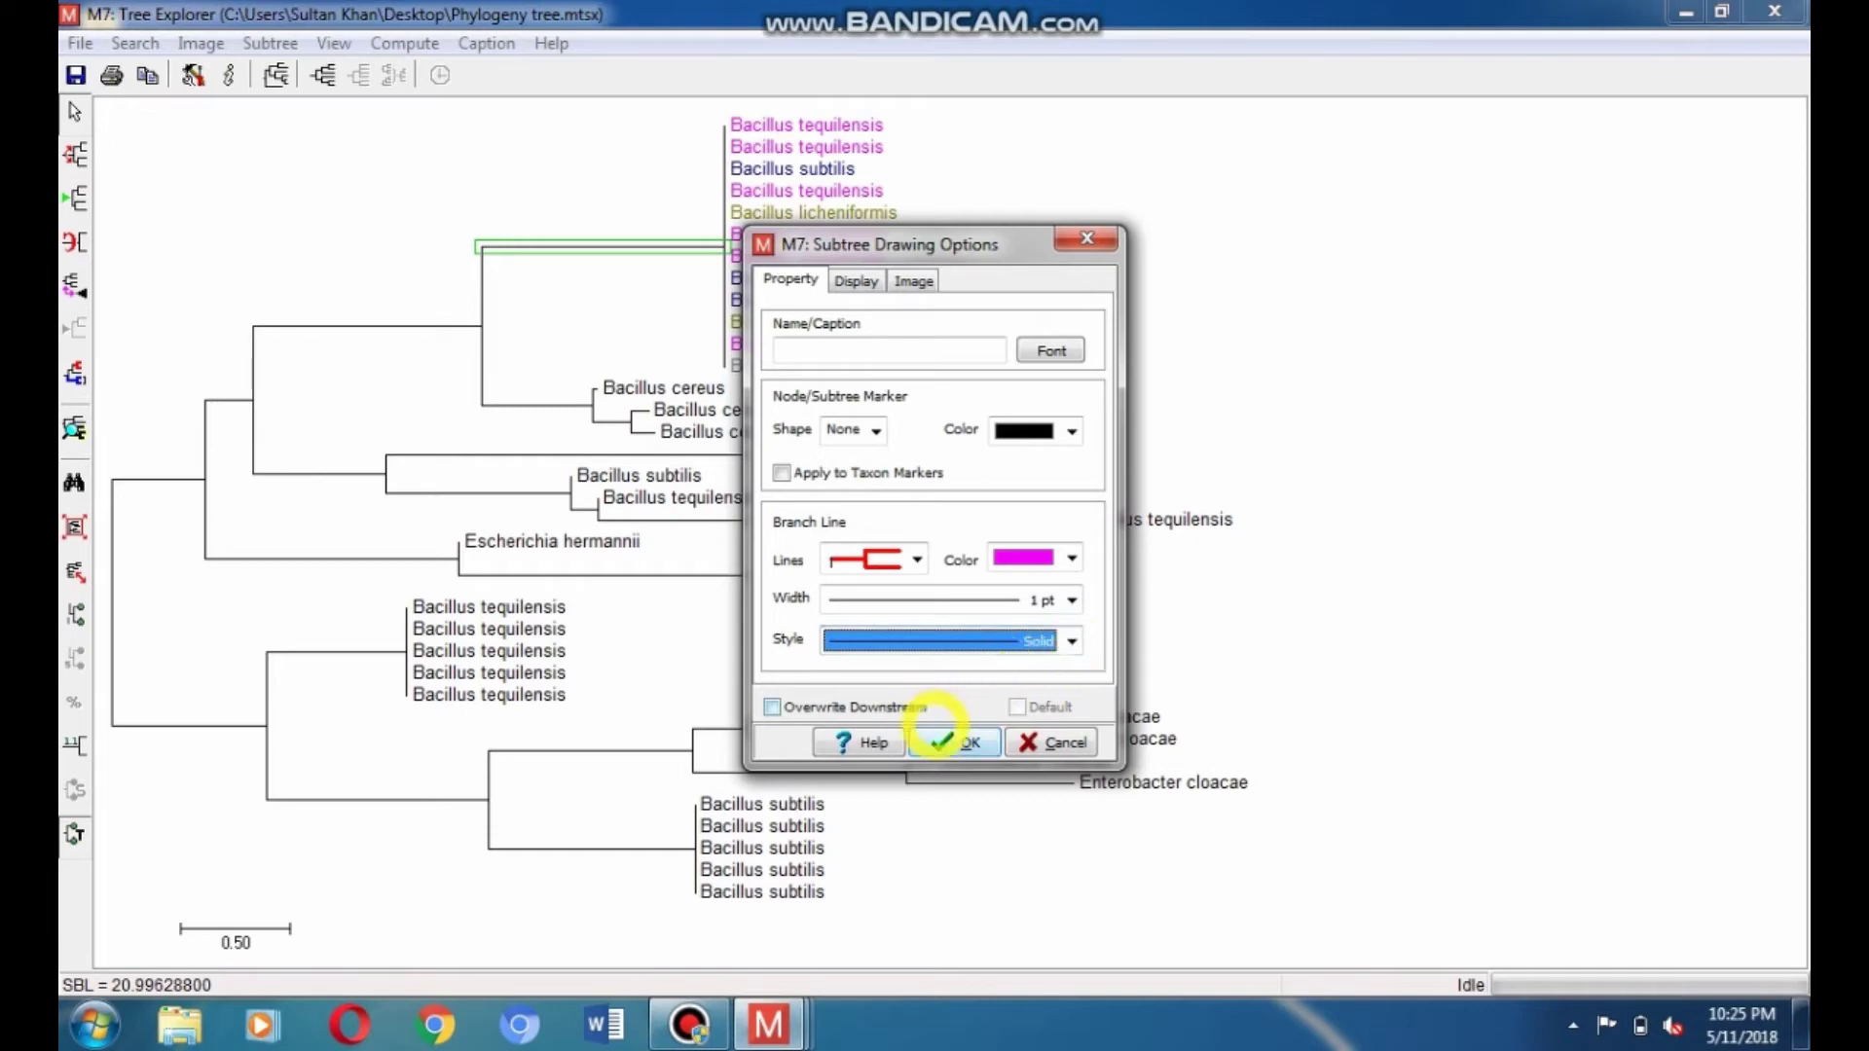
{"action": "left_click", "coordinate": [947, 740]}
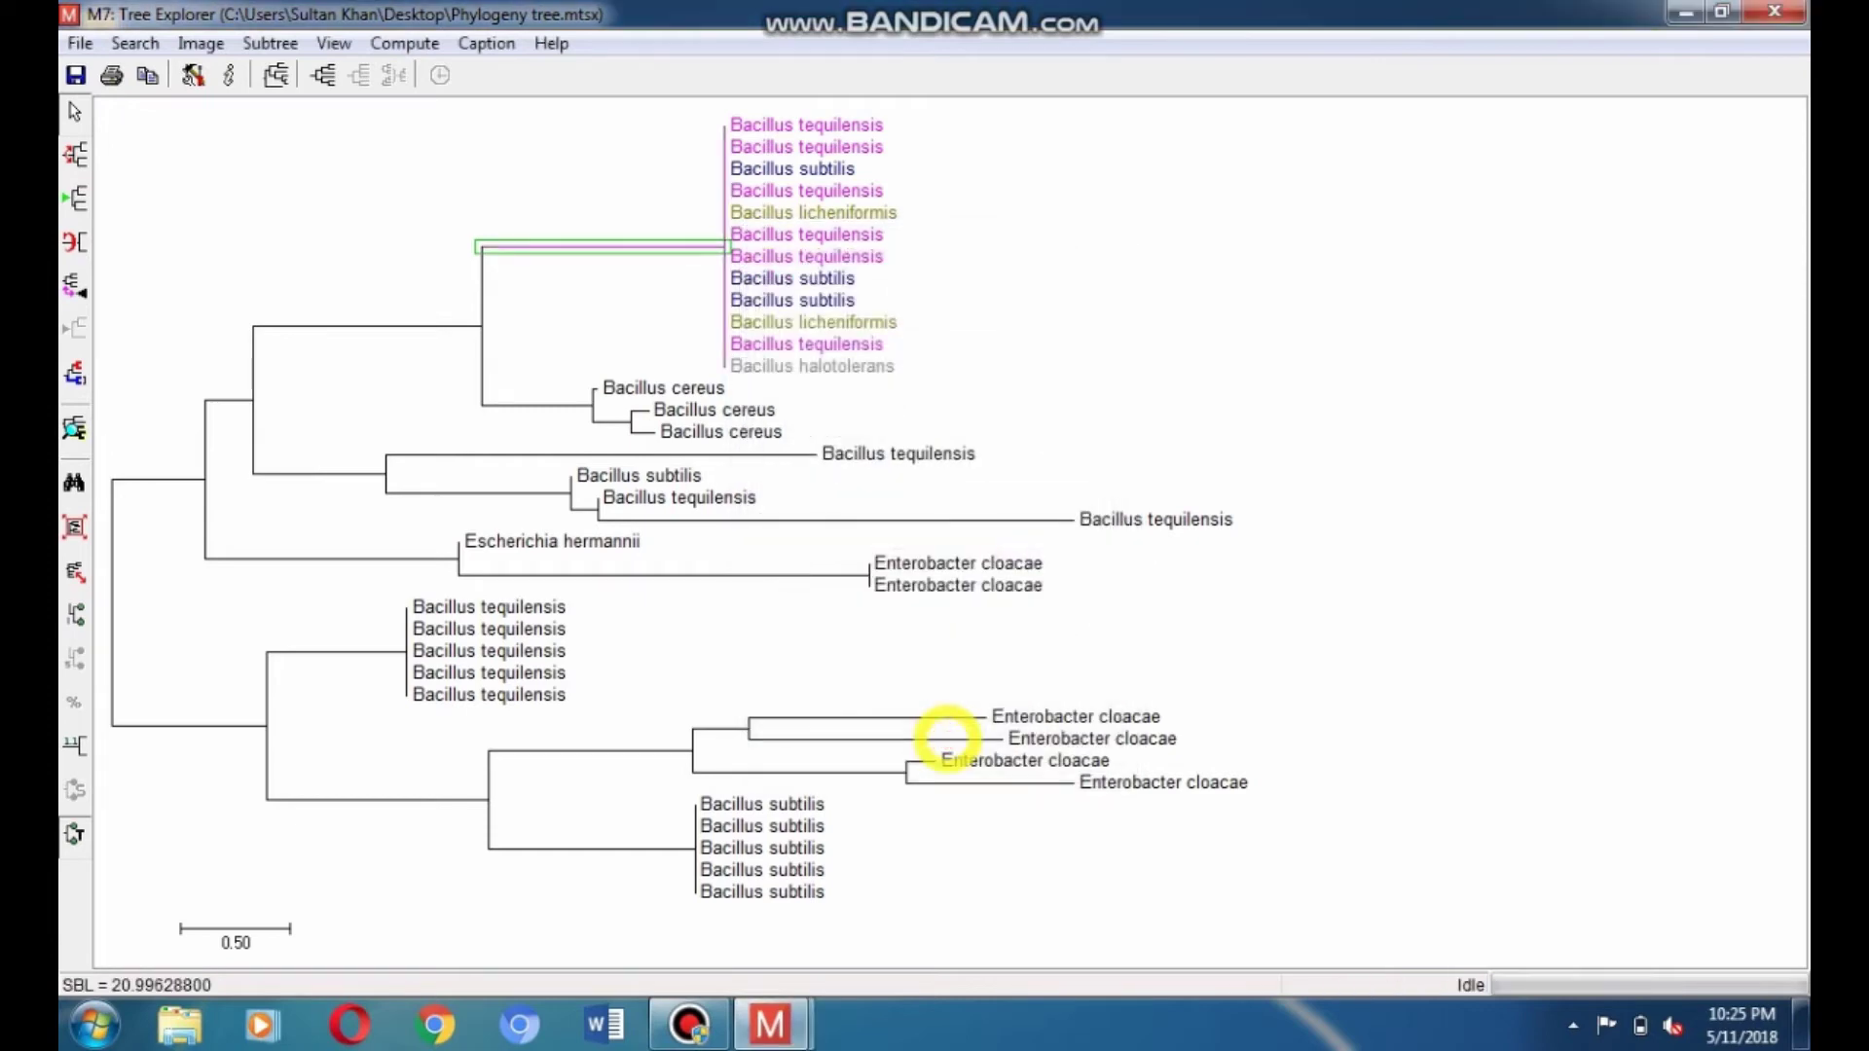
Select the Bacillus cereus clade and give its taxon names a green font.
{"action": "left_click", "coordinate": [579, 404]}
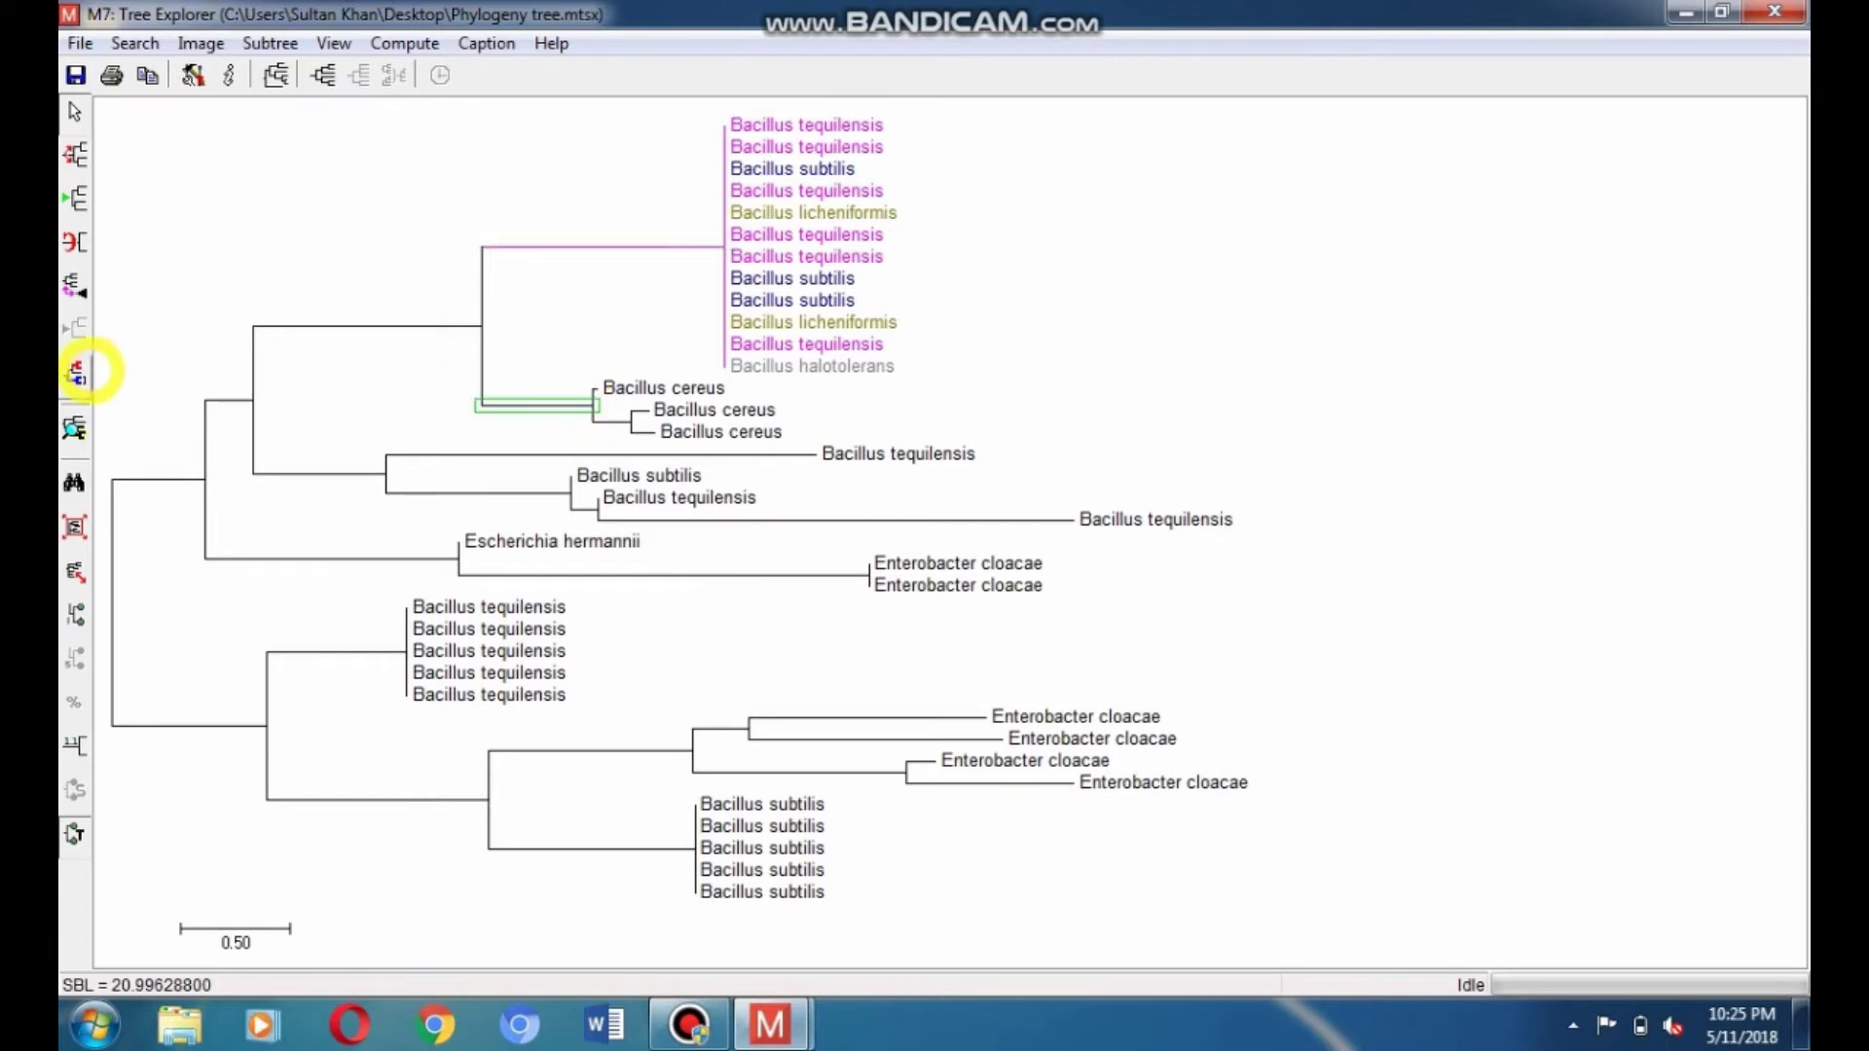
{"action": "left_click", "coordinate": [76, 371]}
{"action": "left_click", "coordinate": [856, 283]}
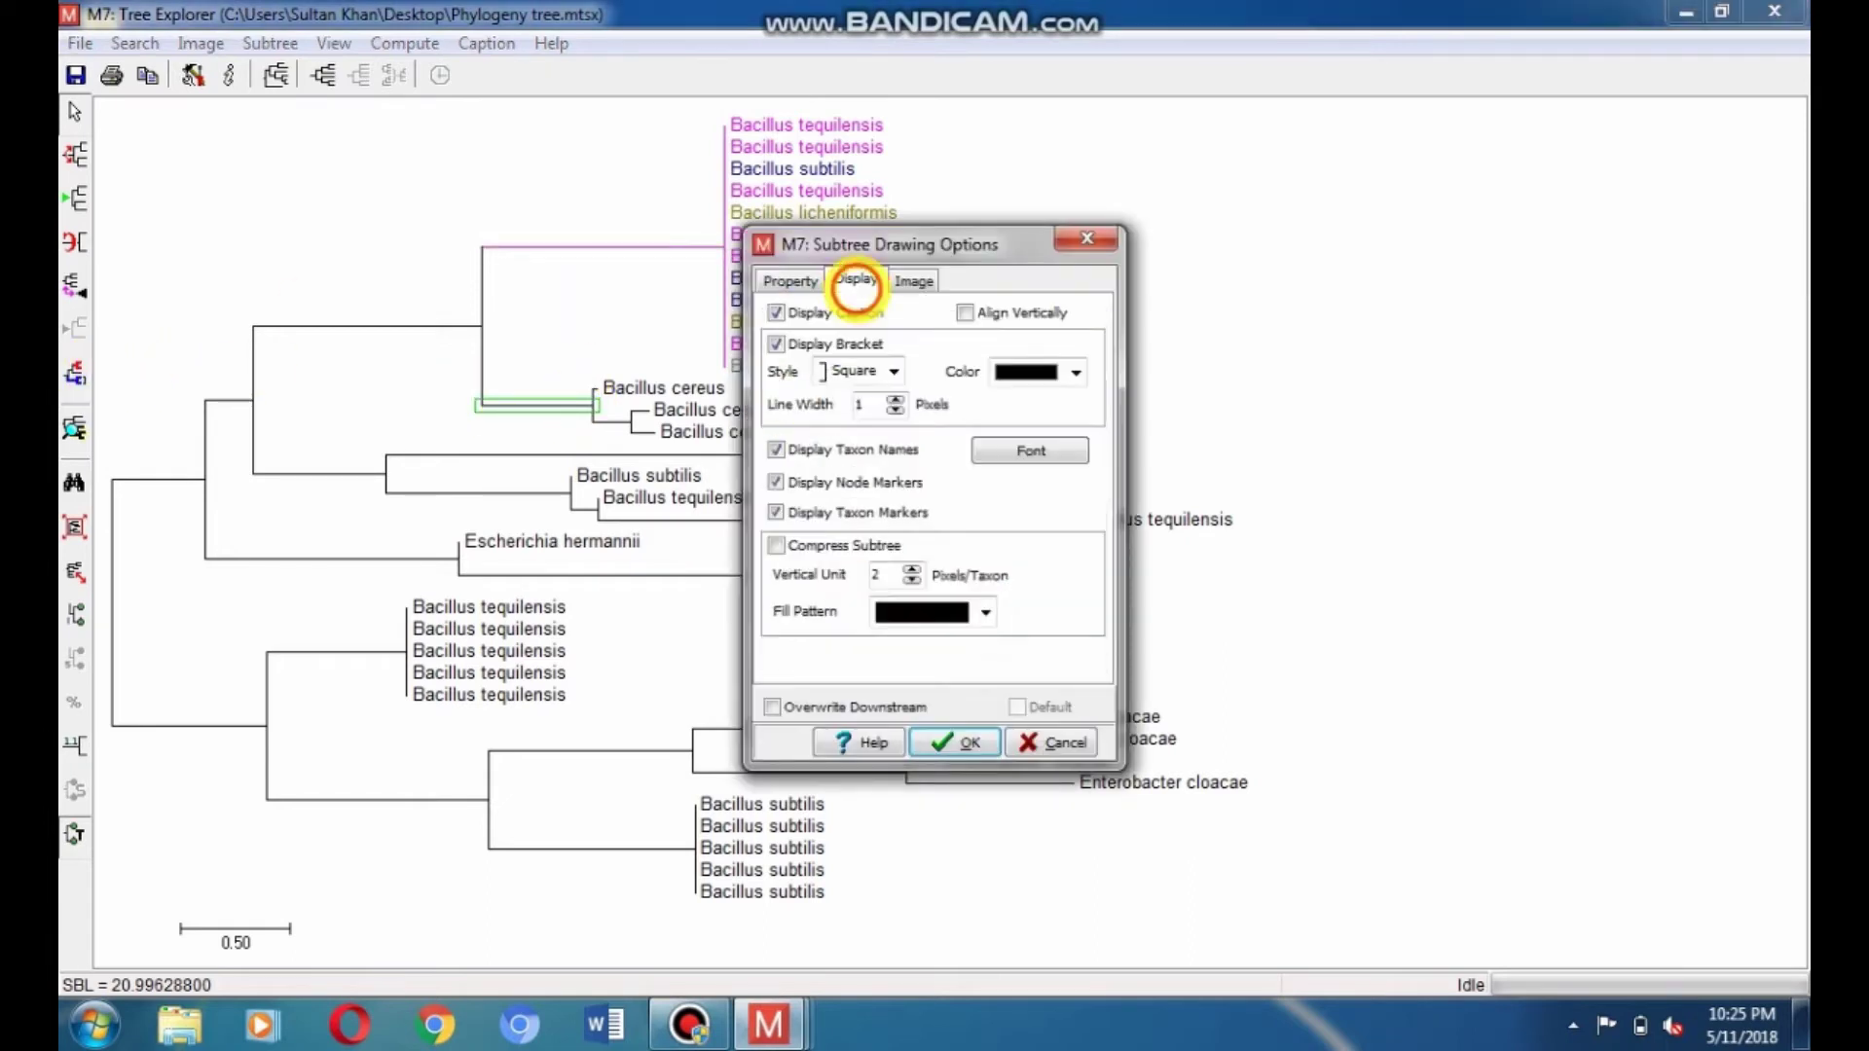
{"action": "left_click", "coordinate": [775, 345]}
{"action": "left_click", "coordinate": [776, 313]}
{"action": "left_click", "coordinate": [776, 313]}
{"action": "left_click", "coordinate": [1033, 450]}
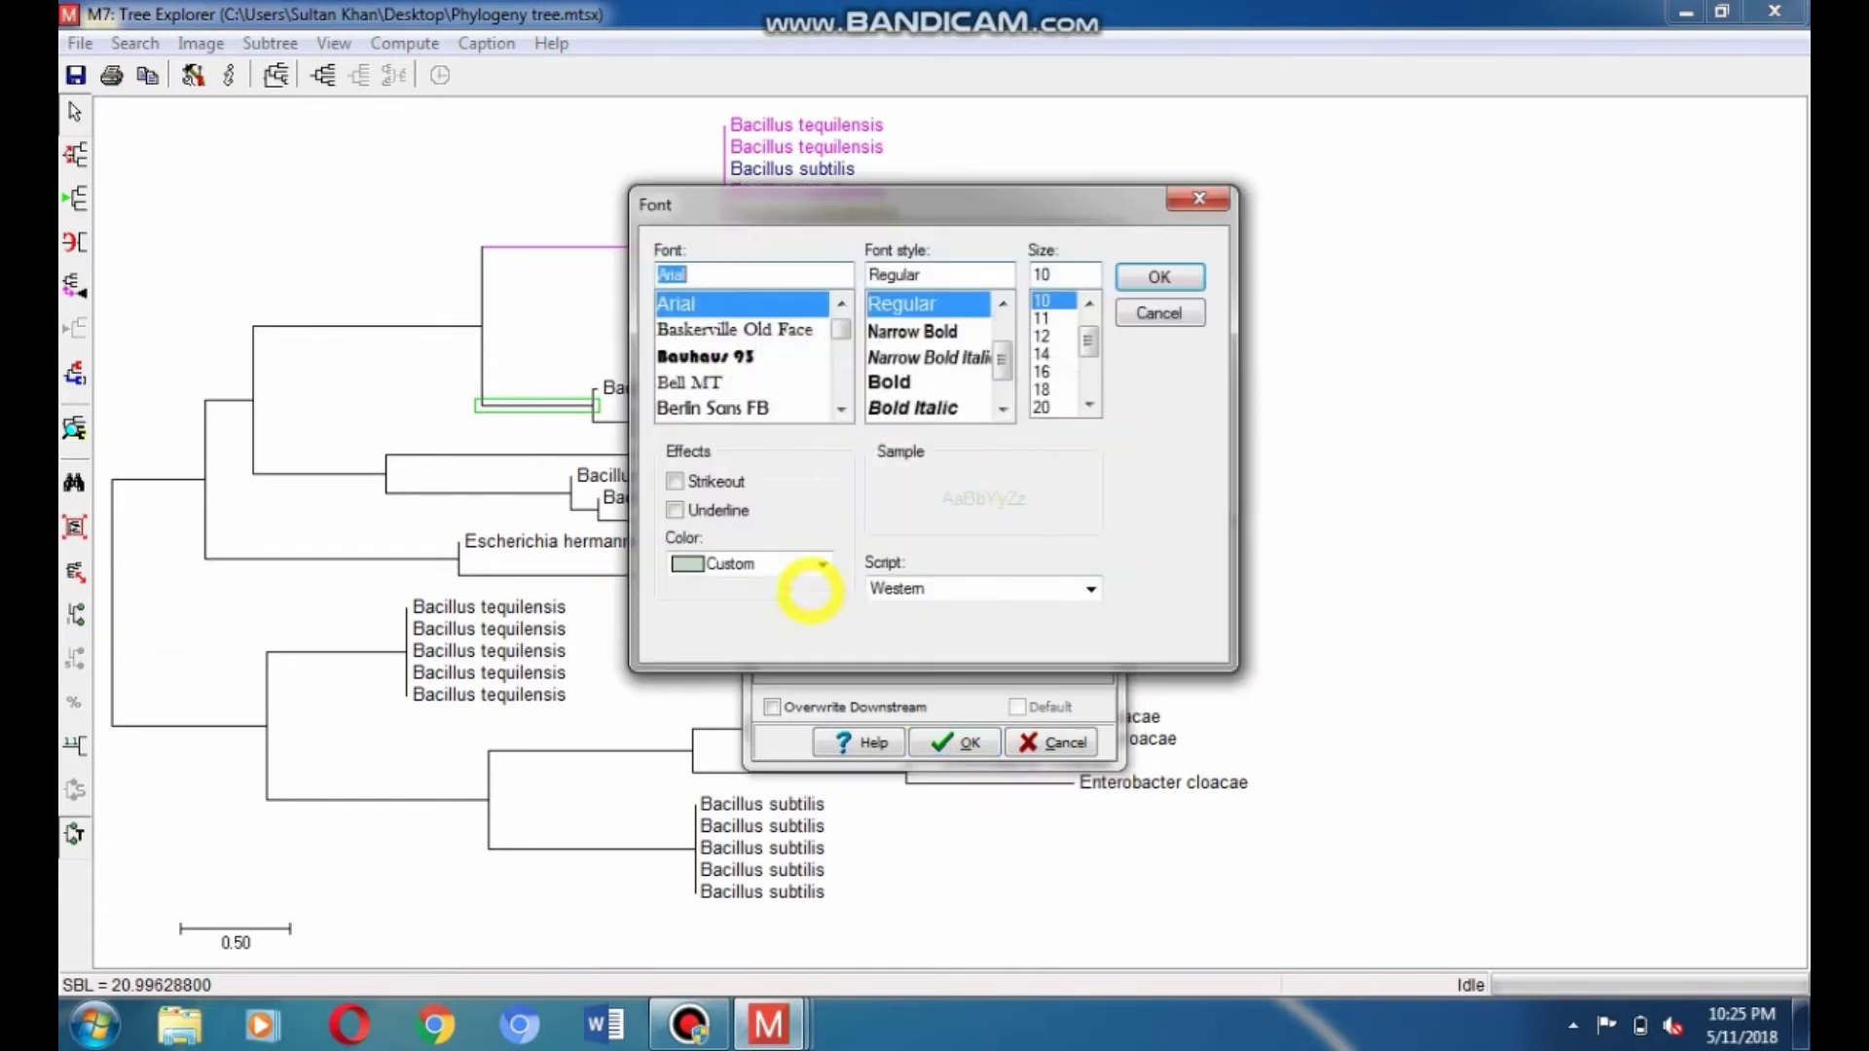
{"action": "left_click", "coordinate": [821, 566]}
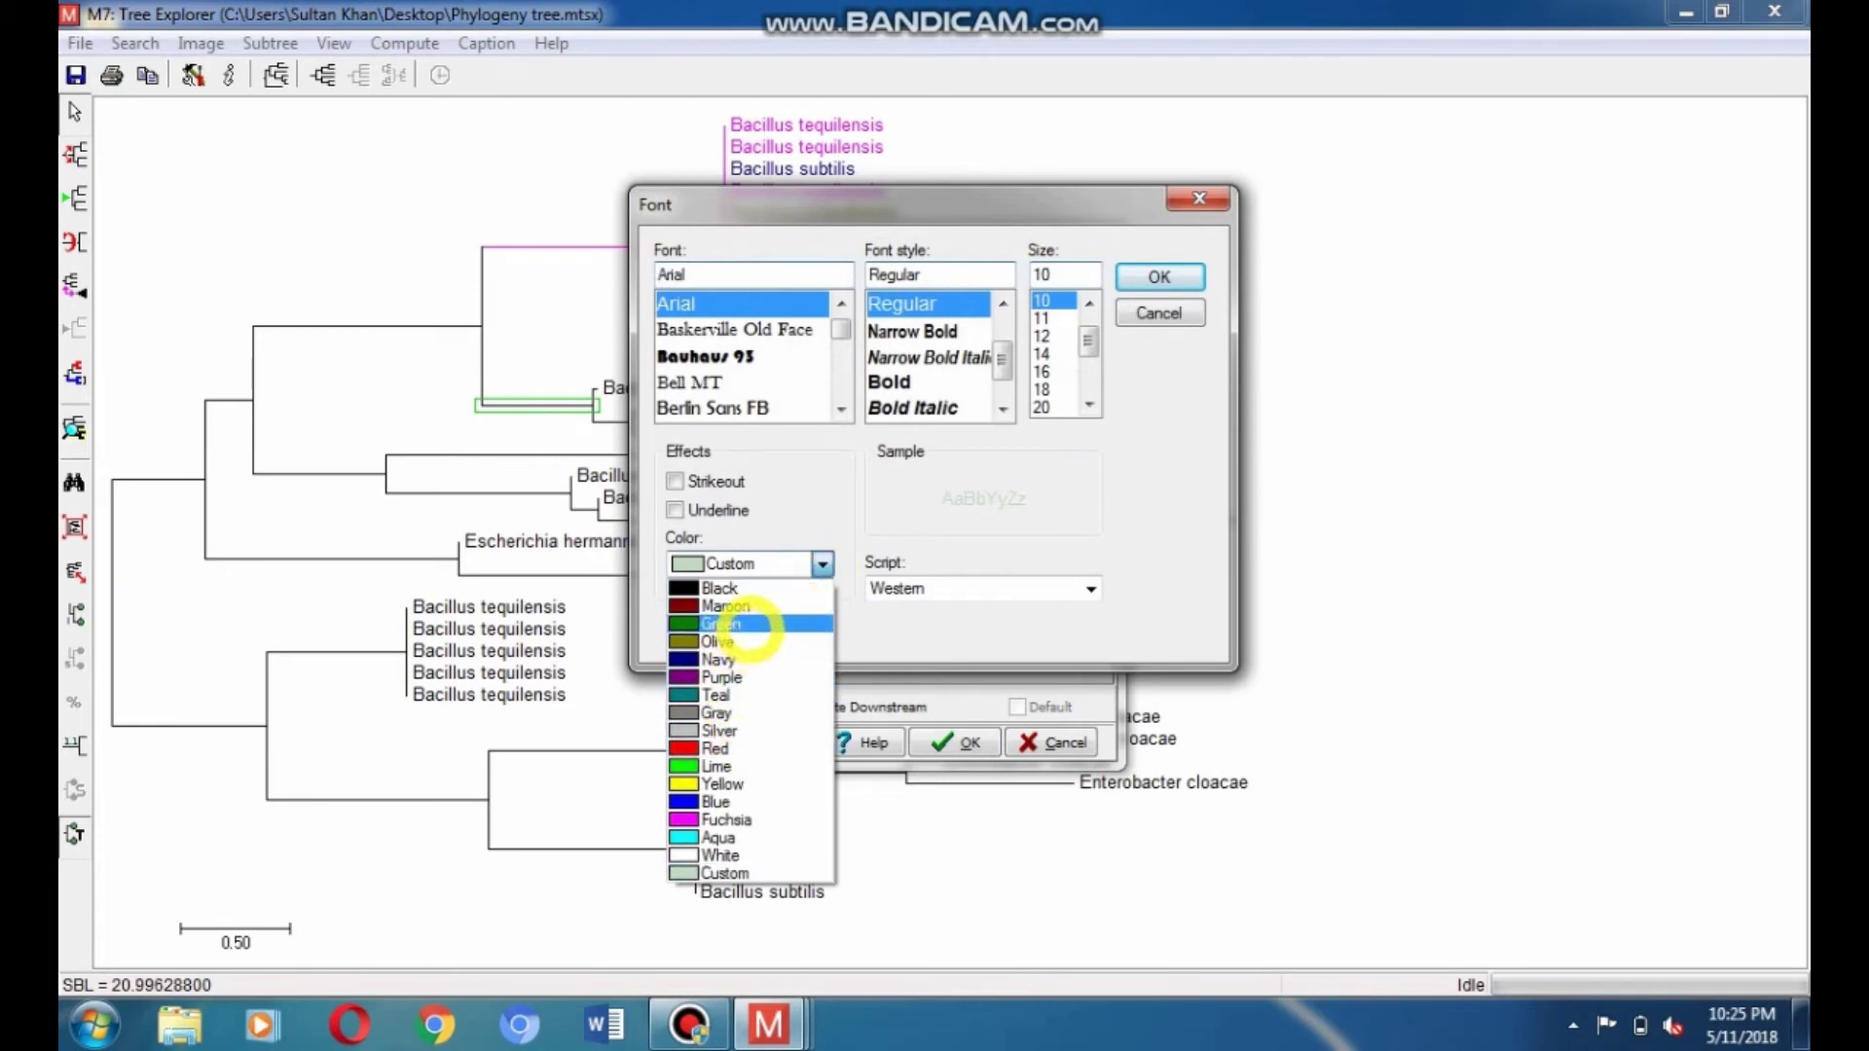
{"action": "left_click", "coordinate": [756, 628]}
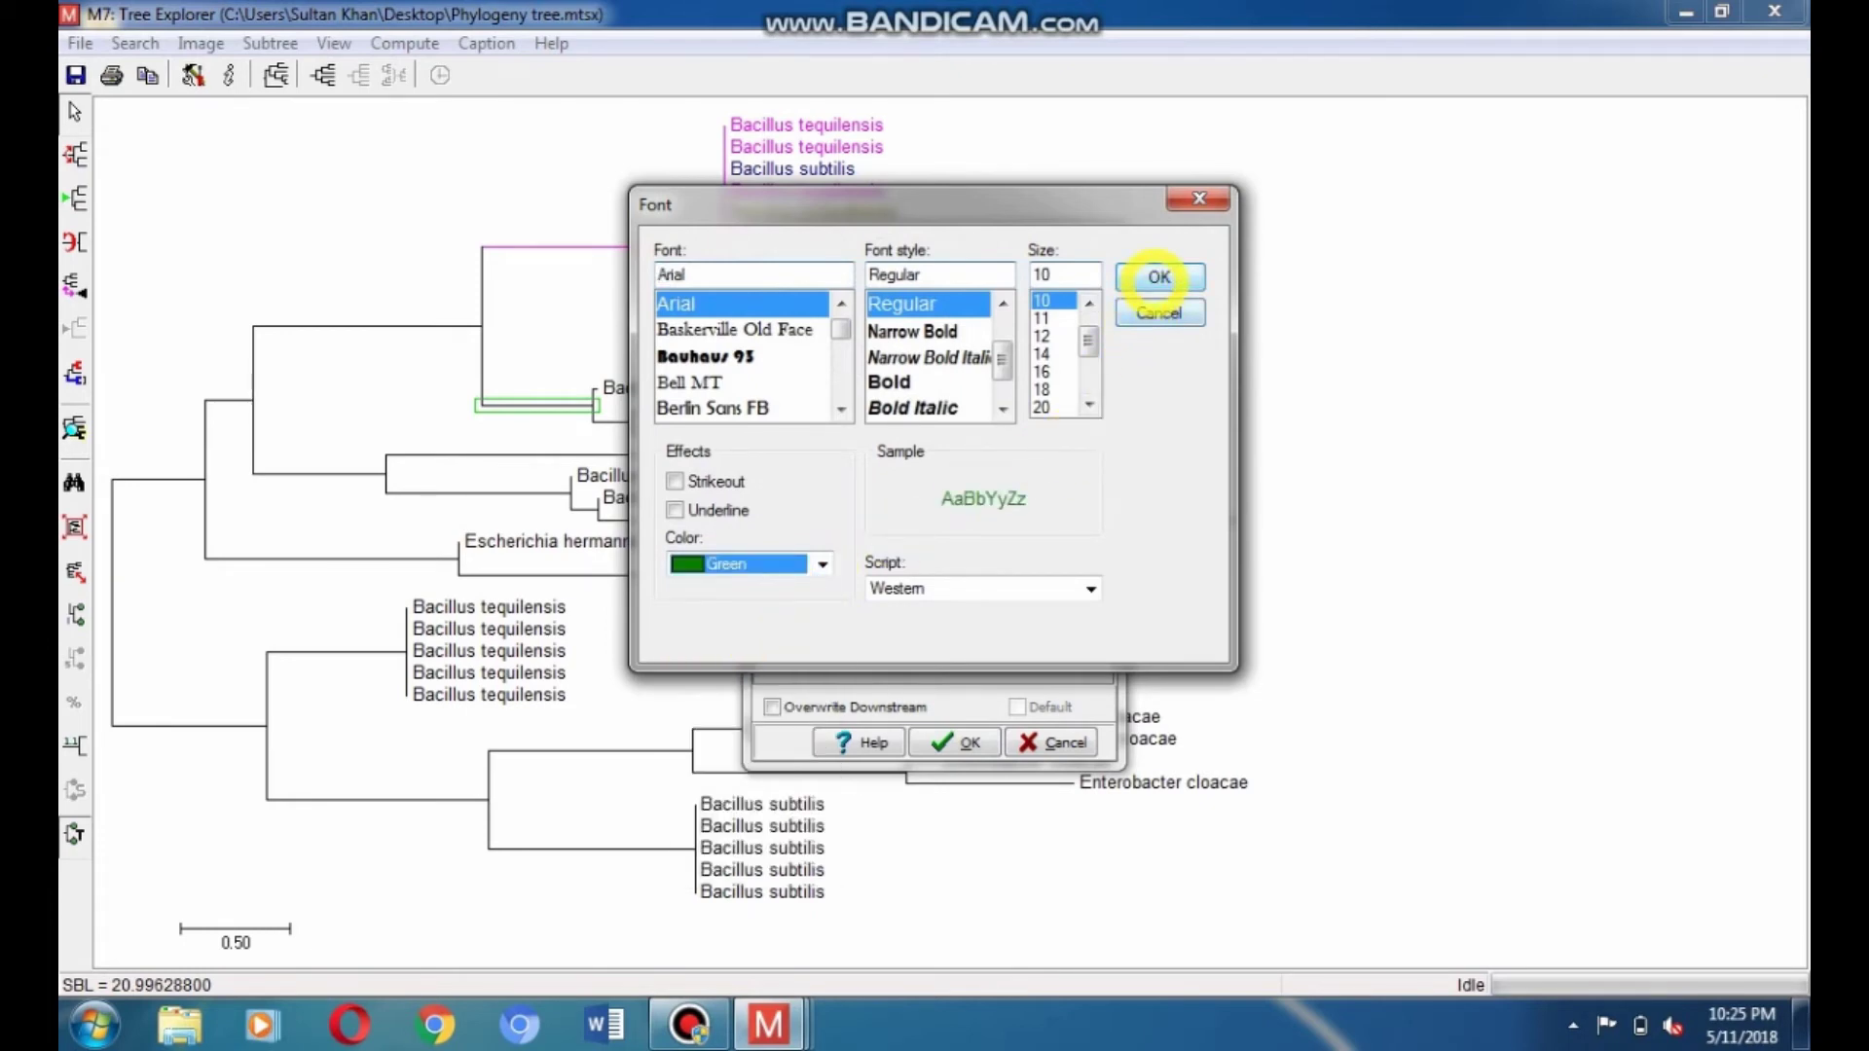
{"action": "left_click", "coordinate": [1159, 277]}
{"action": "left_click", "coordinate": [946, 740]}
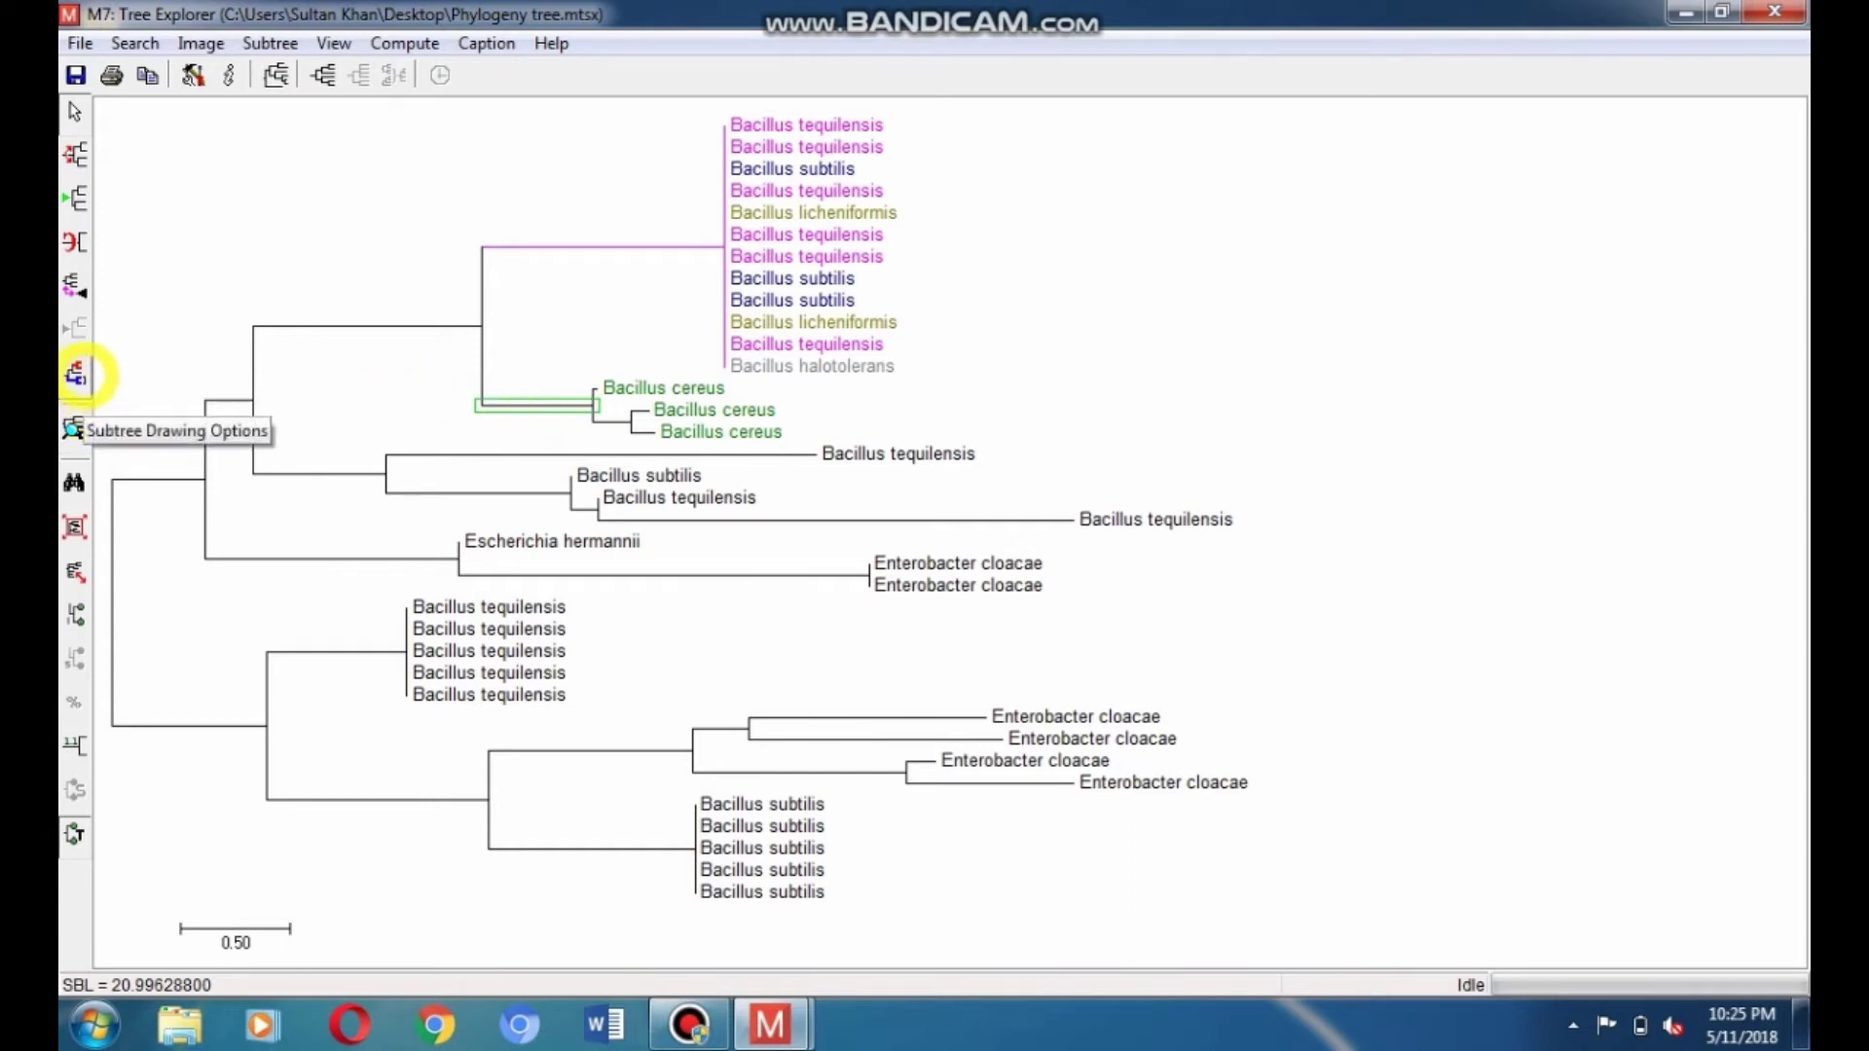
Color the Bacillus cereus clade's branch lines green.
{"action": "left_click", "coordinate": [75, 378]}
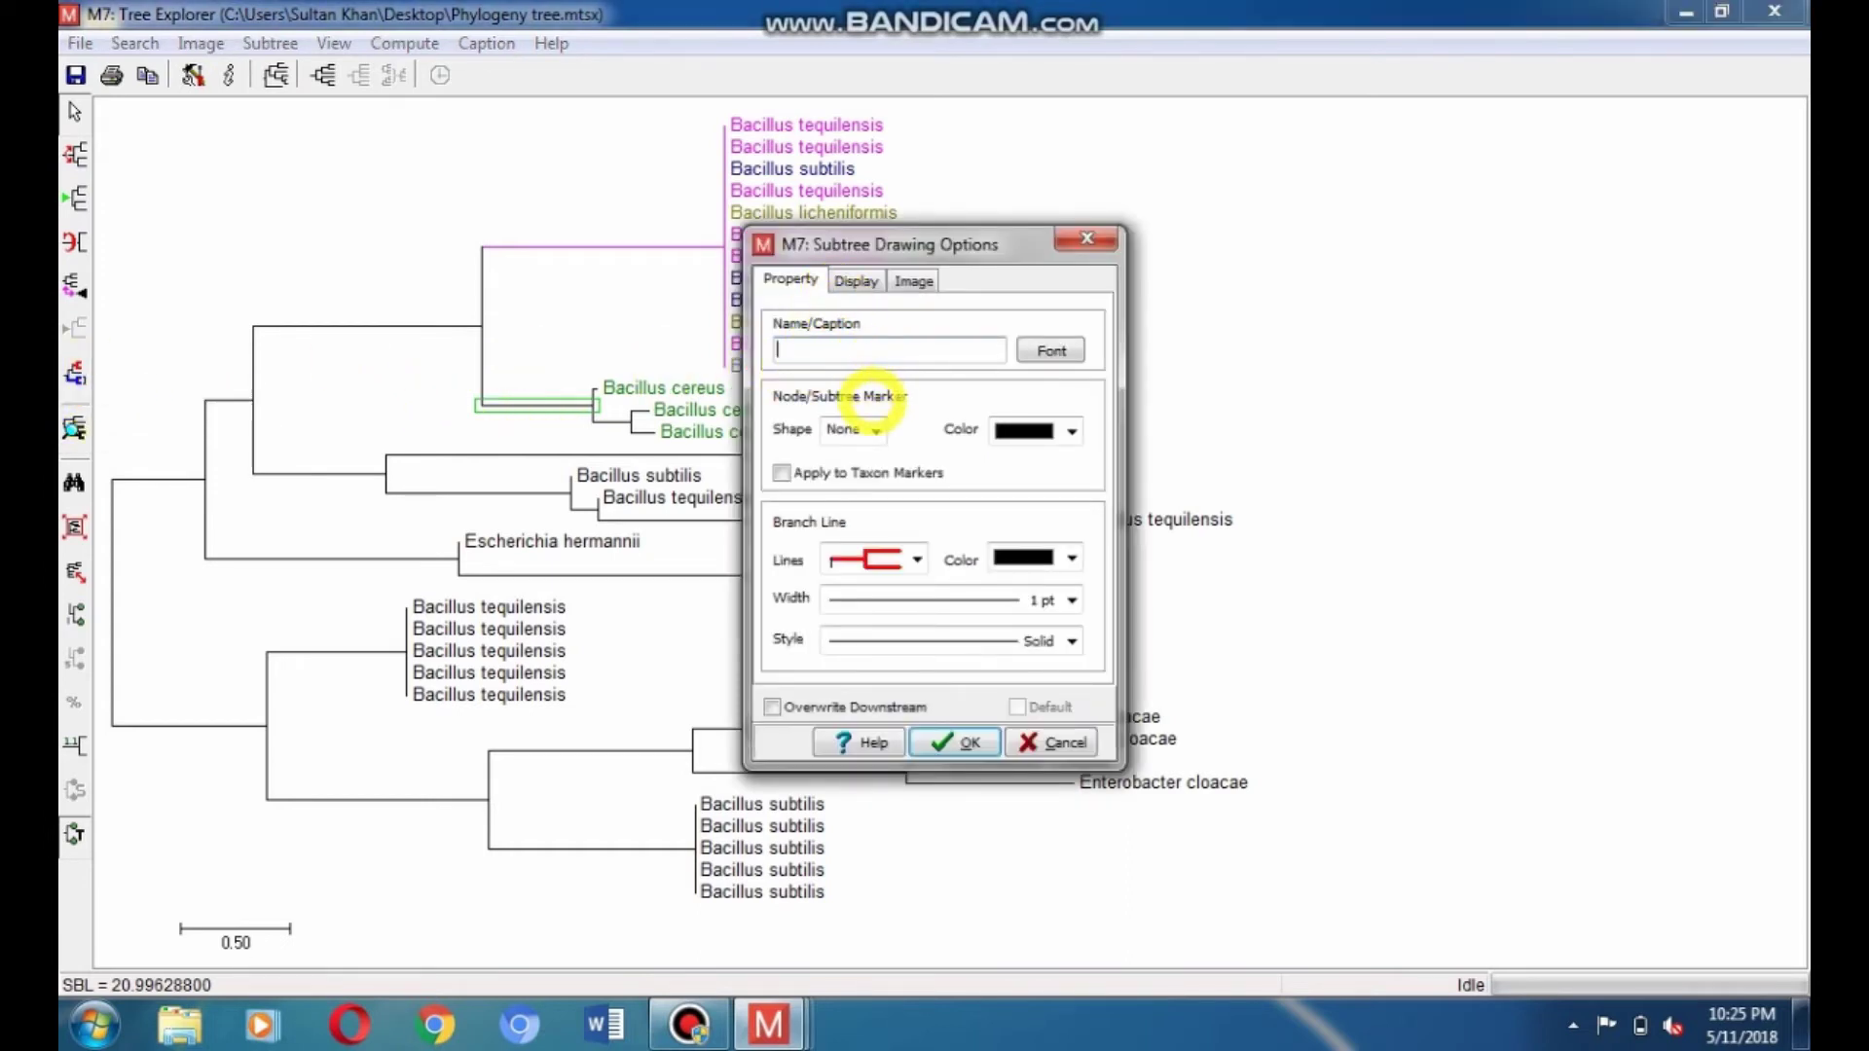
{"action": "left_click", "coordinate": [1071, 558]}
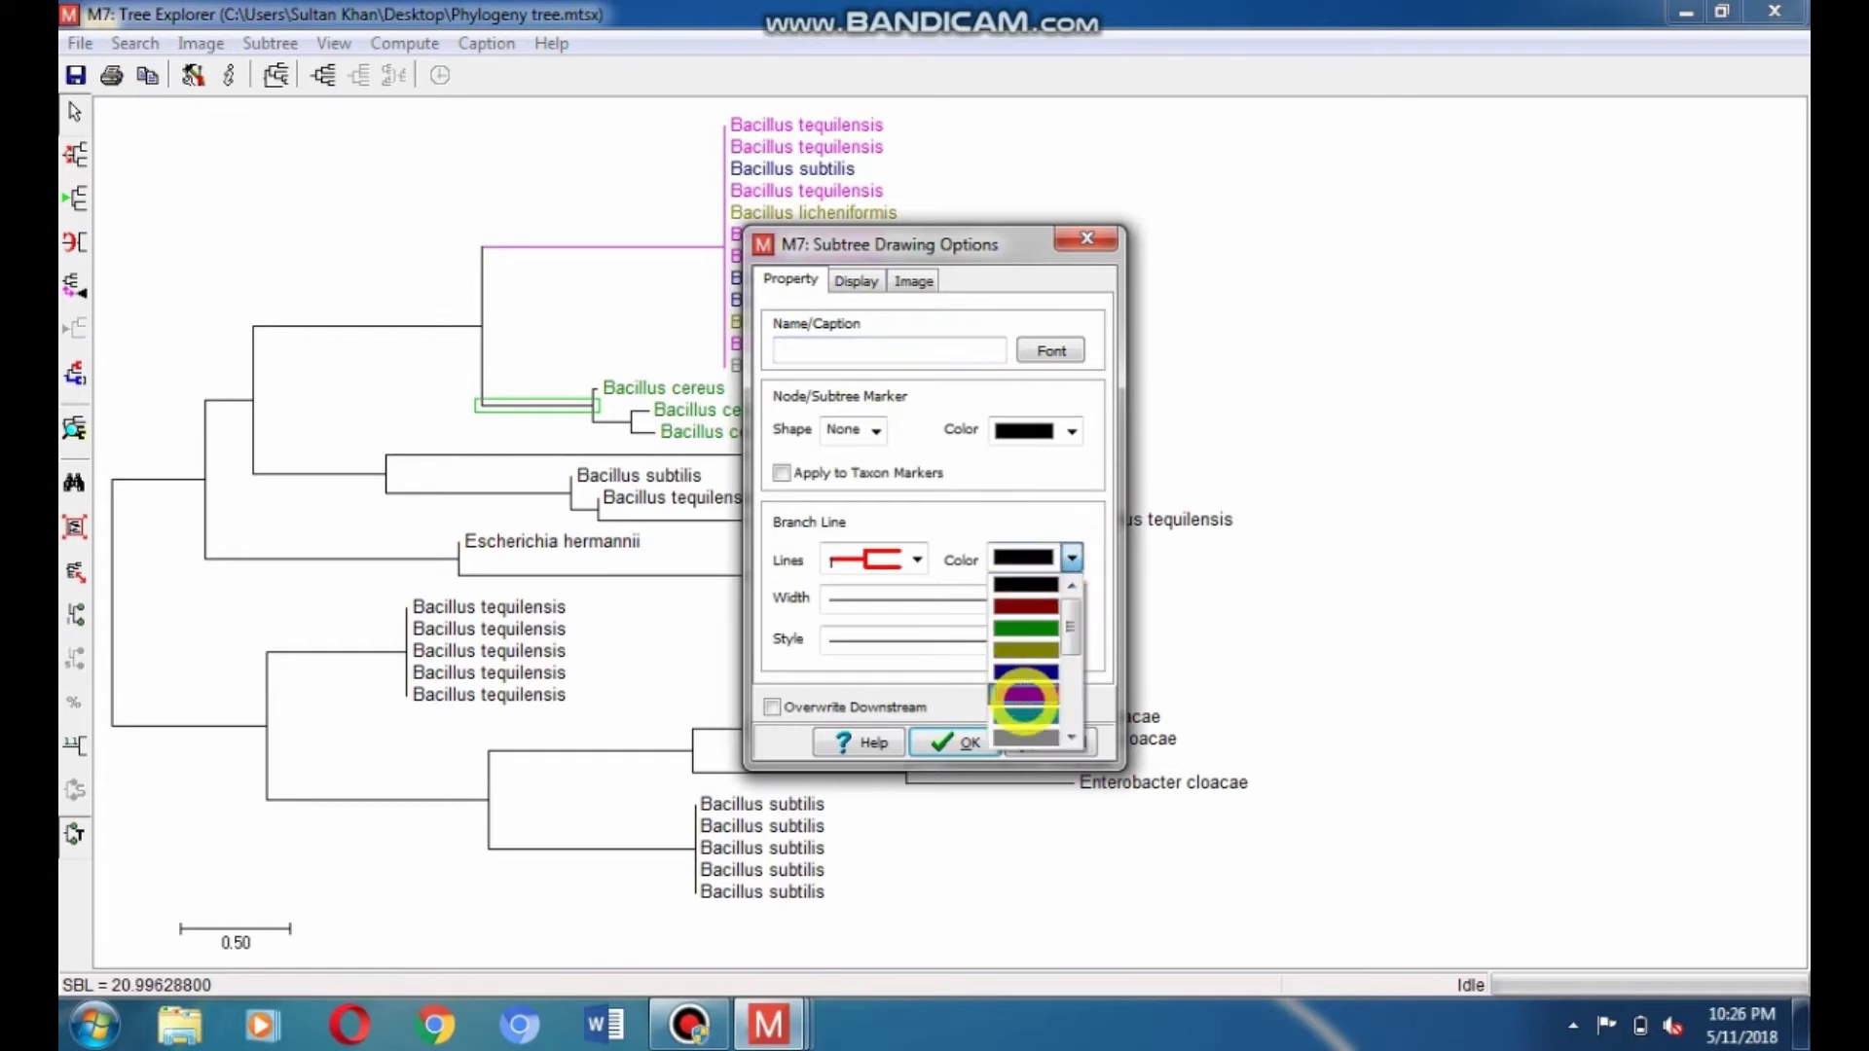
{"action": "left_click", "coordinate": [1033, 629]}
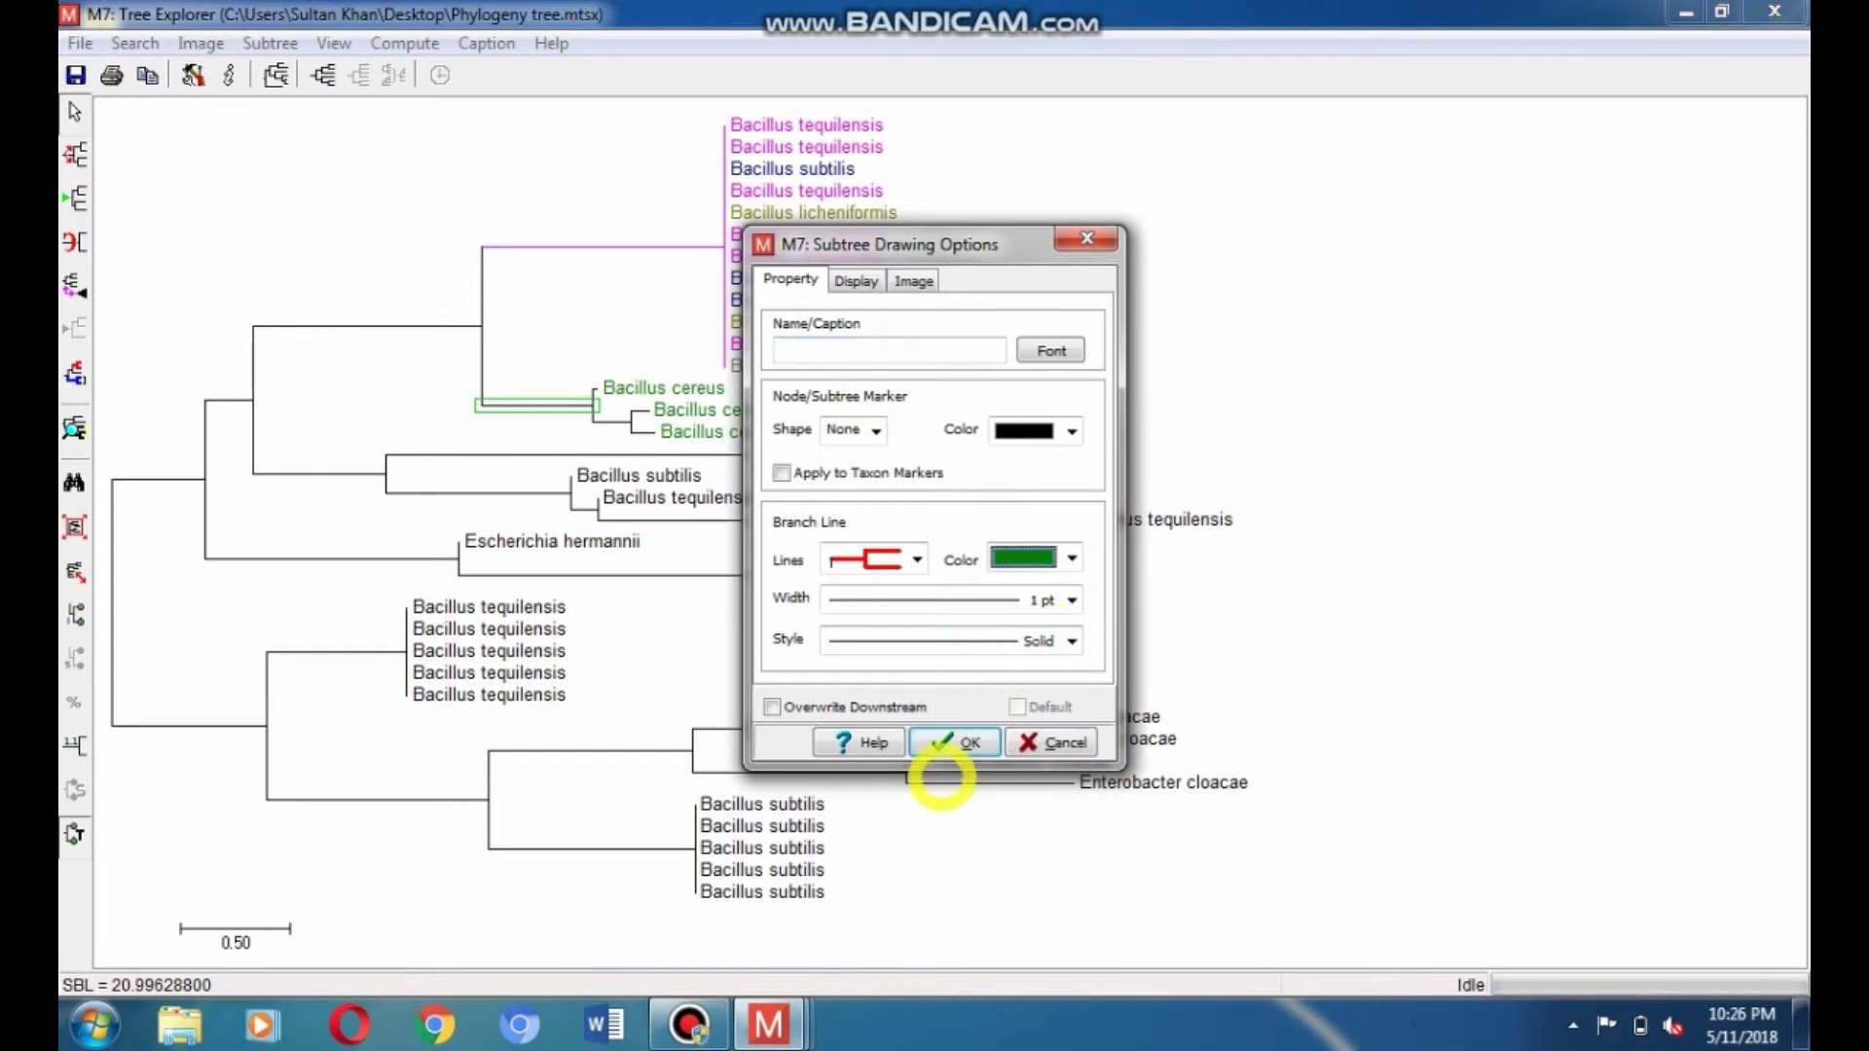
{"action": "left_click", "coordinate": [954, 743]}
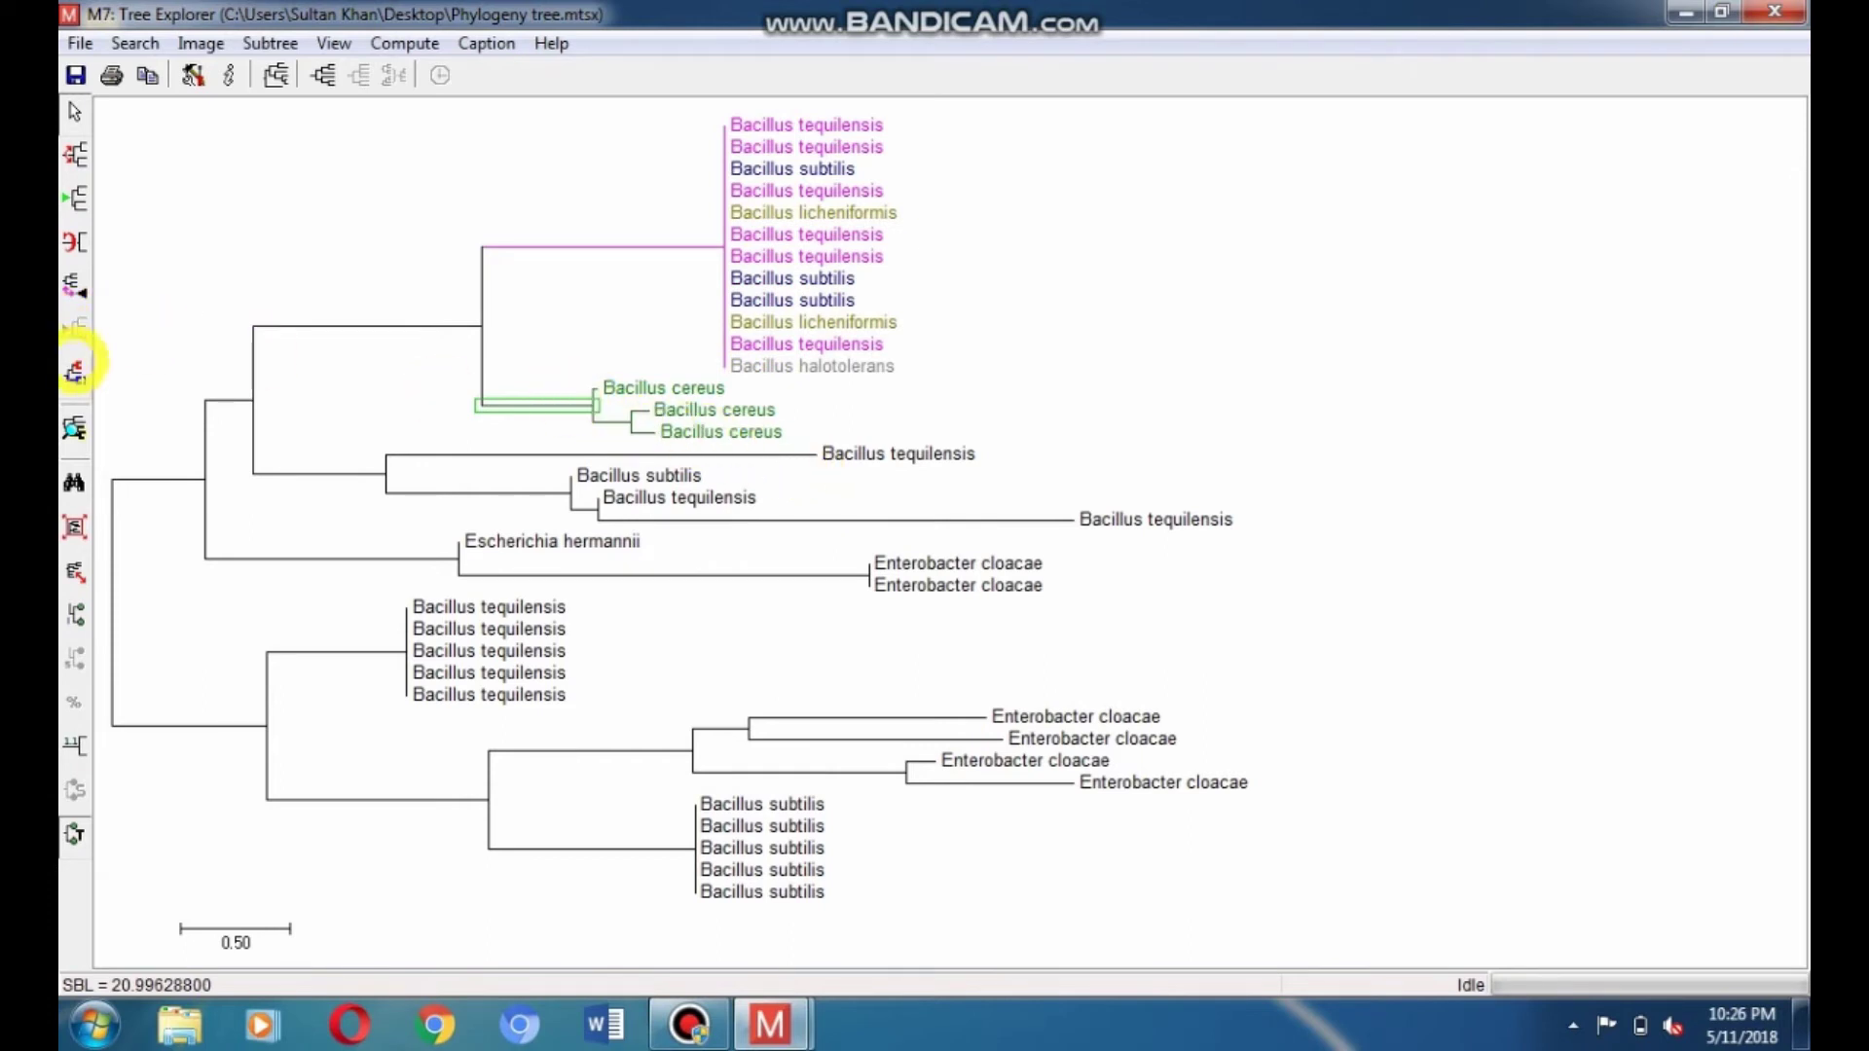
Turn on a caption and a plain line bracket for the cereus clade.
{"action": "left_click", "coordinate": [76, 372]}
{"action": "left_click", "coordinate": [856, 280]}
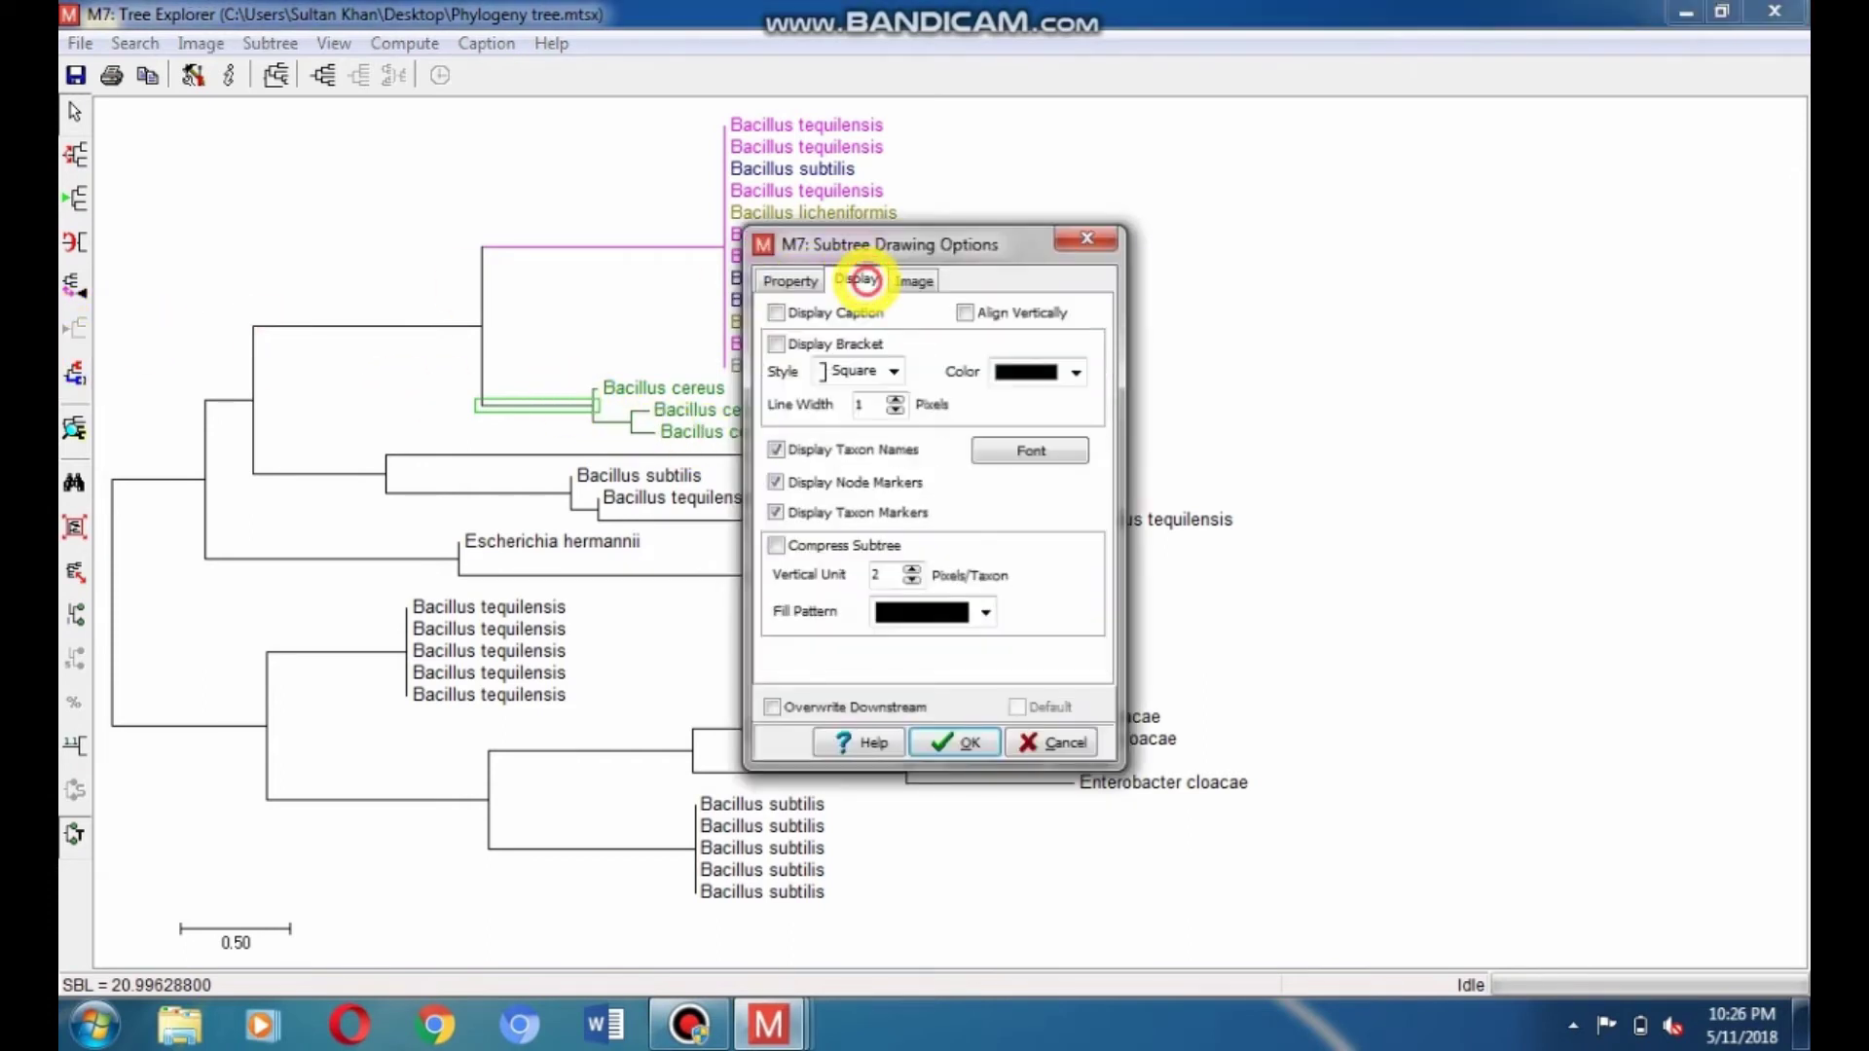
{"action": "left_click", "coordinate": [806, 319]}
{"action": "left_click", "coordinate": [804, 343]}
{"action": "left_click", "coordinate": [893, 370]}
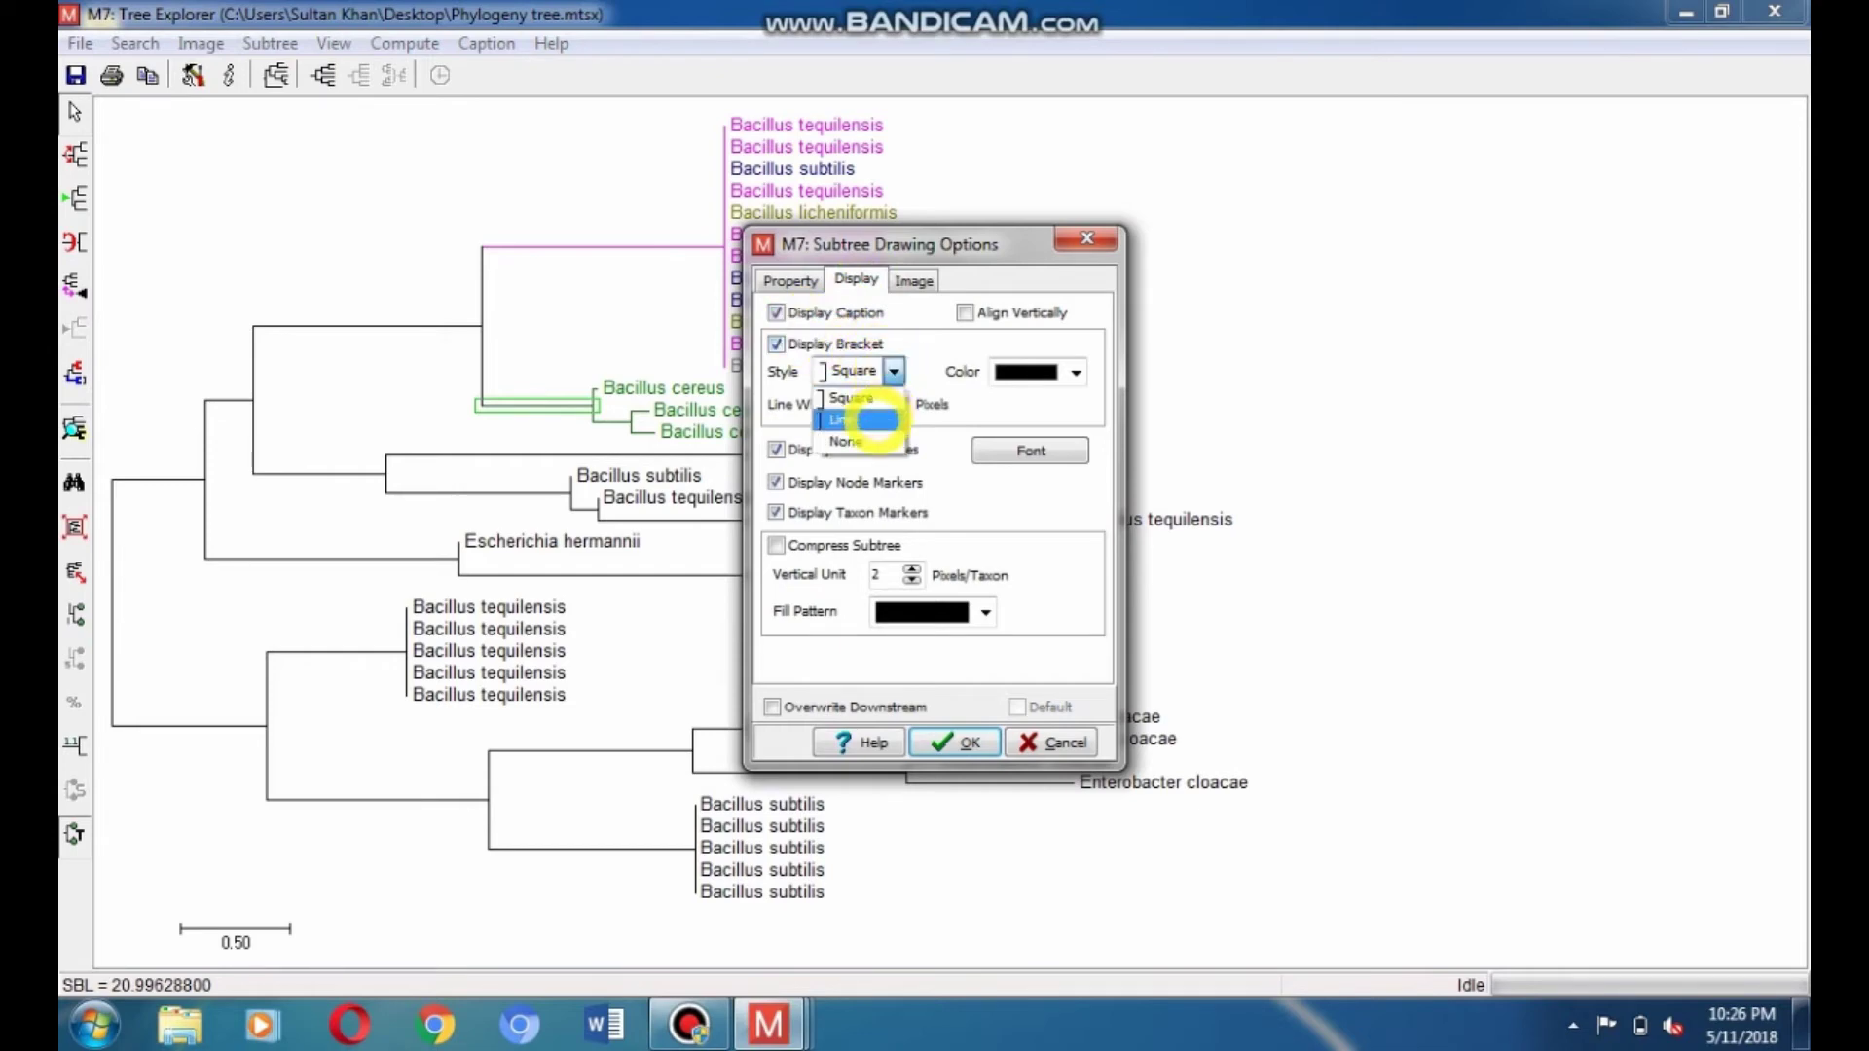
{"action": "left_click", "coordinate": [876, 419]}
{"action": "left_click", "coordinate": [798, 281]}
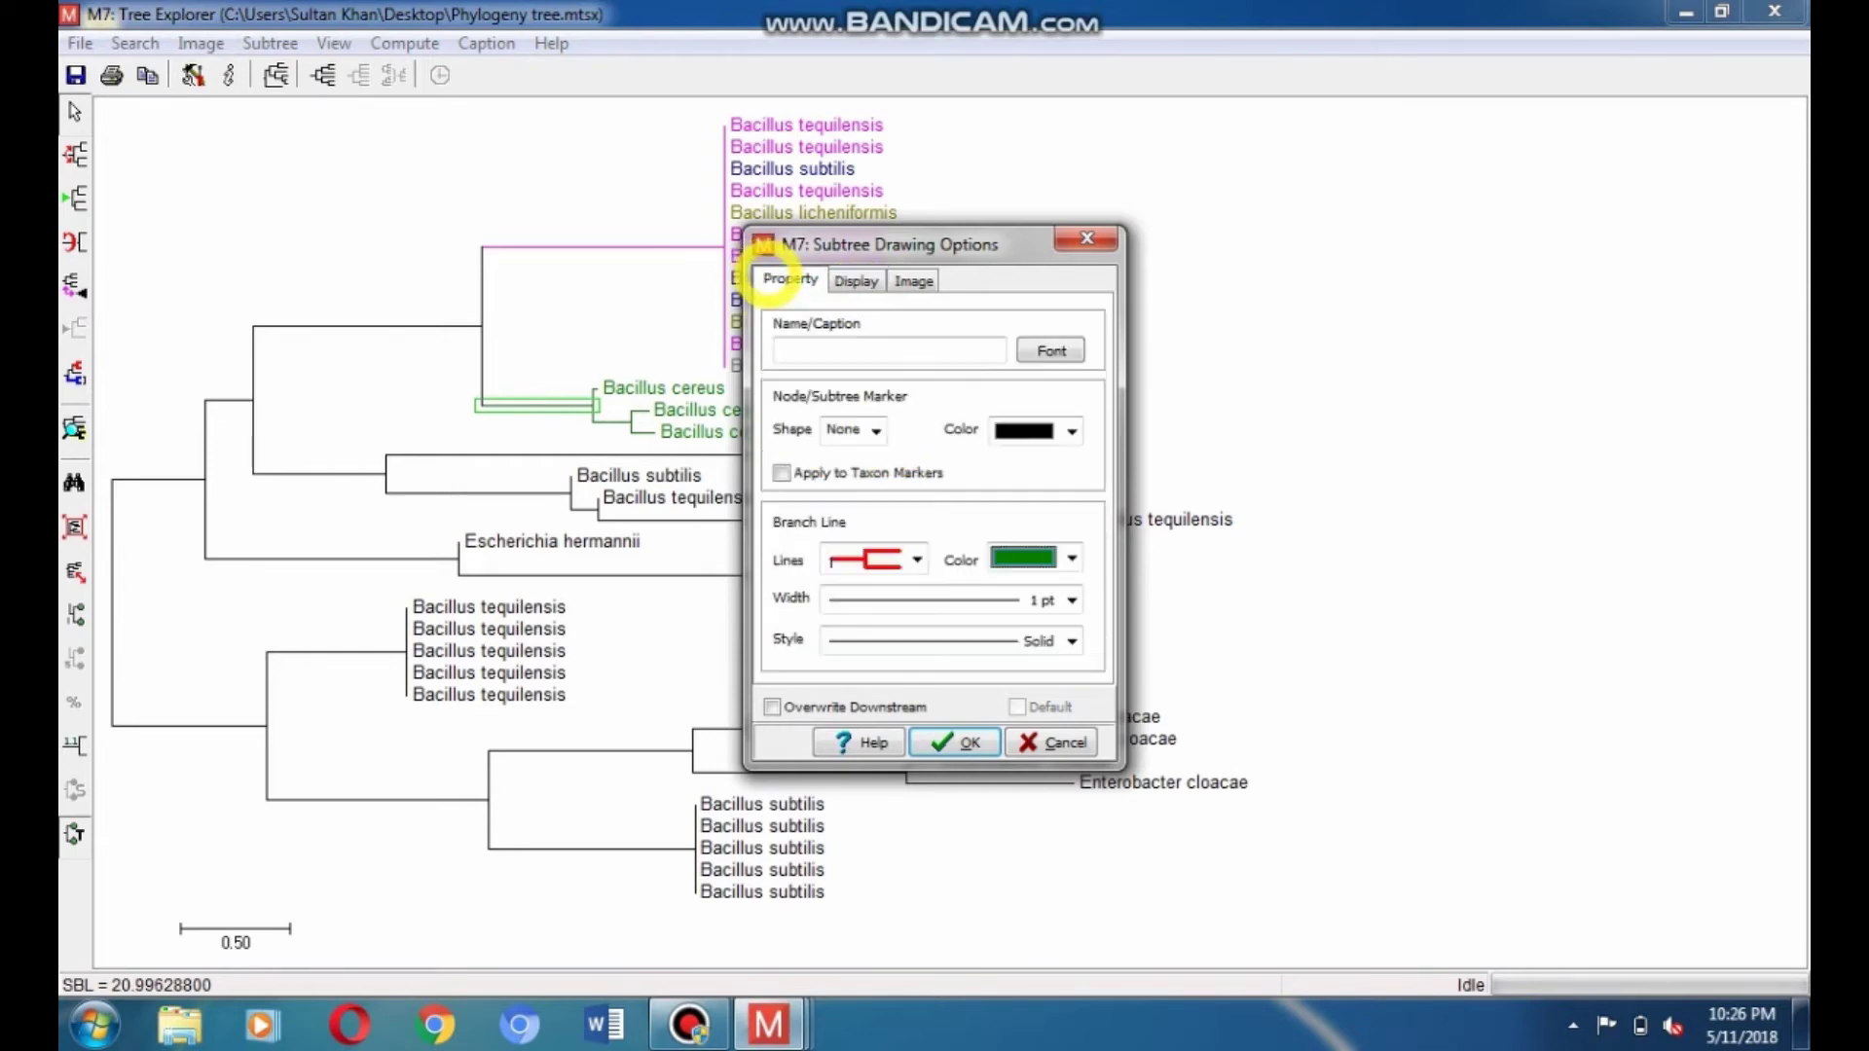
Caption the clade 'Cereus' in a green, size 10 font.
{"action": "left_click", "coordinate": [863, 345]}
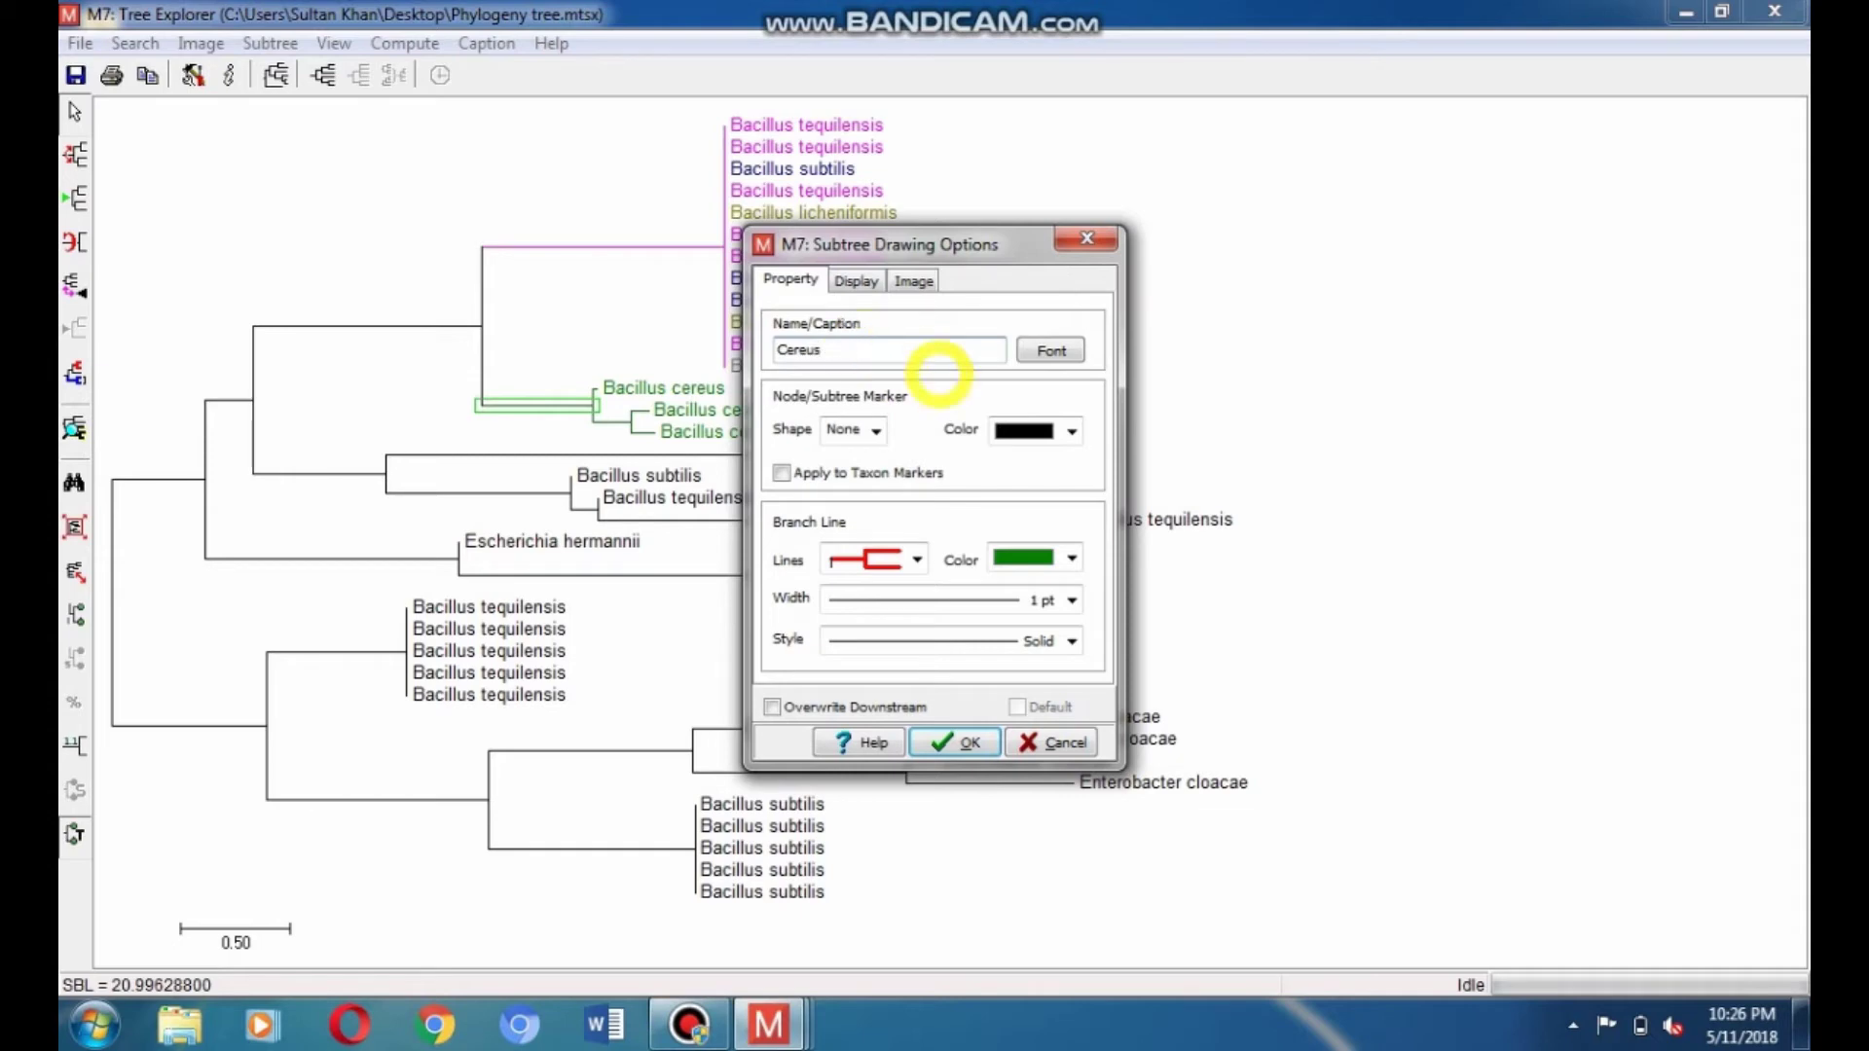
{"action": "left_click", "coordinate": [1030, 348]}
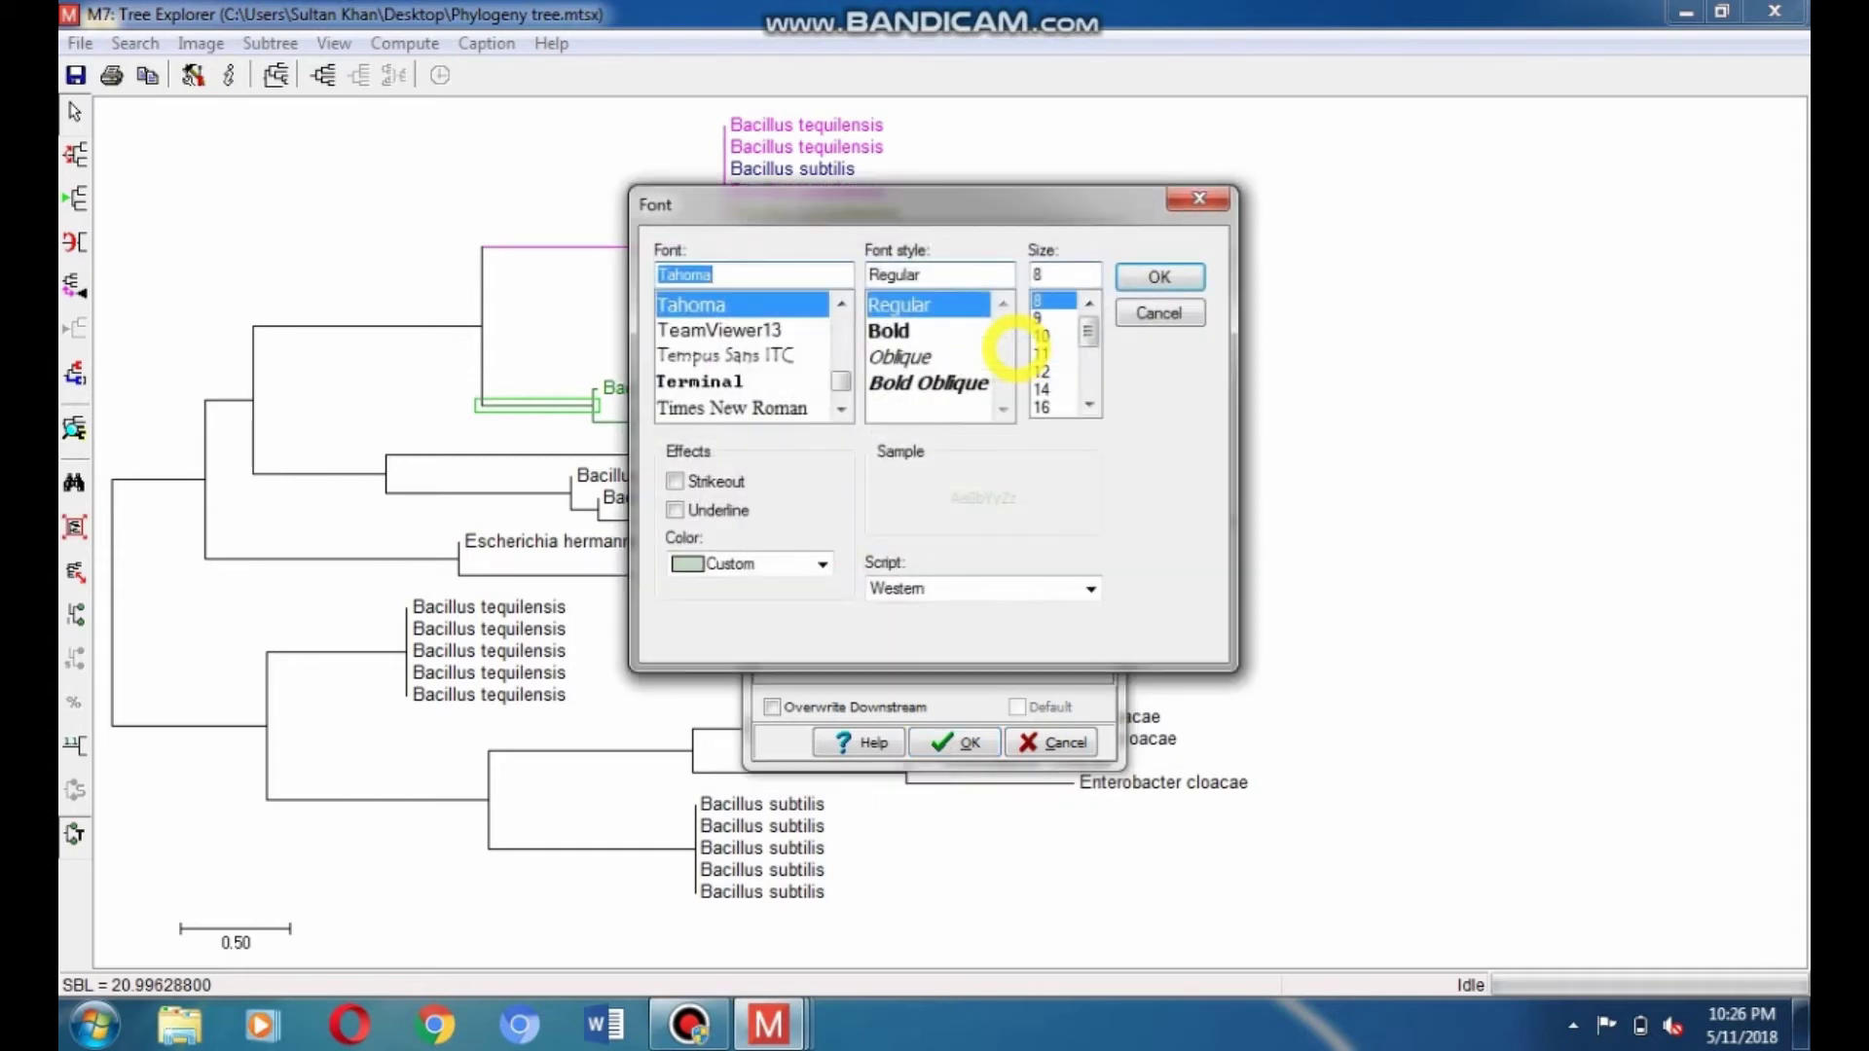
{"action": "left_click", "coordinate": [822, 563]}
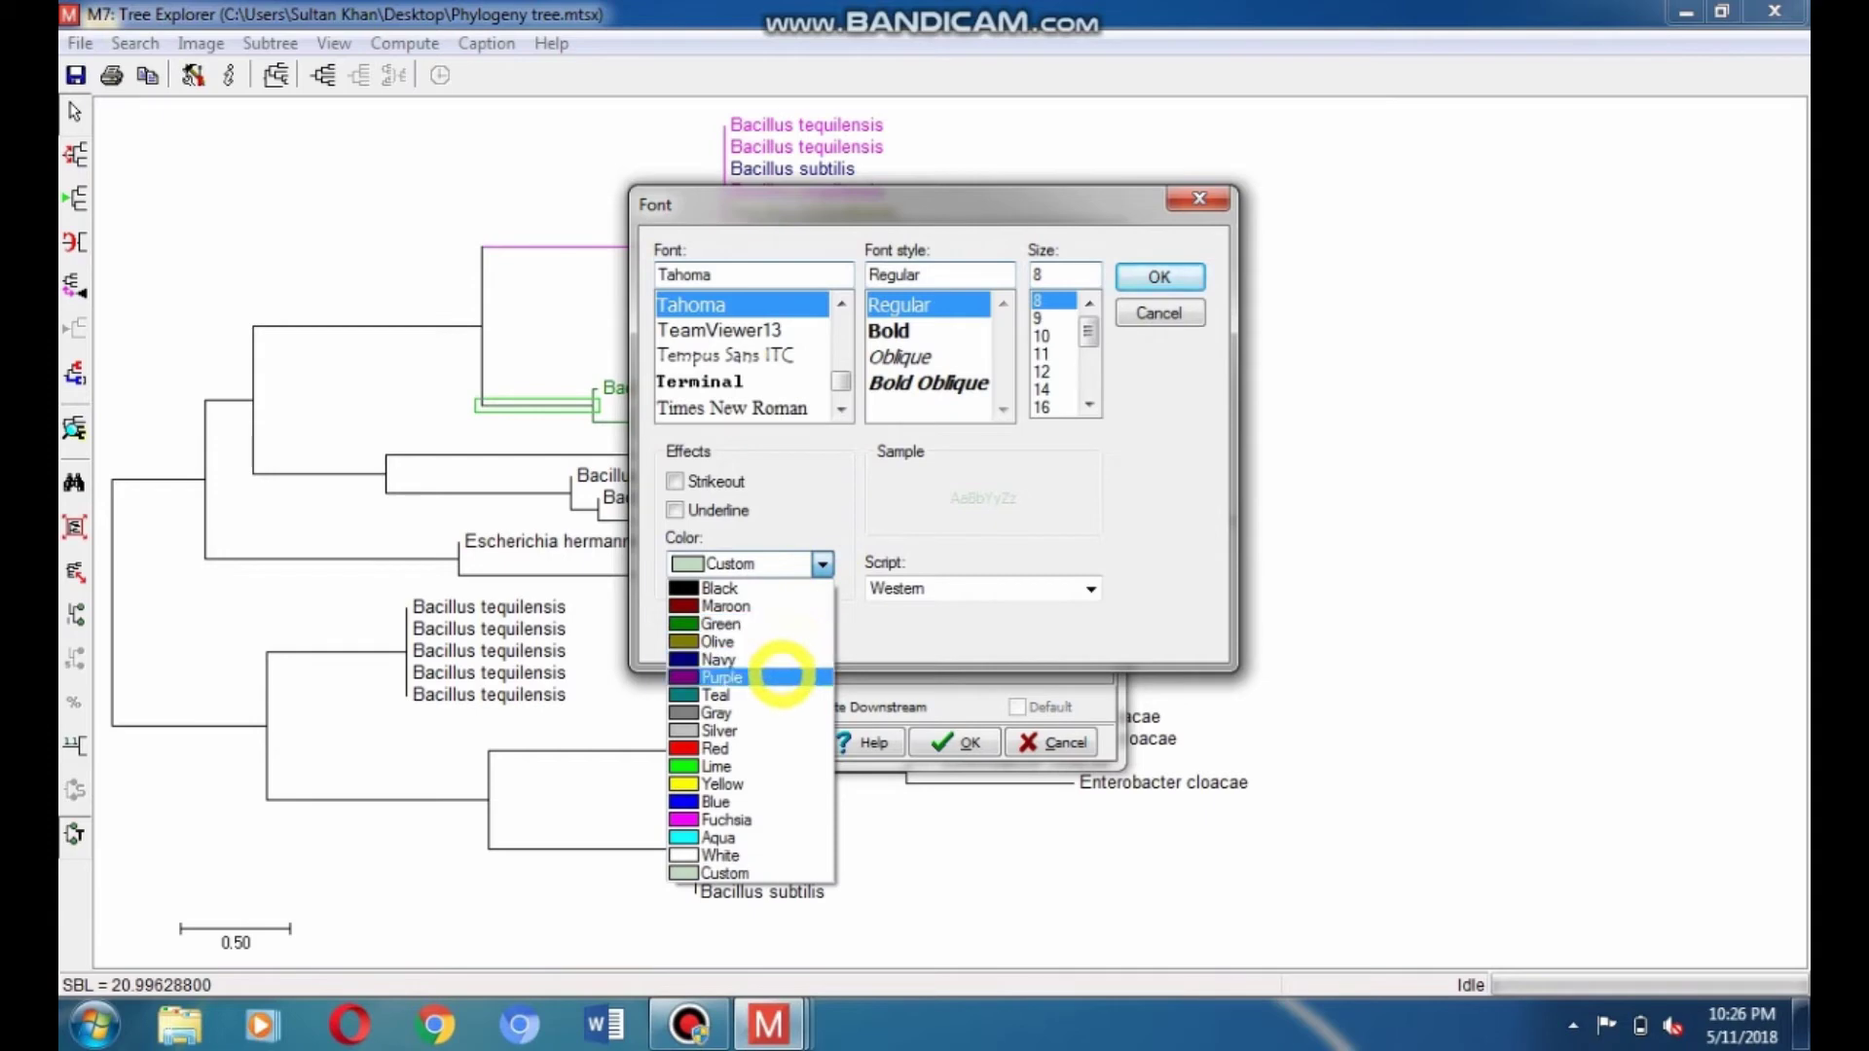
{"action": "left_click", "coordinate": [764, 623]}
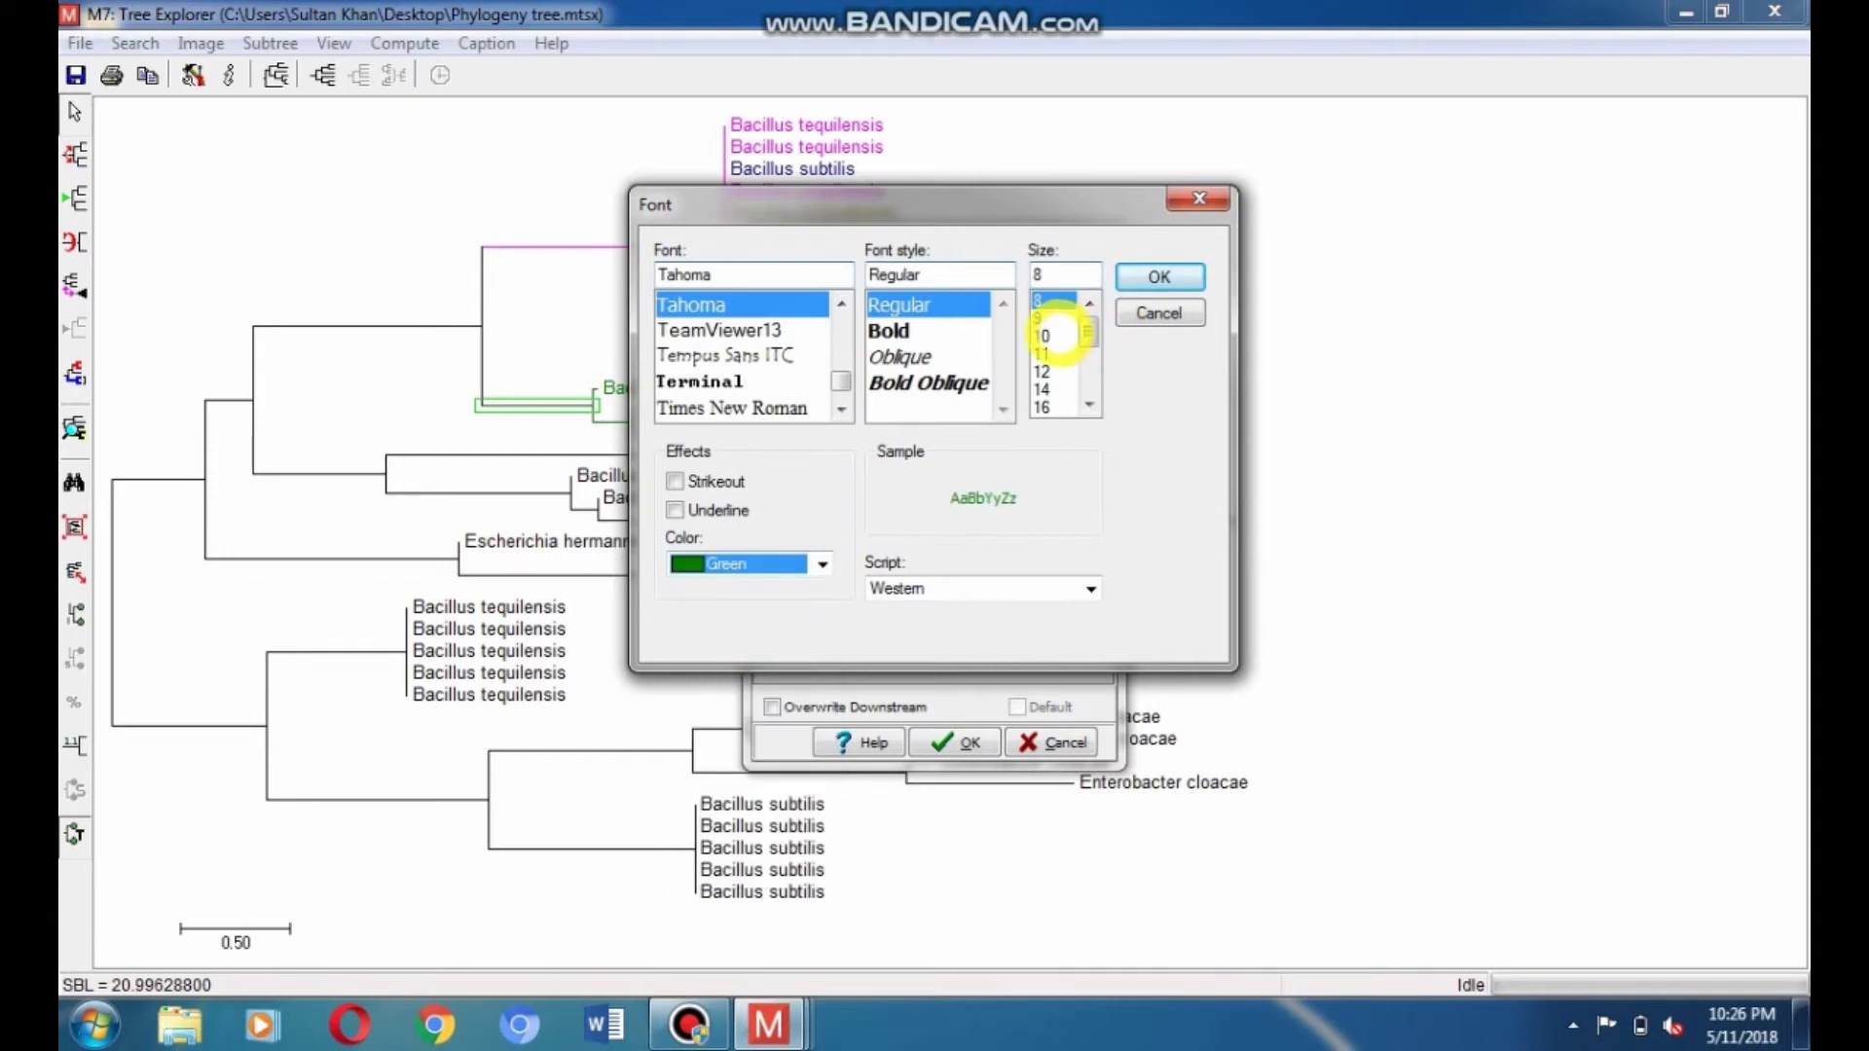
{"action": "left_click", "coordinate": [1042, 336]}
{"action": "left_click", "coordinate": [1160, 275]}
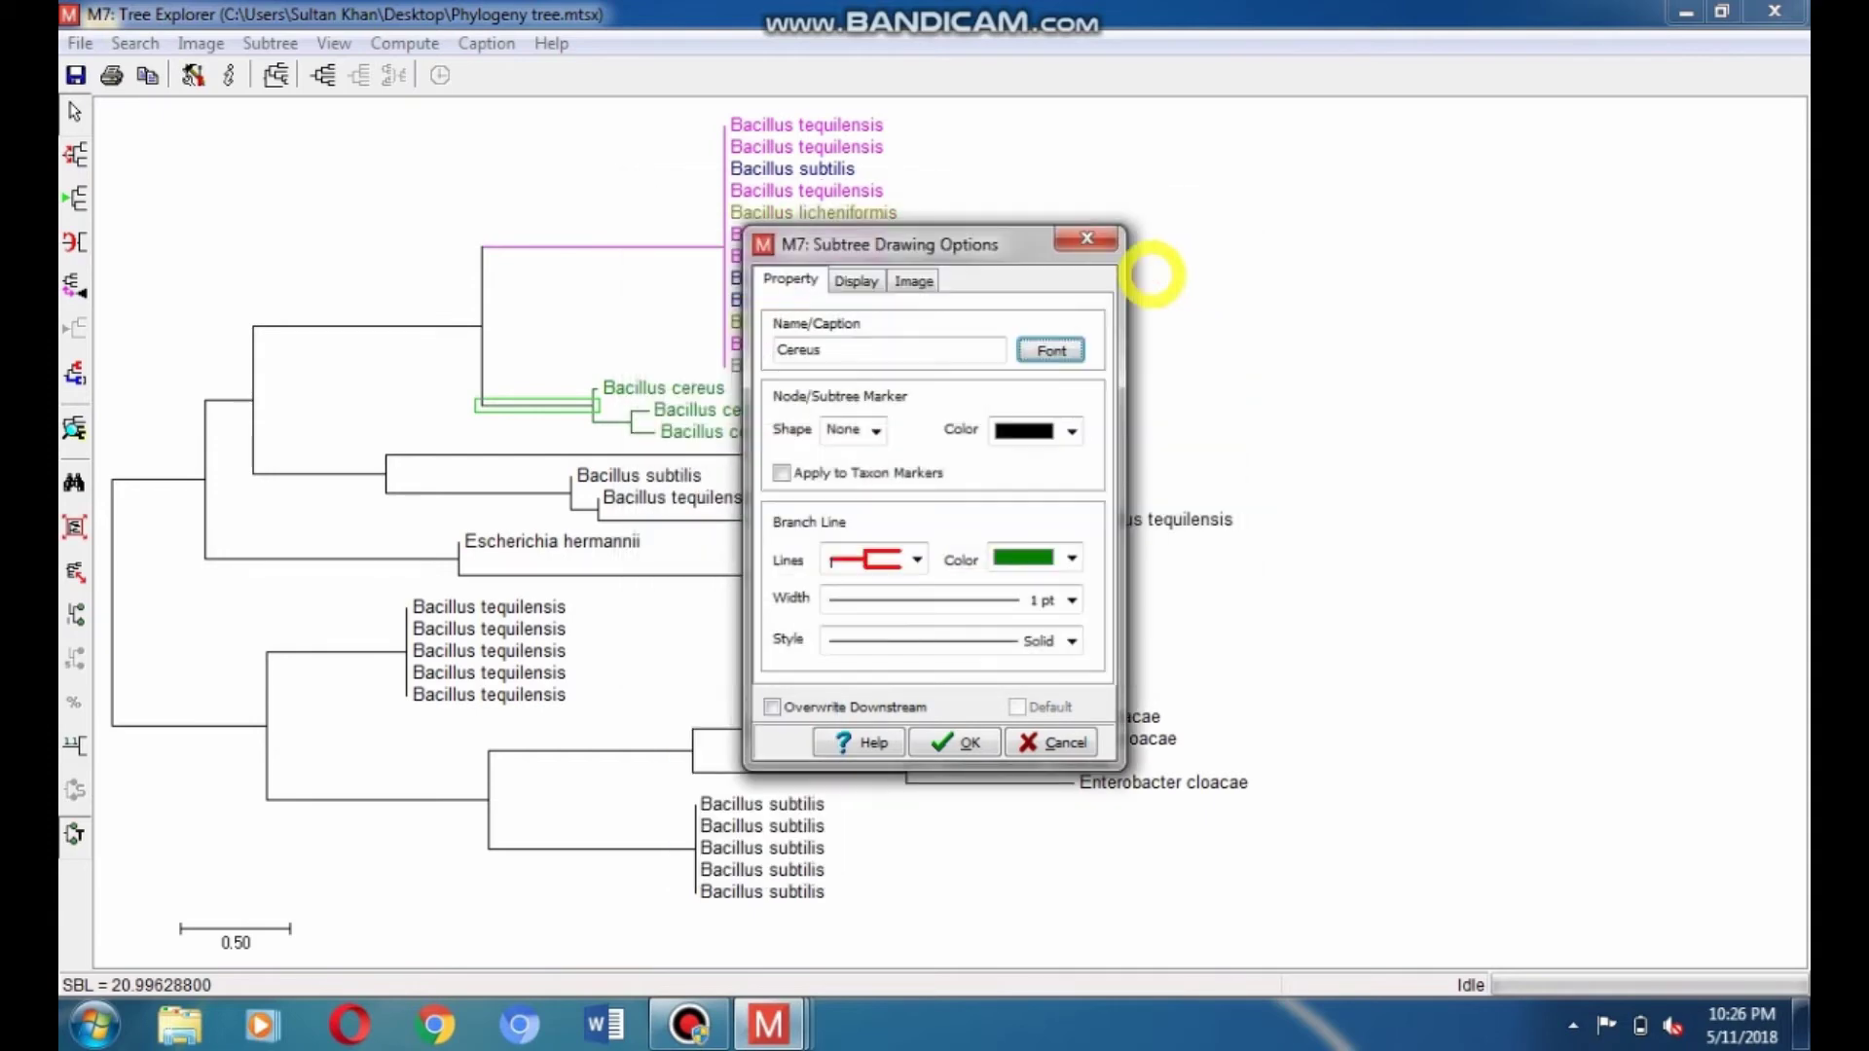
{"action": "left_click", "coordinate": [945, 743]}
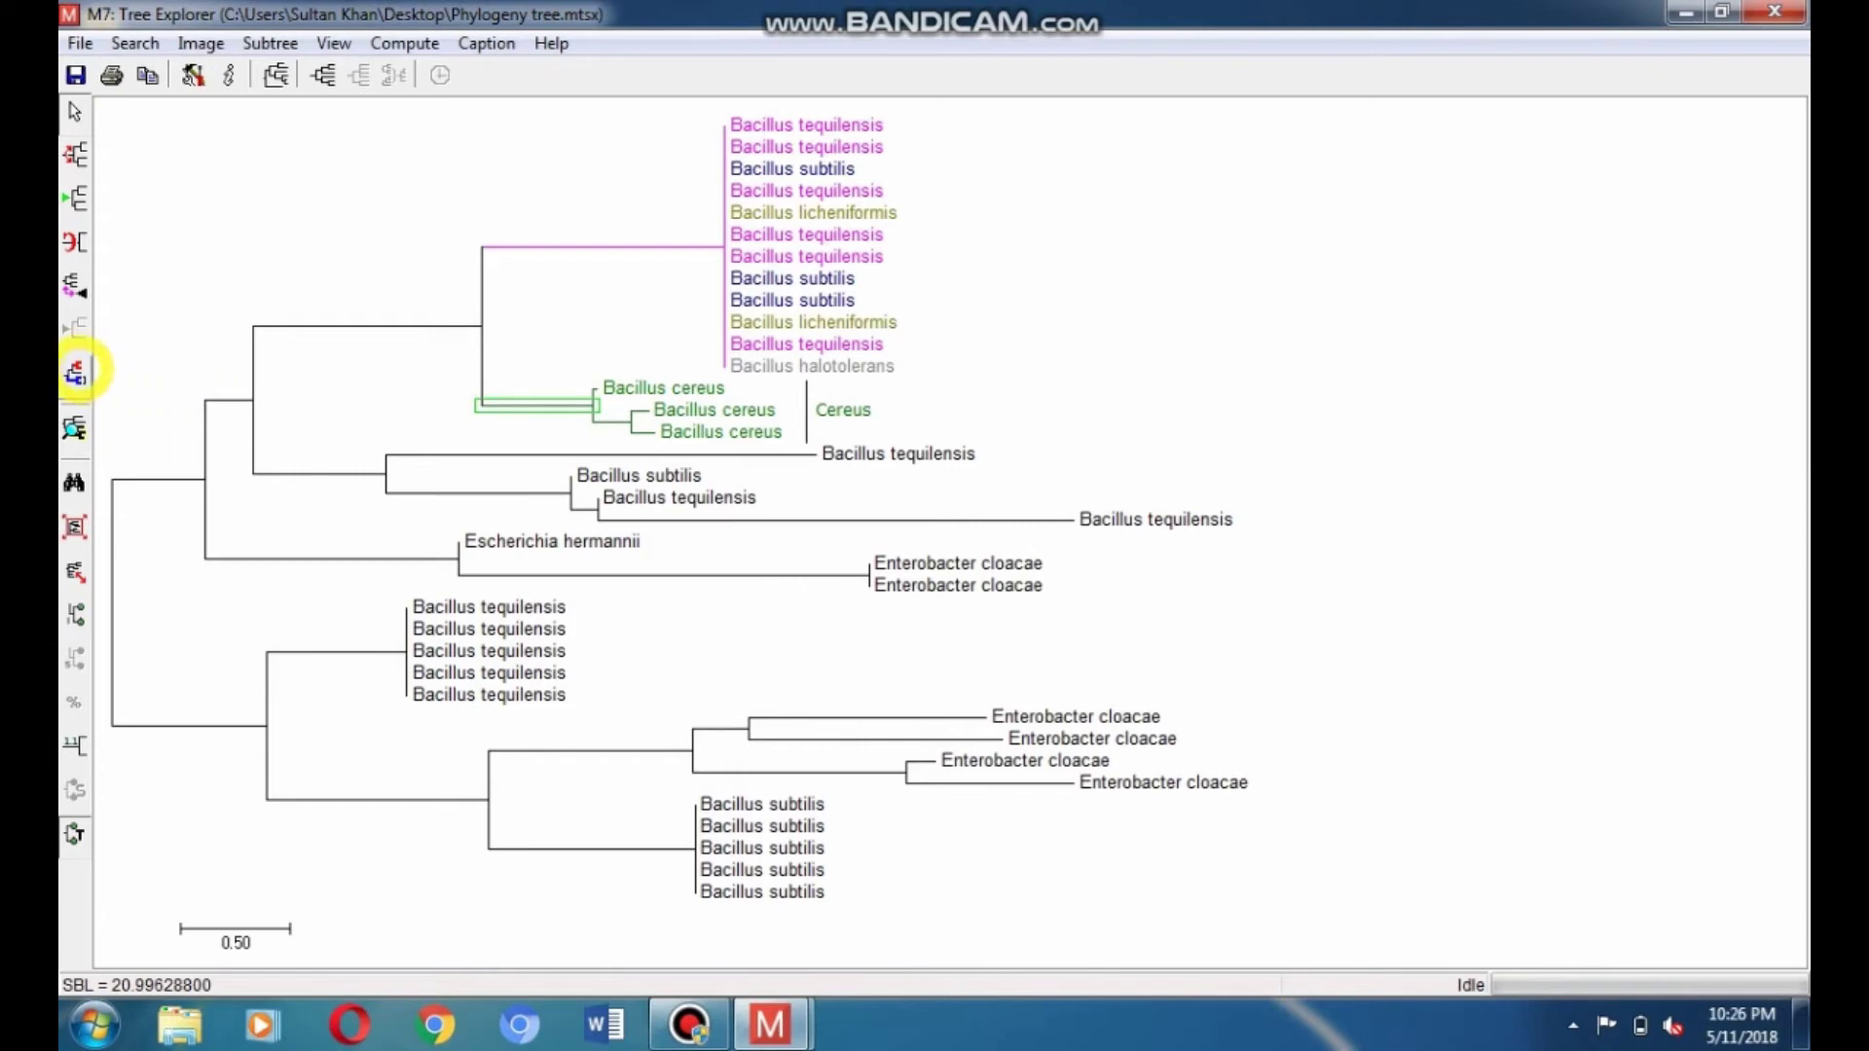
Color the Cereus clade's bracket green.
{"action": "left_click", "coordinate": [75, 374]}
{"action": "left_click", "coordinate": [856, 280]}
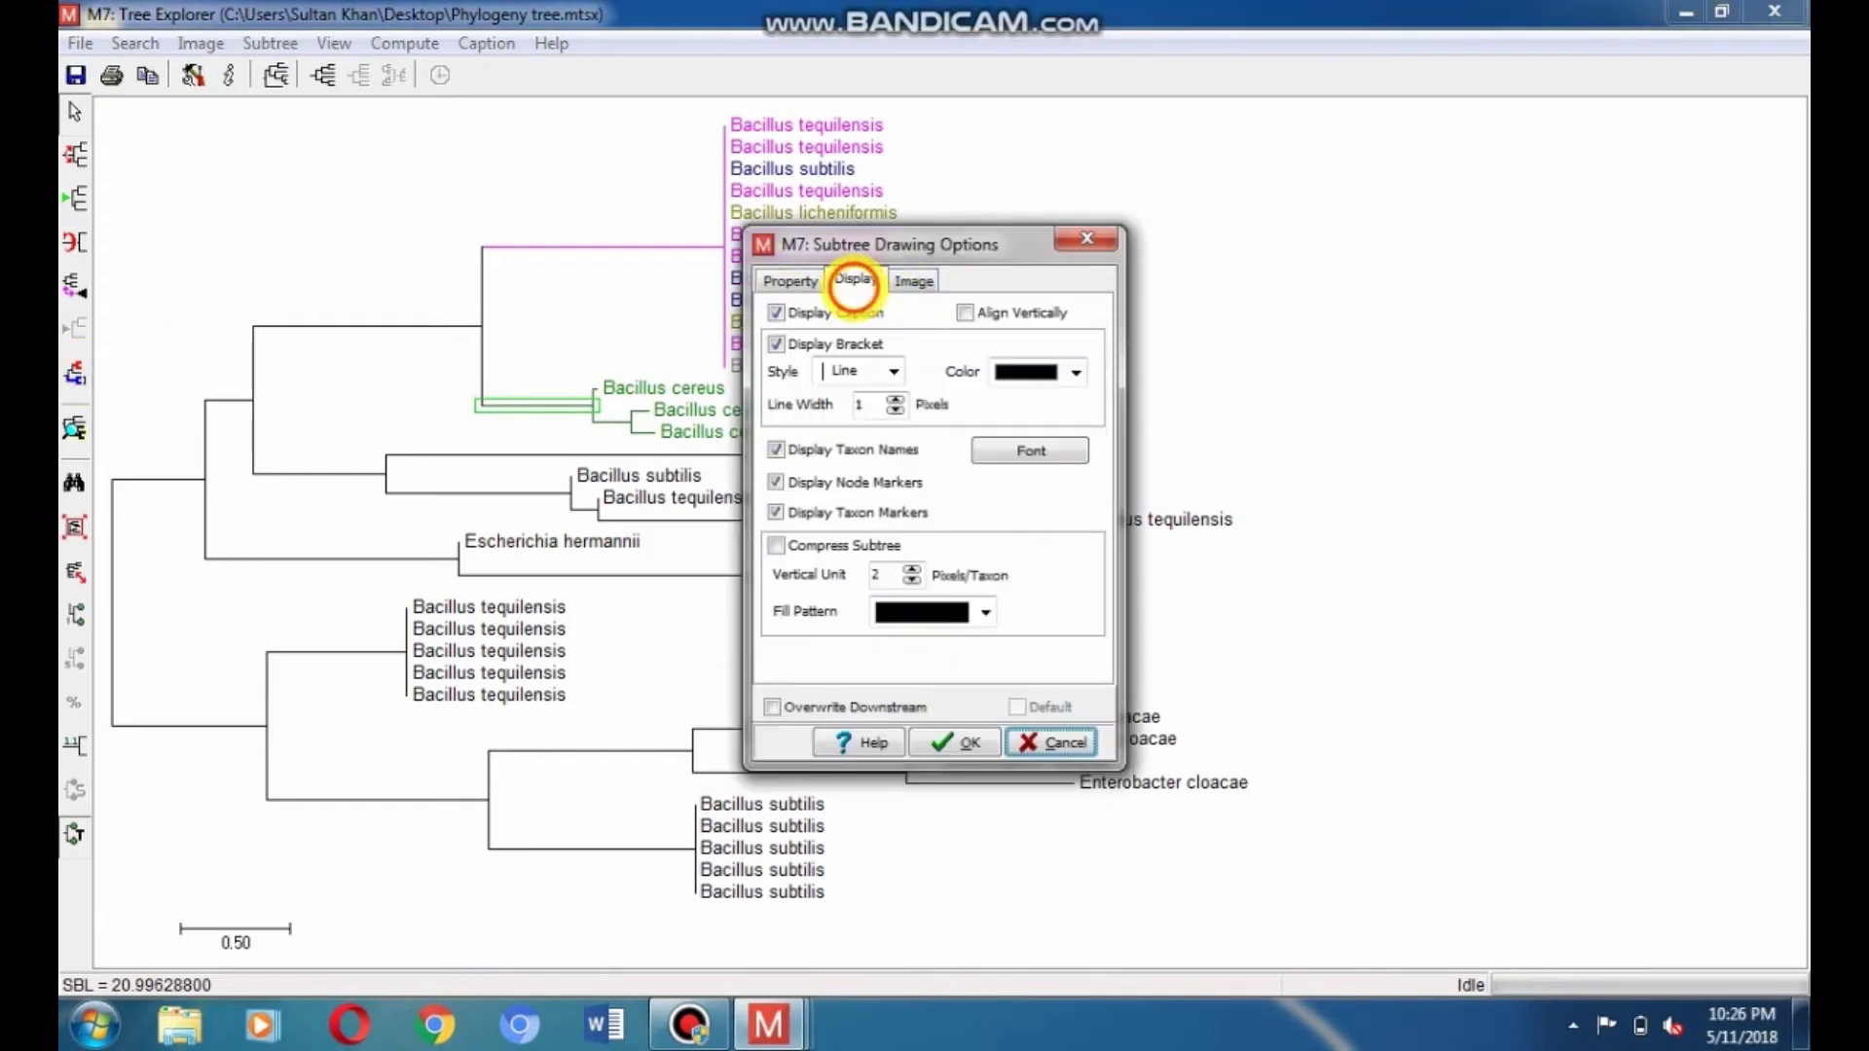
{"action": "left_click", "coordinate": [1075, 372]}
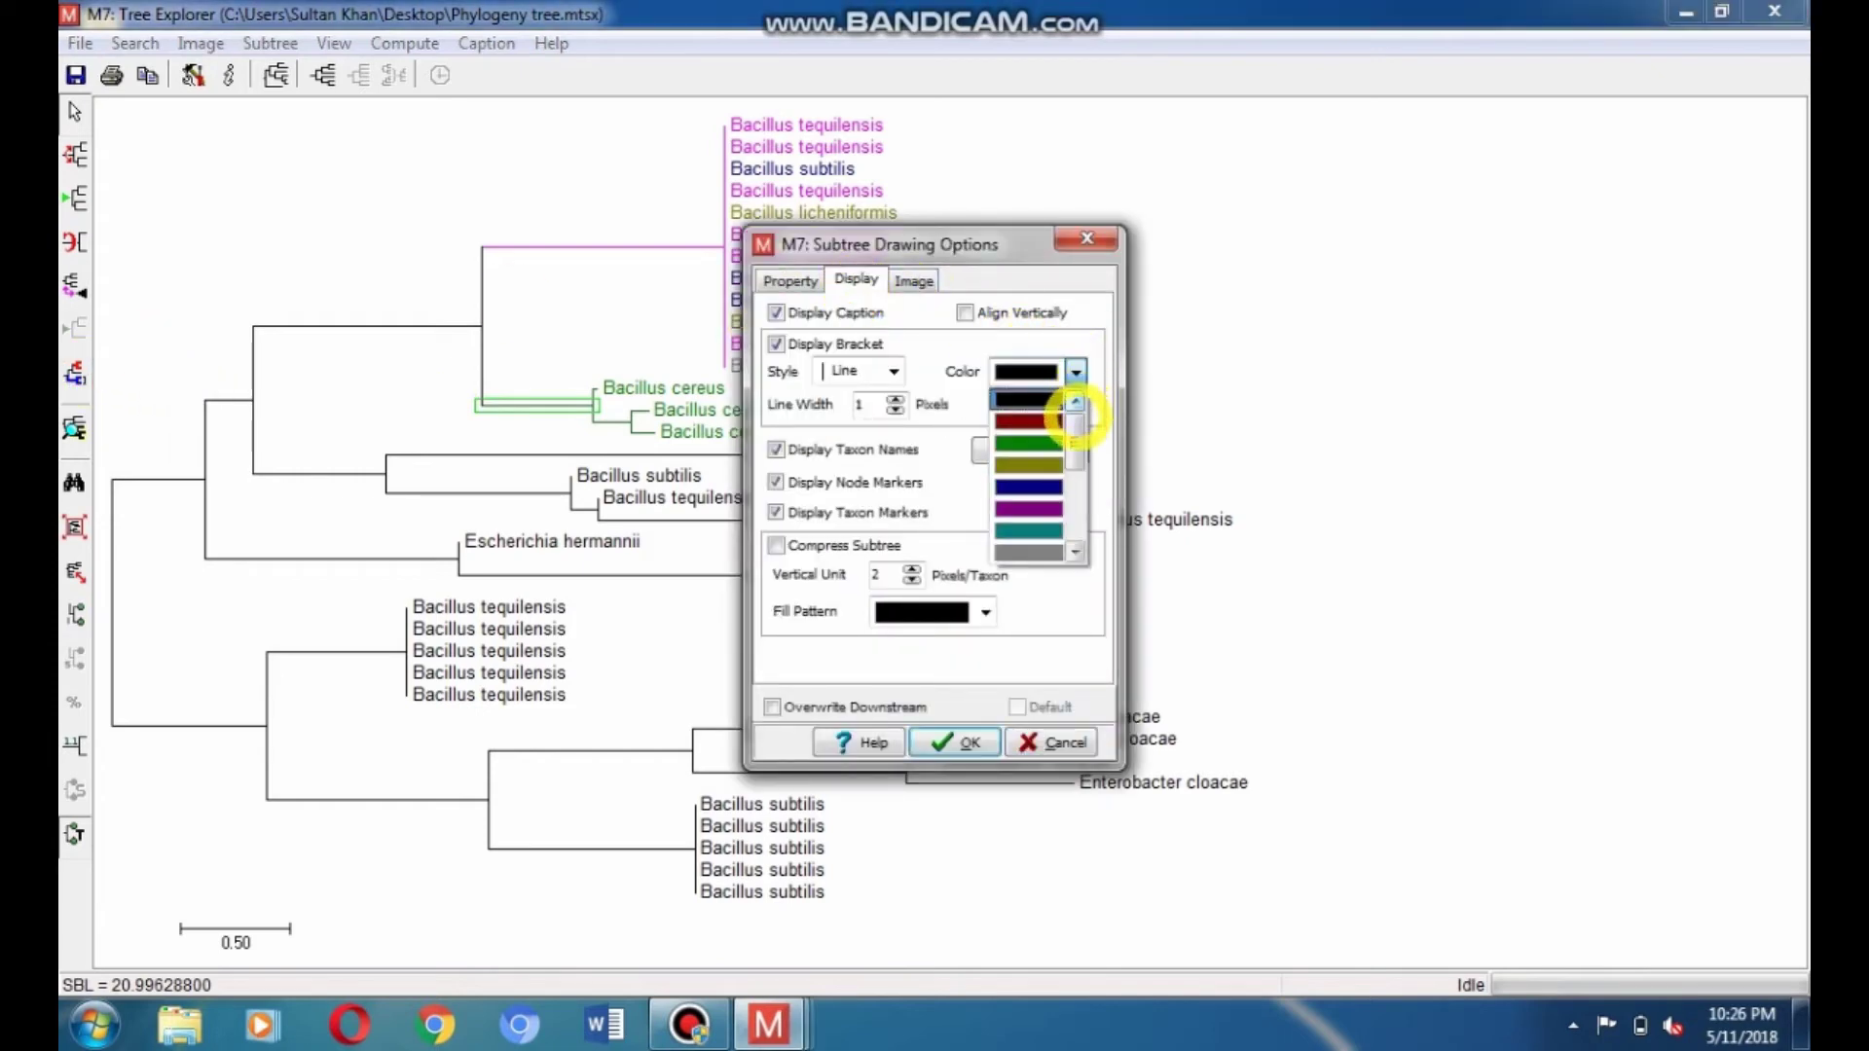
{"action": "left_click", "coordinate": [1050, 437]}
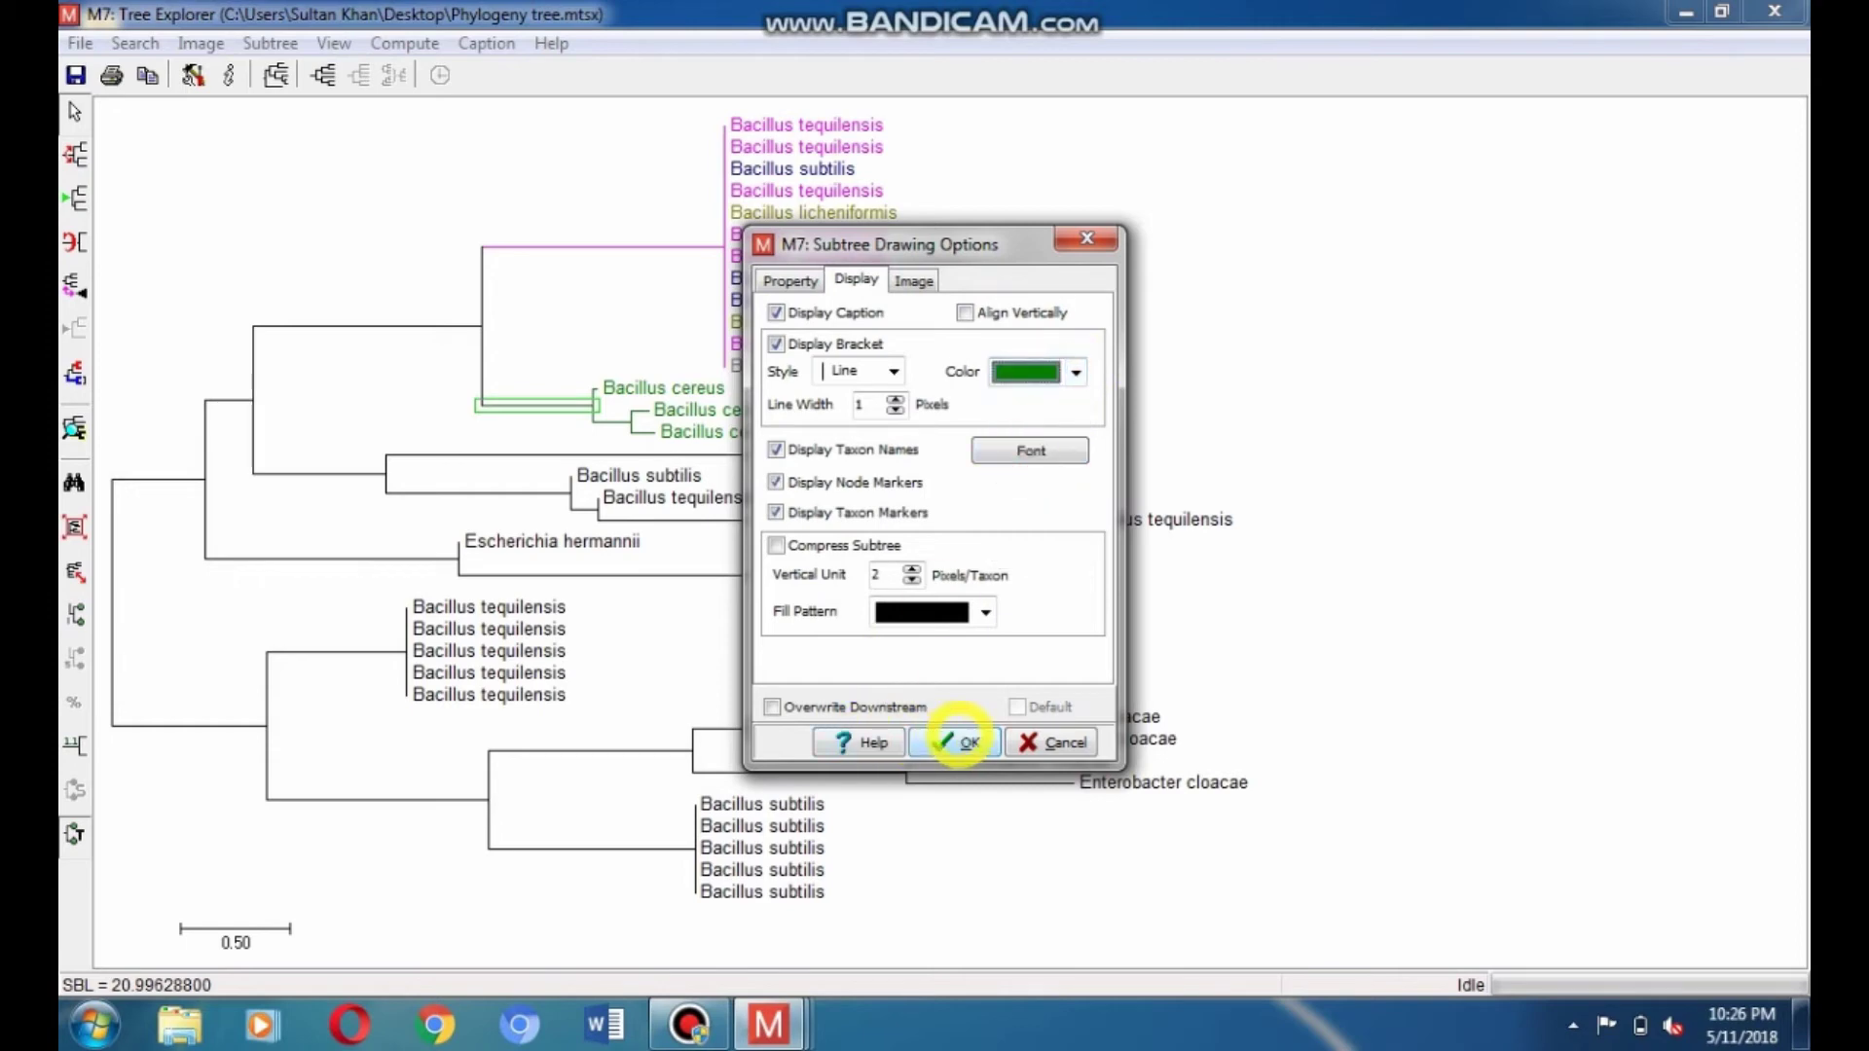
{"action": "left_click", "coordinate": [955, 741]}
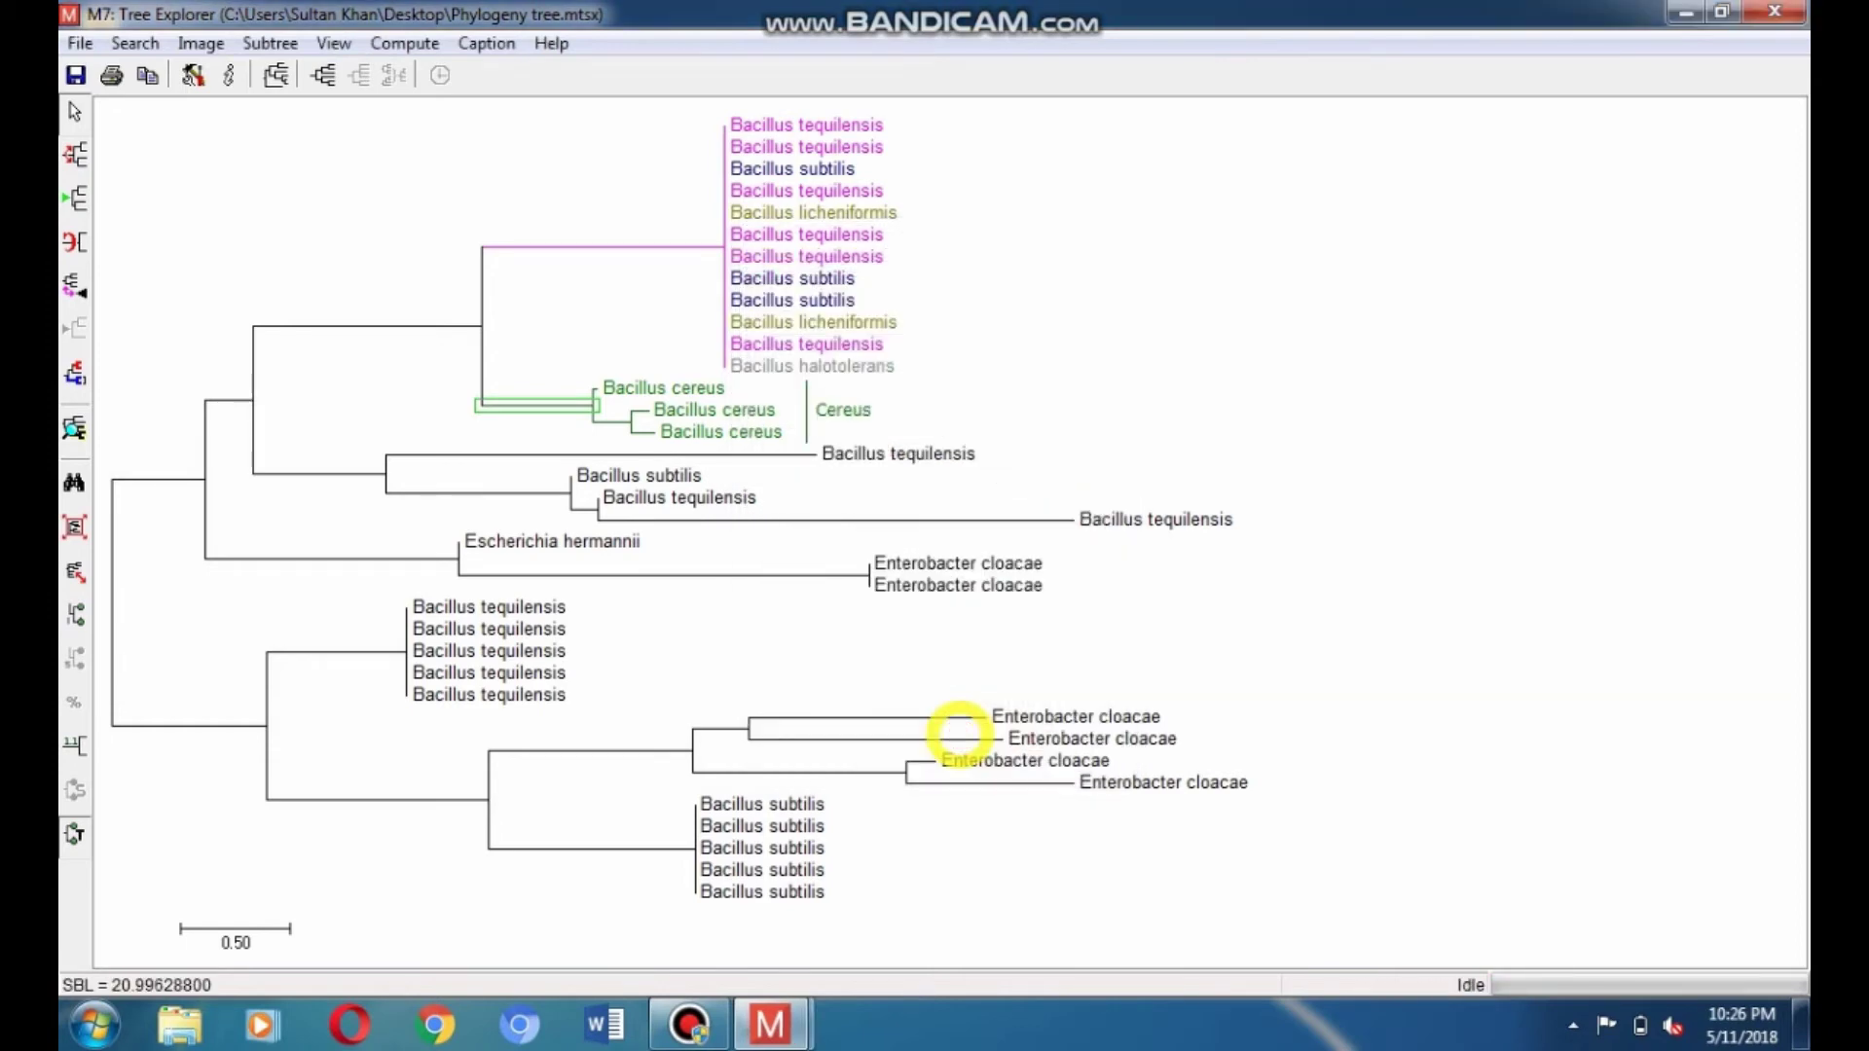
Select the tequilensis/subtilis subtree, hide its bracket and caption, and make its names Fuchsia.
{"action": "left_click", "coordinate": [386, 474]}
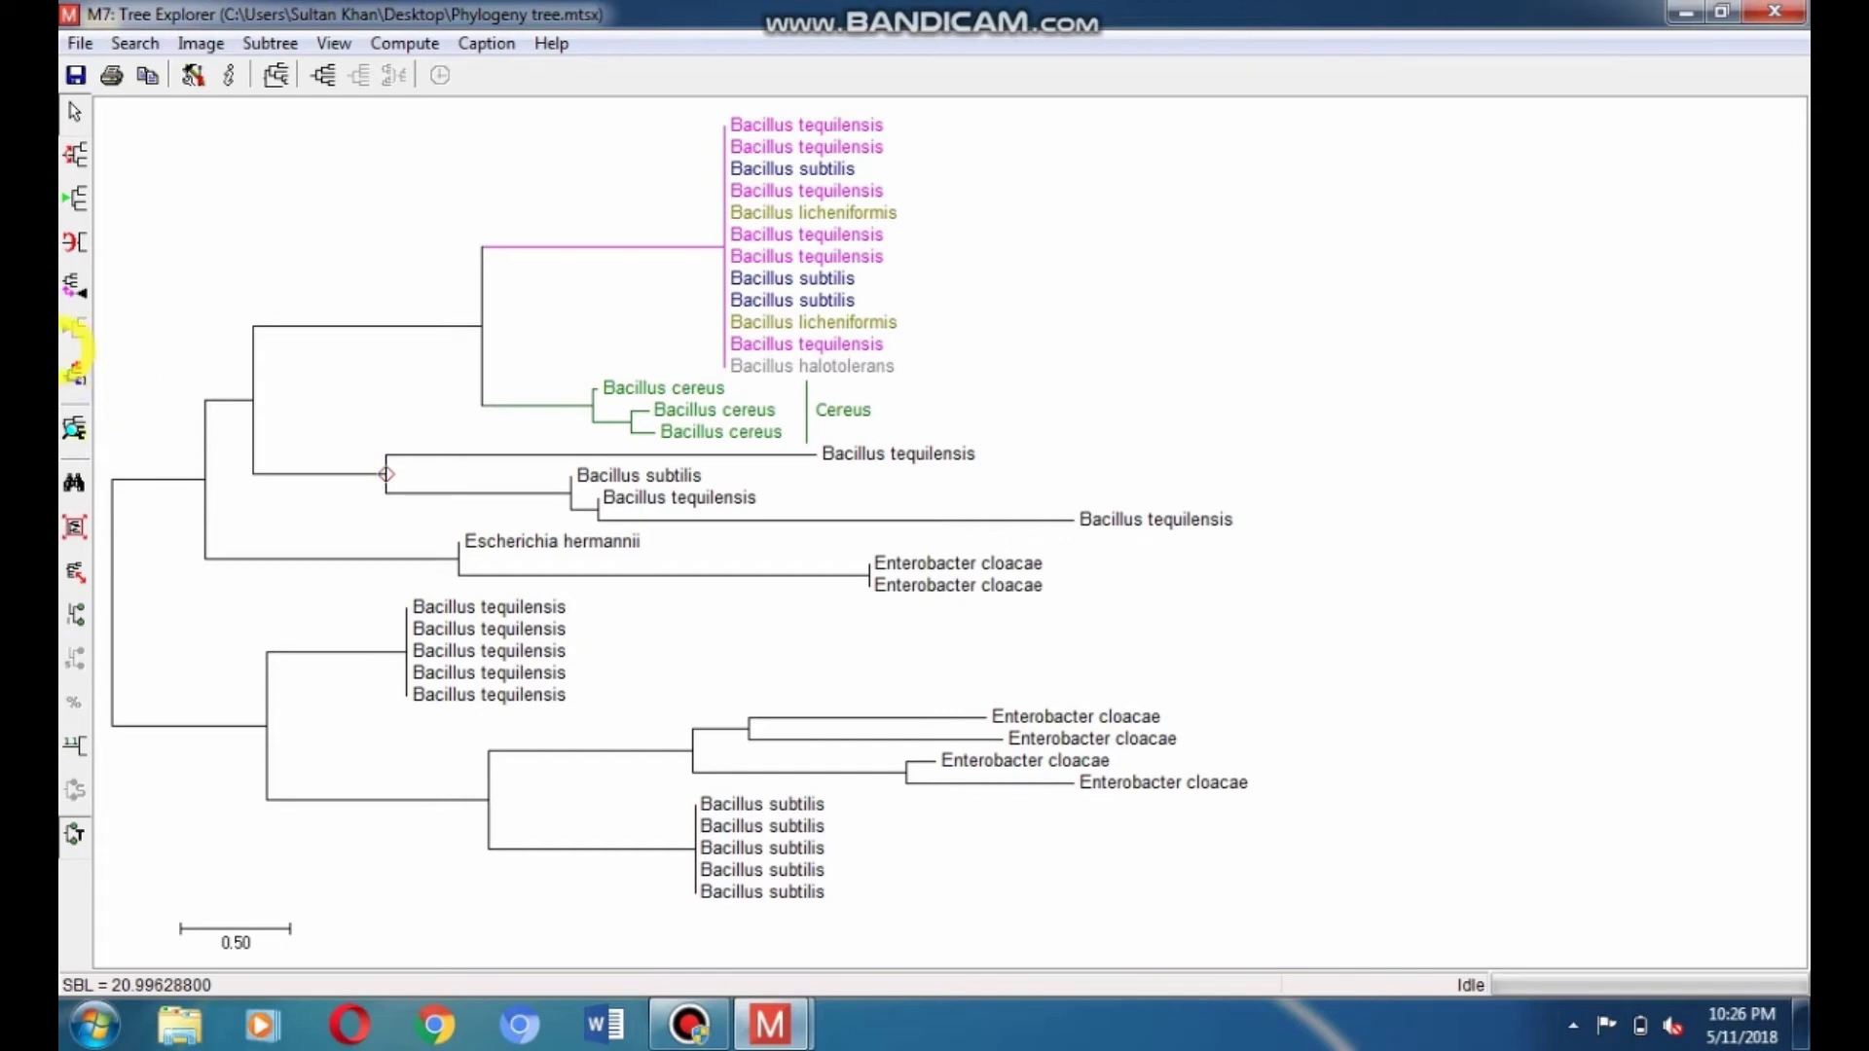
{"action": "left_click", "coordinate": [76, 378]}
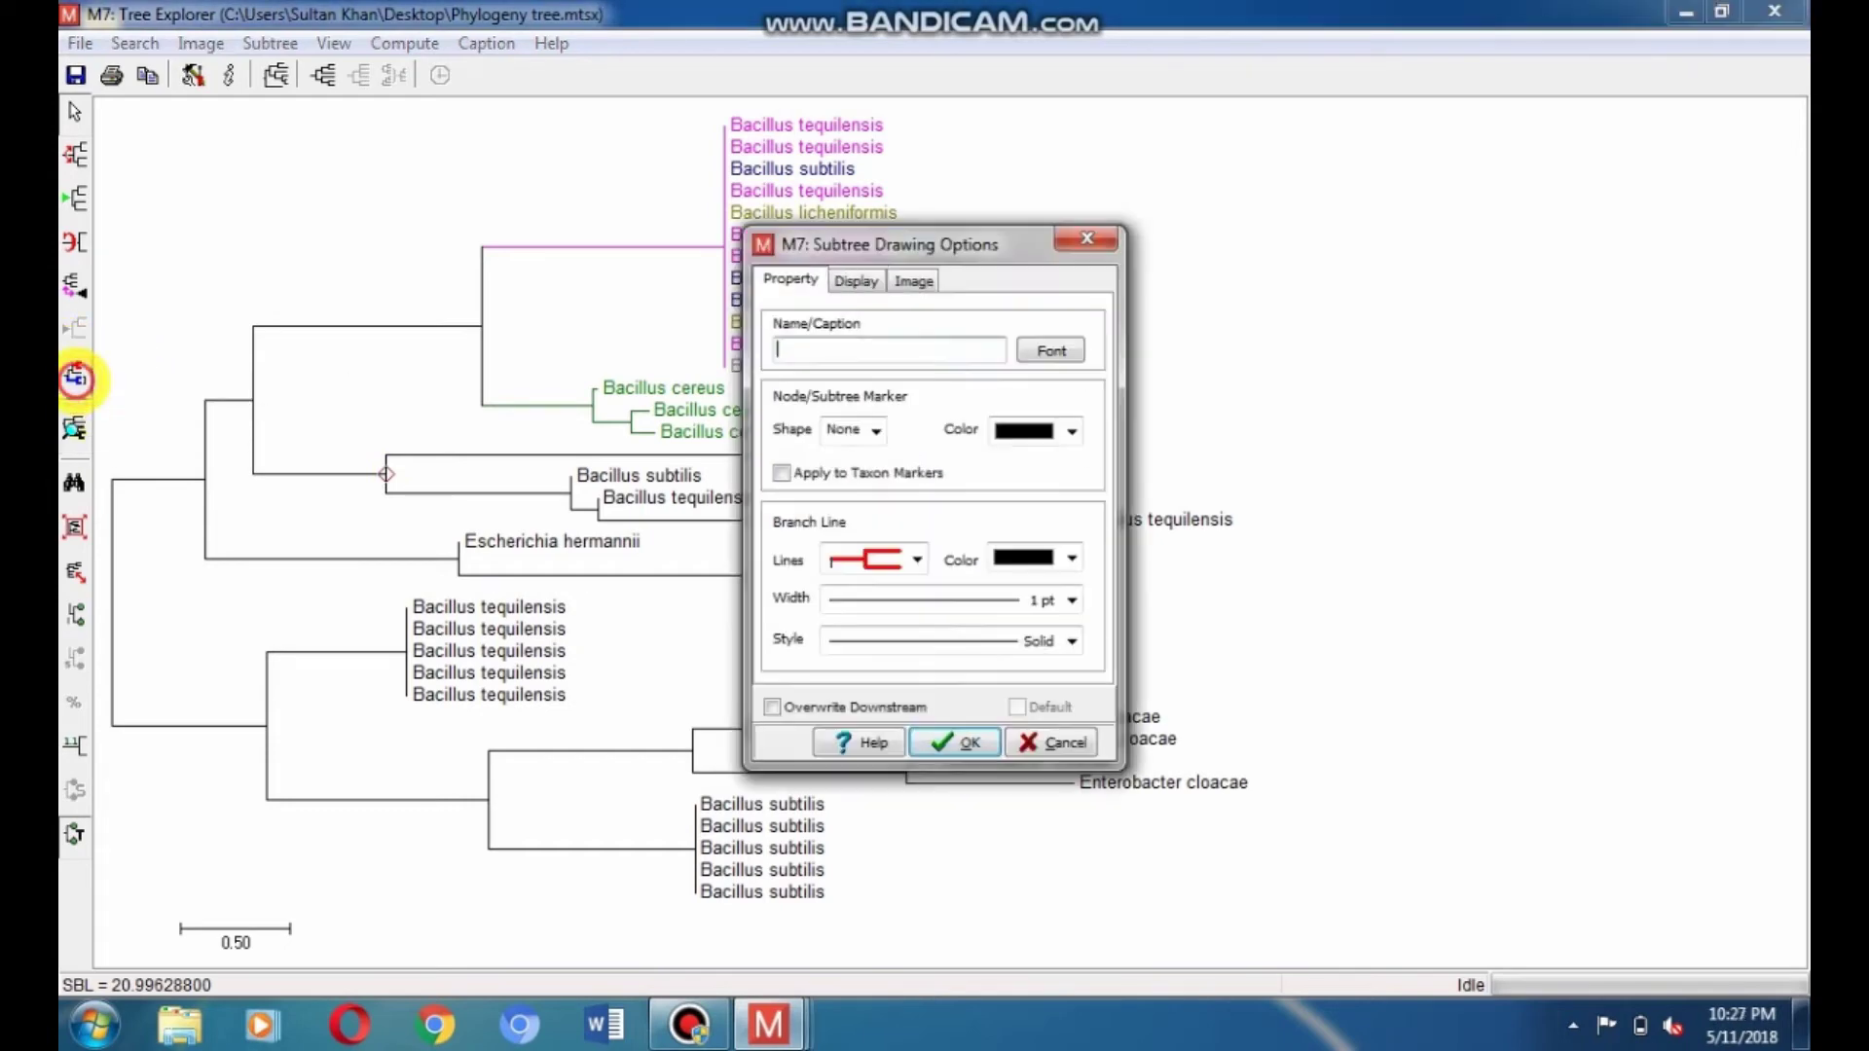
{"action": "left_click", "coordinate": [852, 281]}
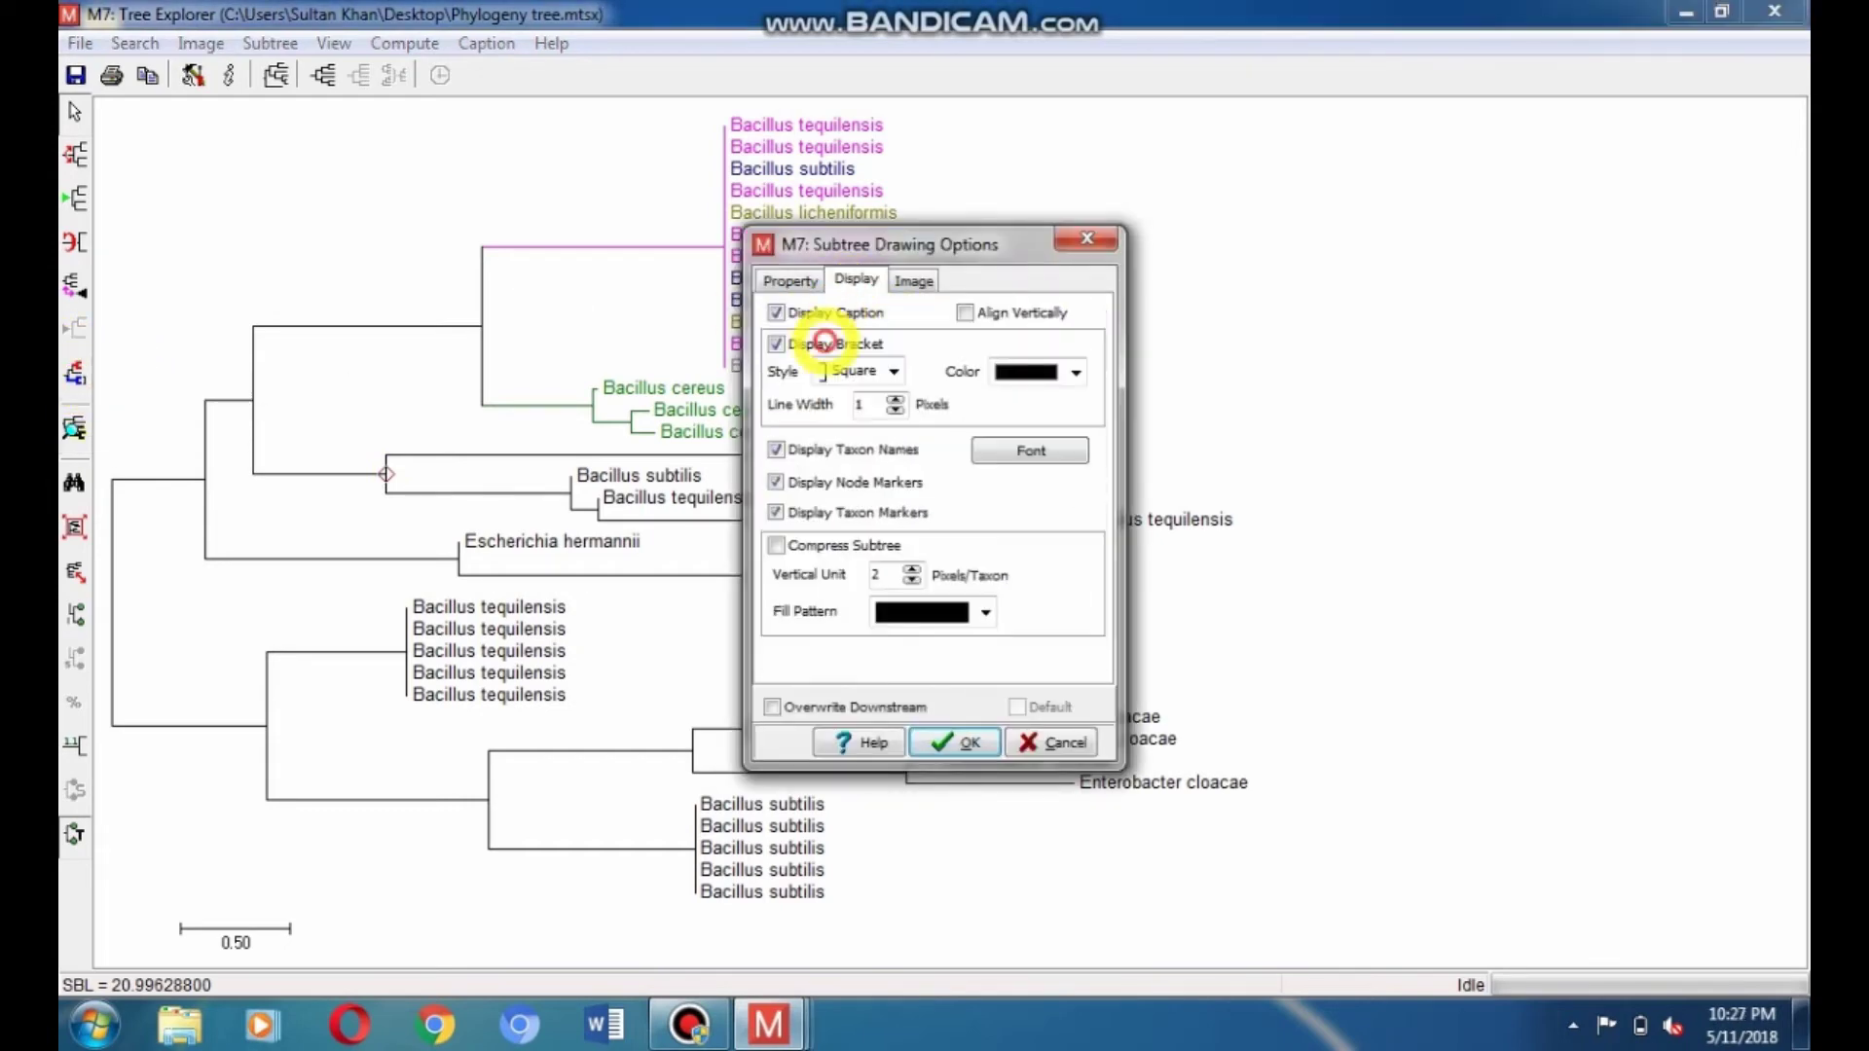
{"action": "left_click", "coordinate": [814, 343]}
{"action": "left_click", "coordinate": [810, 312]}
{"action": "left_click", "coordinate": [1068, 453]}
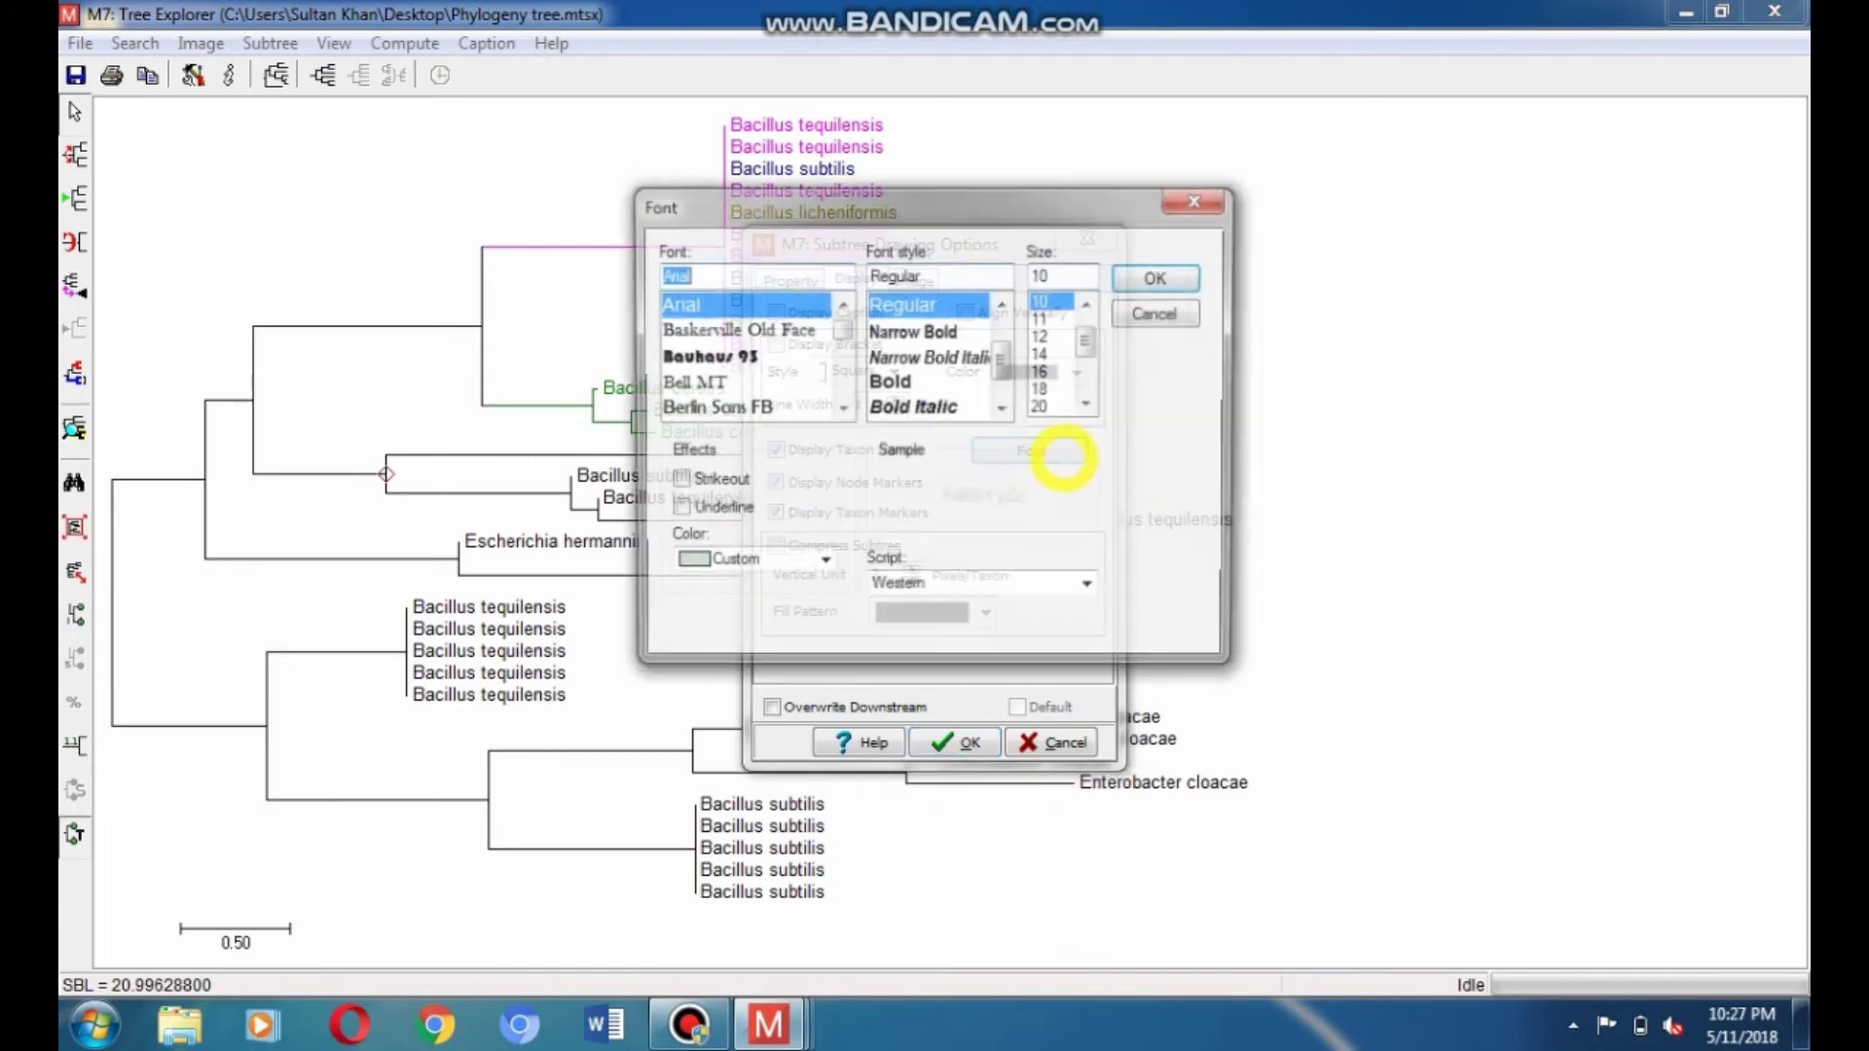
{"action": "left_click", "coordinate": [821, 564]}
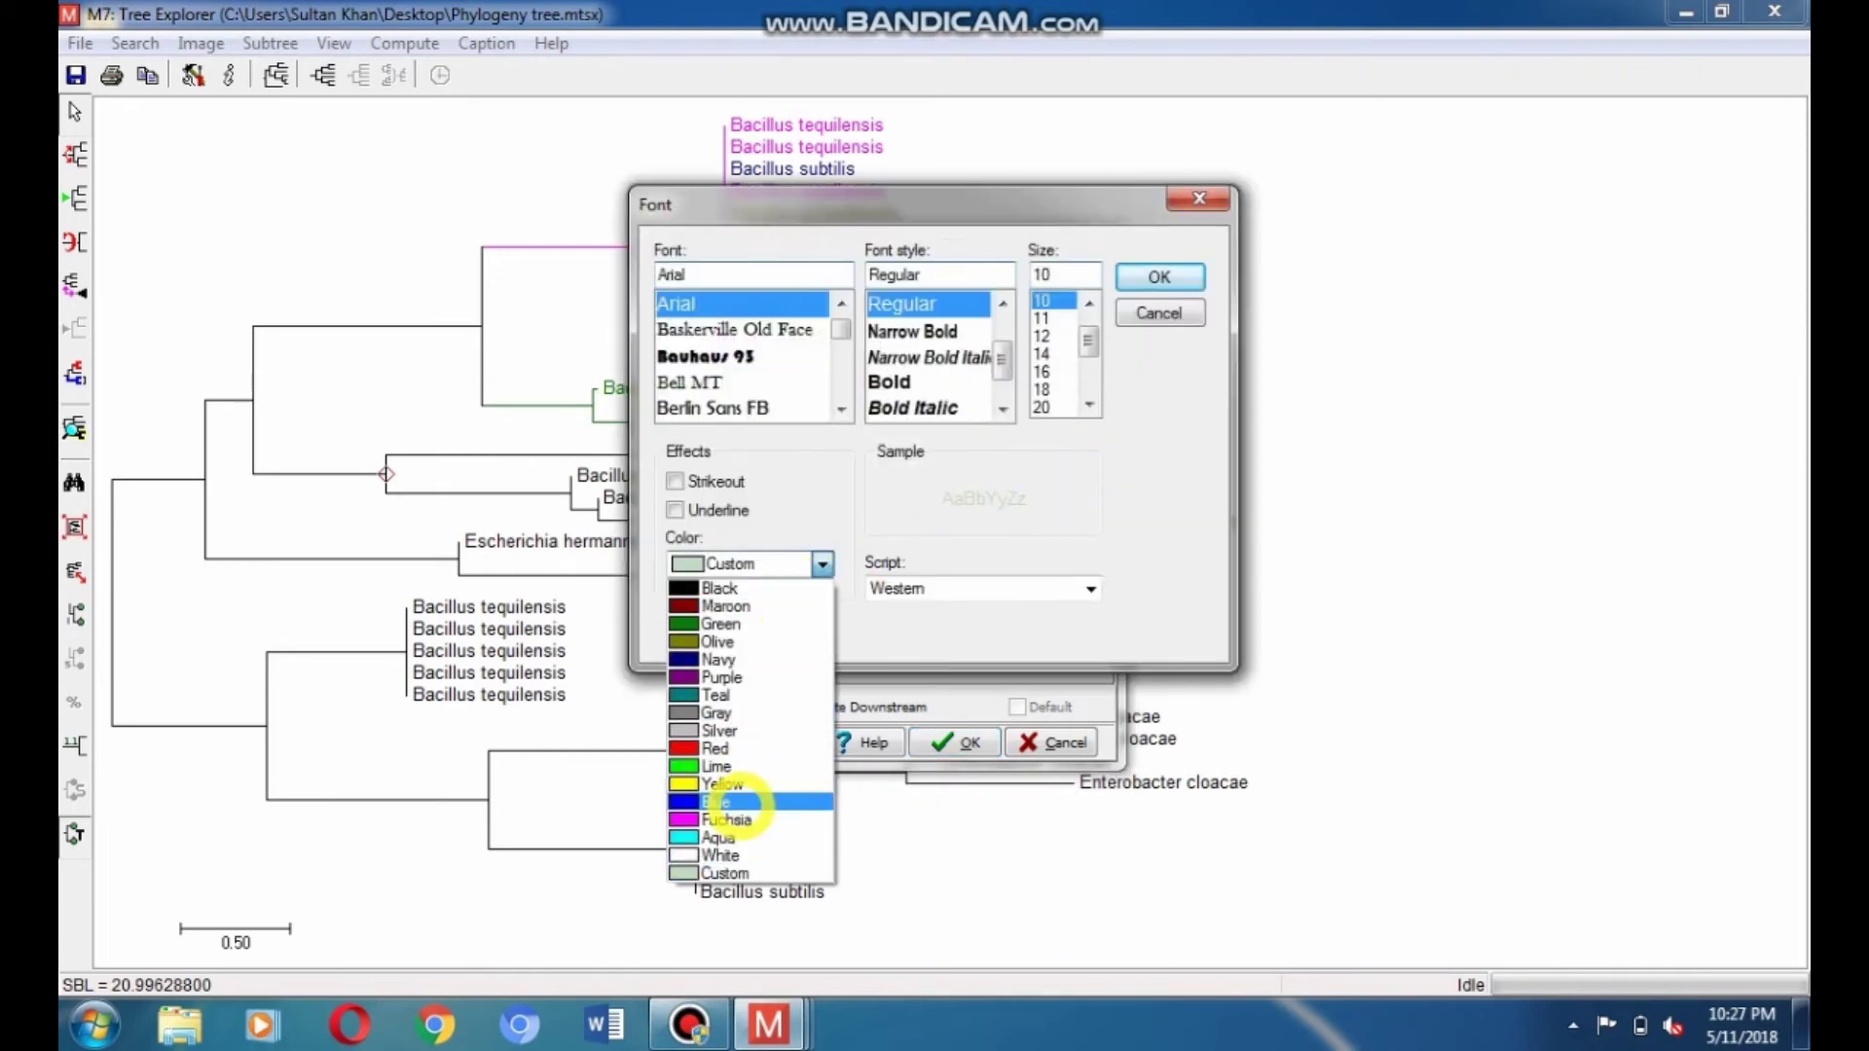
{"action": "left_click", "coordinate": [735, 819]}
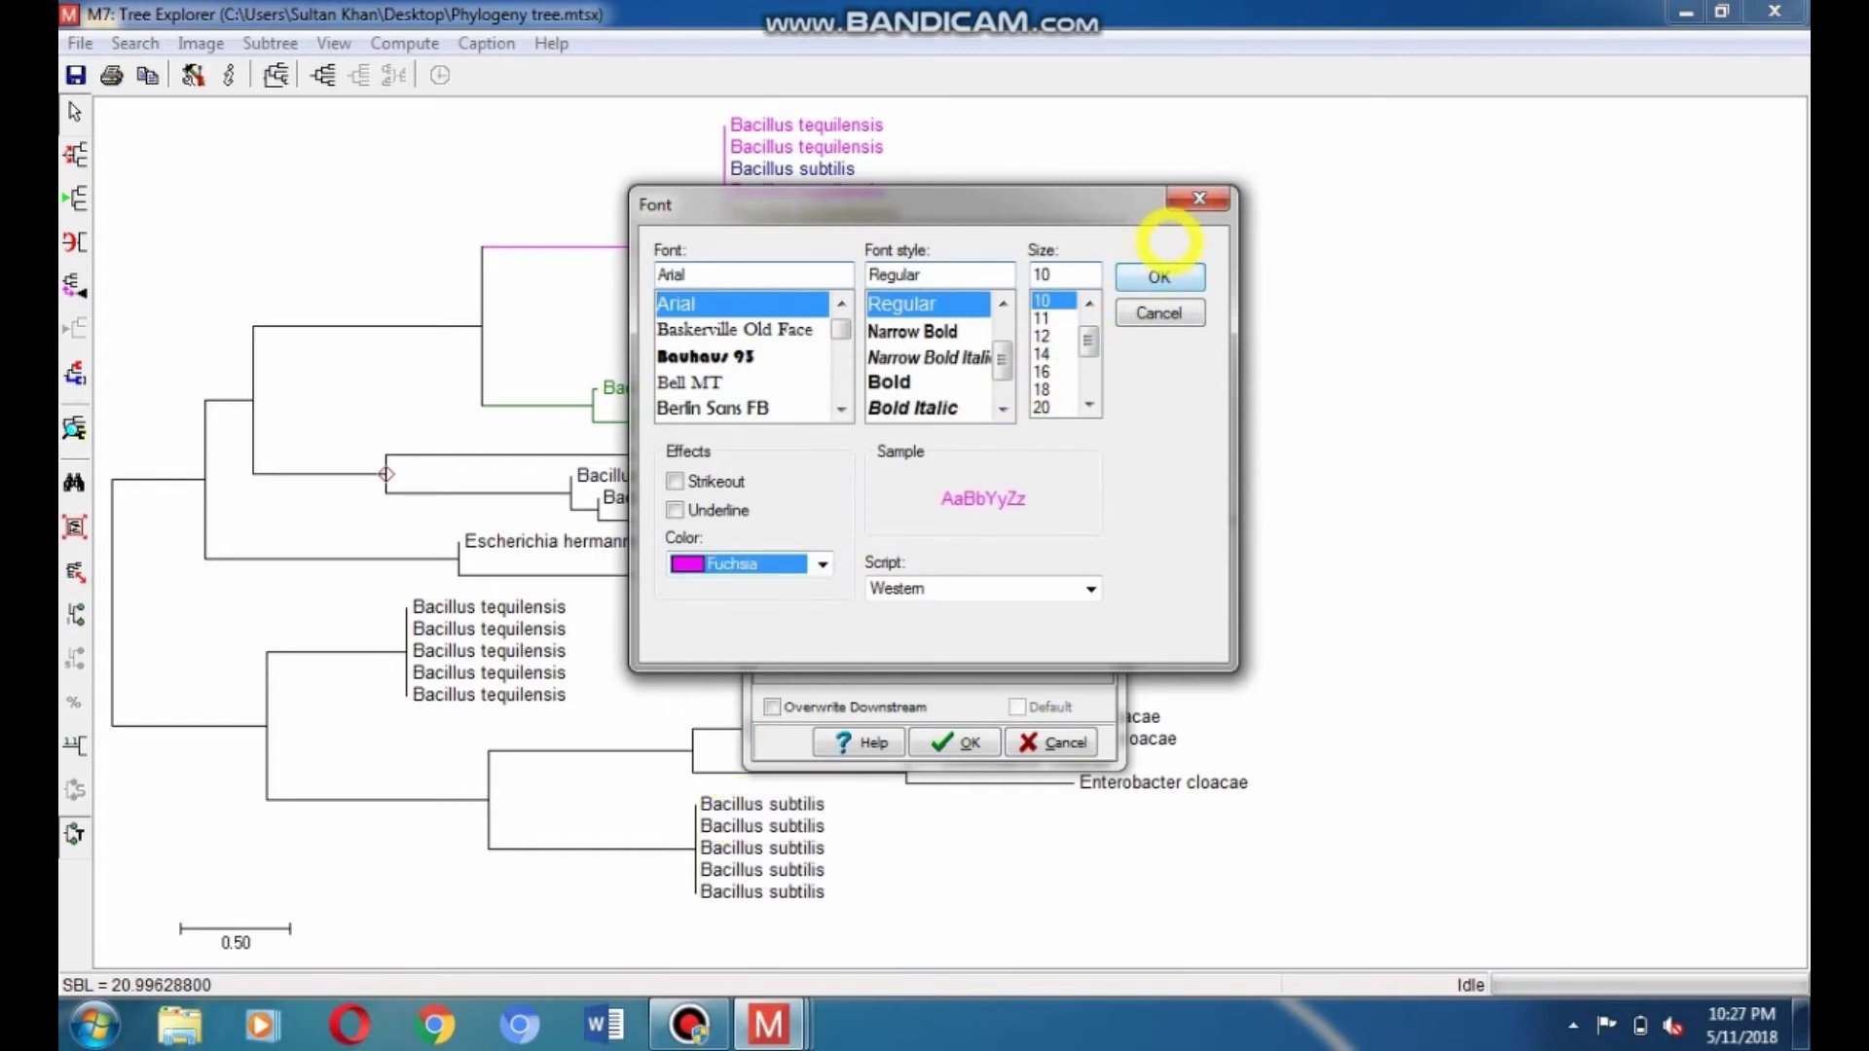
{"action": "left_click", "coordinate": [1157, 277]}
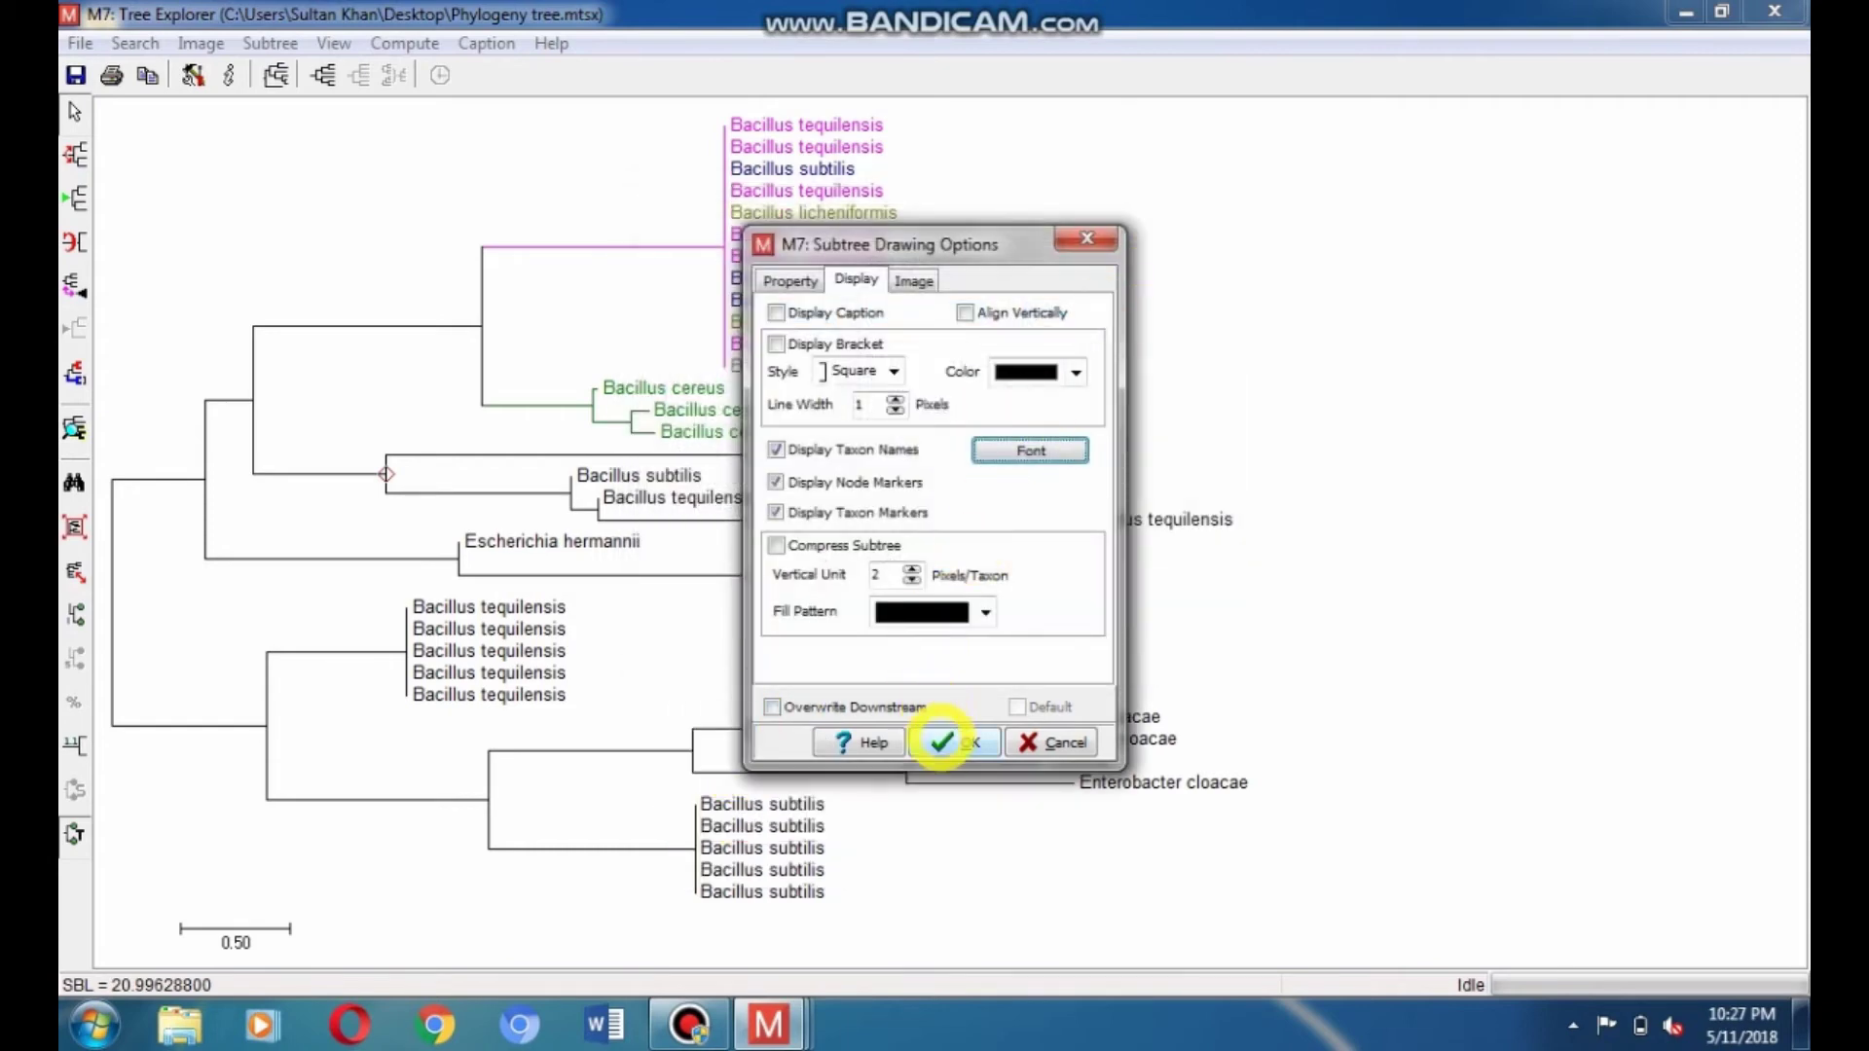
{"action": "left_click", "coordinate": [940, 741]}
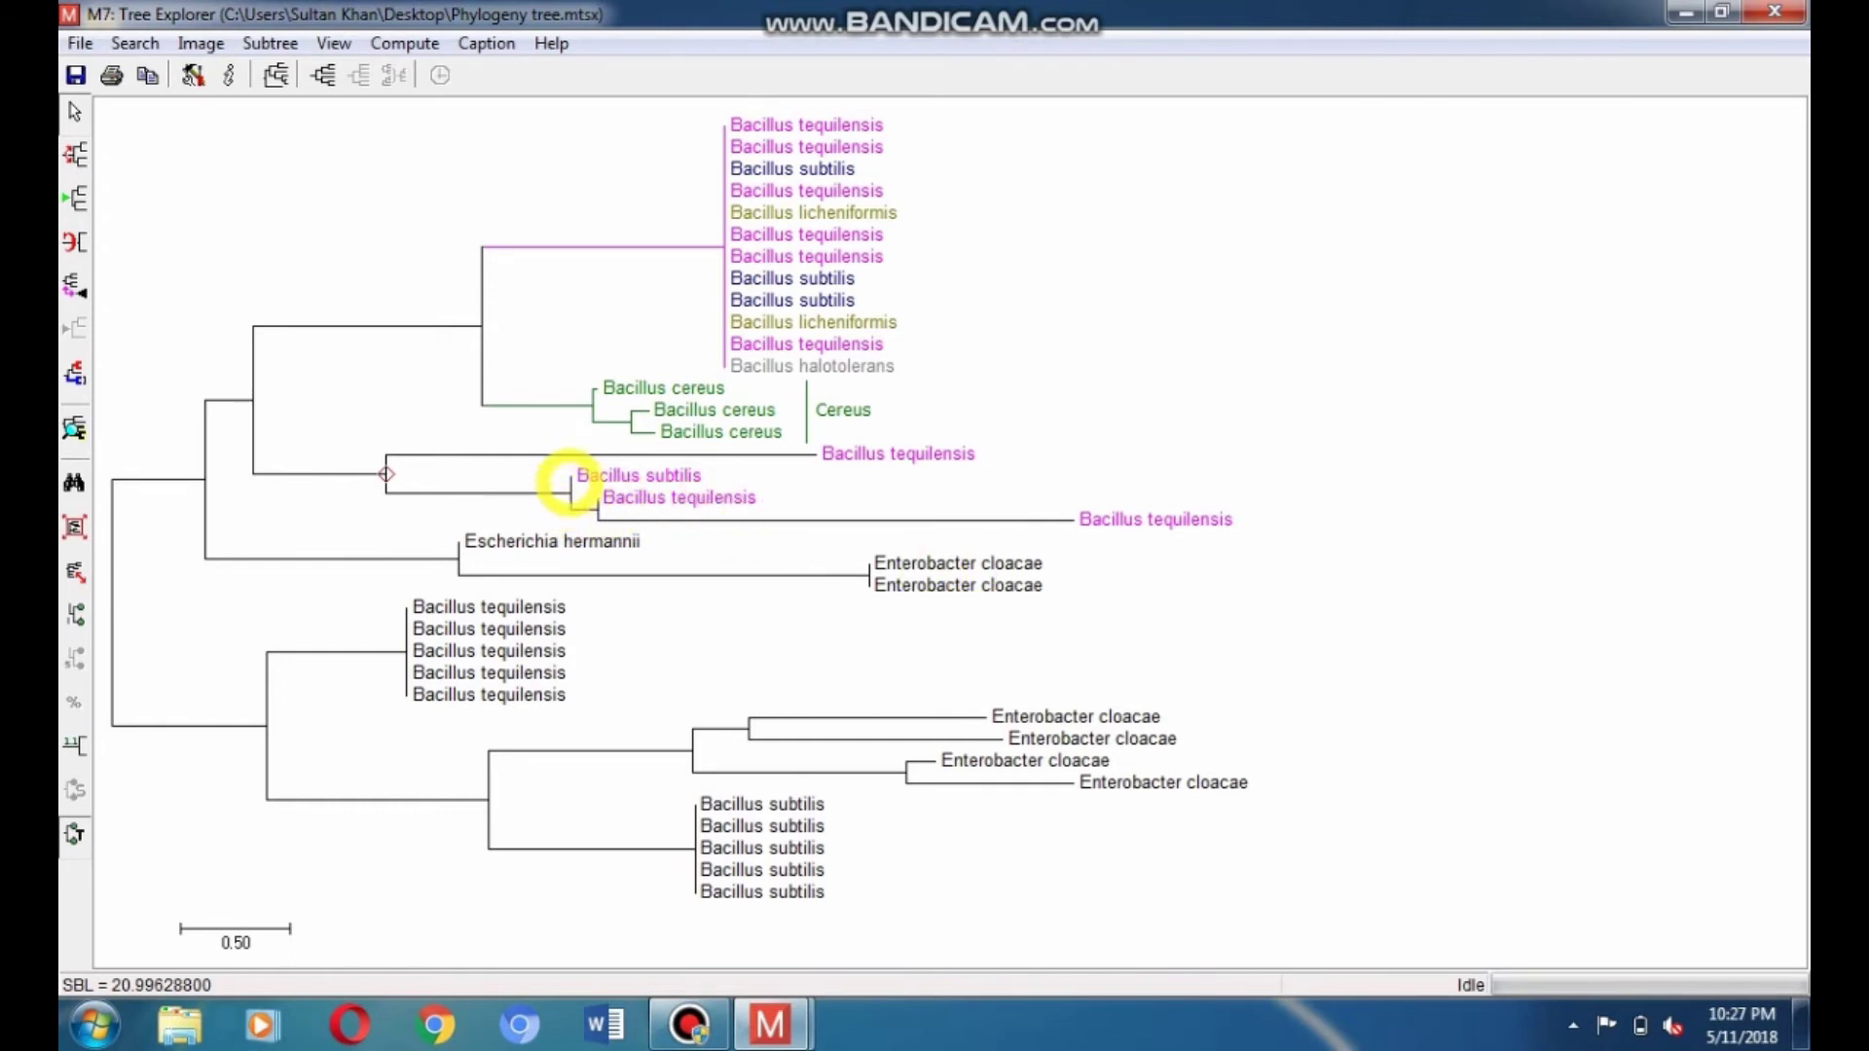
Set the Bacillus subtilis node's label font colour to Navy.
{"action": "left_click", "coordinate": [567, 479]}
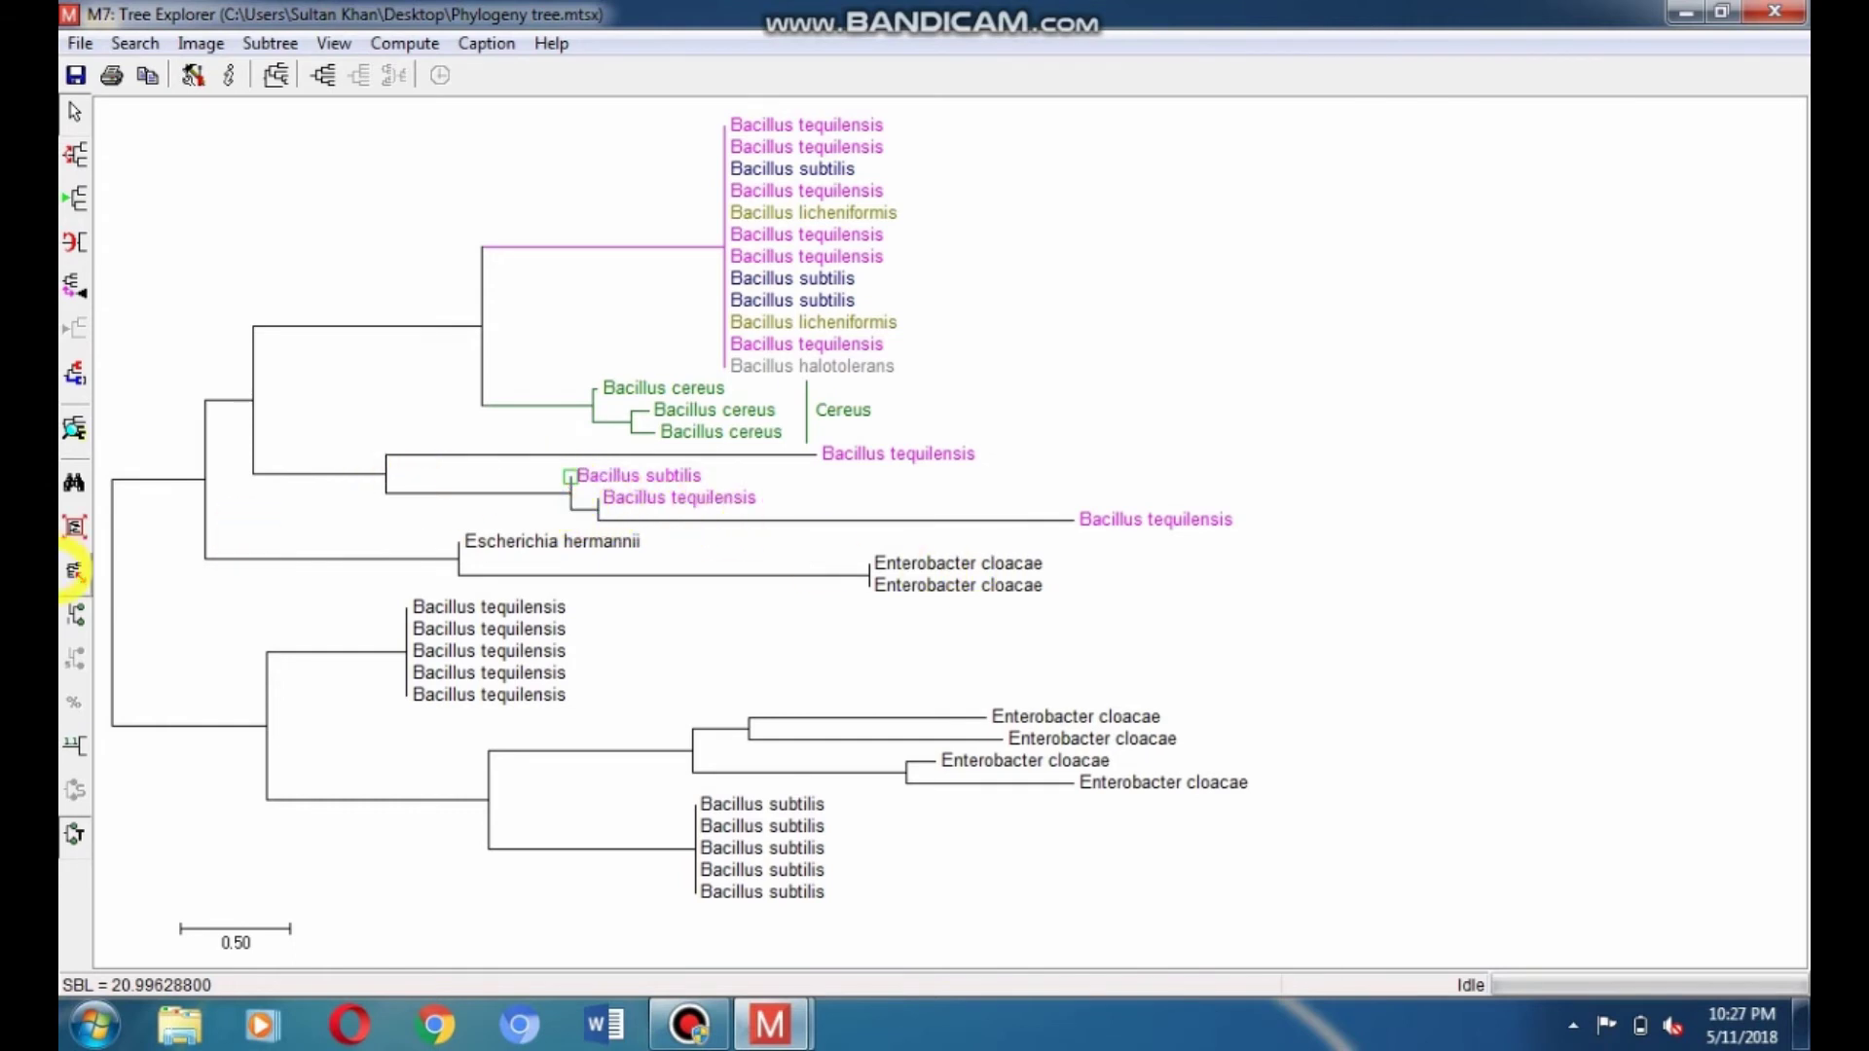
{"action": "left_click", "coordinate": [75, 373]}
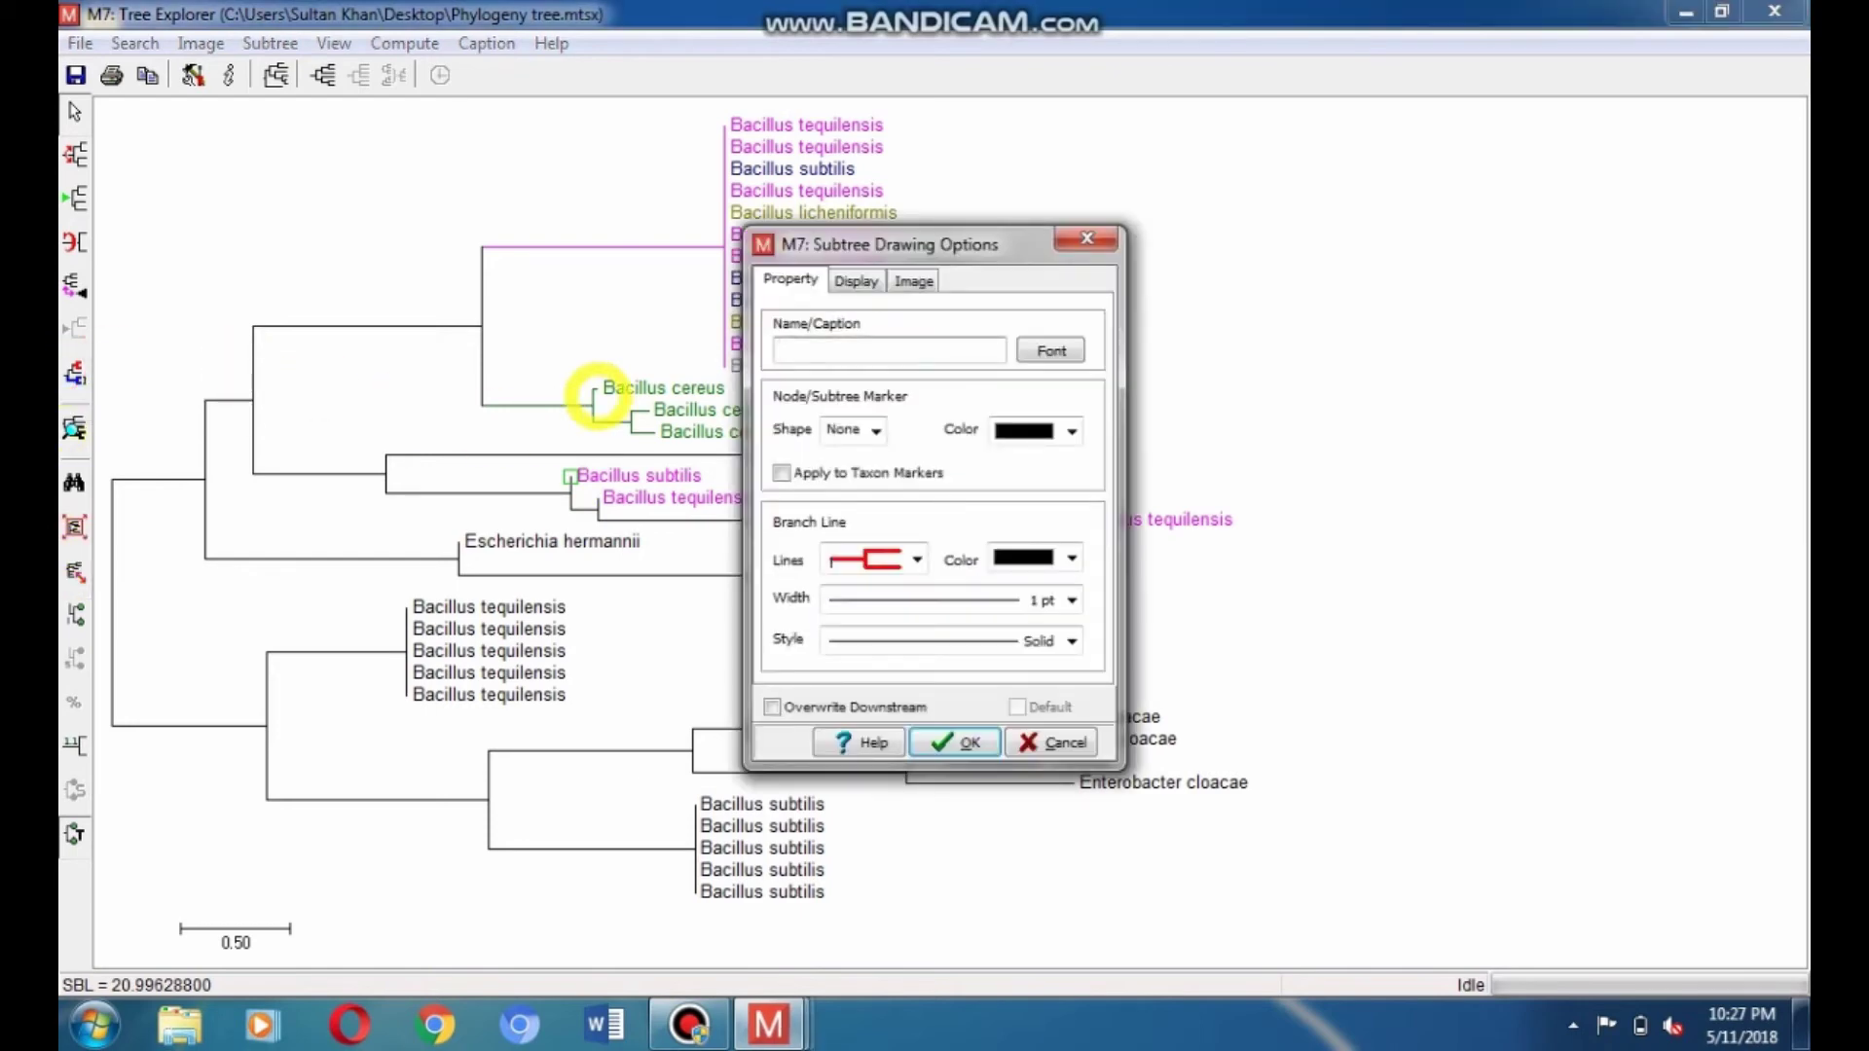
{"action": "left_click", "coordinate": [859, 281]}
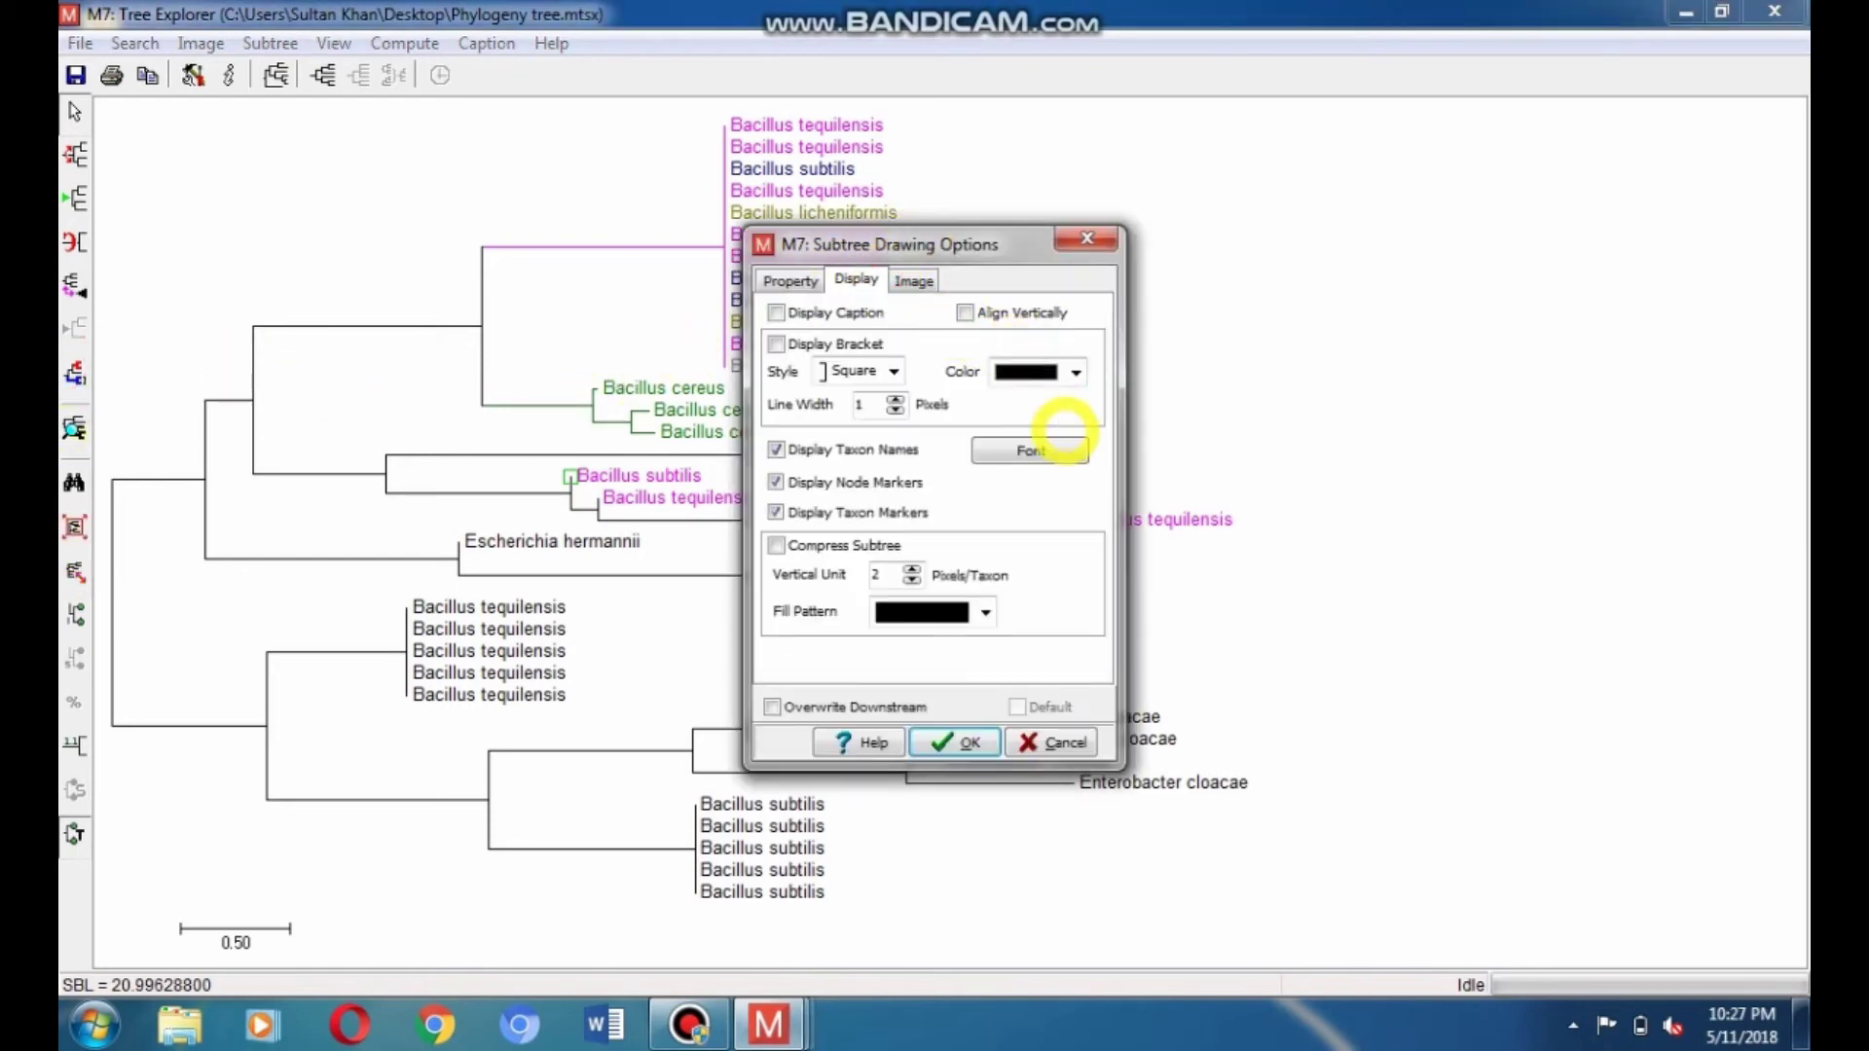
{"action": "left_click", "coordinate": [1057, 449]}
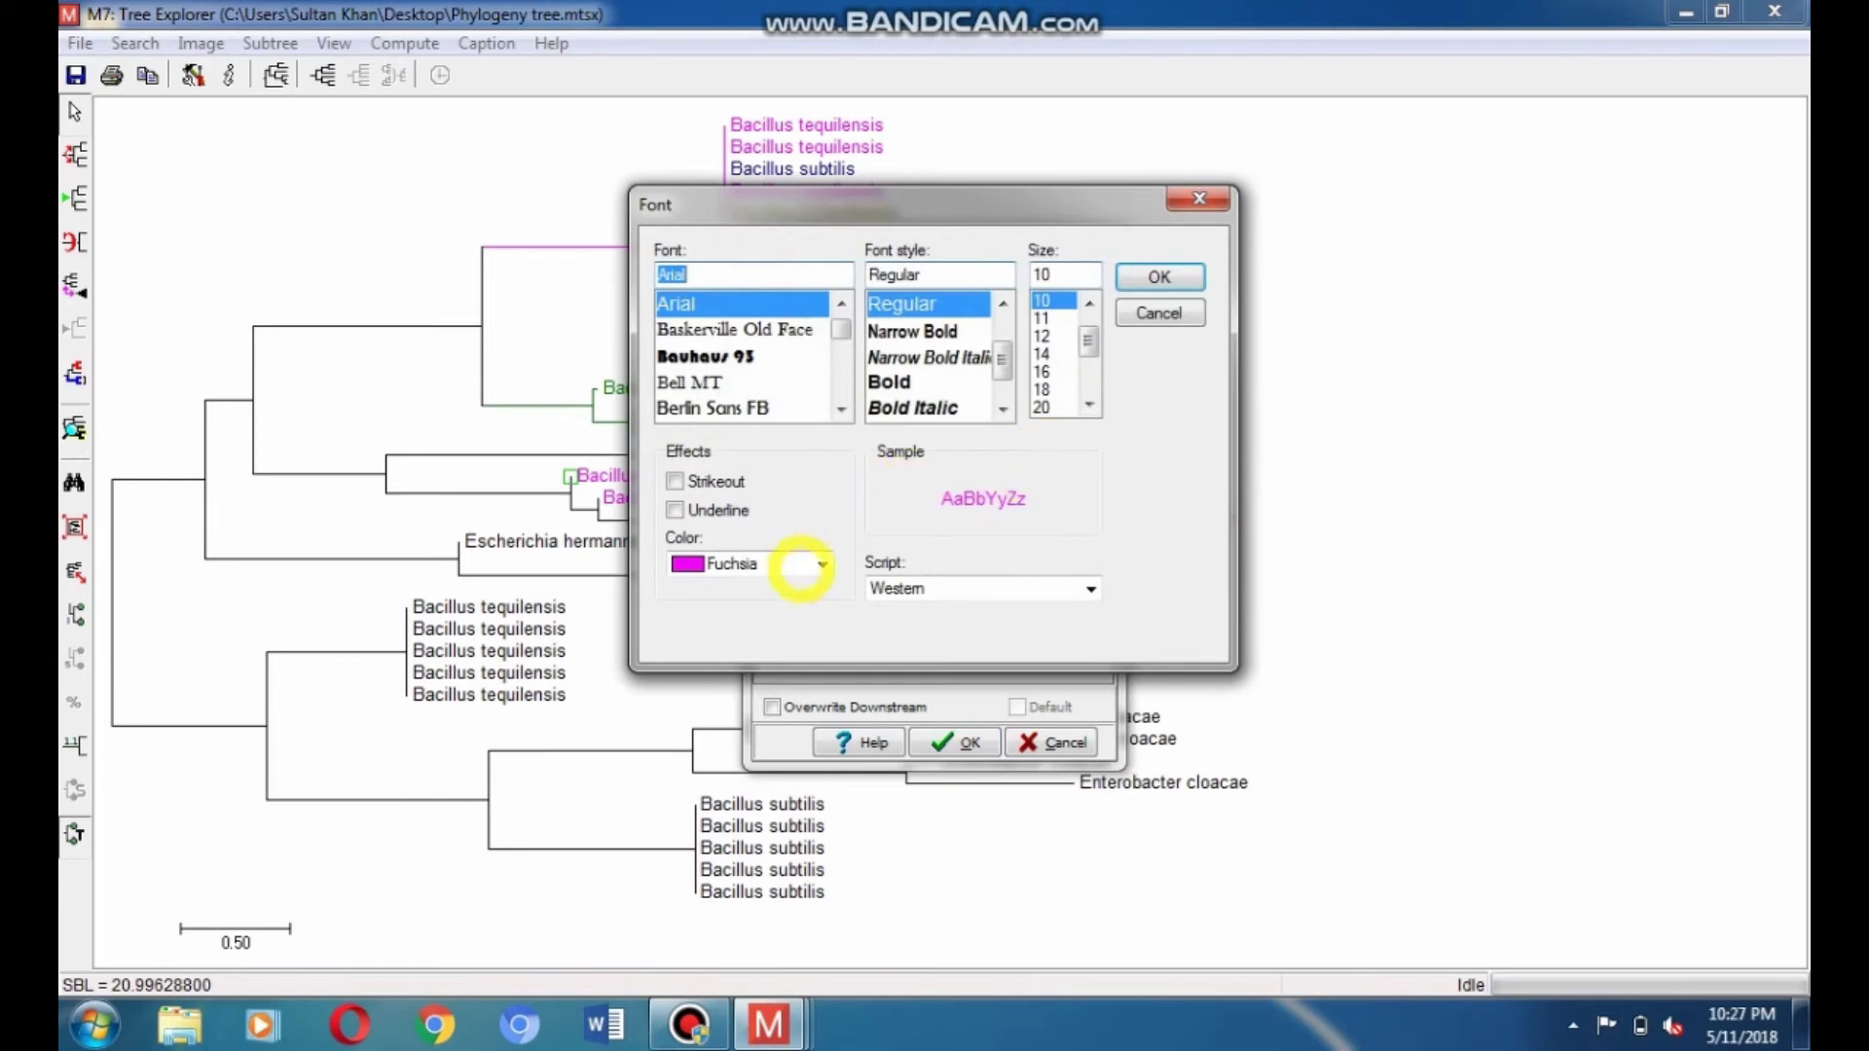
{"action": "left_click", "coordinate": [823, 564]}
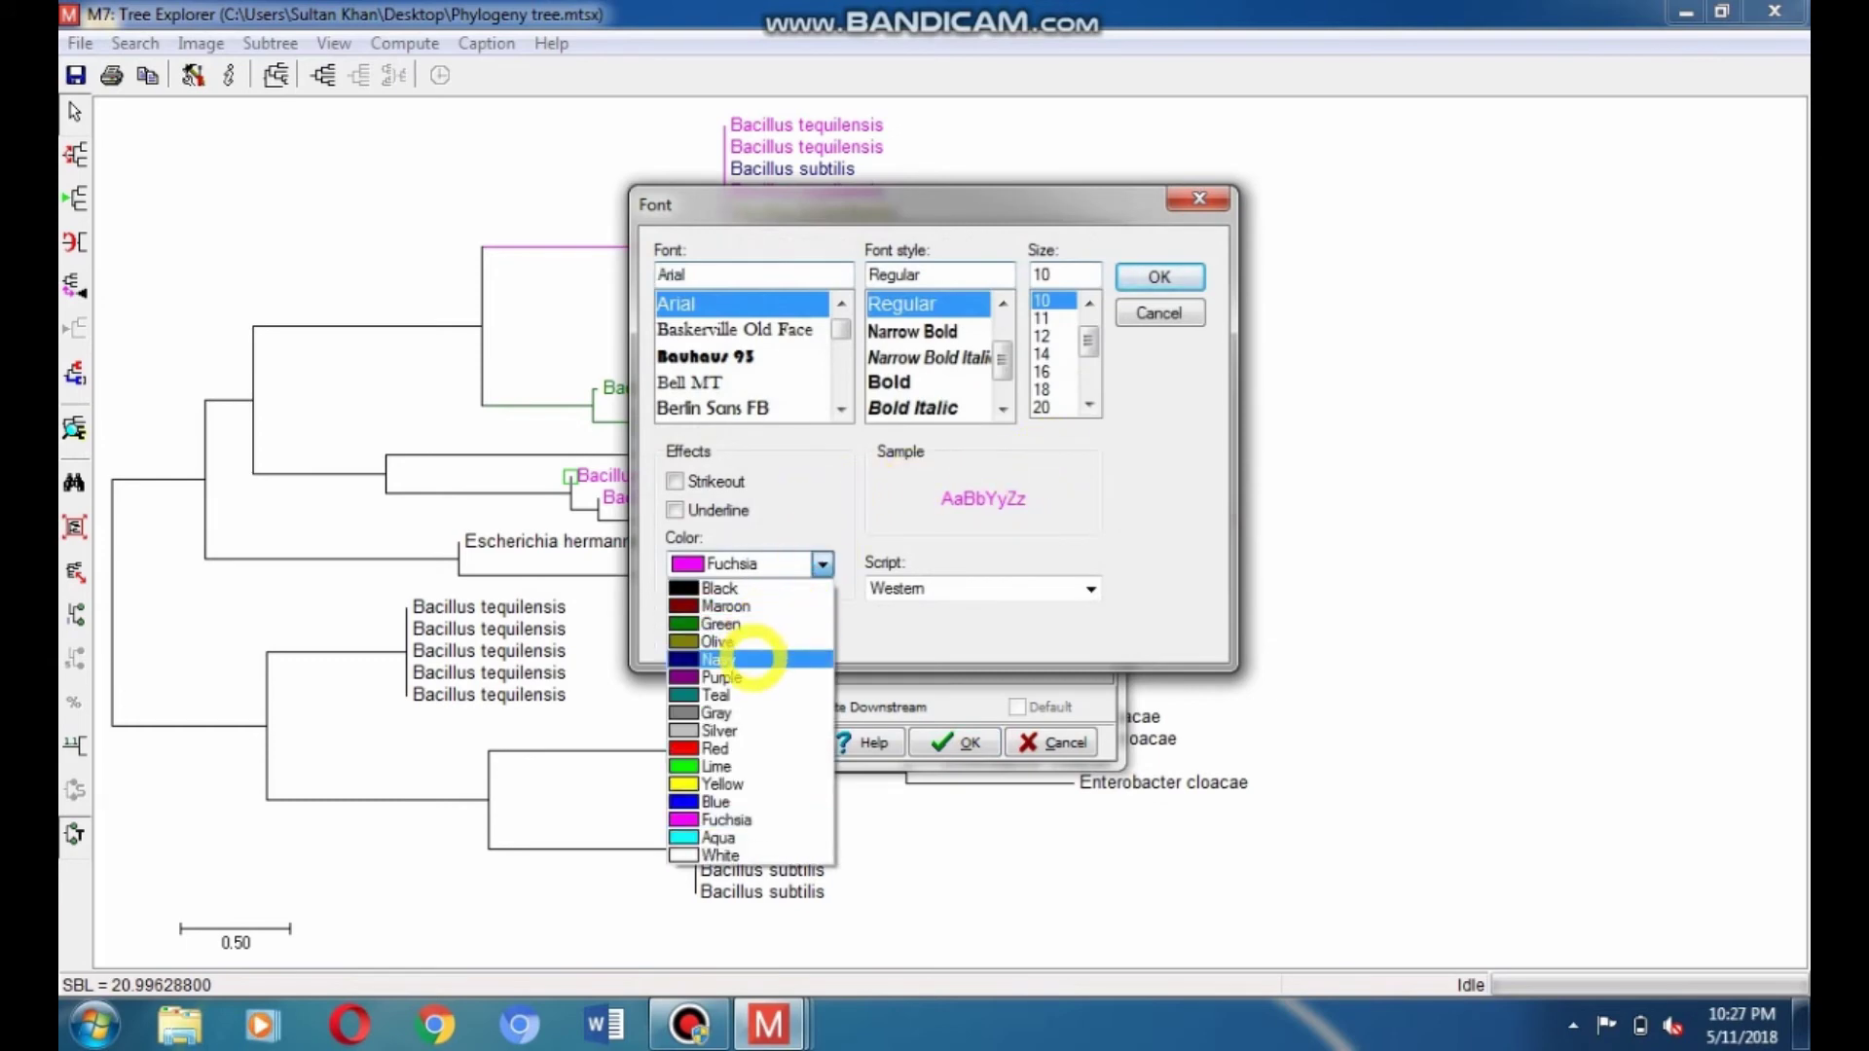
{"action": "left_click", "coordinate": [750, 658]}
{"action": "left_click", "coordinate": [1158, 276]}
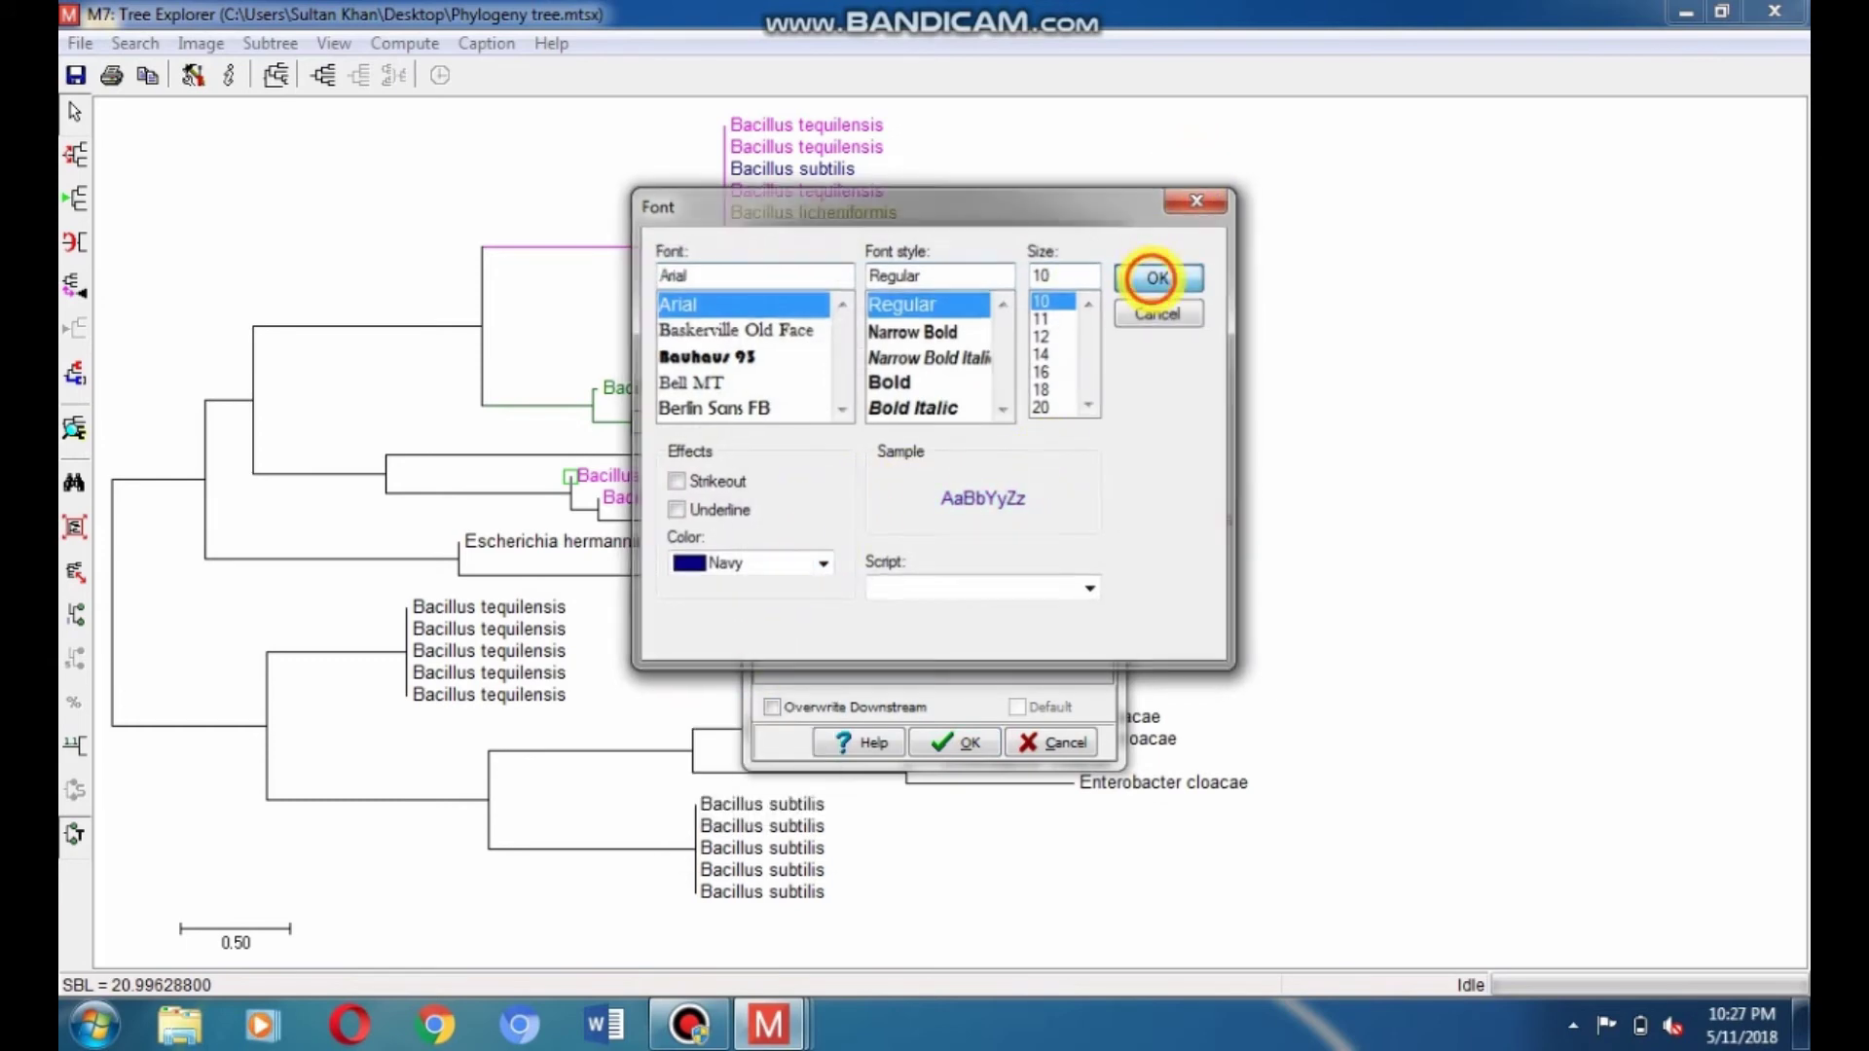
{"action": "left_click", "coordinate": [953, 744]}
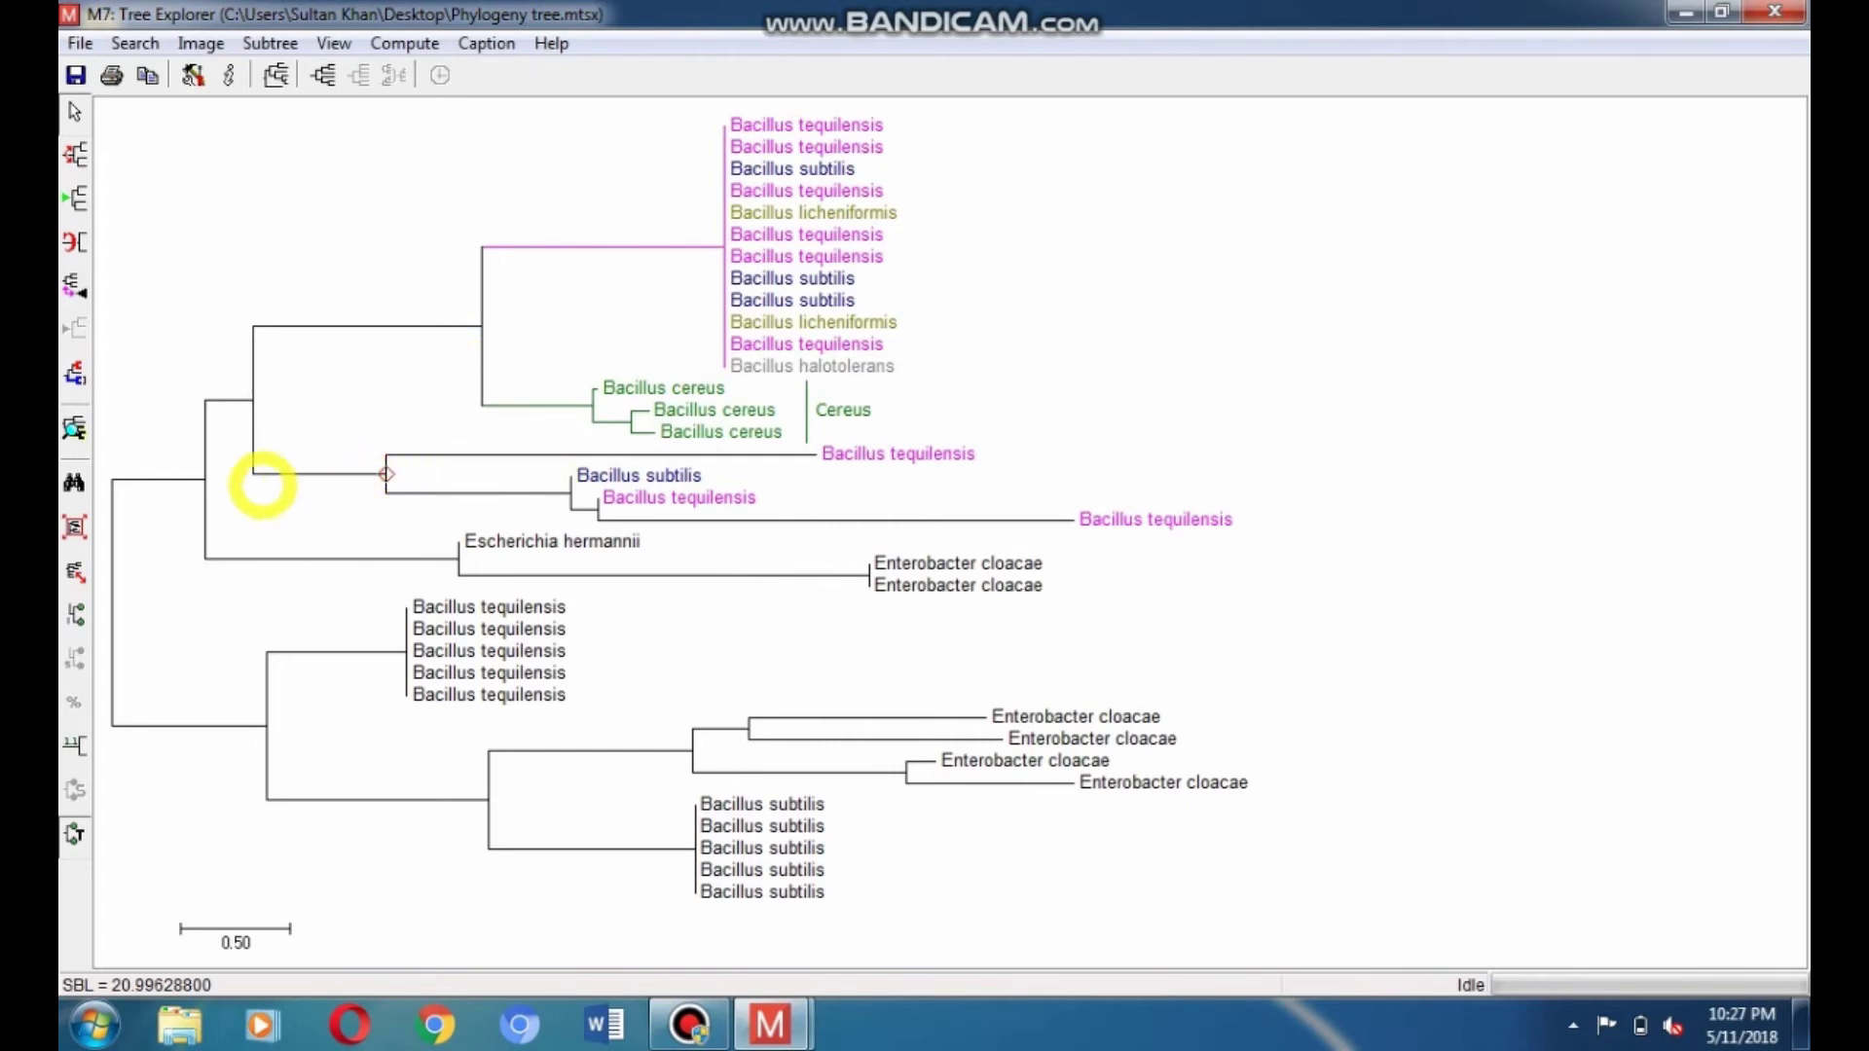
Set the tequilensis subtree's branch line colour to magenta.
{"action": "left_click", "coordinate": [75, 374]}
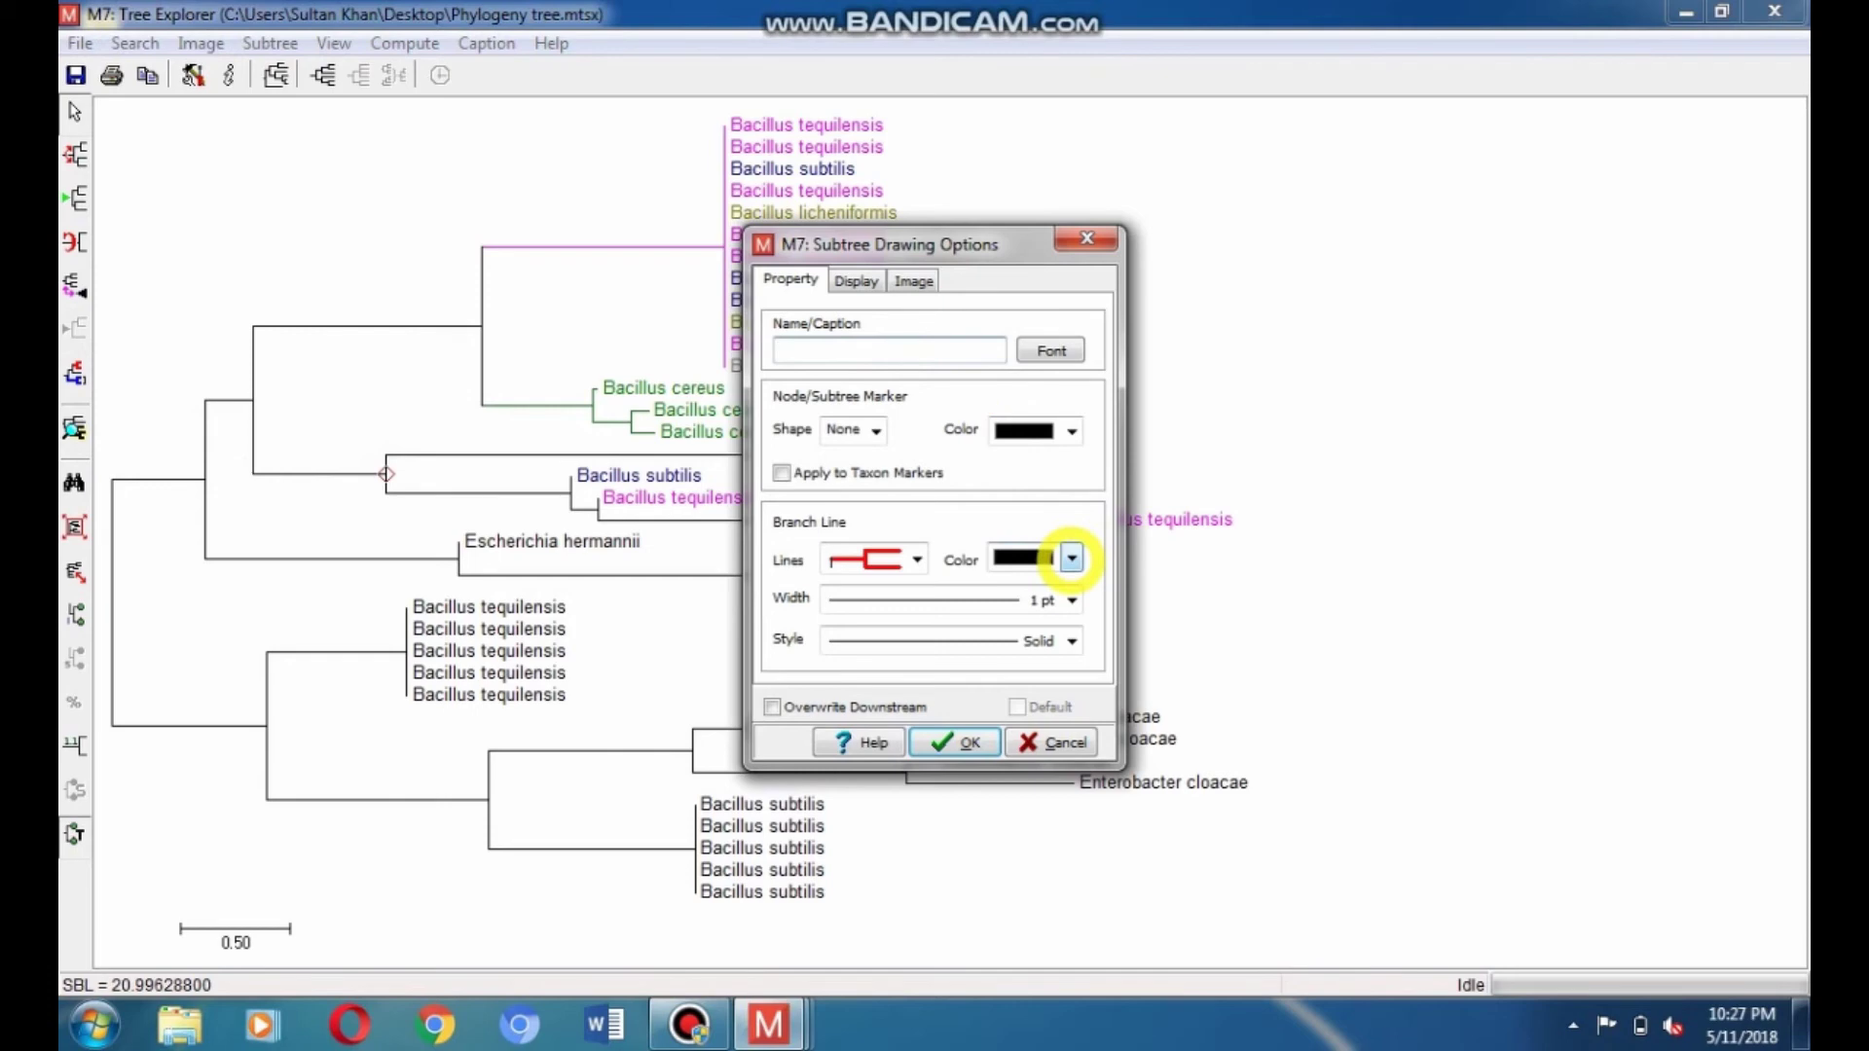
{"action": "left_click", "coordinate": [1071, 557]}
{"action": "left_click_drag", "start_coordinate": [1065, 699], "coordinate": [1070, 694]}
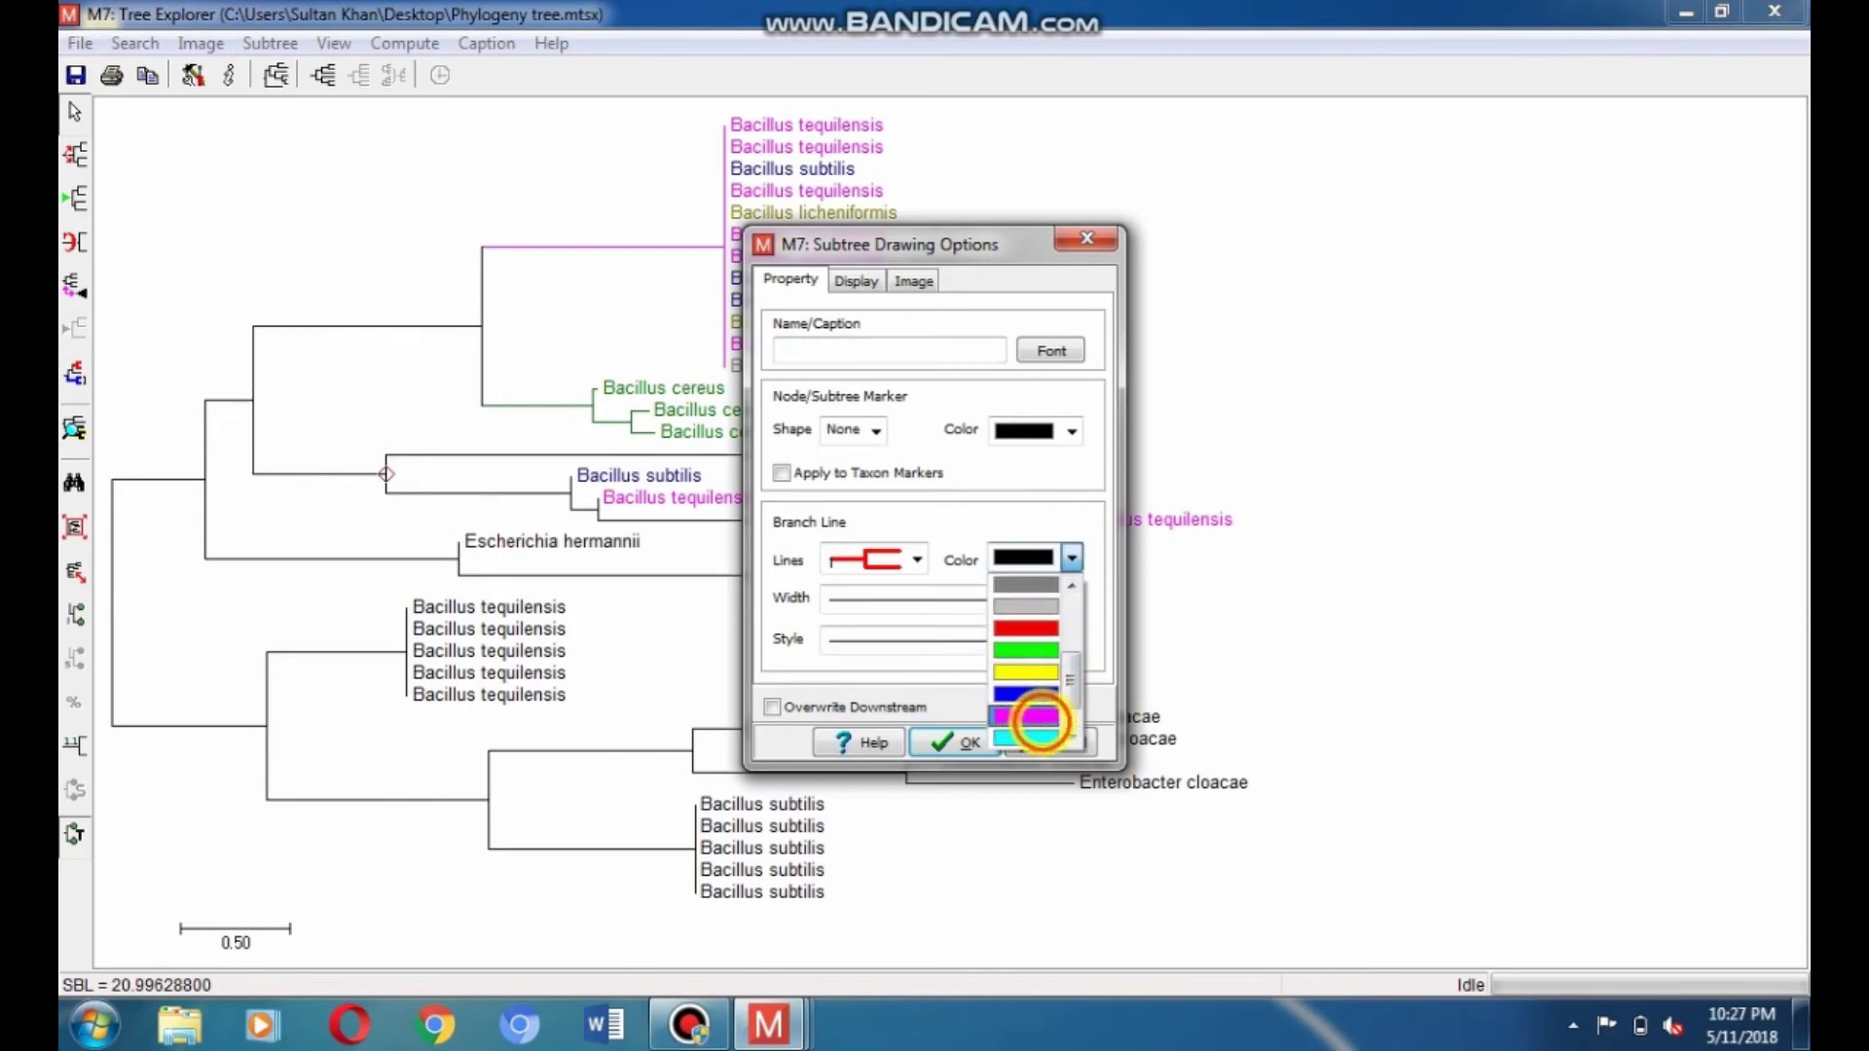
{"action": "left_click", "coordinate": [1039, 719]}
{"action": "left_click", "coordinate": [963, 742]}
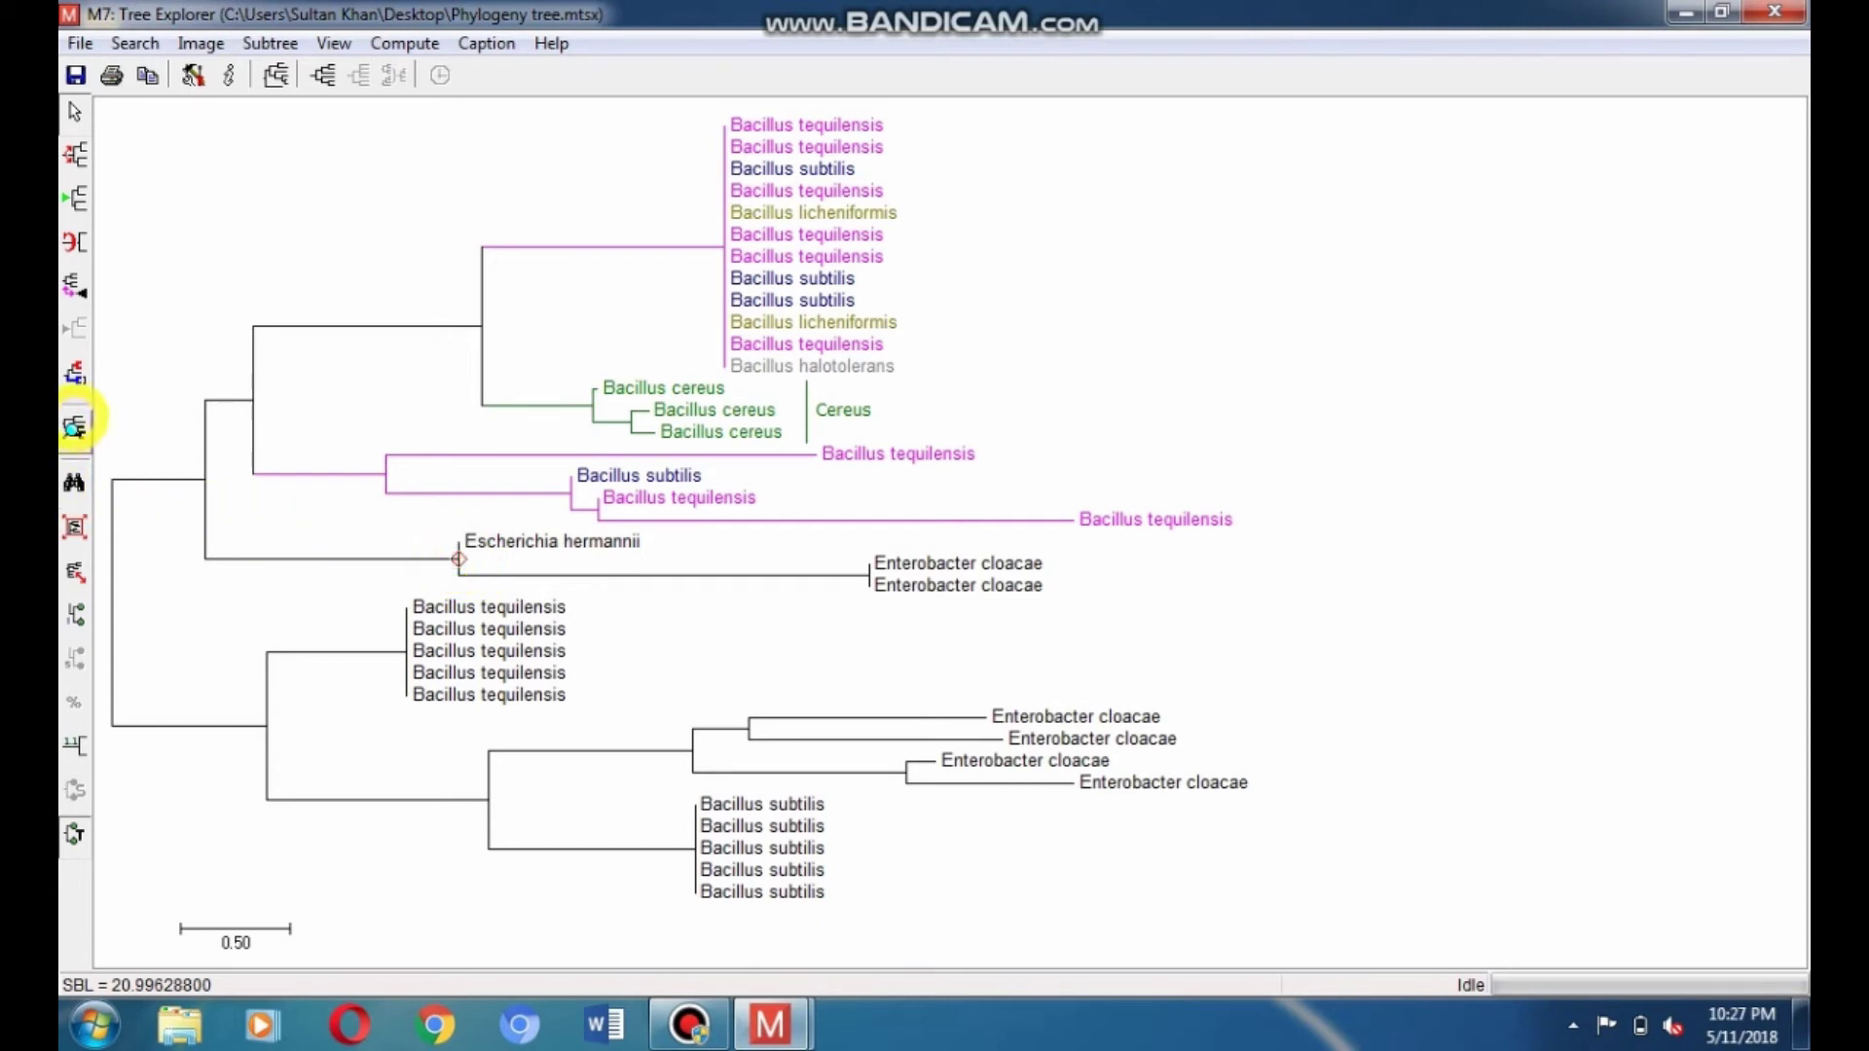
Give the Escherichia hermannii clade a plain line bracket and blue caption text.
{"action": "left_click", "coordinate": [76, 373]}
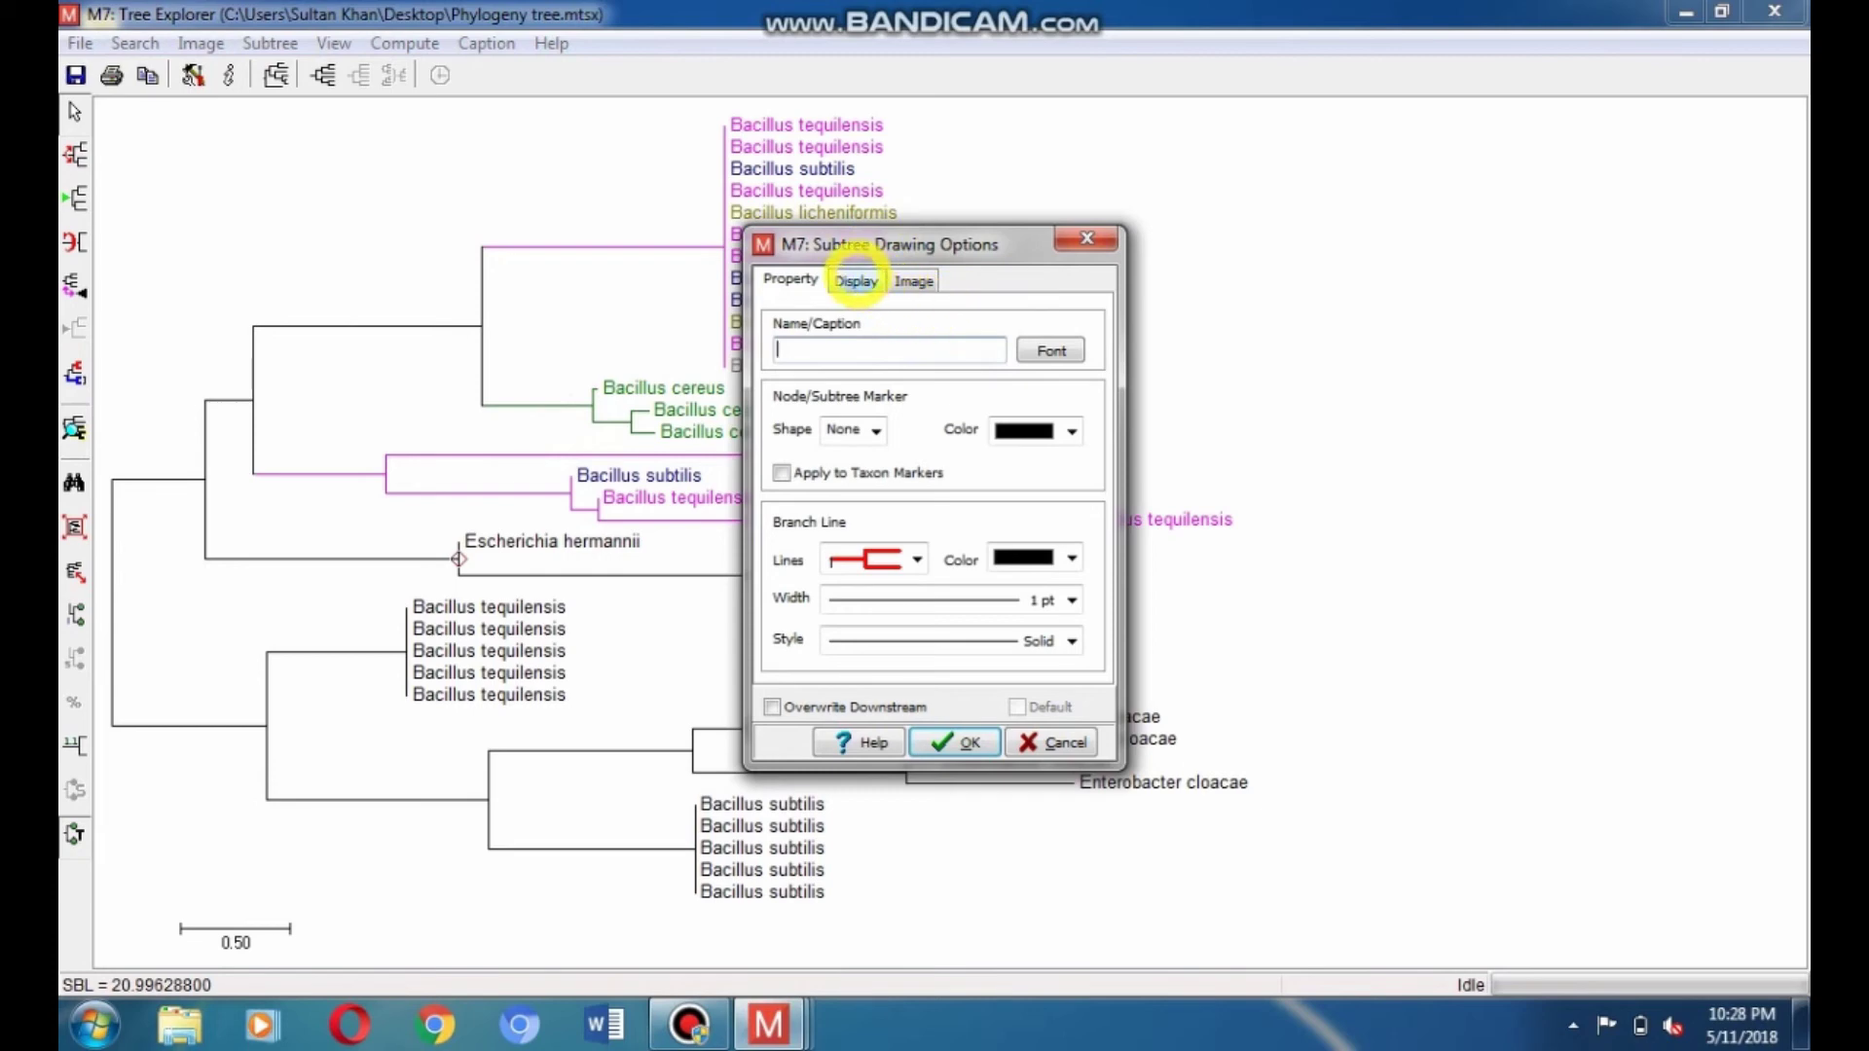
{"action": "left_click", "coordinate": [856, 280]}
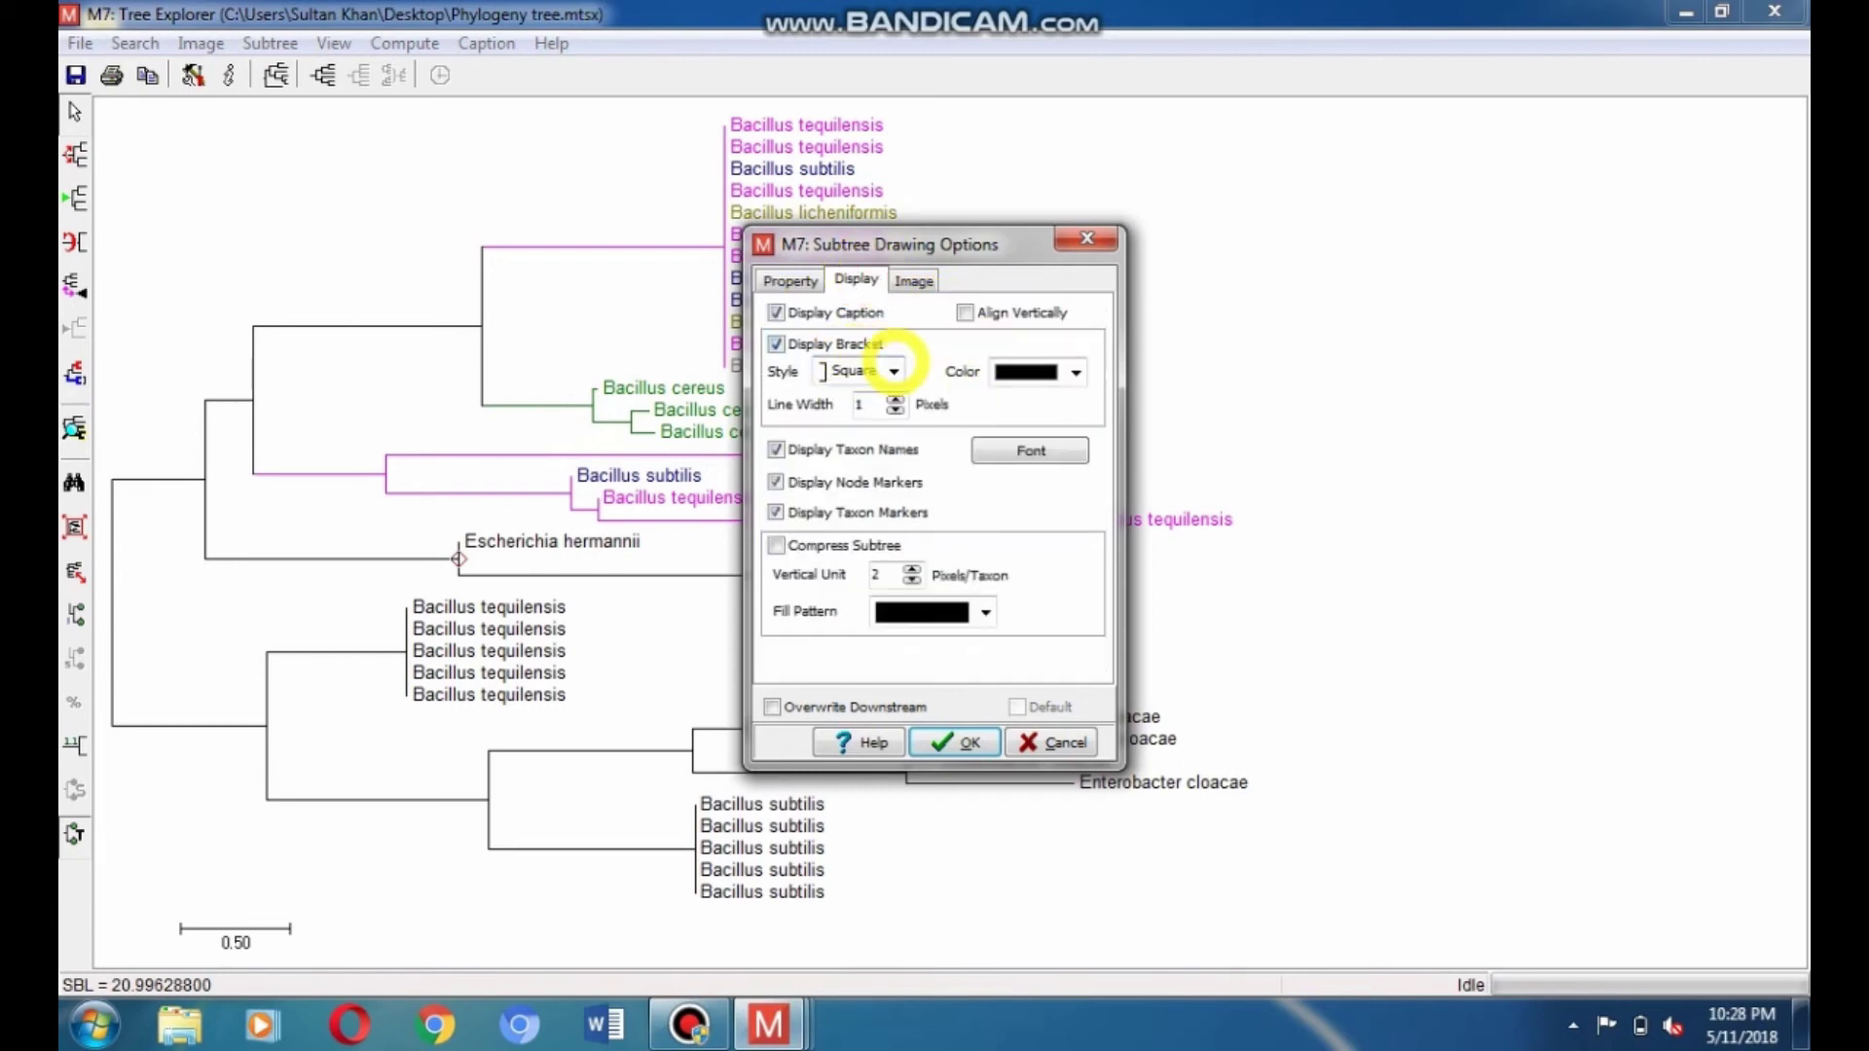
{"action": "left_click", "coordinate": [893, 371]}
{"action": "left_click", "coordinate": [847, 410]}
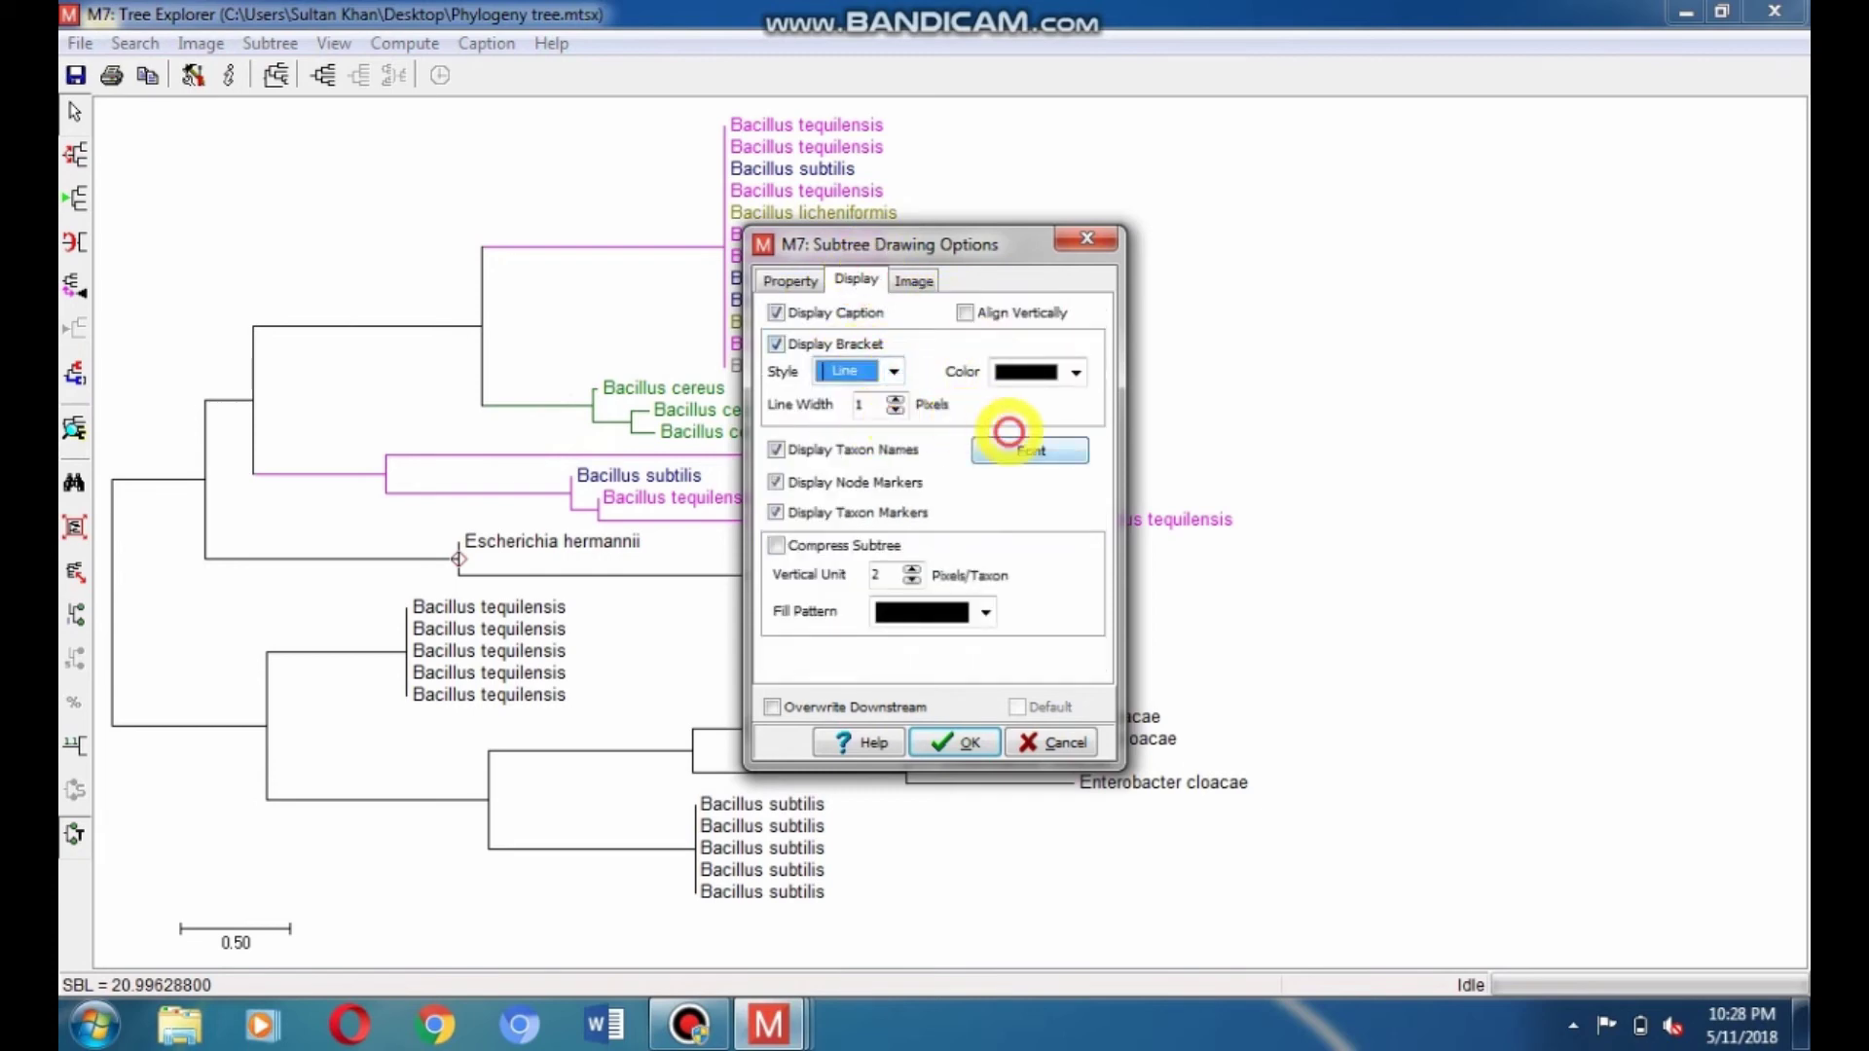
{"action": "left_click", "coordinate": [1031, 450]}
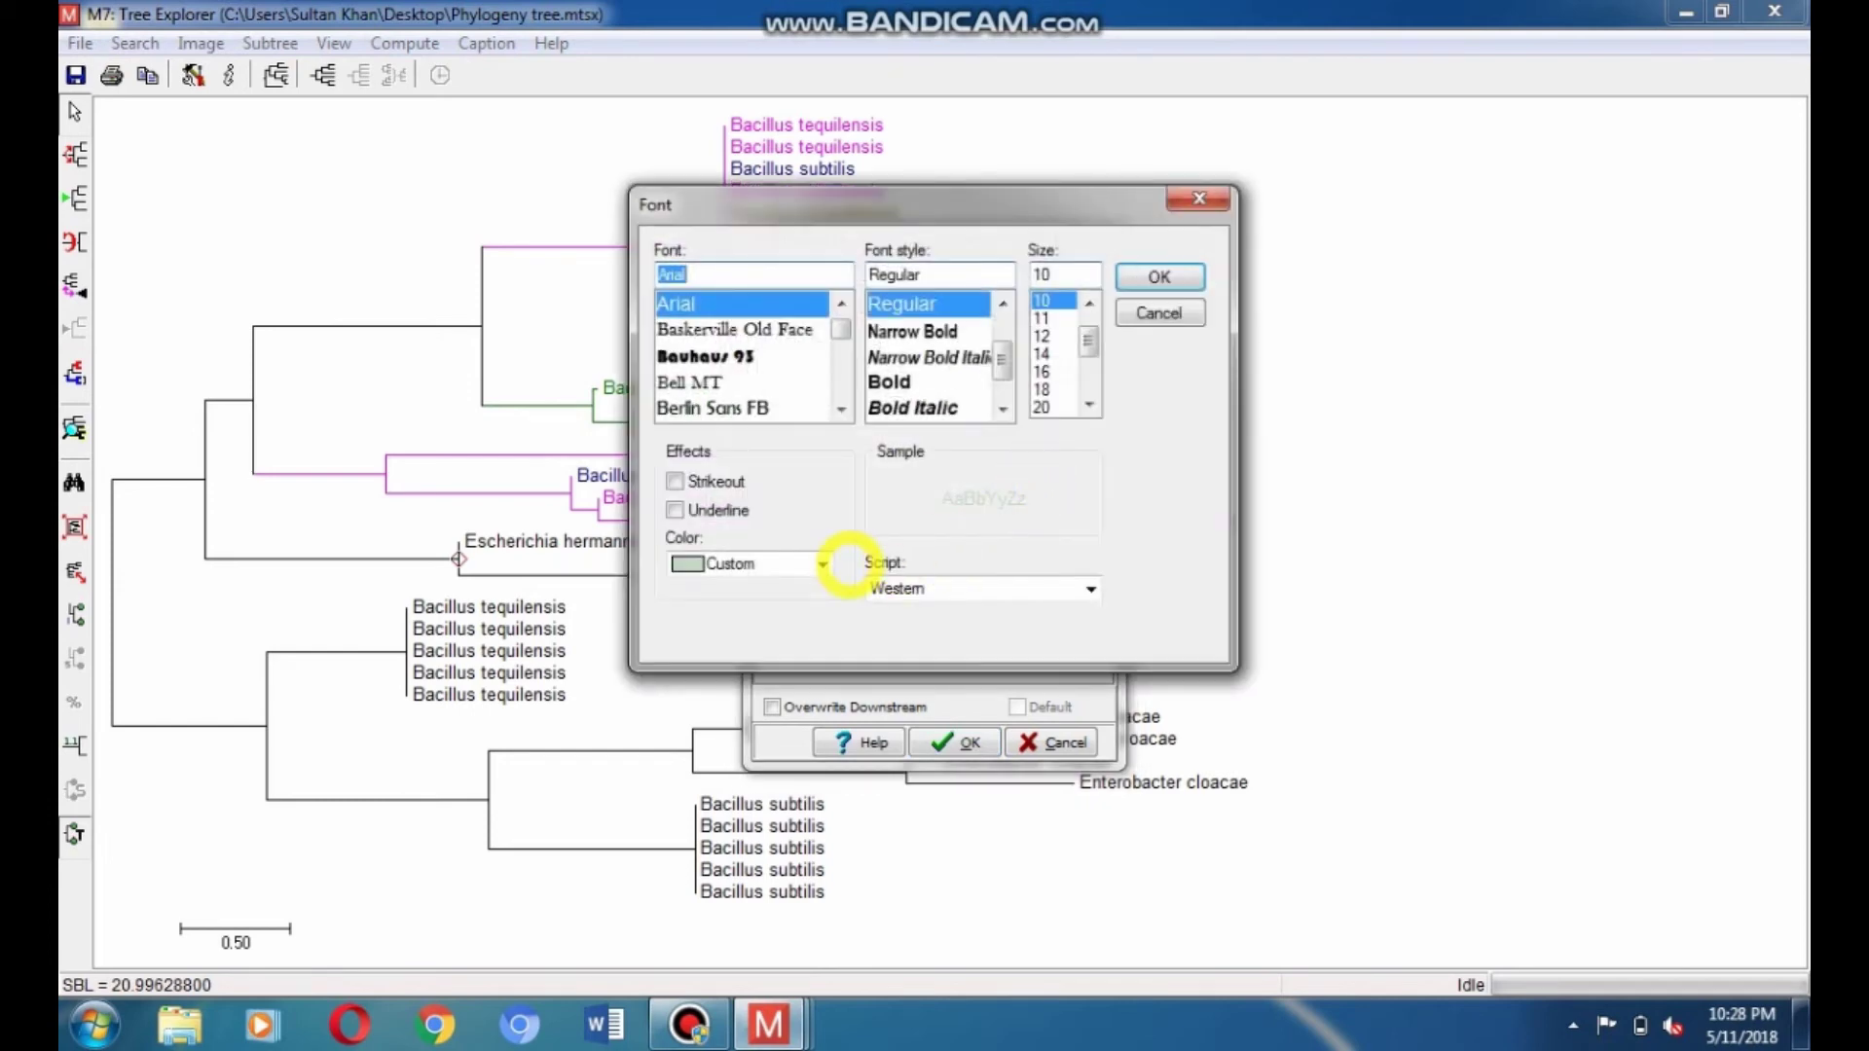
{"action": "left_click", "coordinate": [824, 564]}
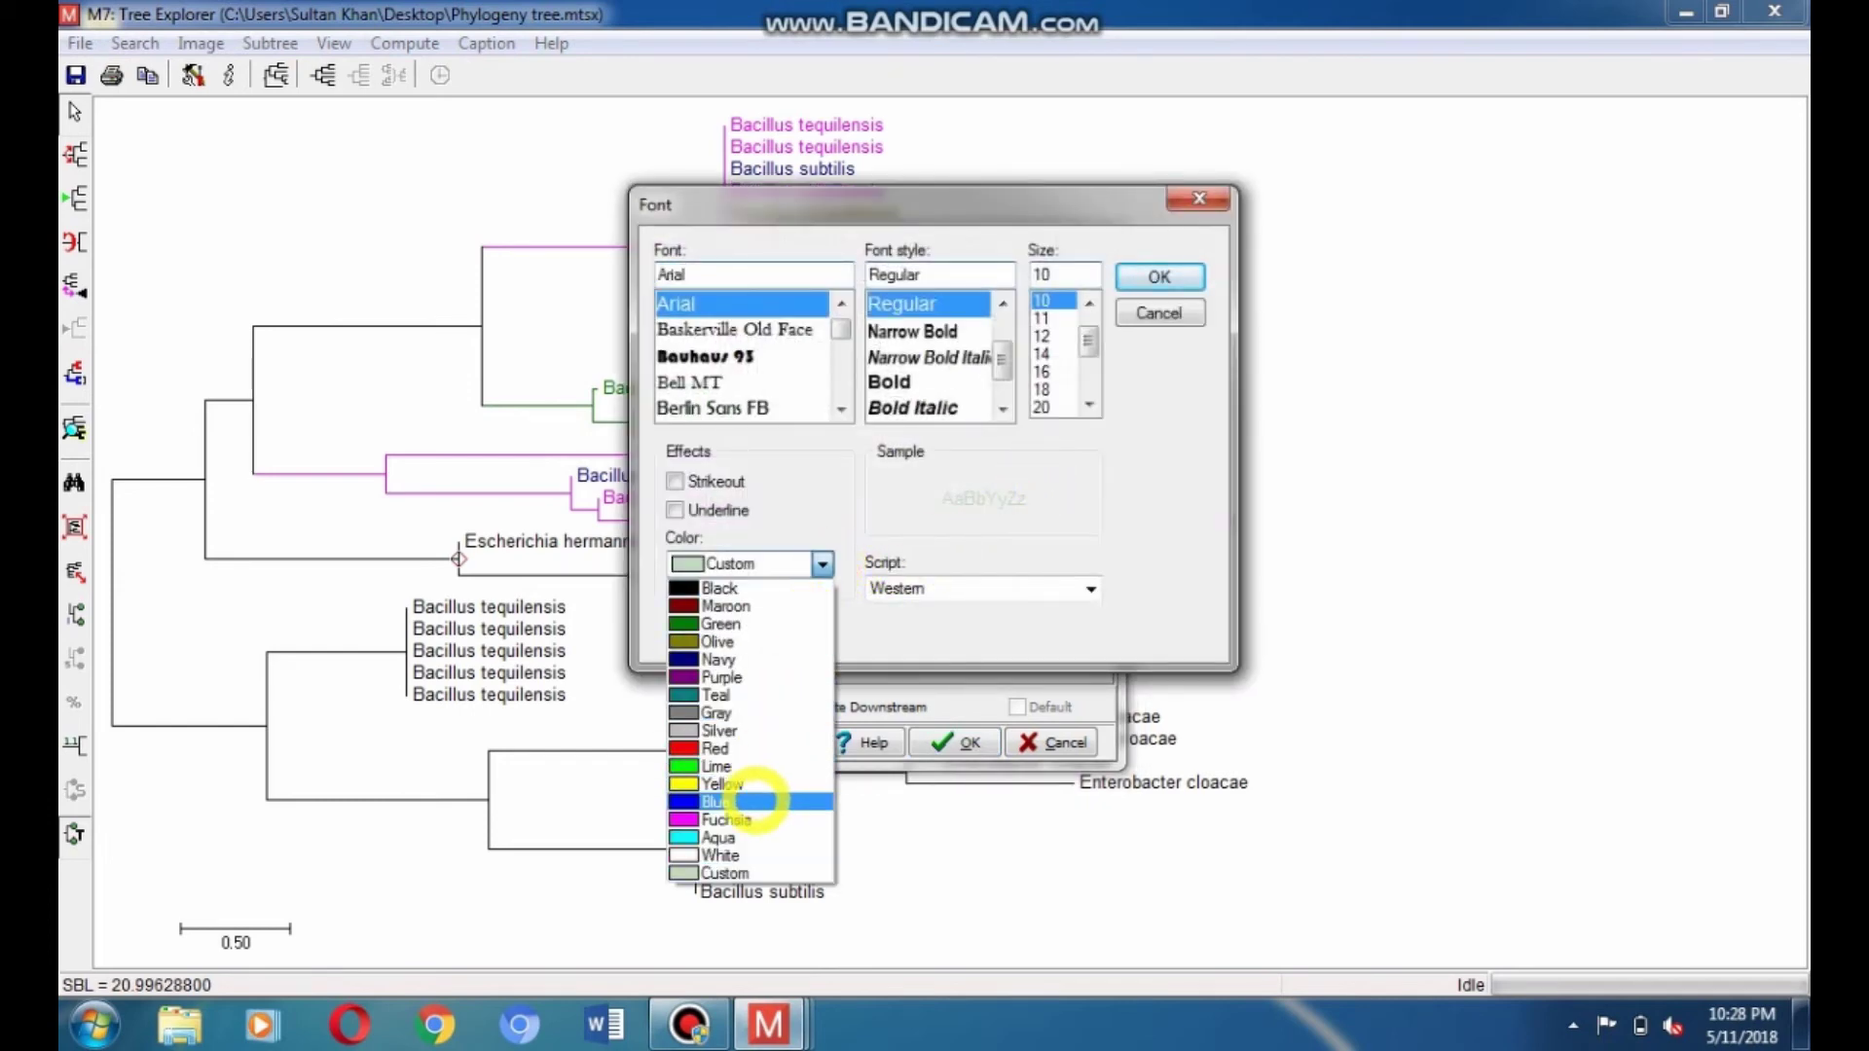
{"action": "left_click", "coordinate": [755, 801]}
{"action": "left_click", "coordinate": [1159, 276]}
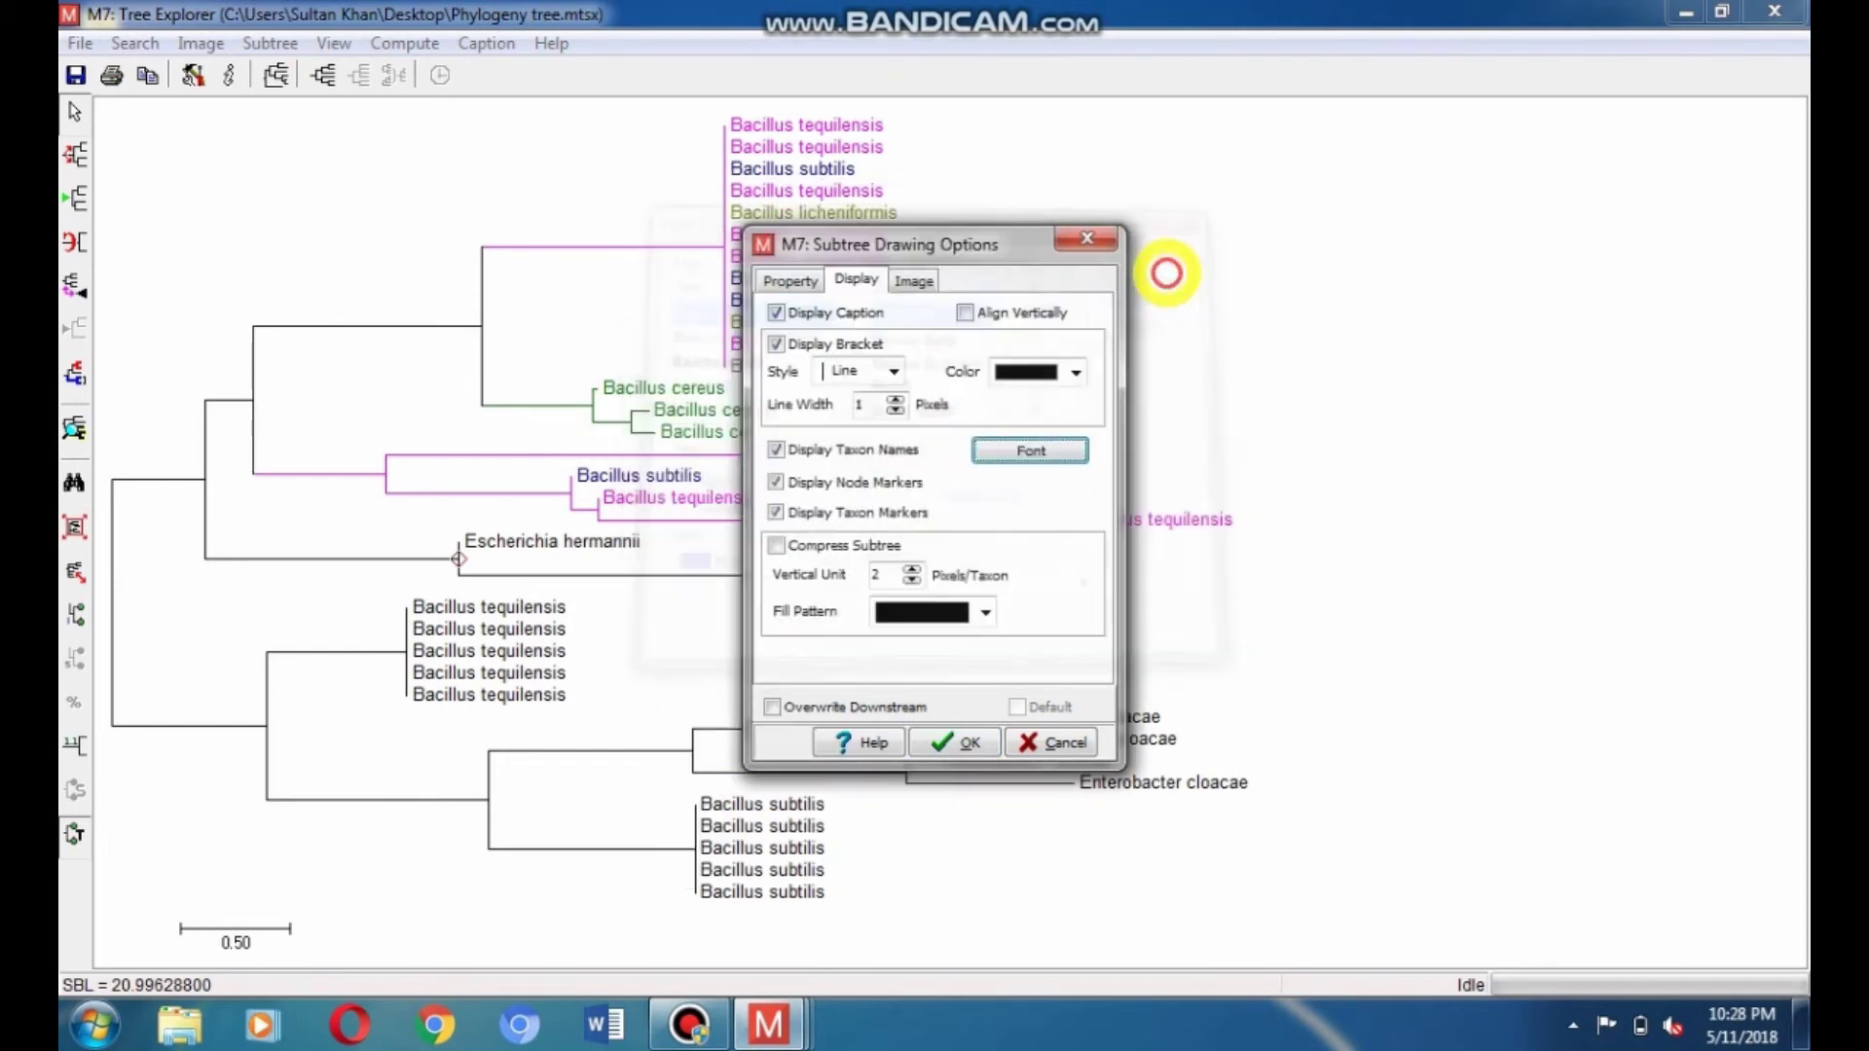
Make the Escherichia hermannii clade's bracket magenta.
{"action": "left_click", "coordinate": [793, 279]}
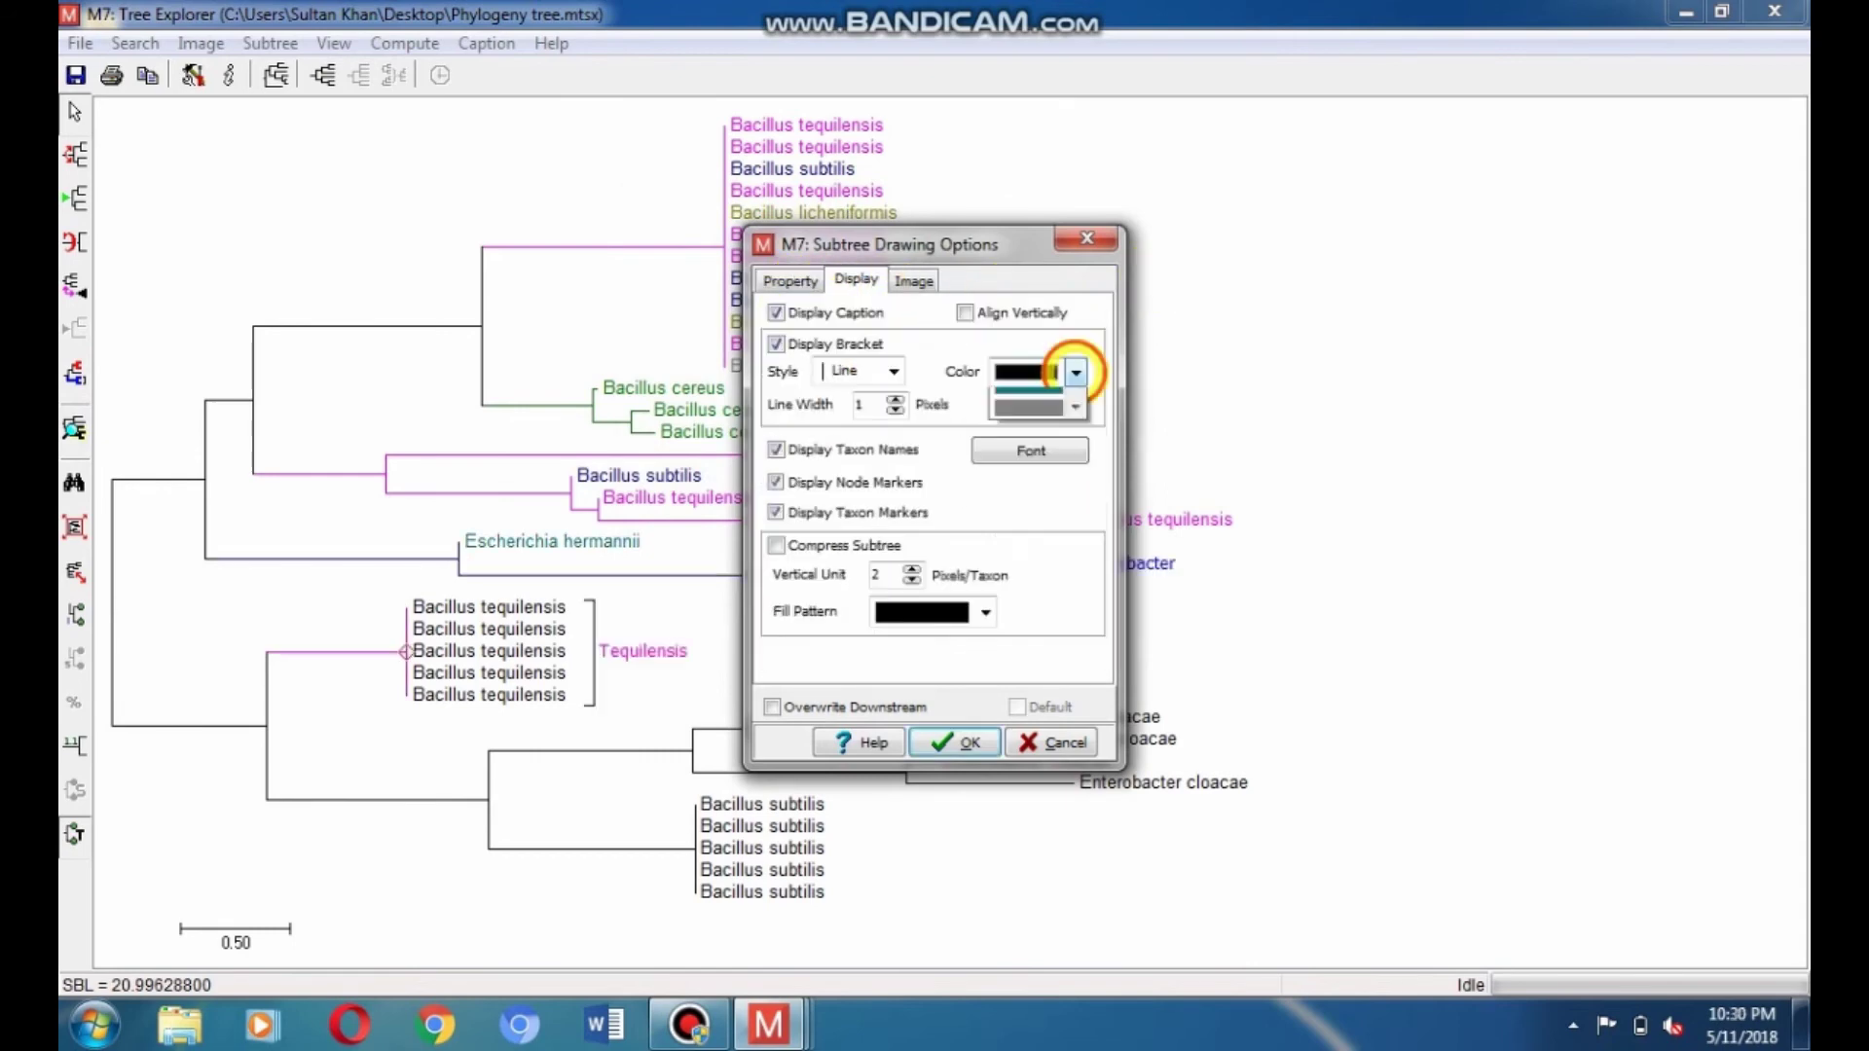
{"action": "left_click", "coordinate": [1075, 372]}
{"action": "scroll", "coordinate": [1071, 492], "scroll_direction": "down", "scroll_amount": 2}
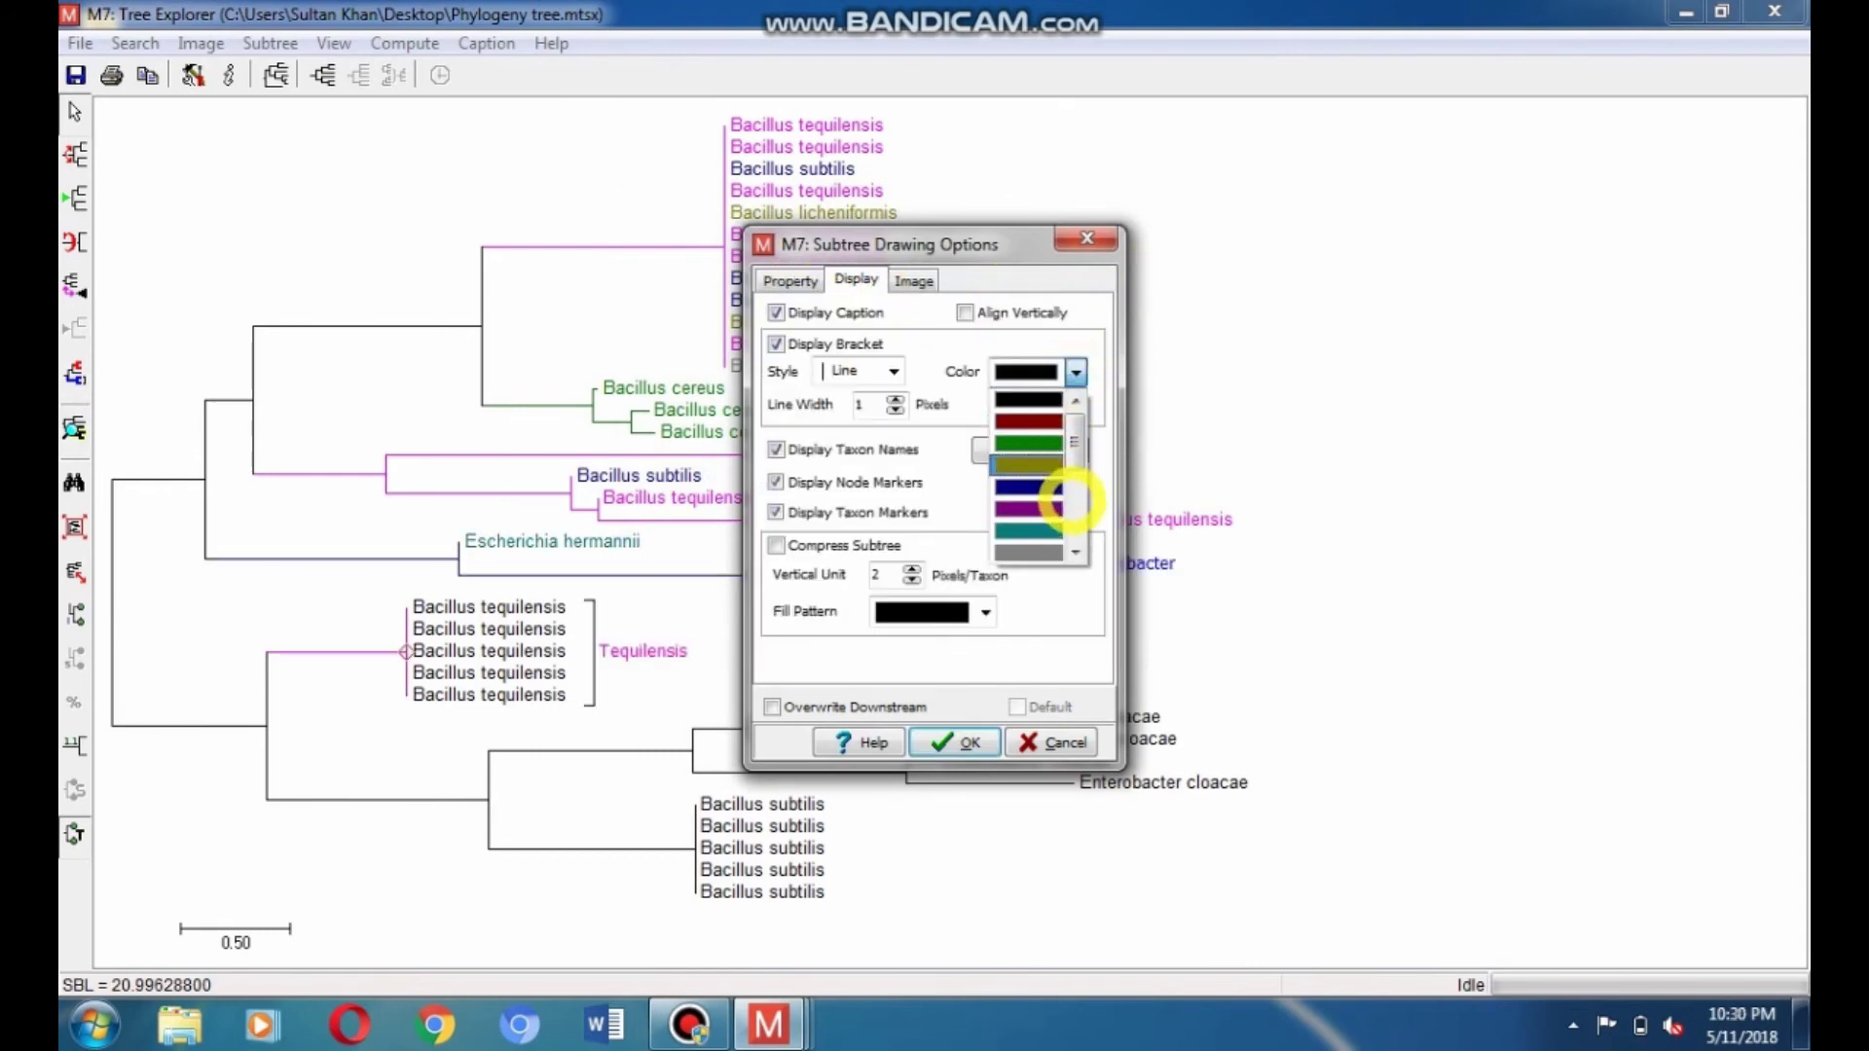
{"action": "scroll", "coordinate": [1071, 498], "scroll_direction": "down", "scroll_amount": 2}
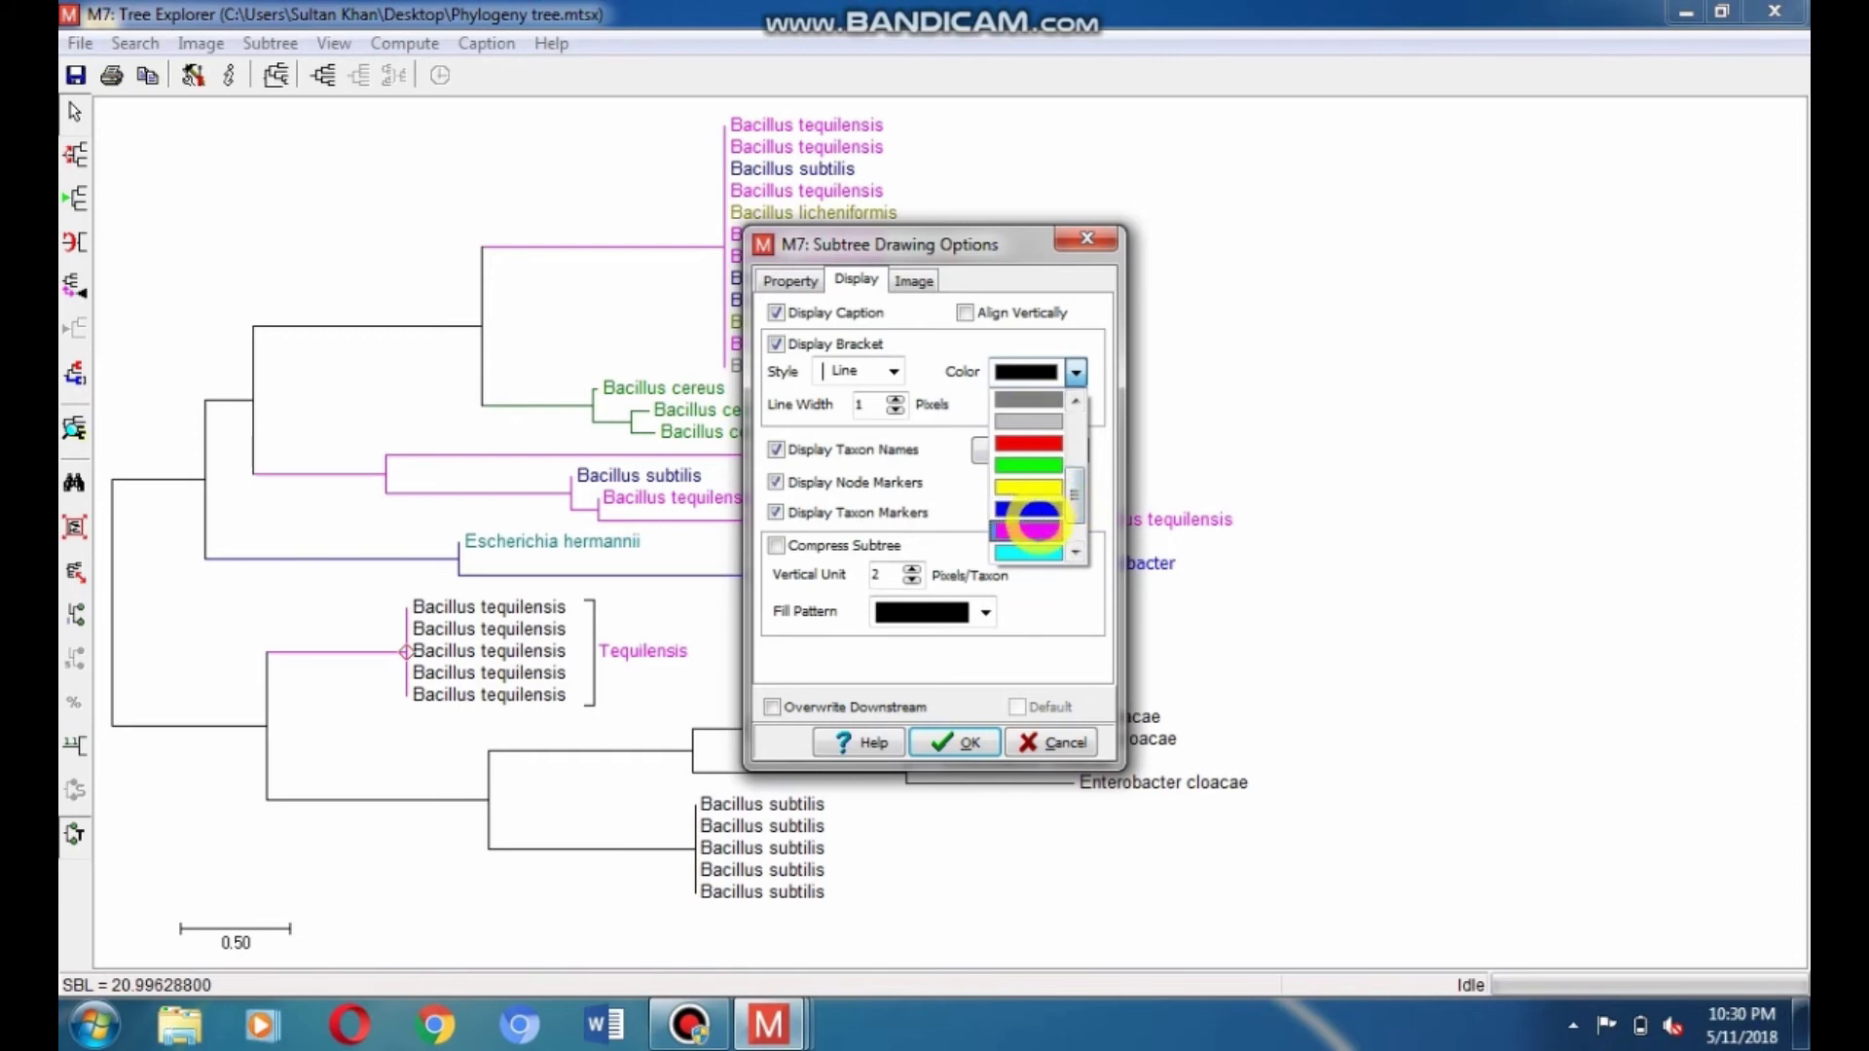
{"action": "left_click", "coordinate": [1035, 526]}
{"action": "left_click", "coordinate": [1031, 450]}
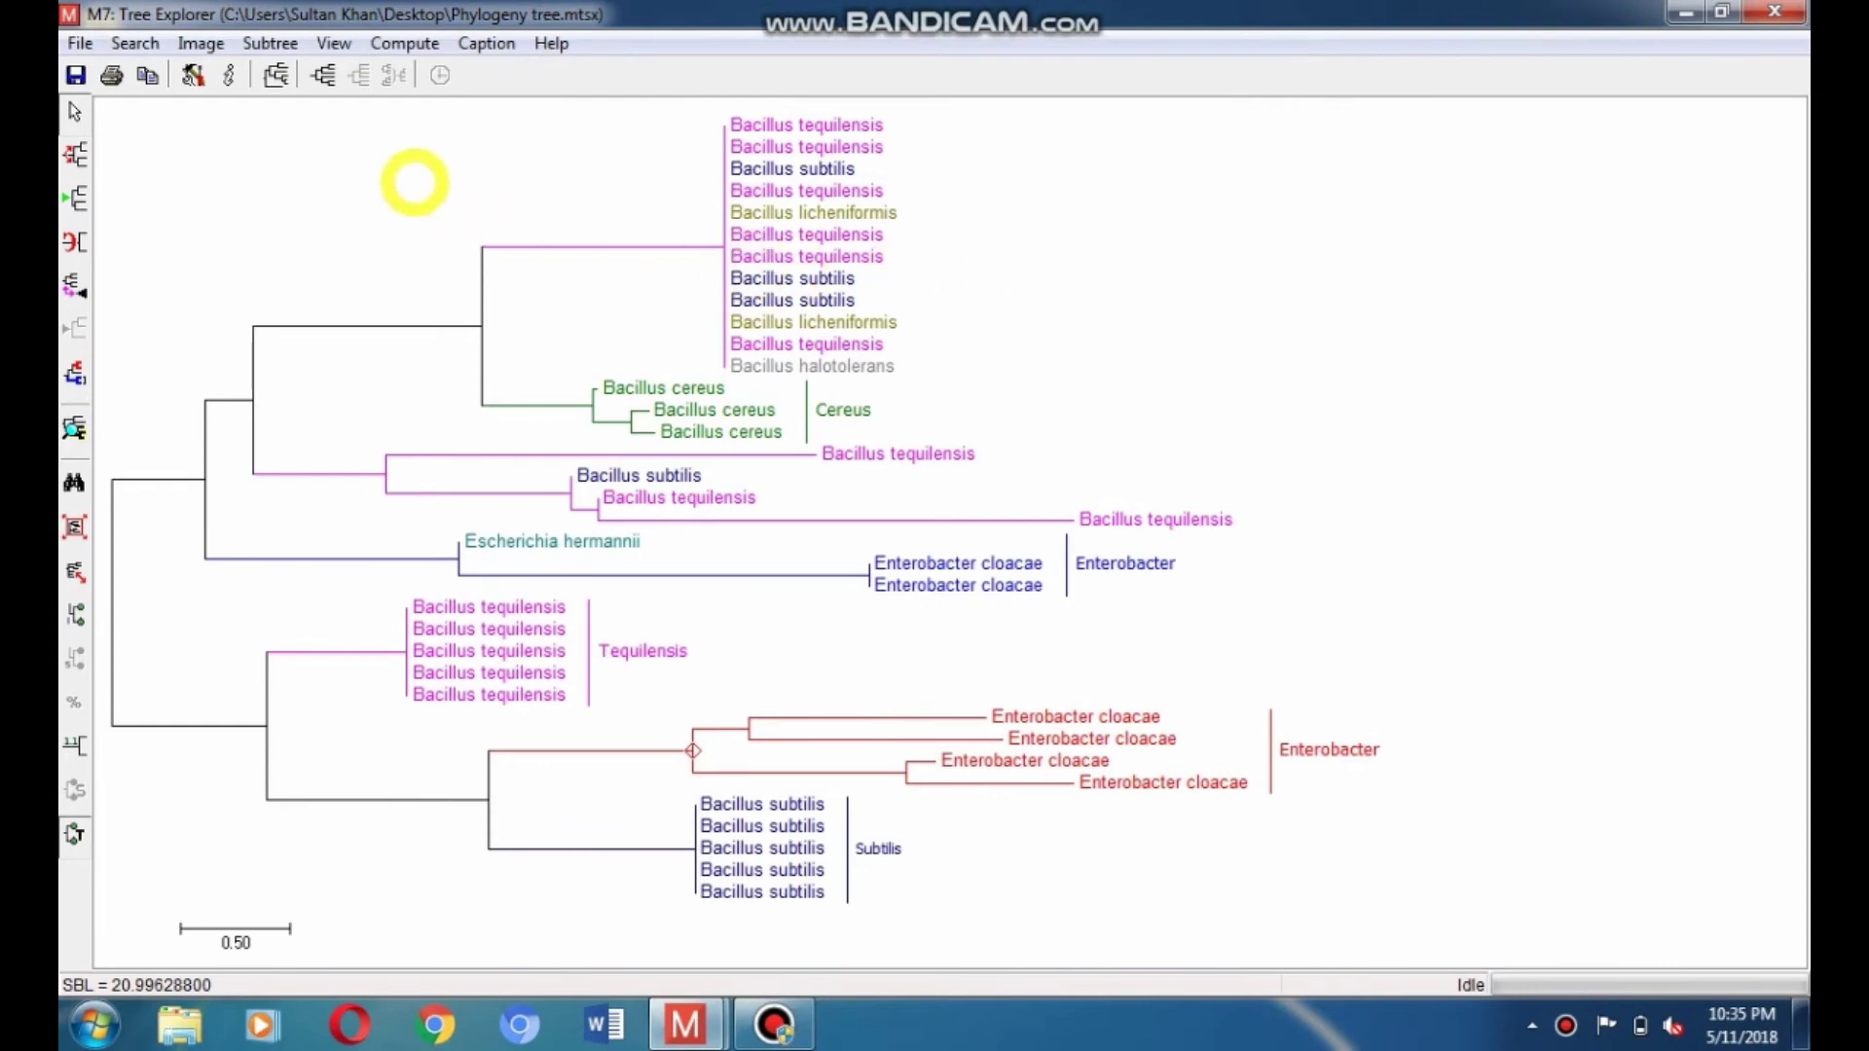
Show topology only with straight slanted traditional branches, then switch to the circle style.
{"action": "left_click", "coordinate": [330, 77]}
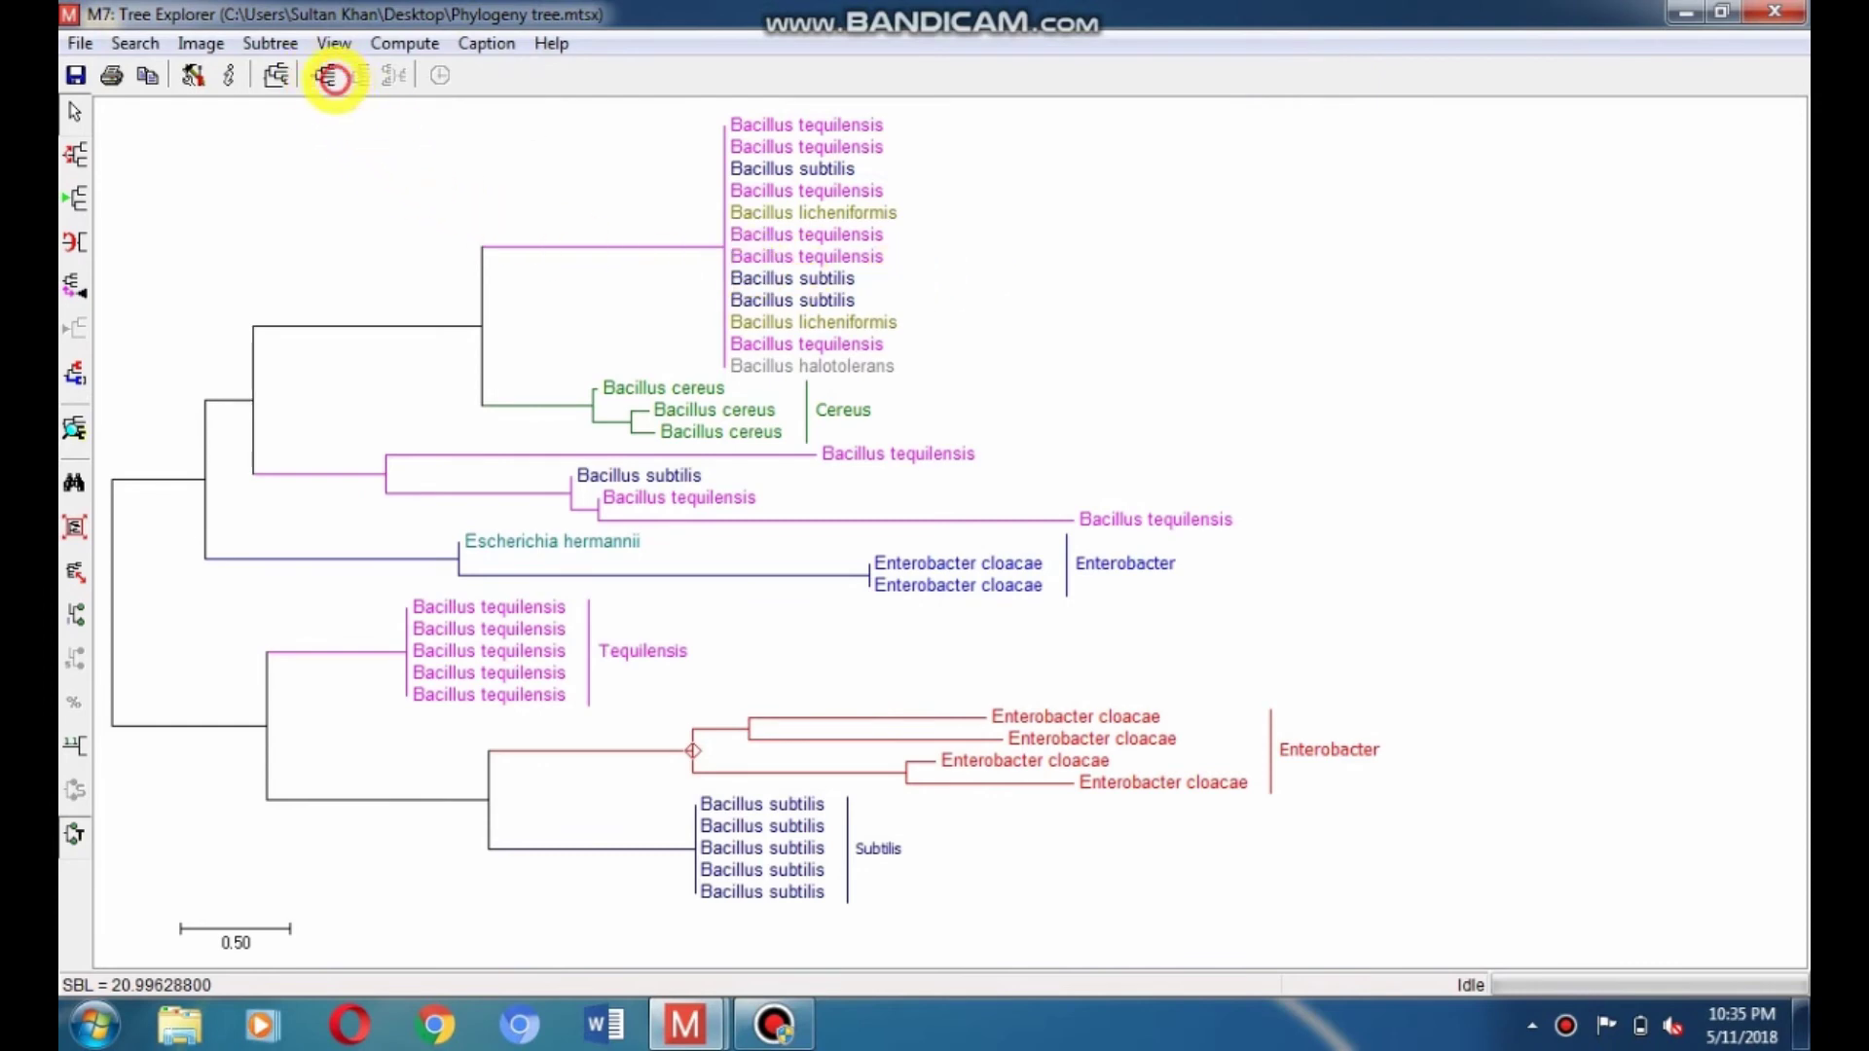
{"action": "left_click", "coordinate": [324, 75]}
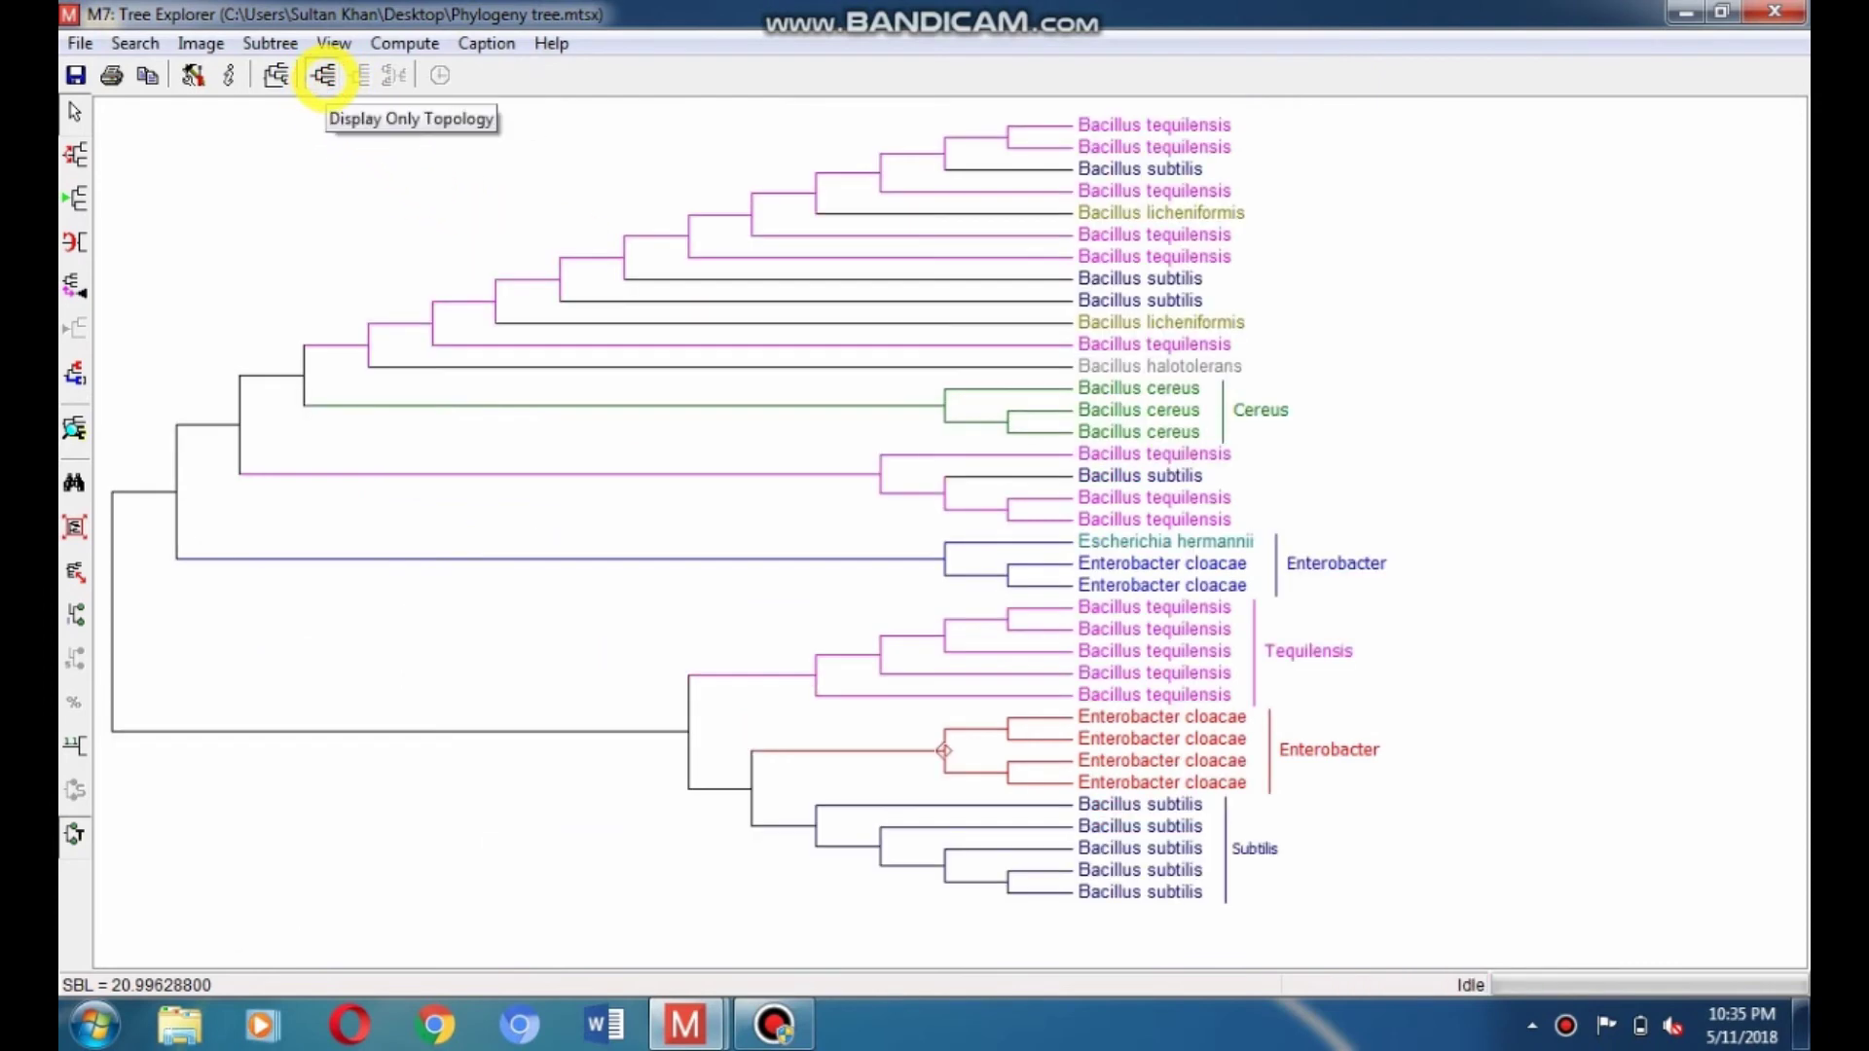
{"action": "left_click", "coordinate": [277, 76]}
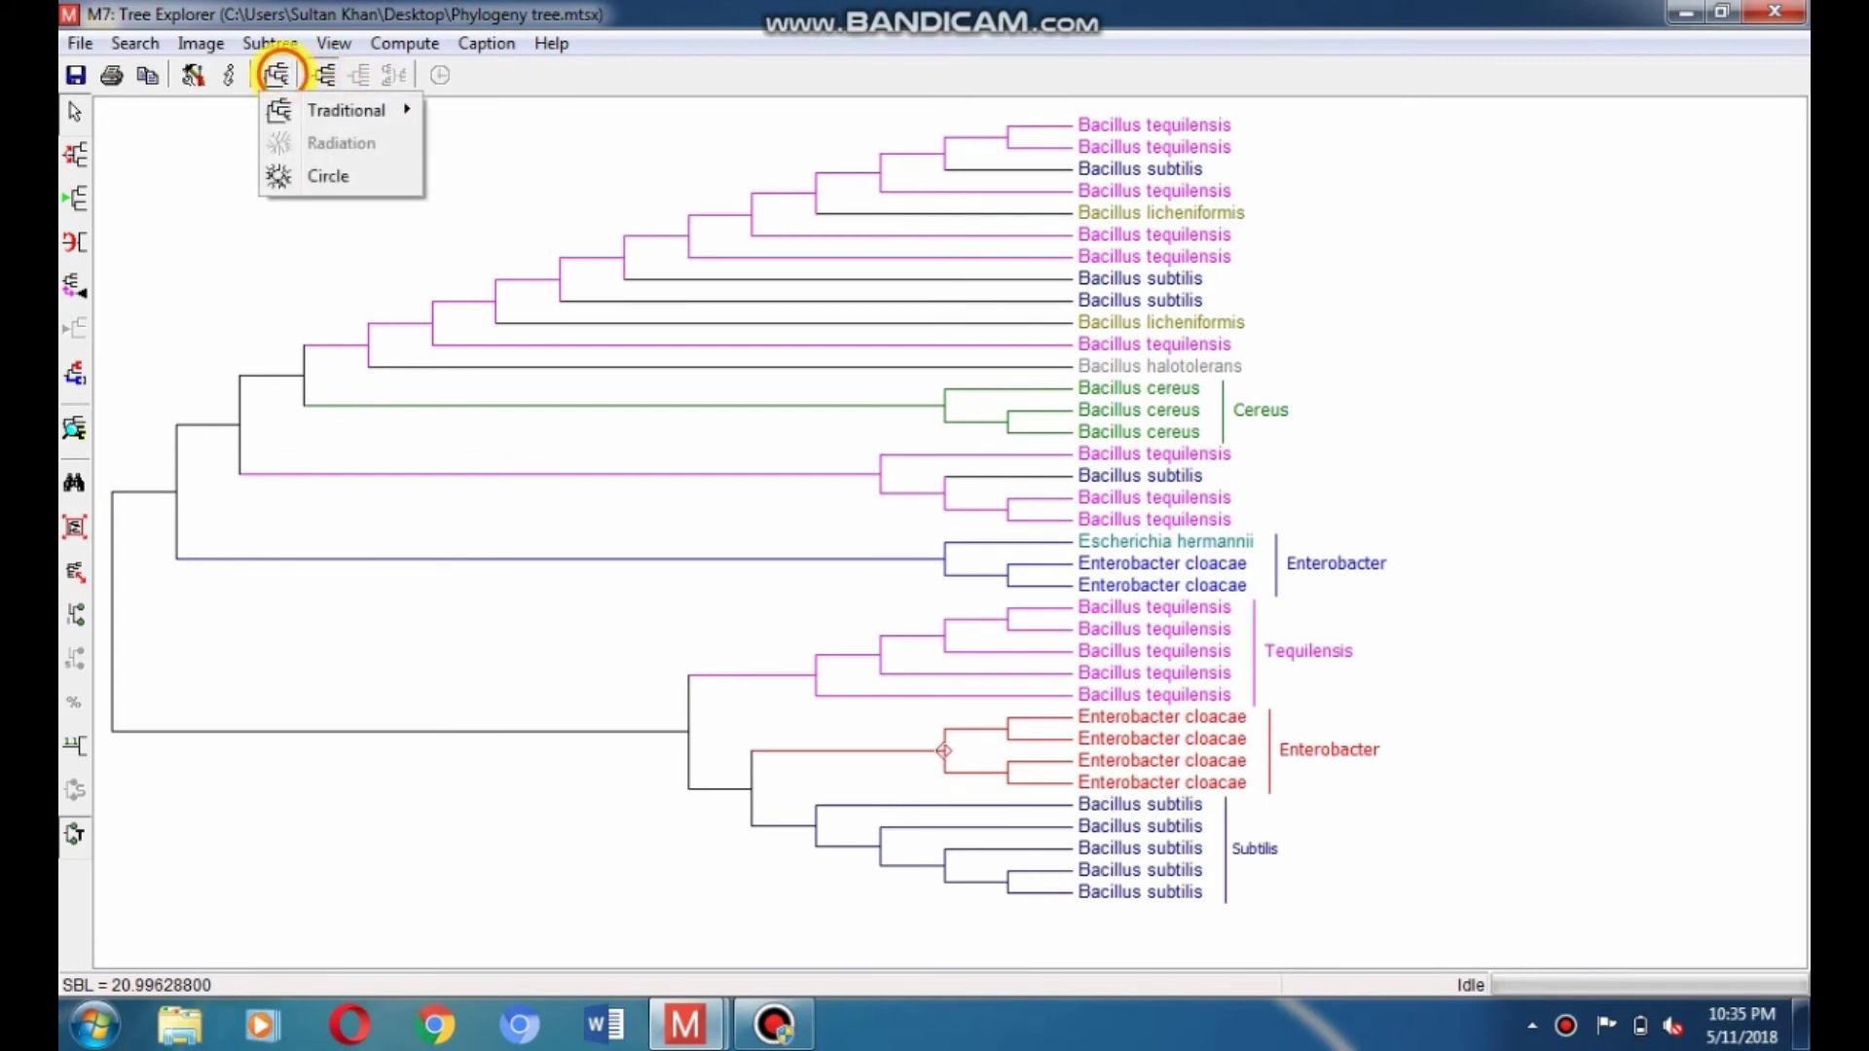
{"action": "mouse_move", "coordinate": [319, 109]}
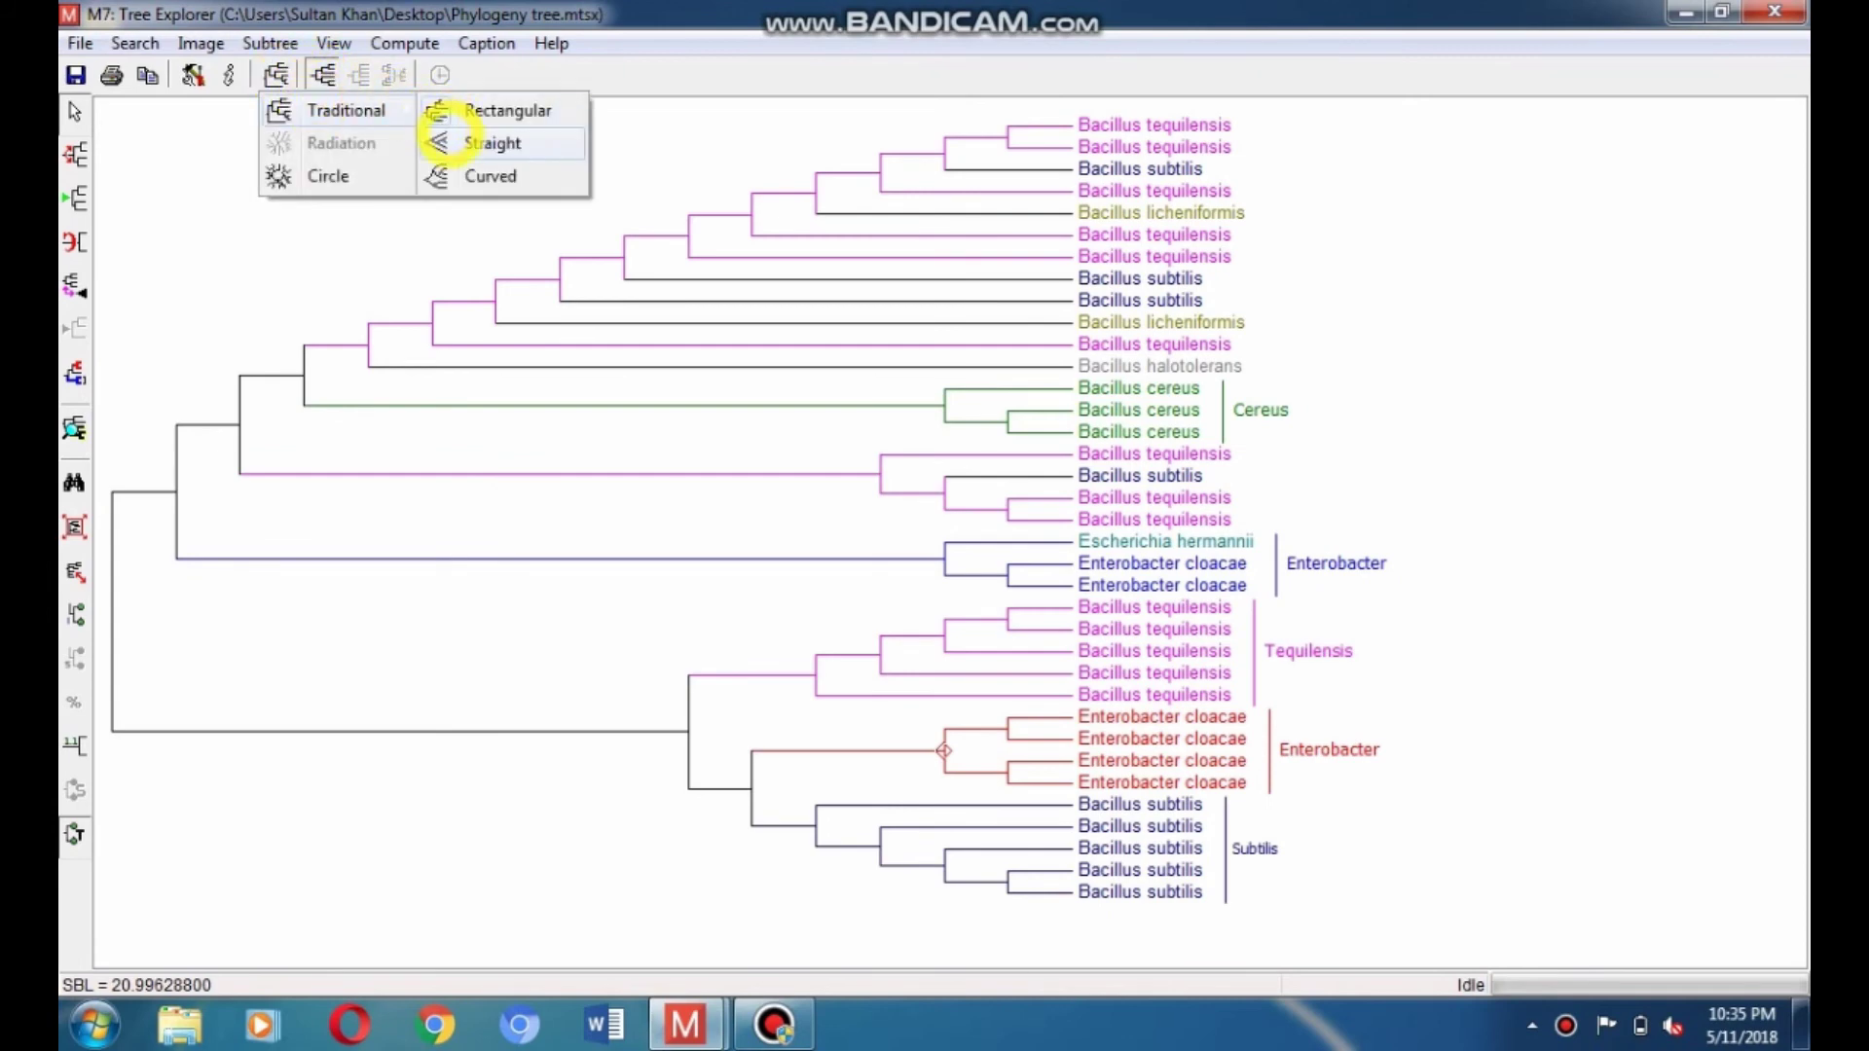
{"action": "left_click", "coordinate": [435, 141]}
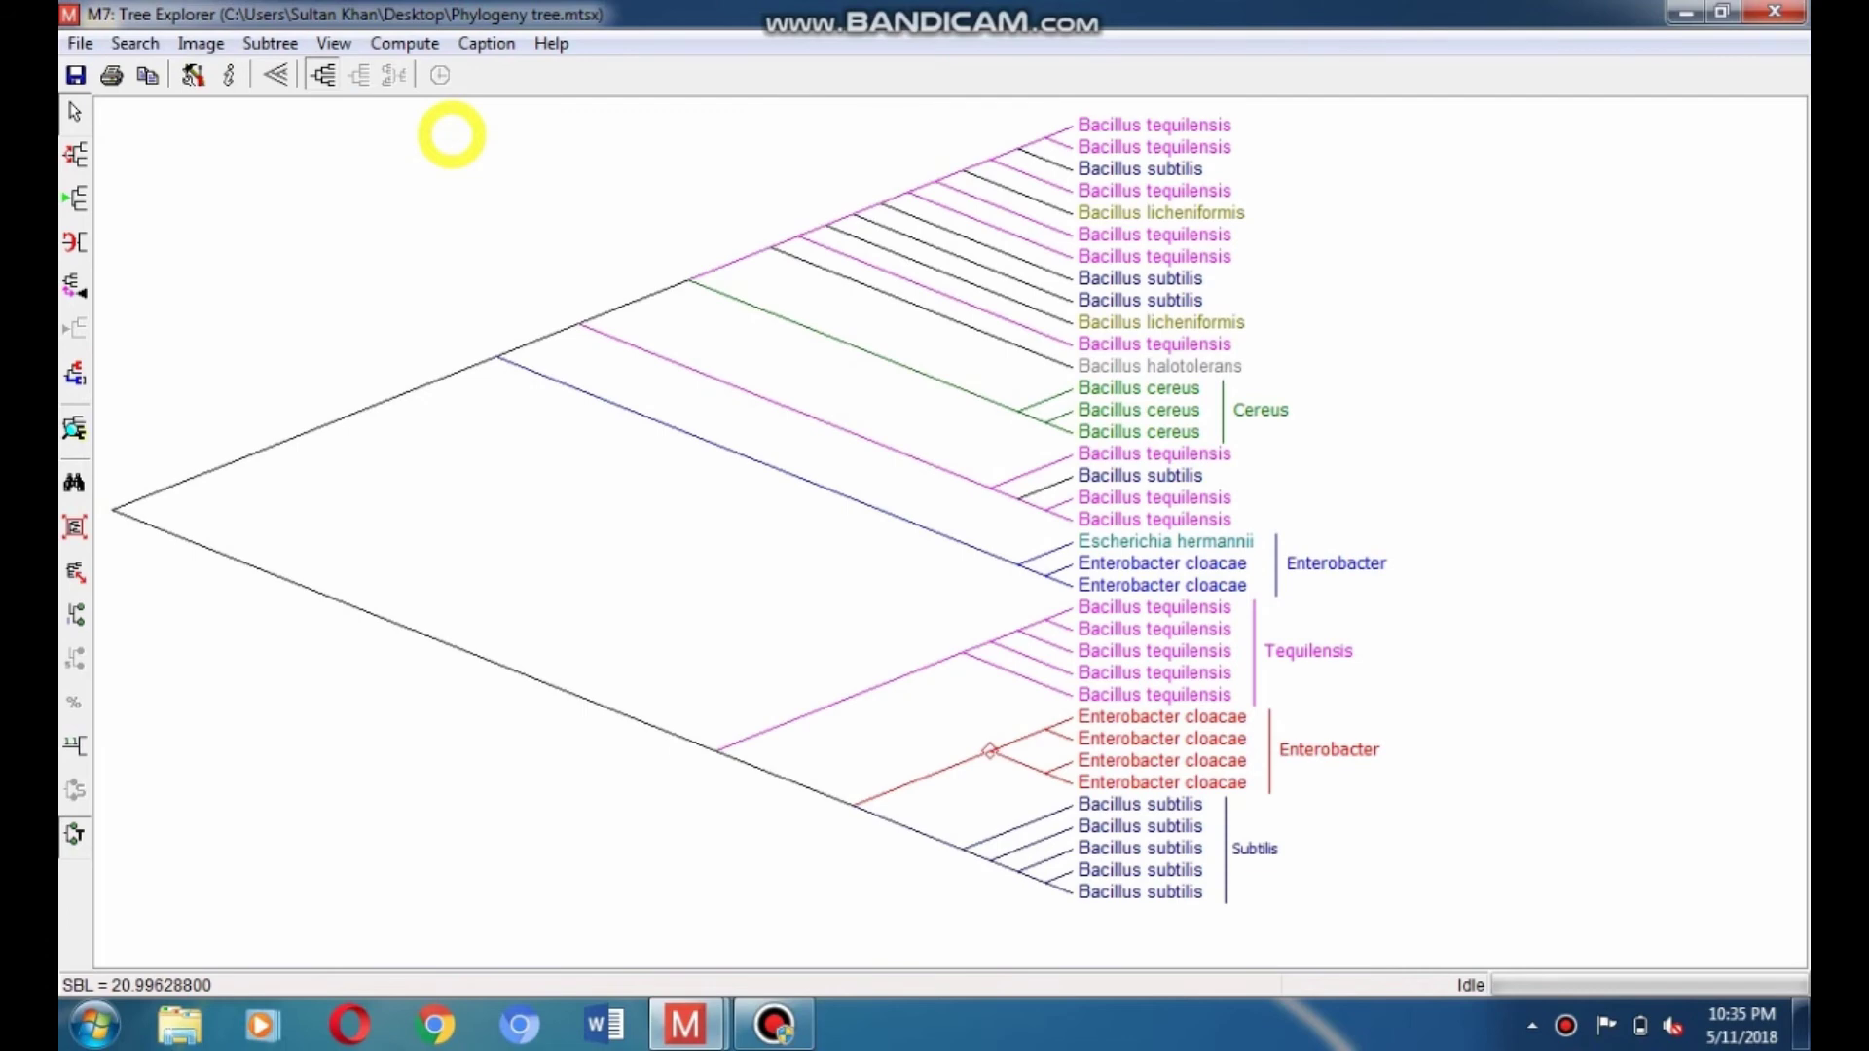
{"action": "left_click", "coordinate": [277, 75]}
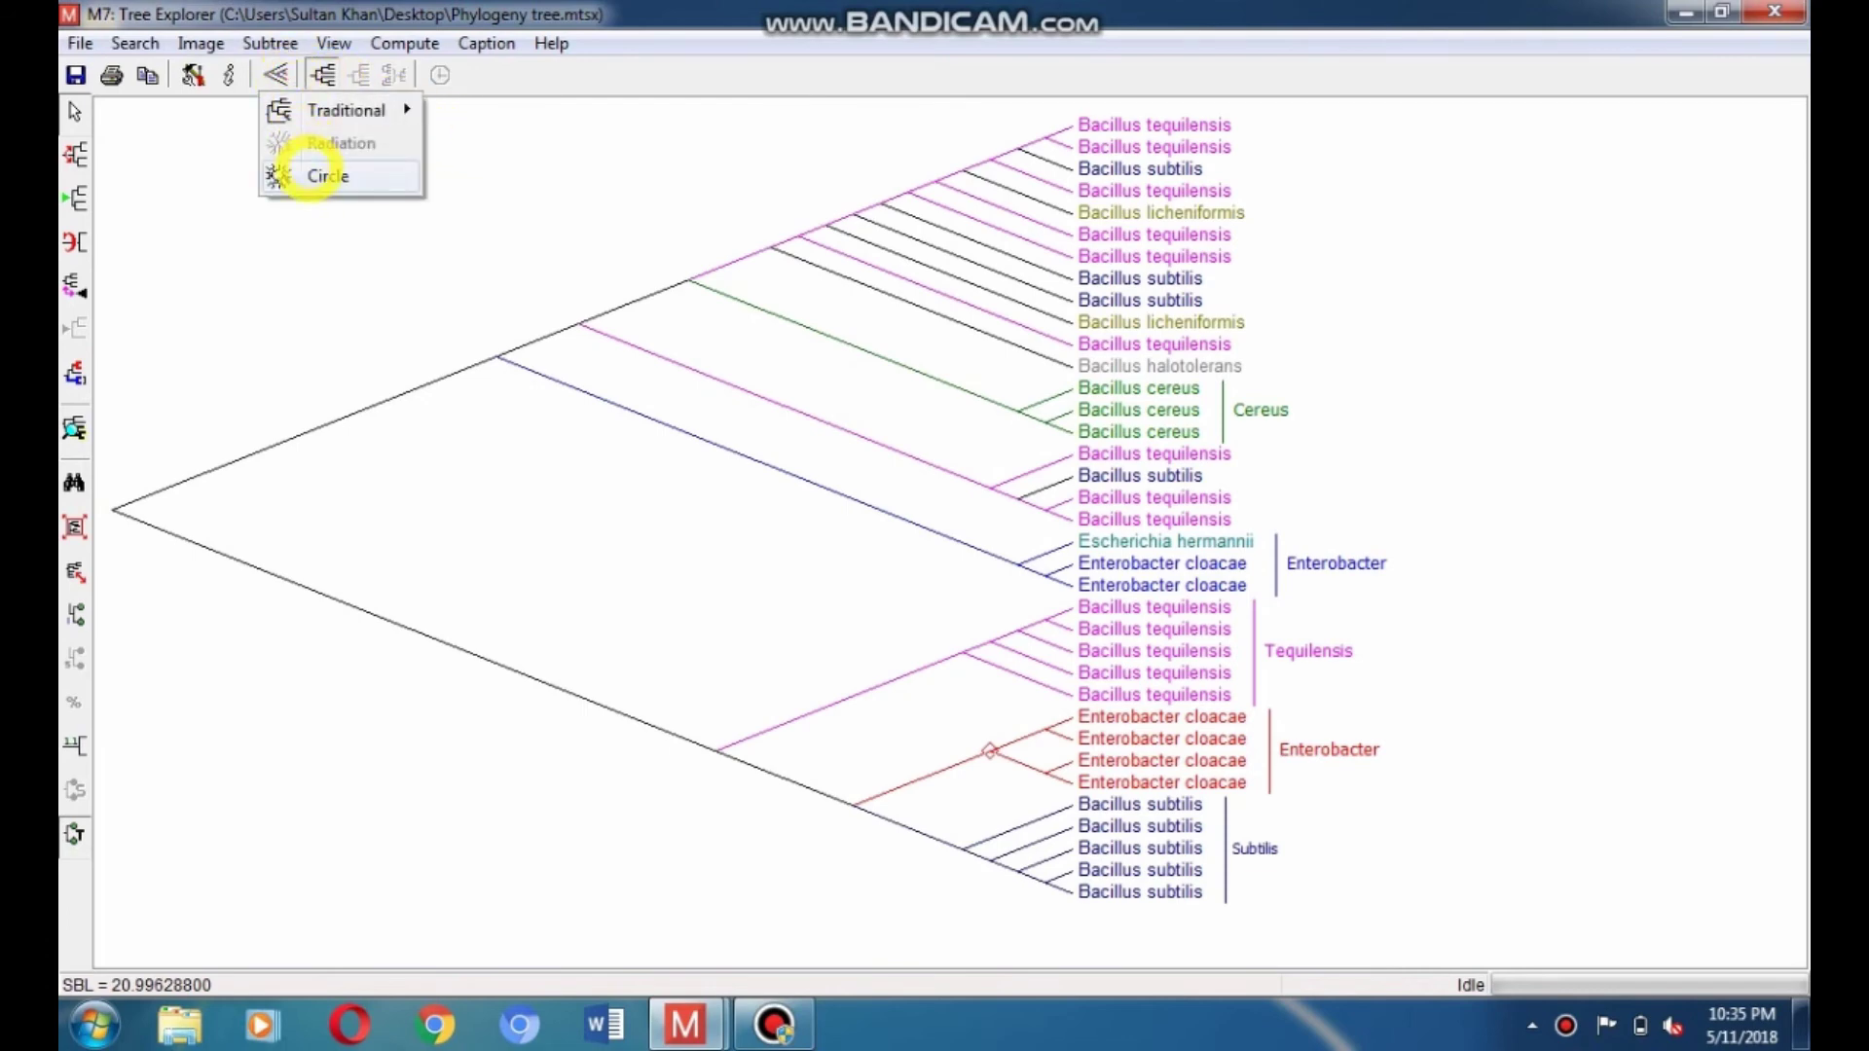
{"action": "left_click", "coordinate": [310, 176]}
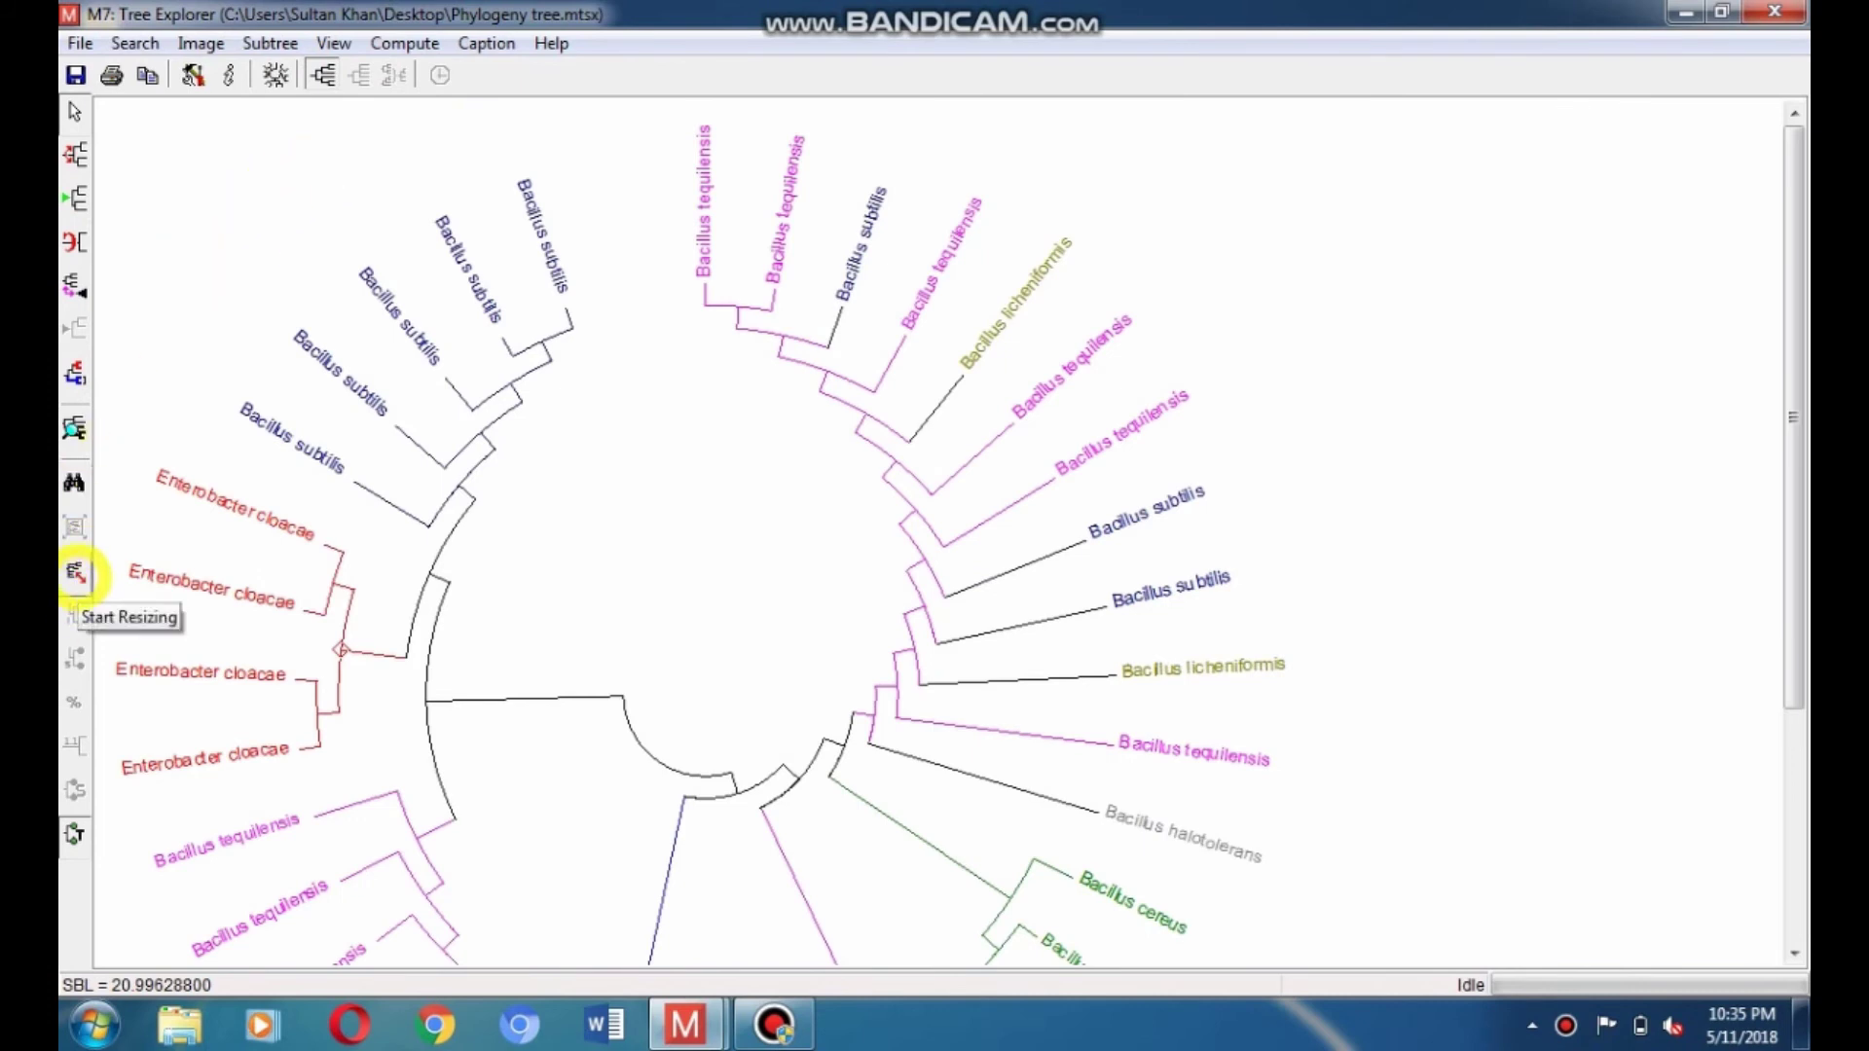
Shrink the circular tree in resize mode so all labels fit, and restore branch lengths.
{"action": "left_click", "coordinate": [76, 573]}
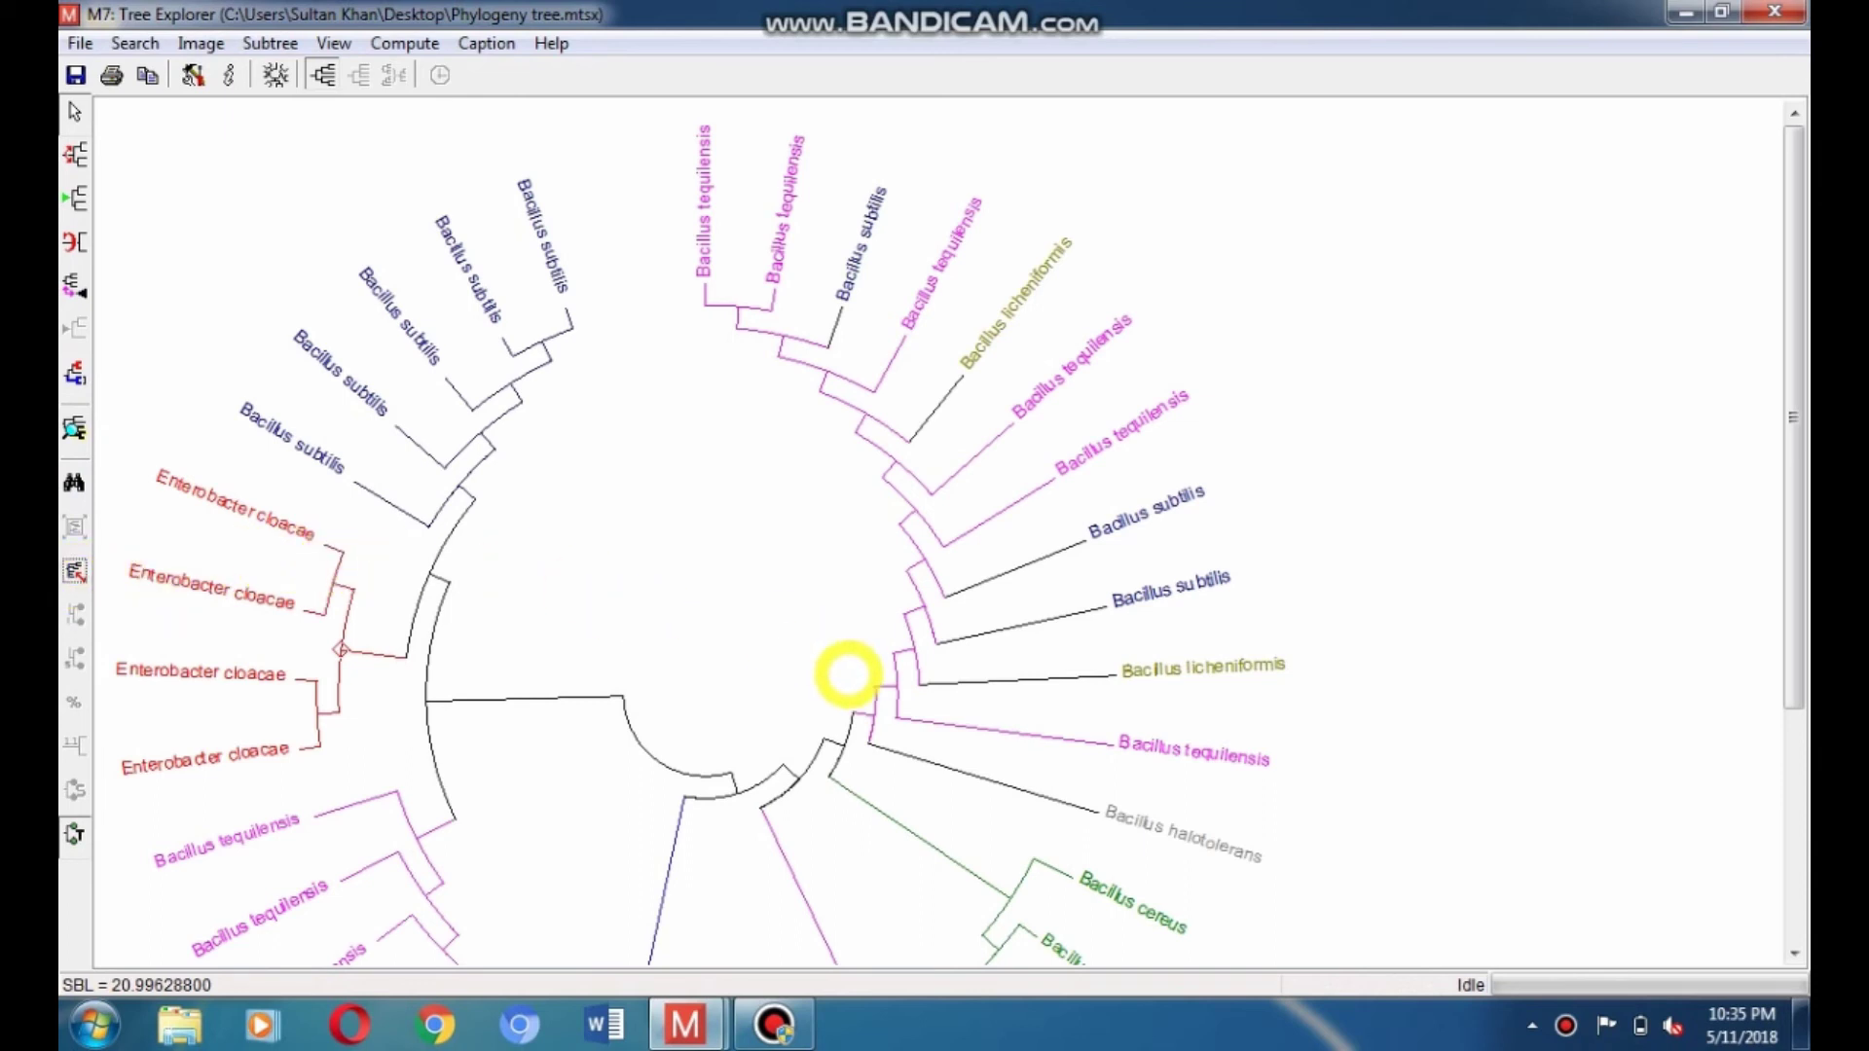
{"action": "left_click_drag", "start_coordinate": [849, 674], "coordinate": [781, 614]}
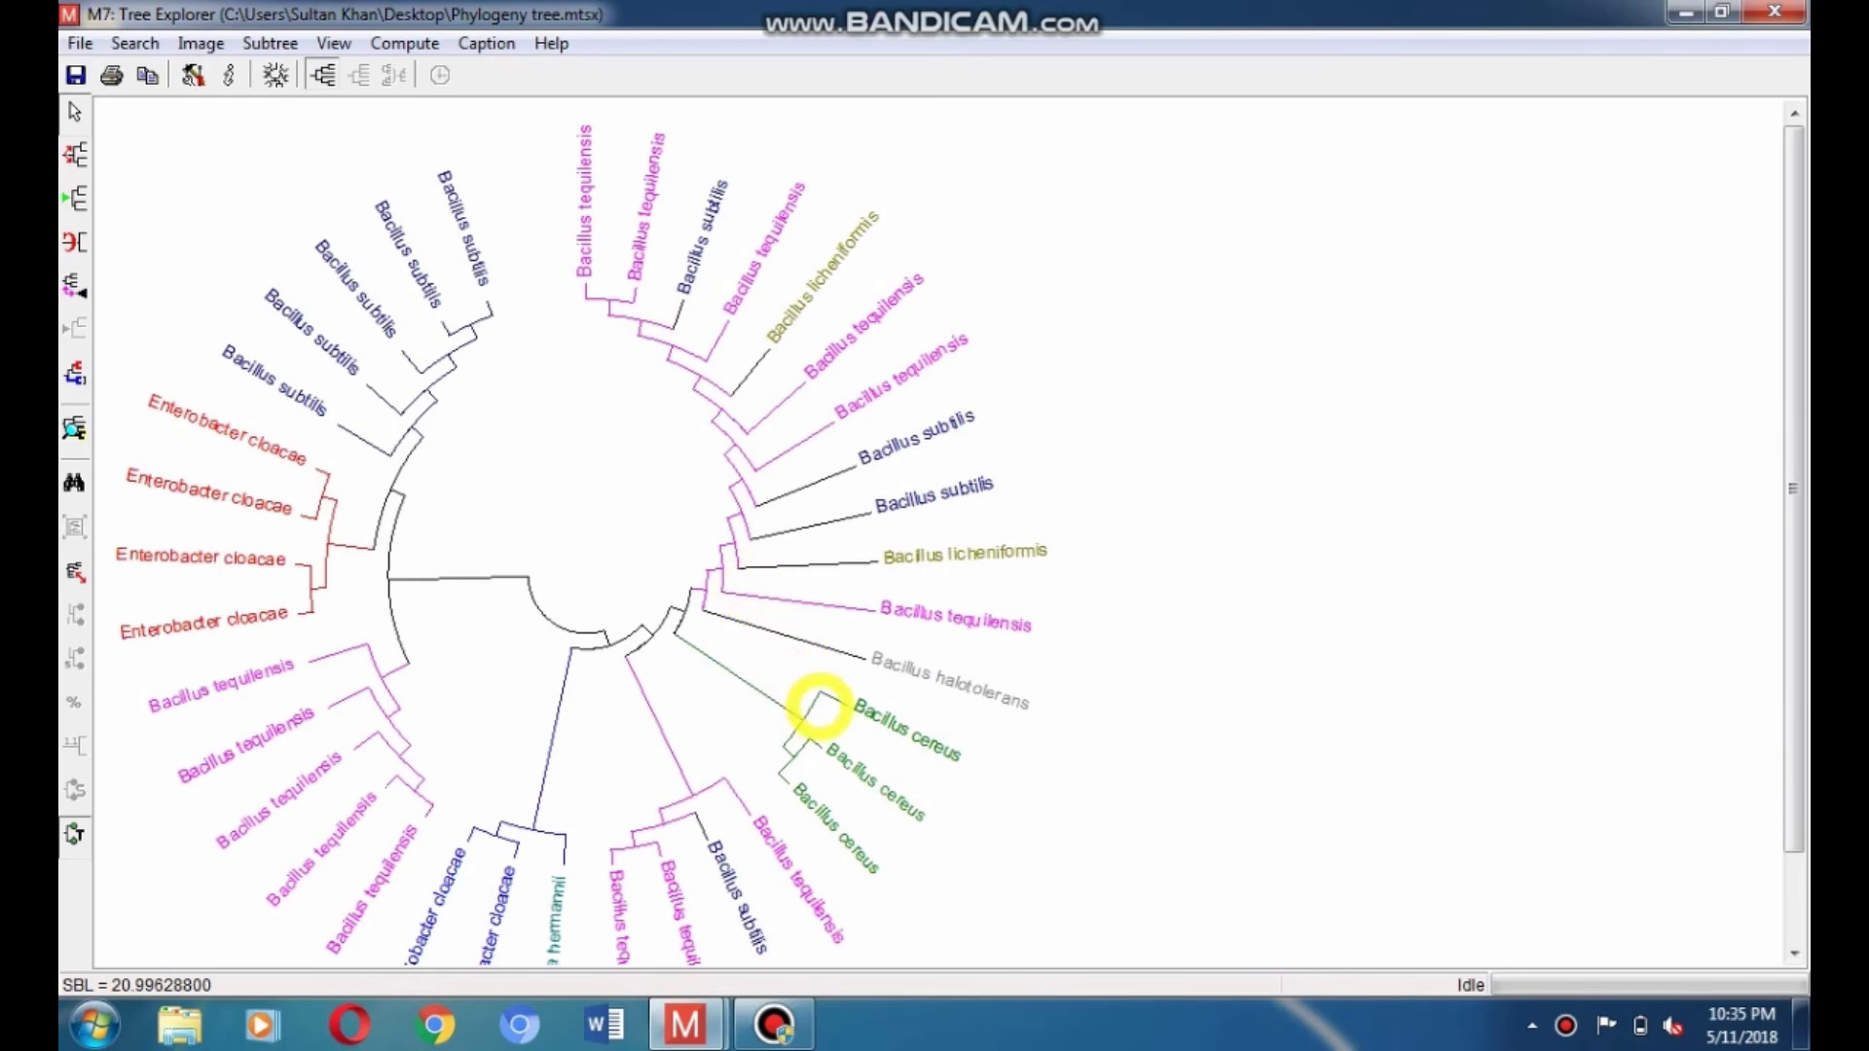
{"action": "left_click_drag", "start_coordinate": [417, 604], "coordinate": [466, 625]}
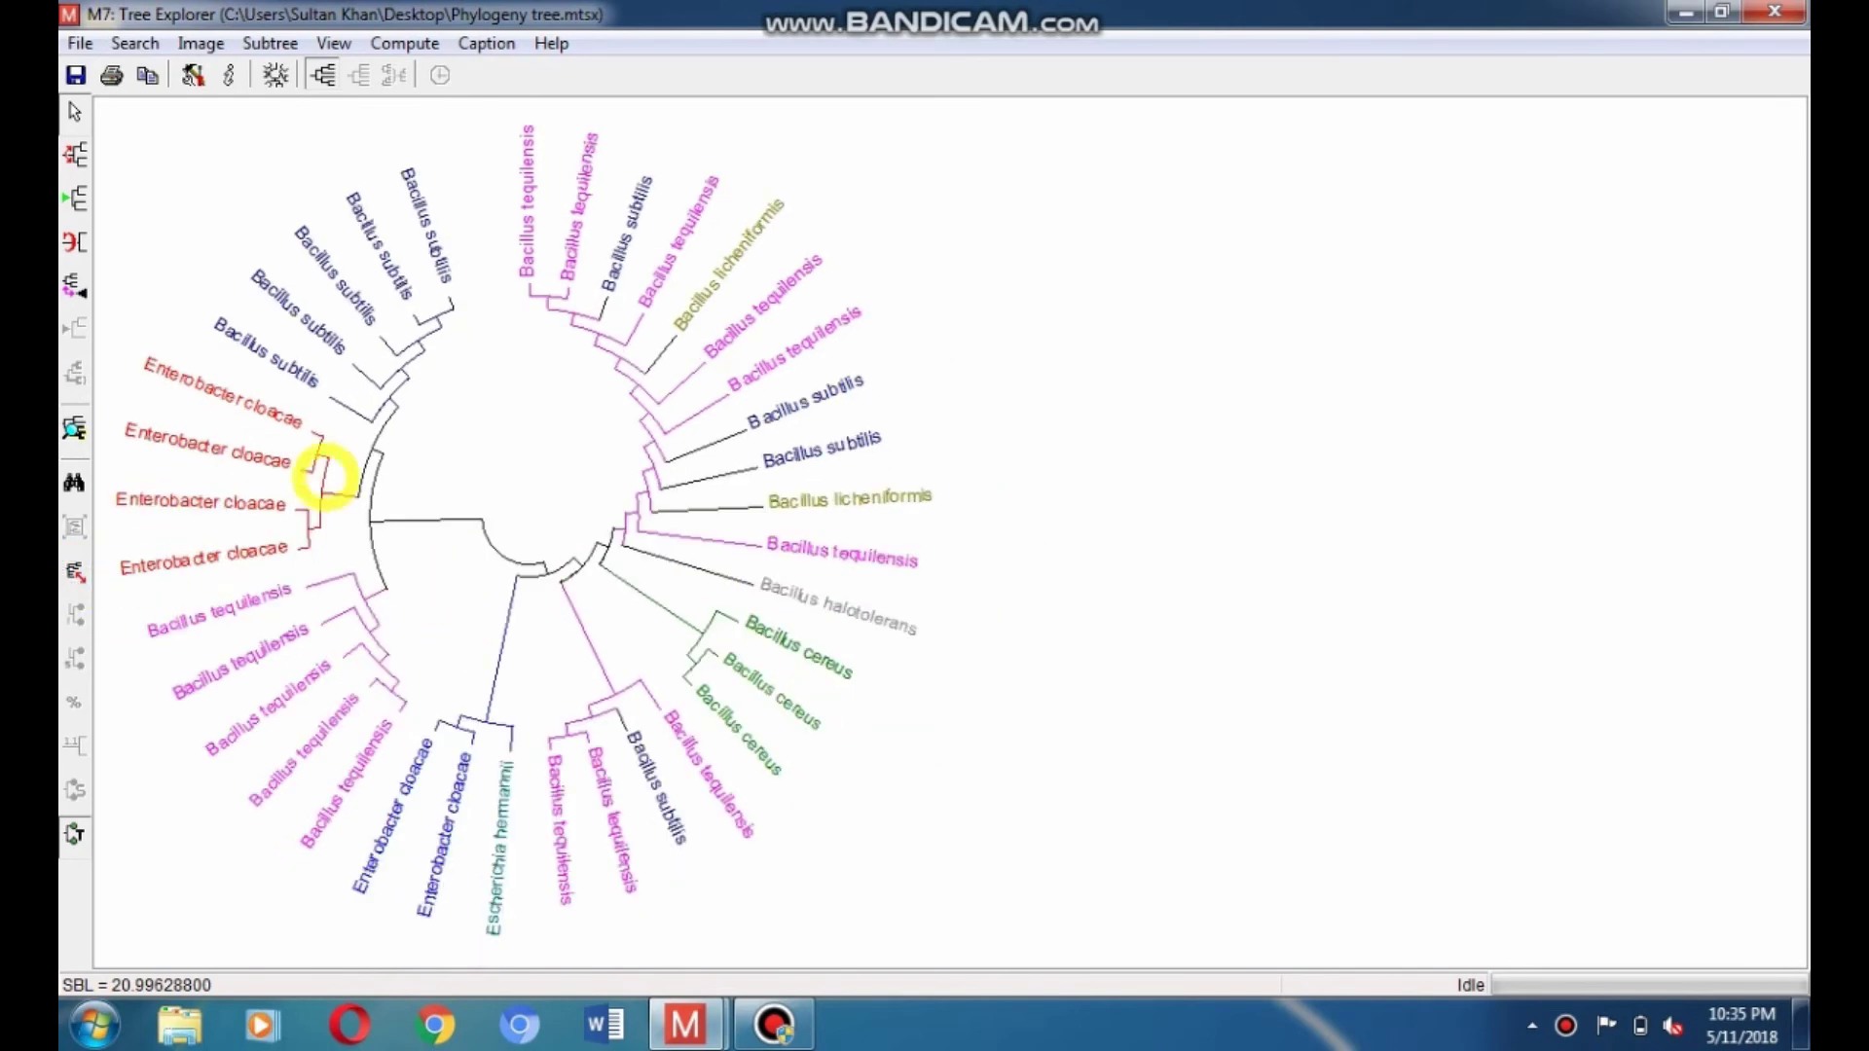
{"action": "left_click", "coordinate": [321, 75]}
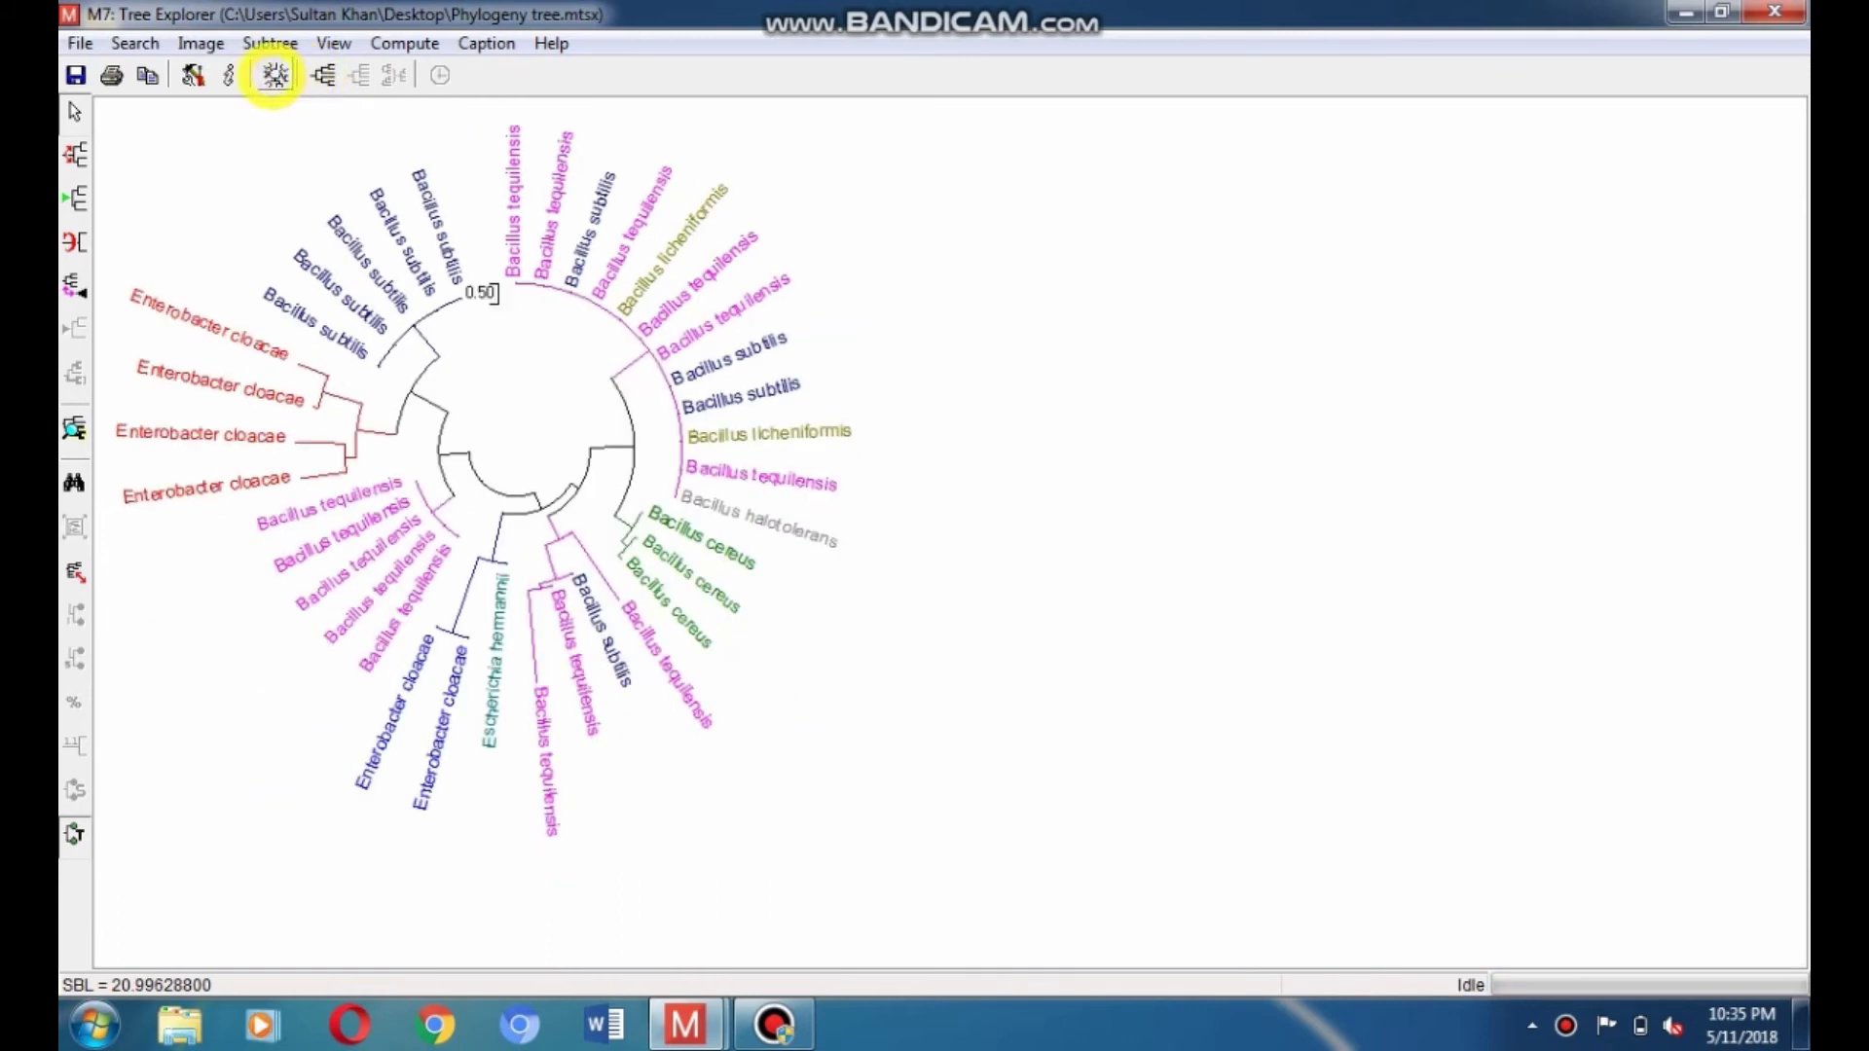
Try the unrooted radiation layout, then return to the rectangular traditional layout.
{"action": "left_click", "coordinate": [274, 75]}
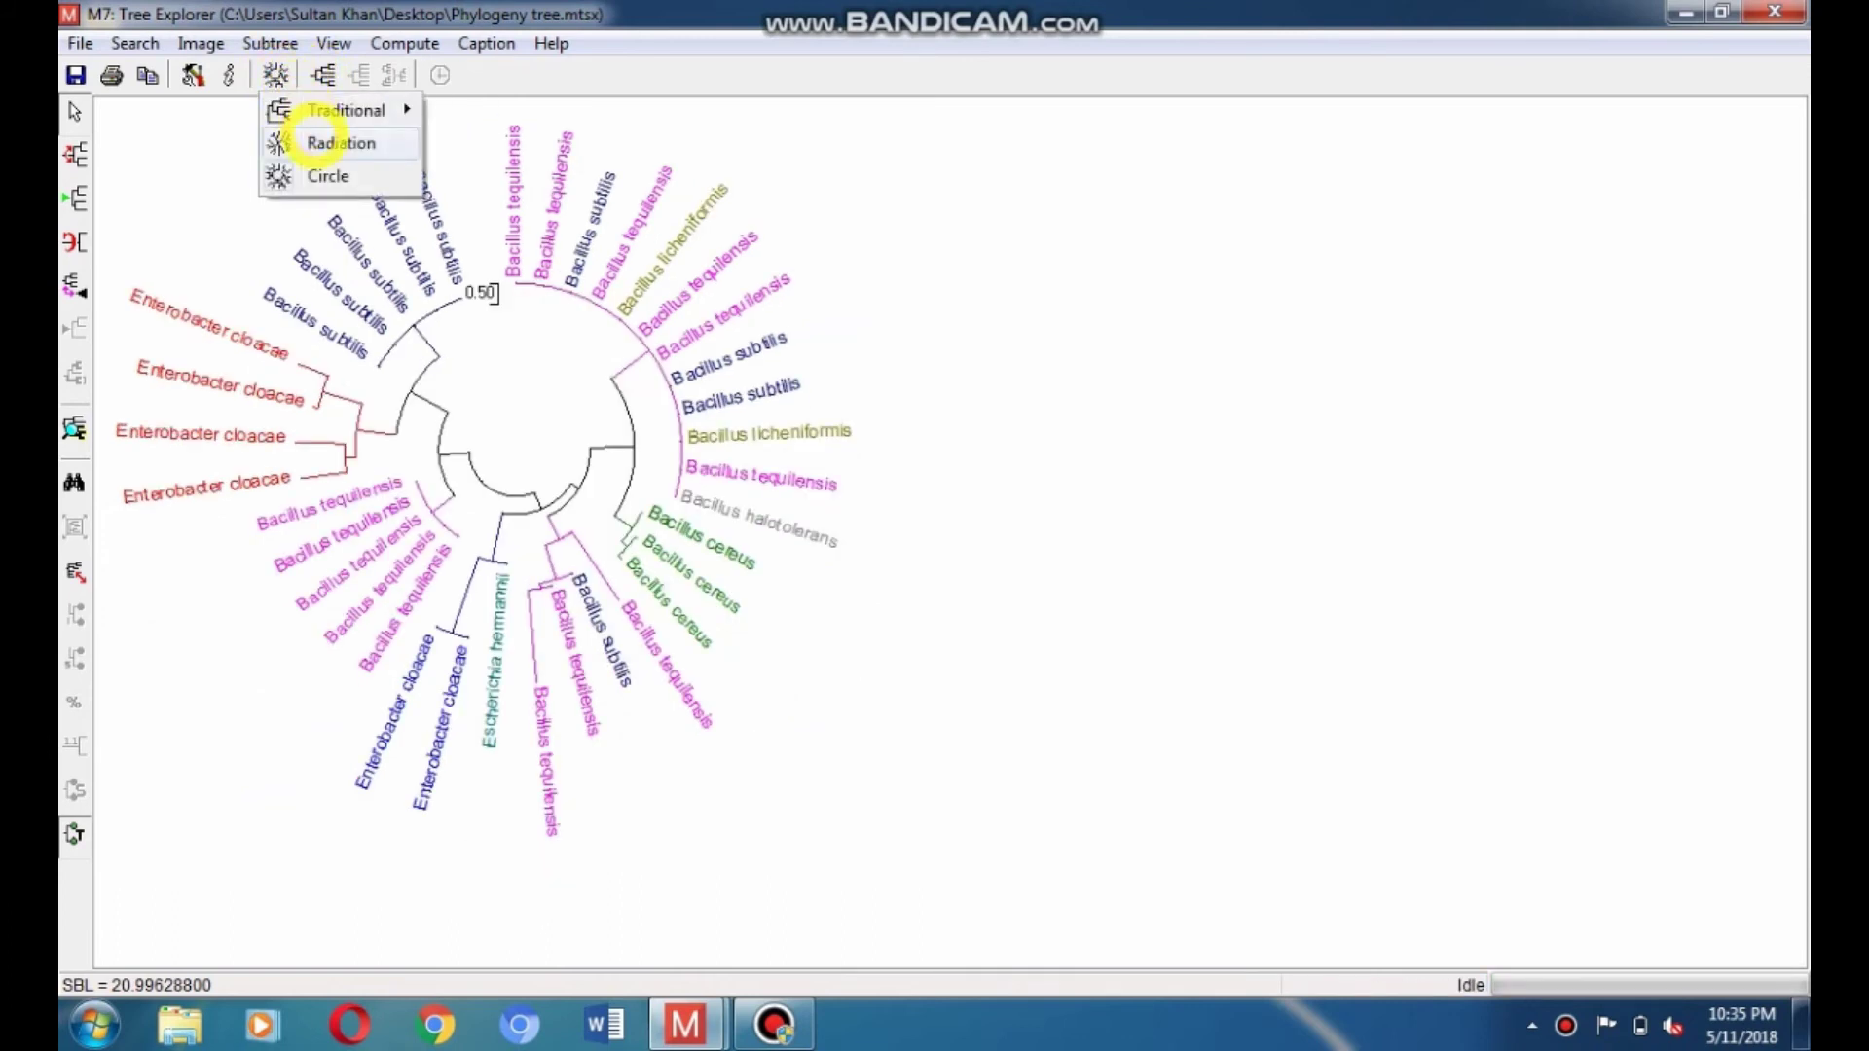
{"action": "left_click", "coordinate": [317, 142]}
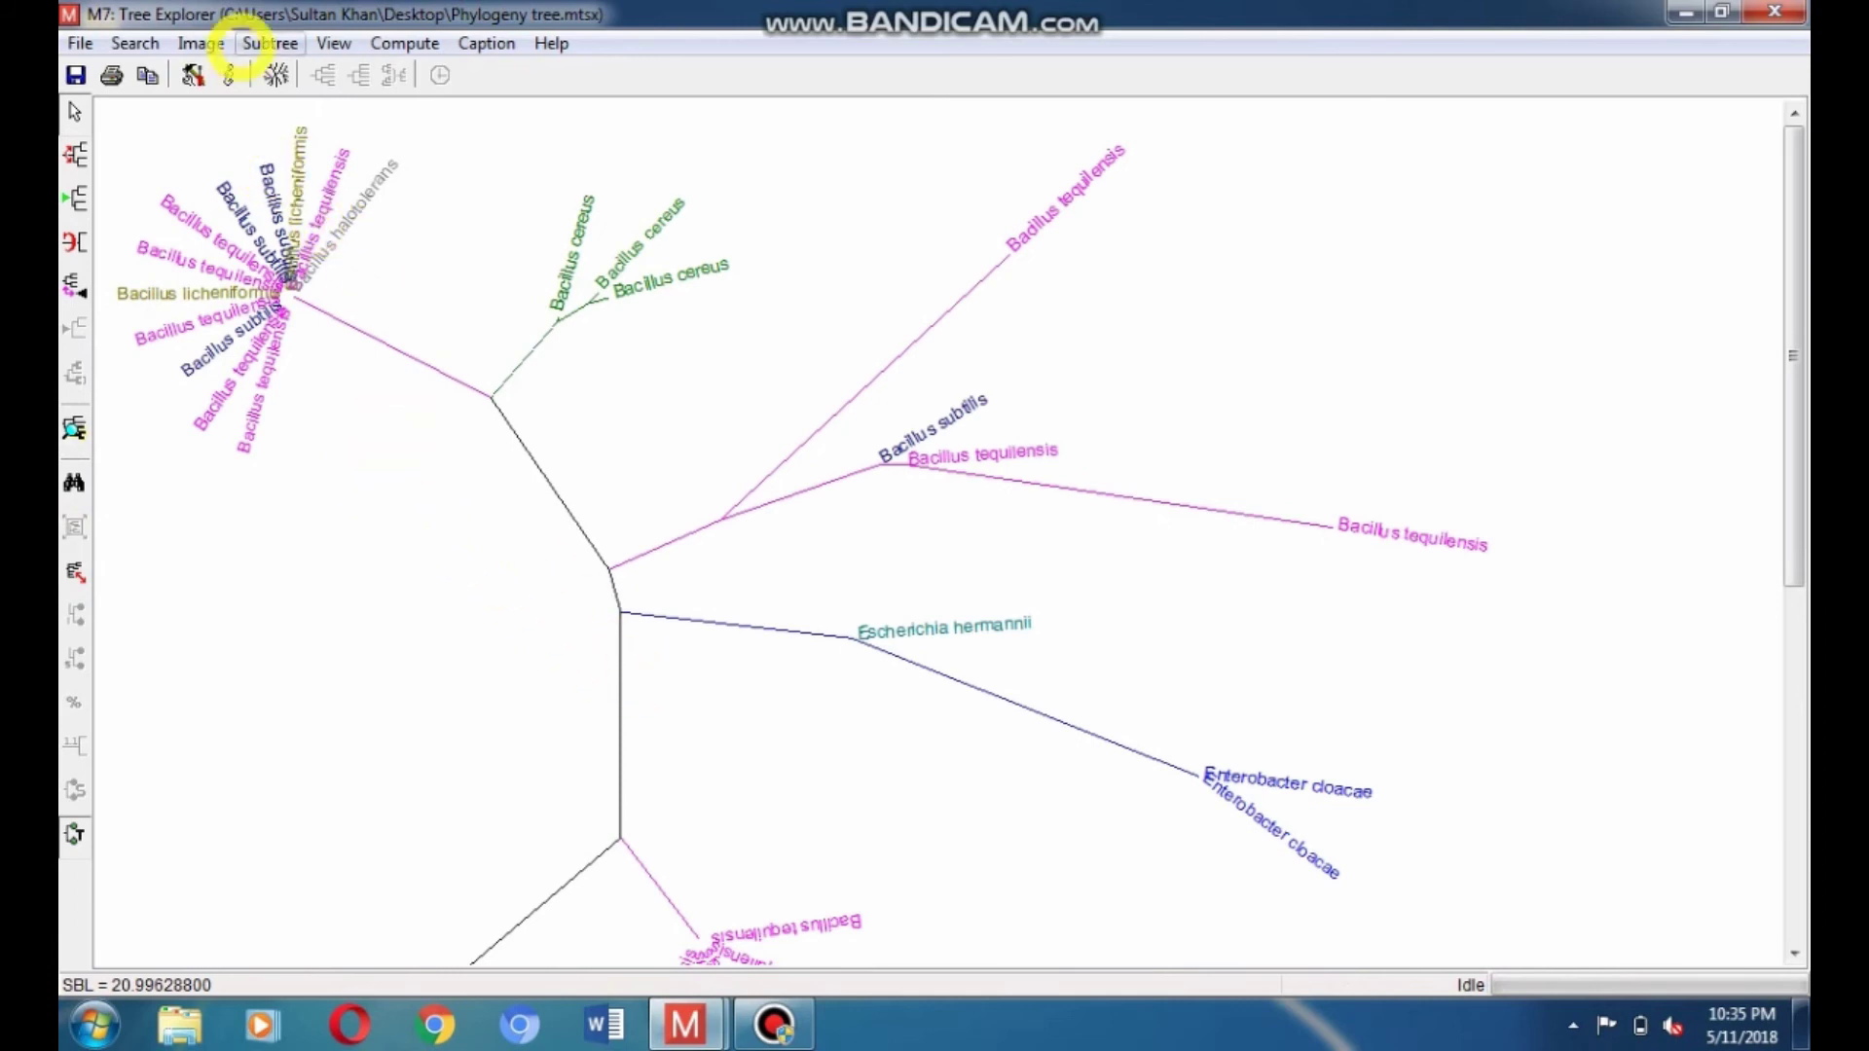
{"action": "left_click", "coordinate": [267, 42]}
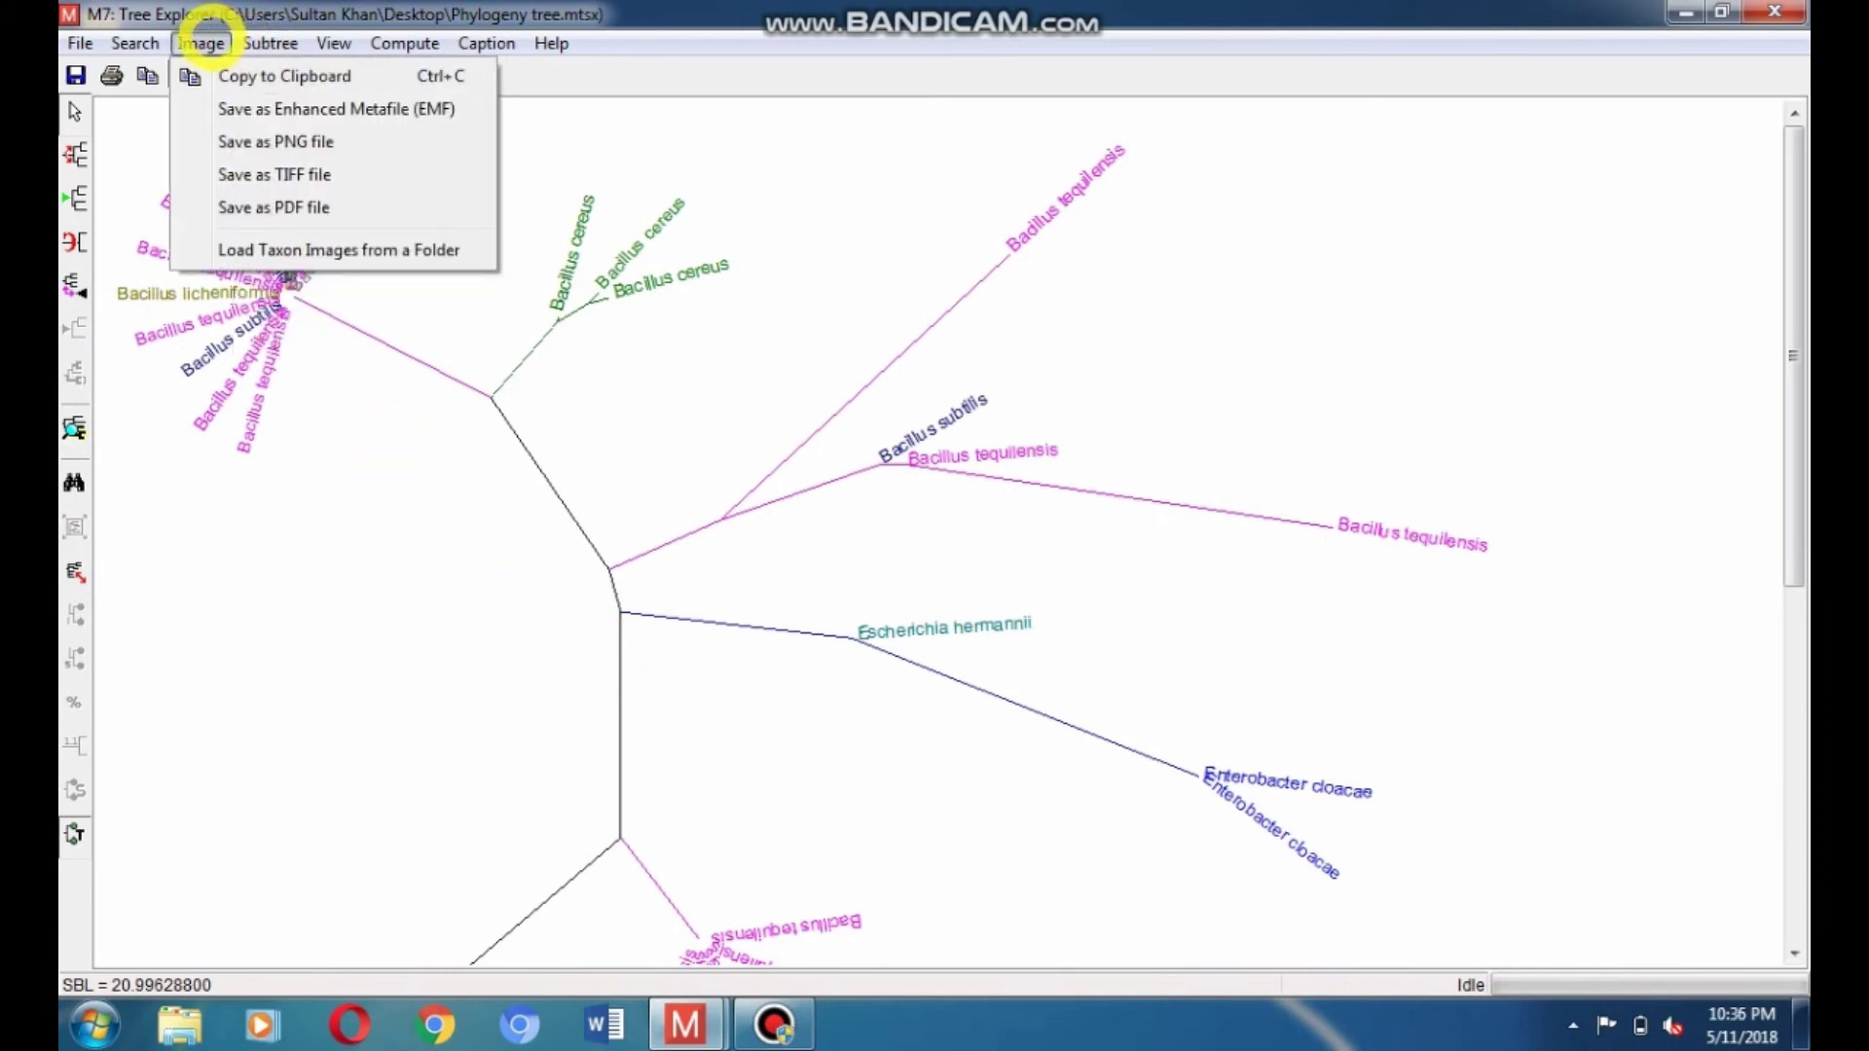
{"action": "mouse_move", "coordinate": [329, 43]}
{"action": "left_click", "coordinate": [274, 74]}
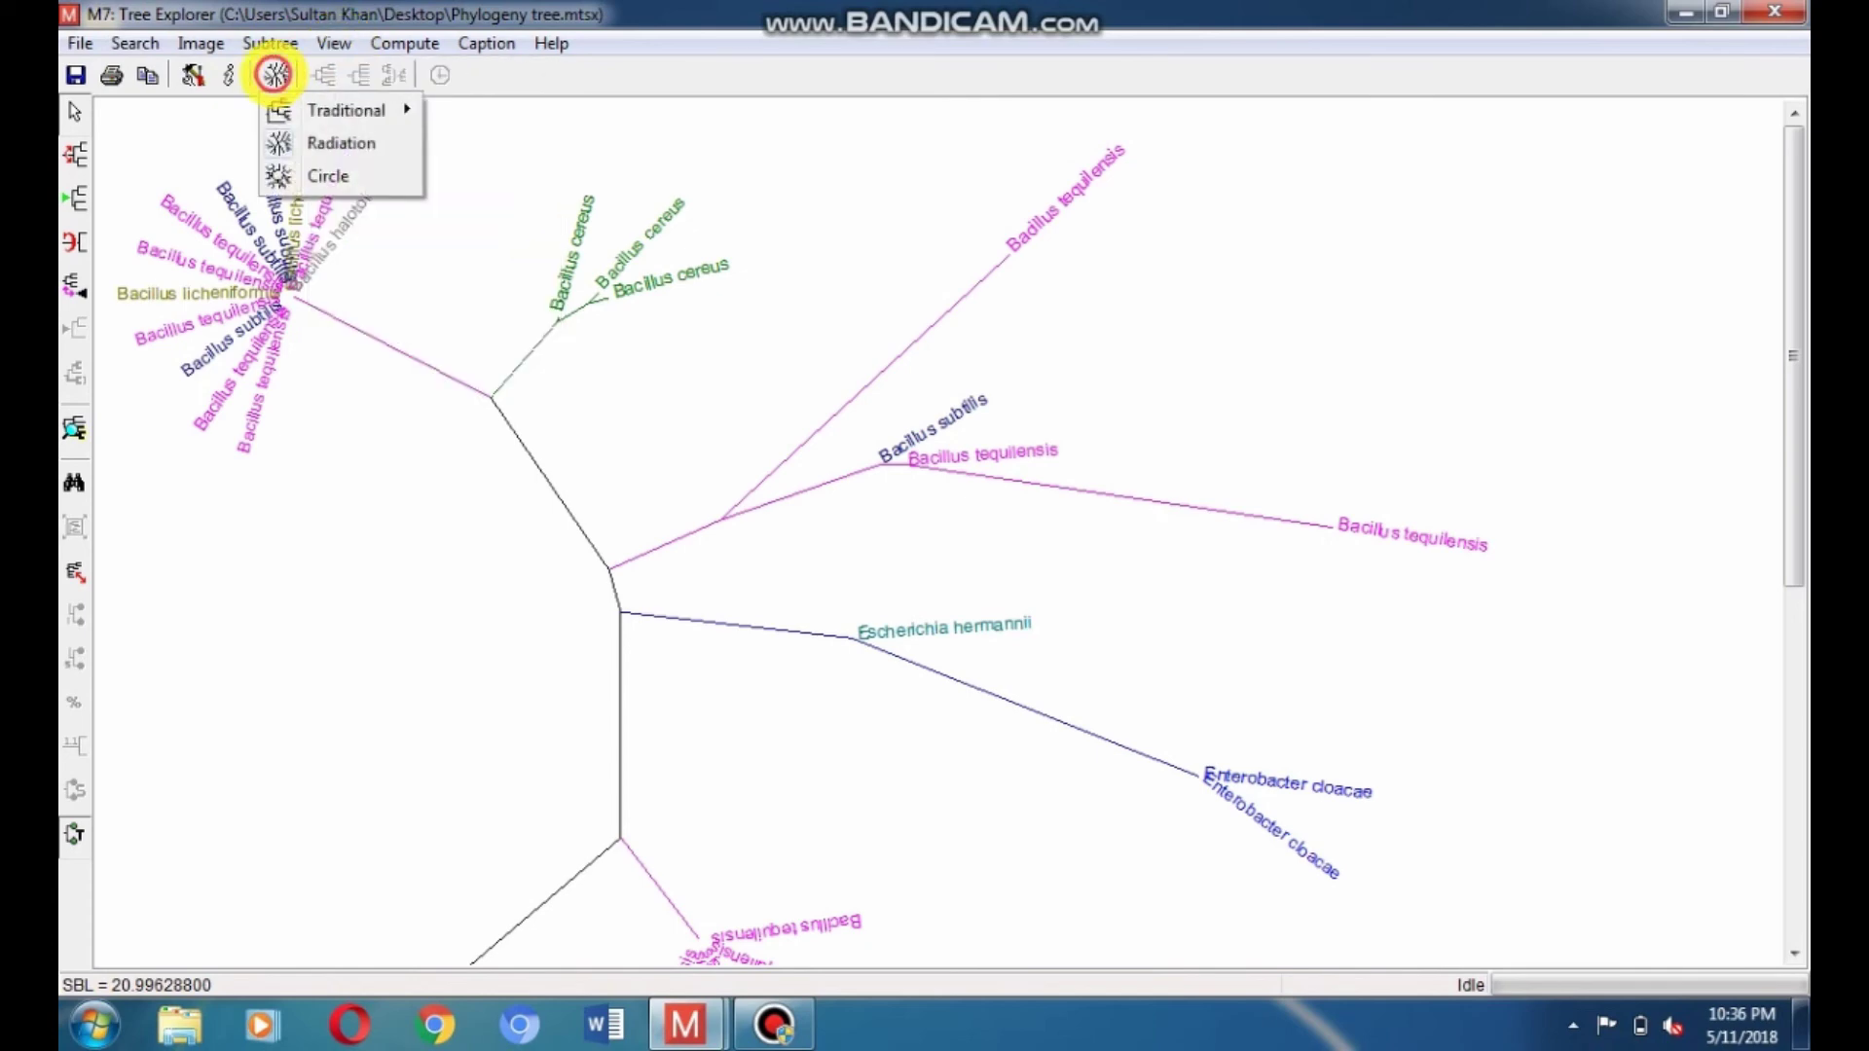
{"action": "mouse_move", "coordinate": [331, 110]}
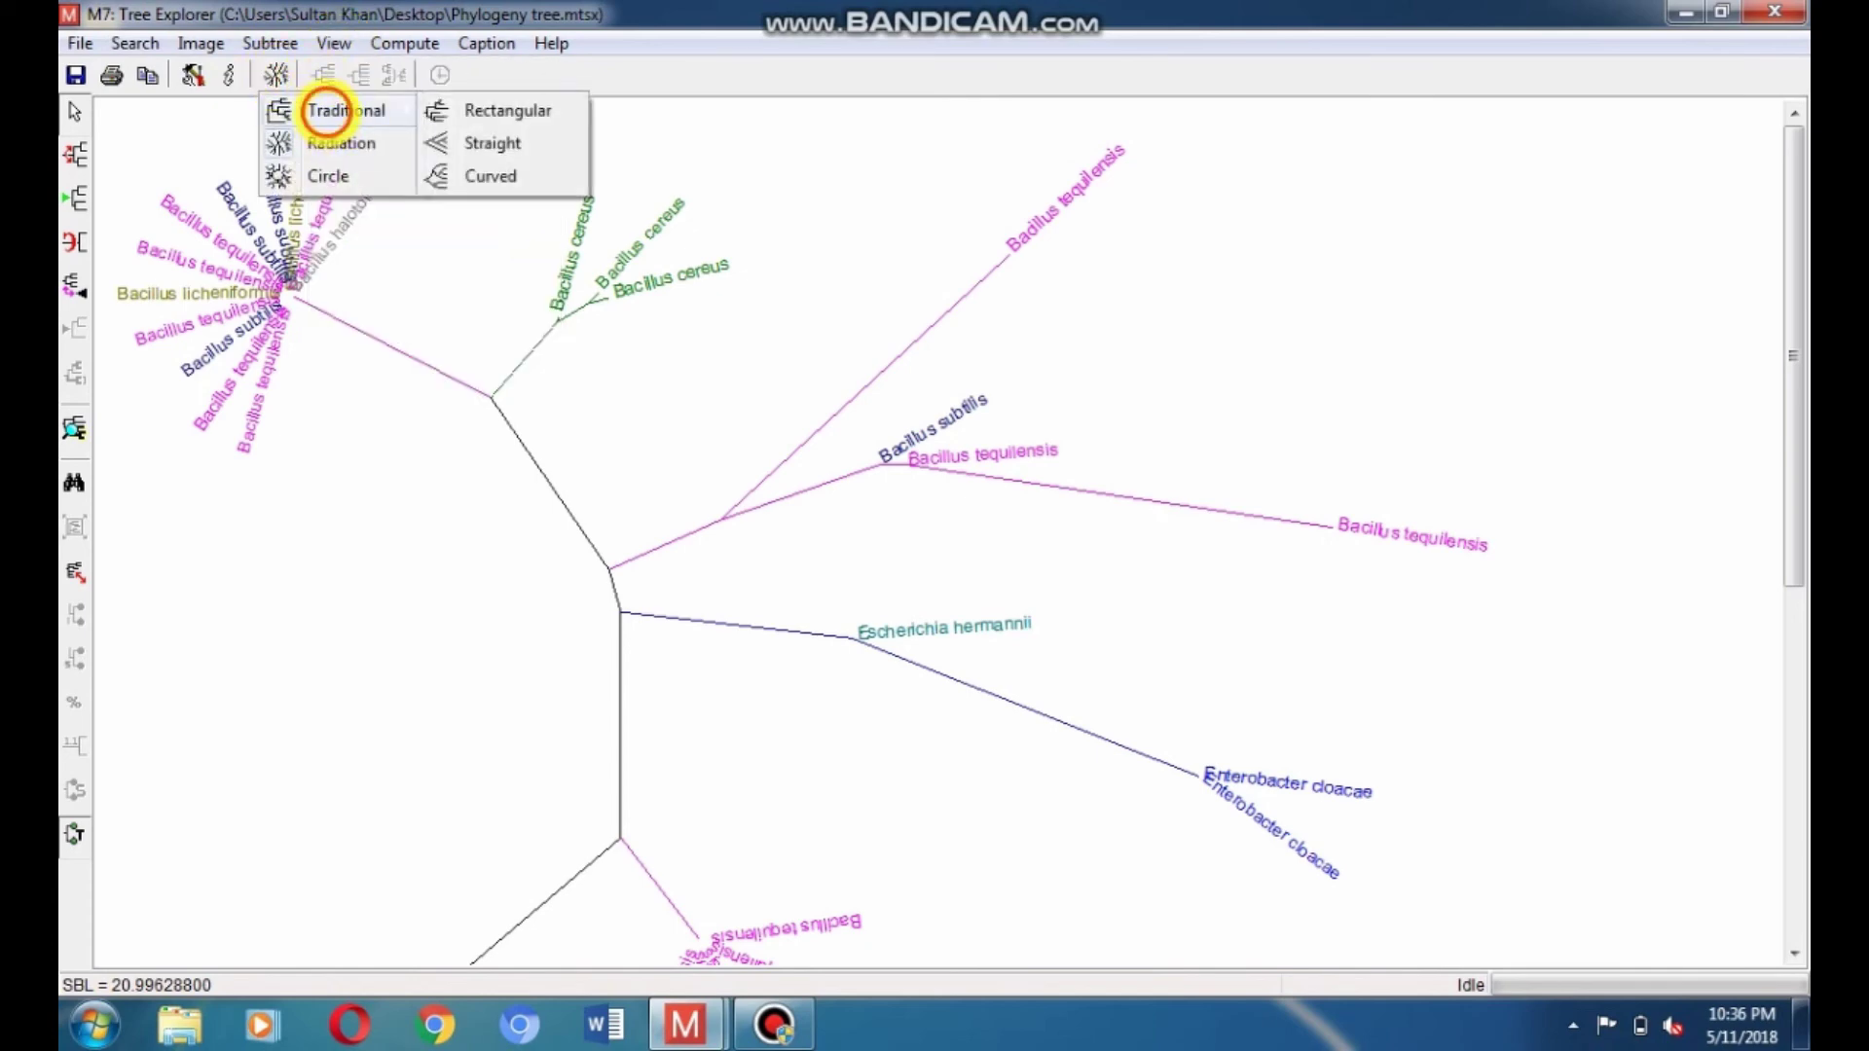
{"action": "left_click", "coordinate": [452, 111]}
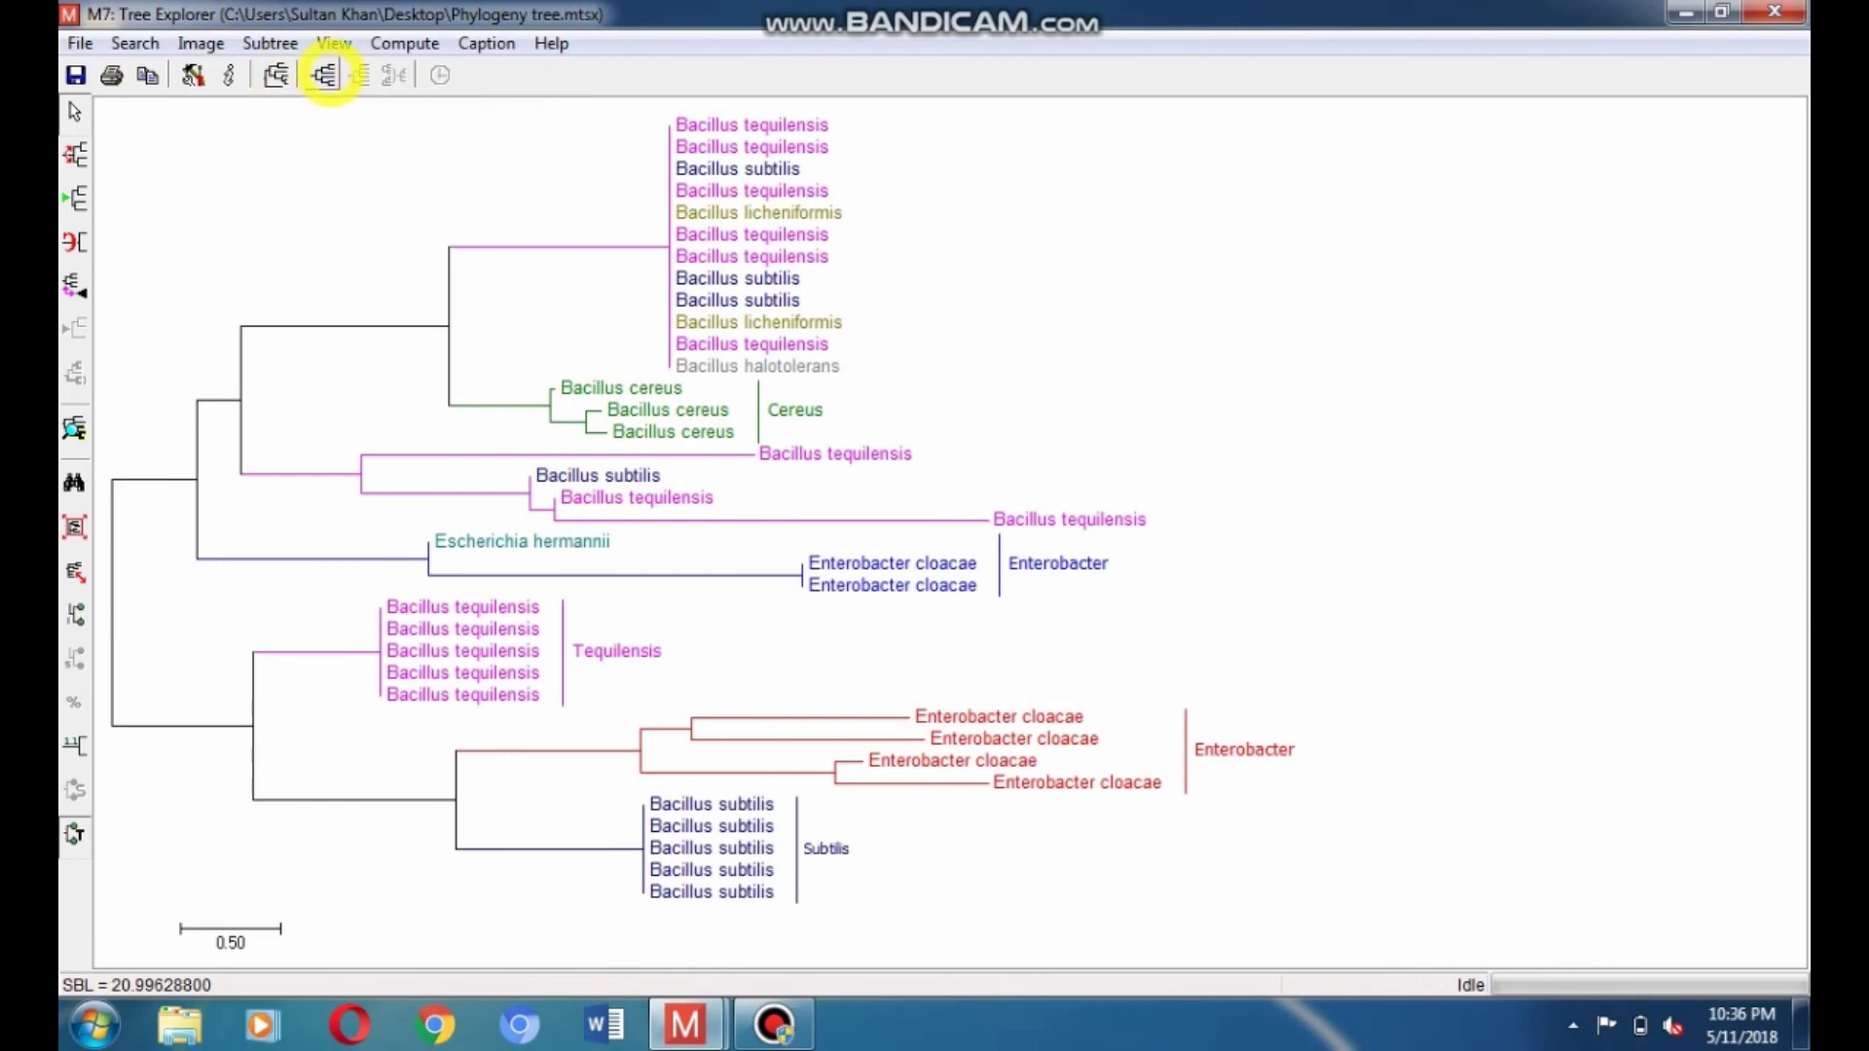
Switch to topology only and draw the tree with curved branches.
{"action": "left_click", "coordinate": [325, 75]}
{"action": "left_click", "coordinate": [324, 75]}
{"action": "left_click", "coordinate": [324, 75]}
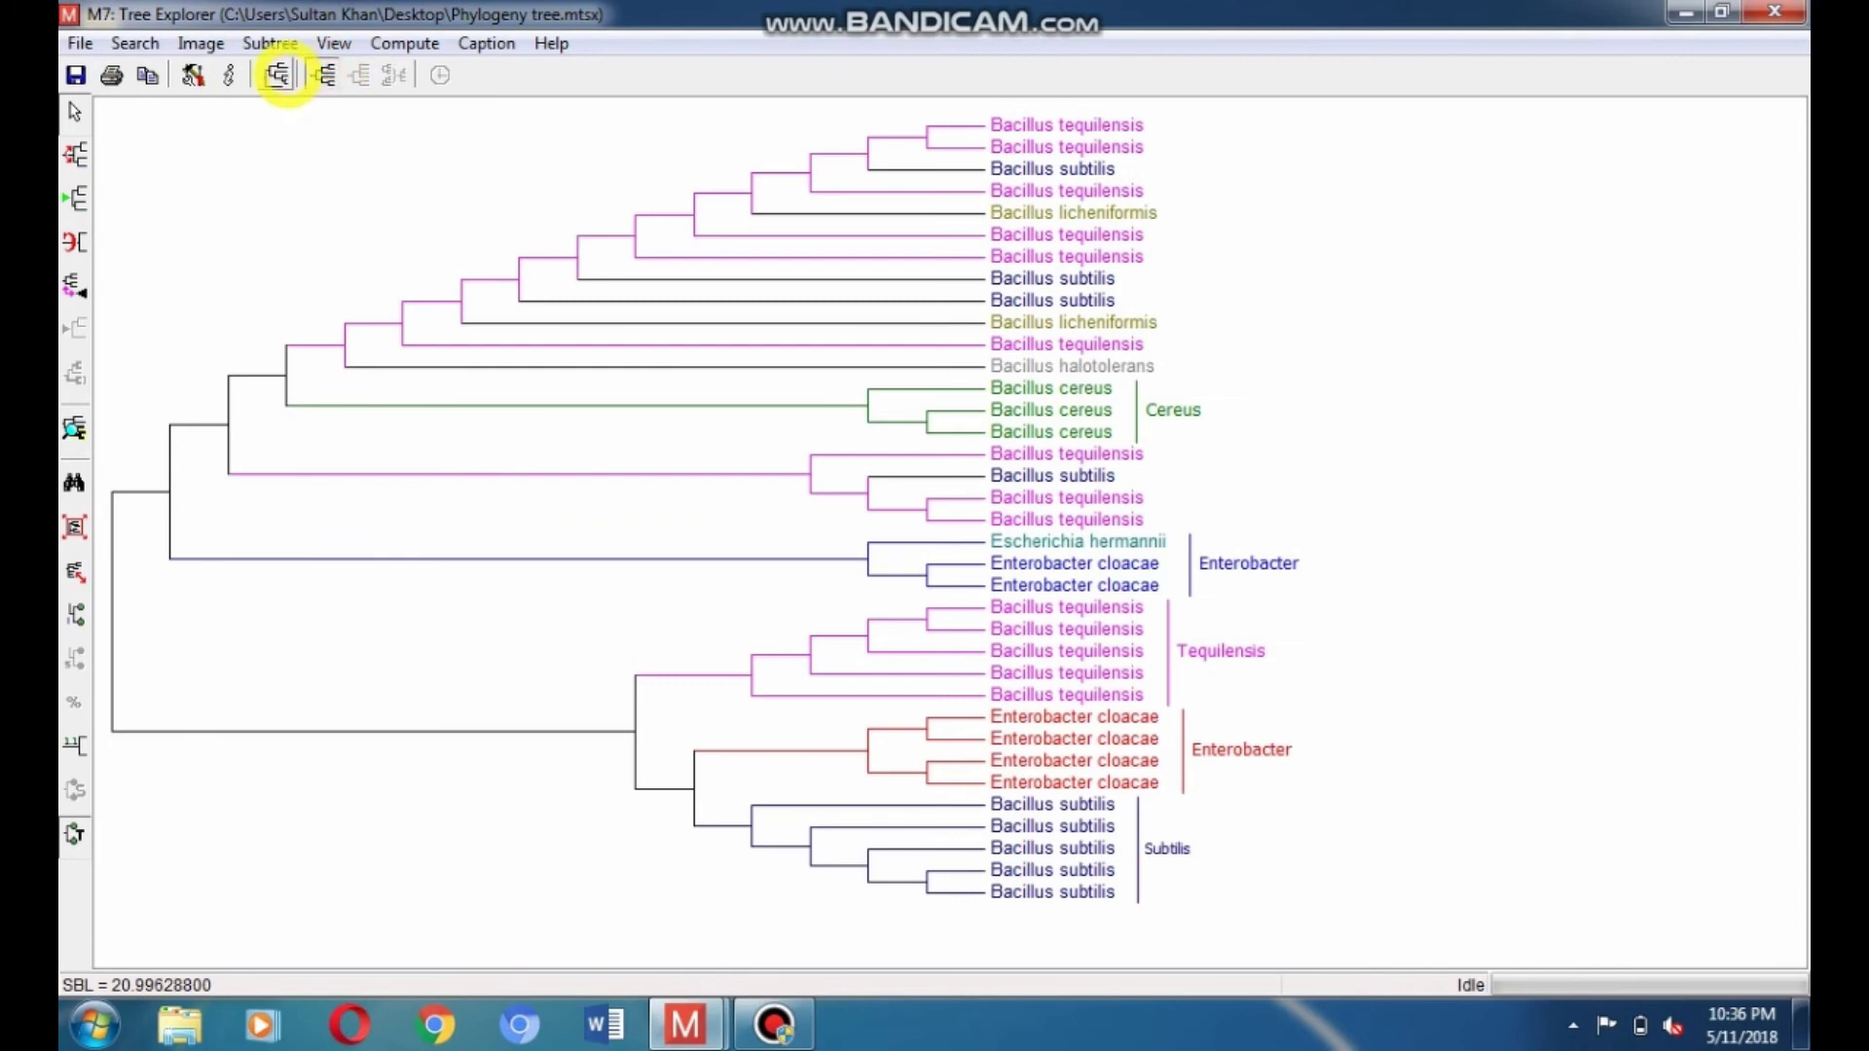
{"action": "left_click", "coordinate": [276, 75]}
{"action": "mouse_move", "coordinate": [321, 115]}
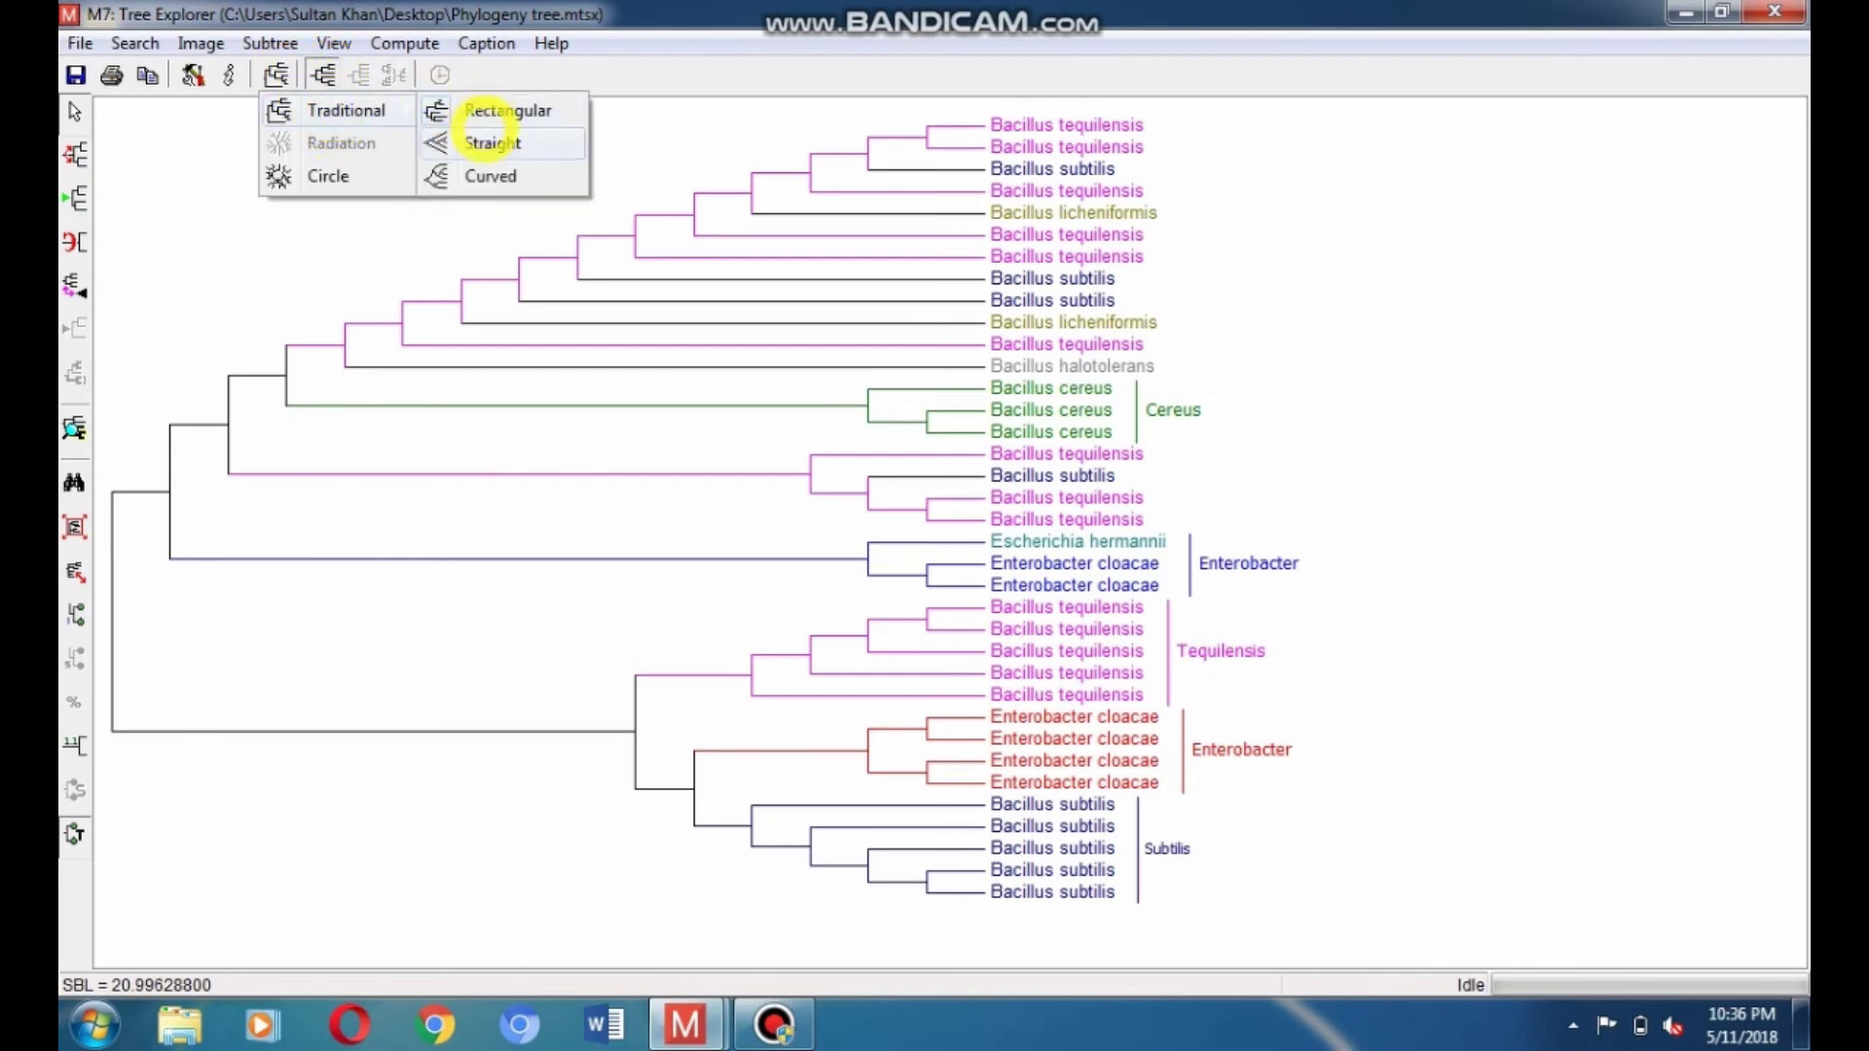
{"action": "left_click", "coordinate": [478, 166]}
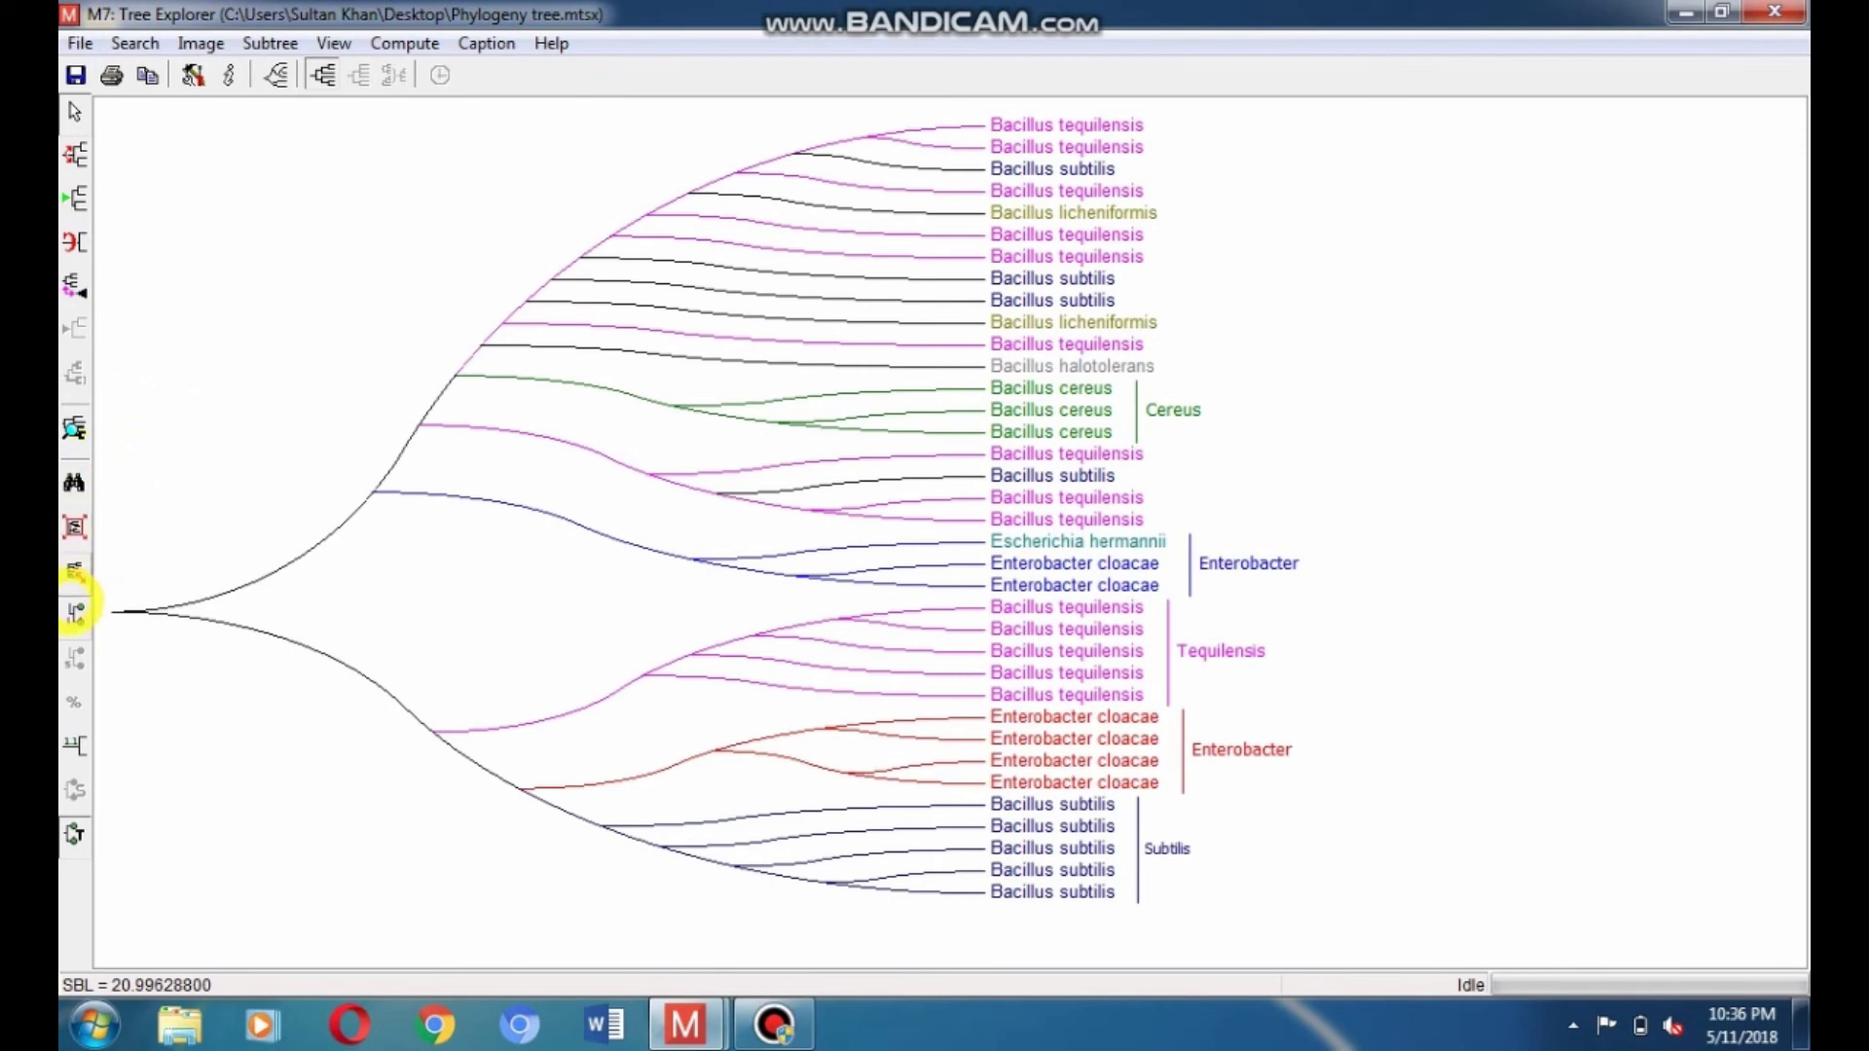
Restore branch lengths and redraw the tree with rectangular branches.
{"action": "left_click", "coordinate": [324, 75]}
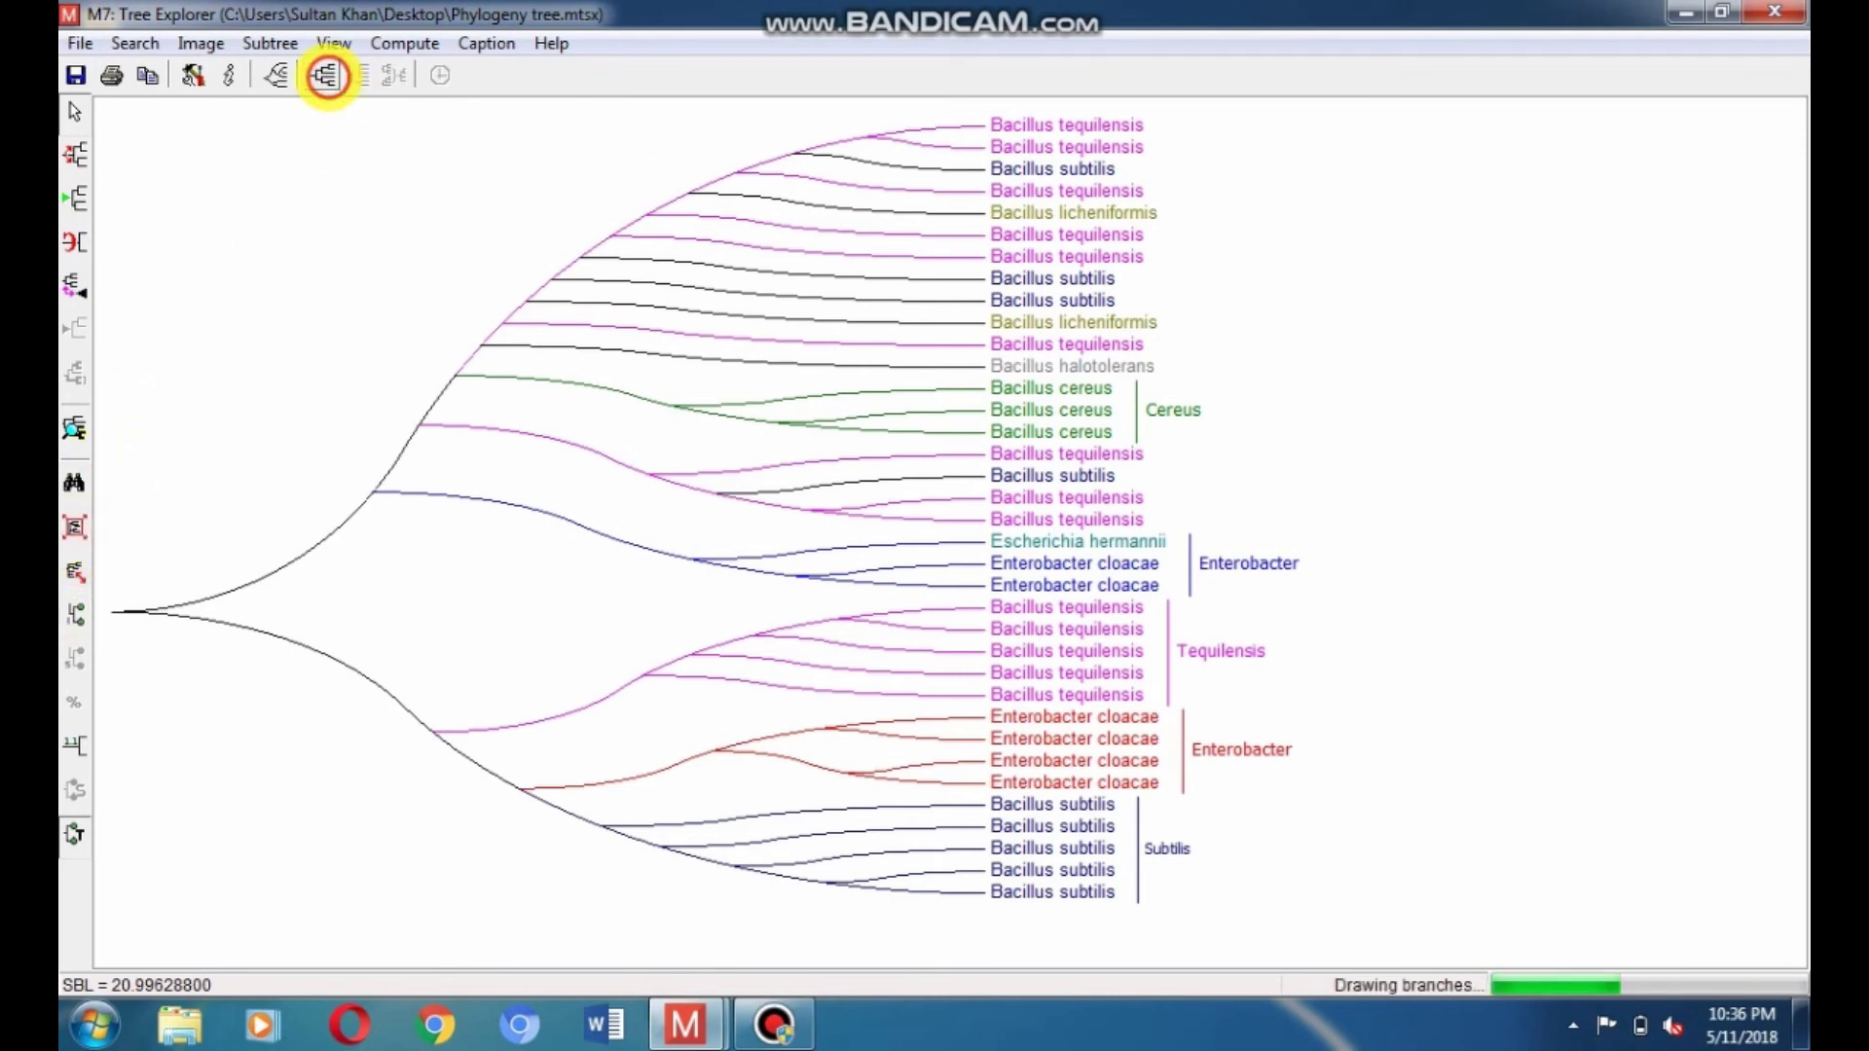
{"action": "left_click", "coordinate": [324, 75]}
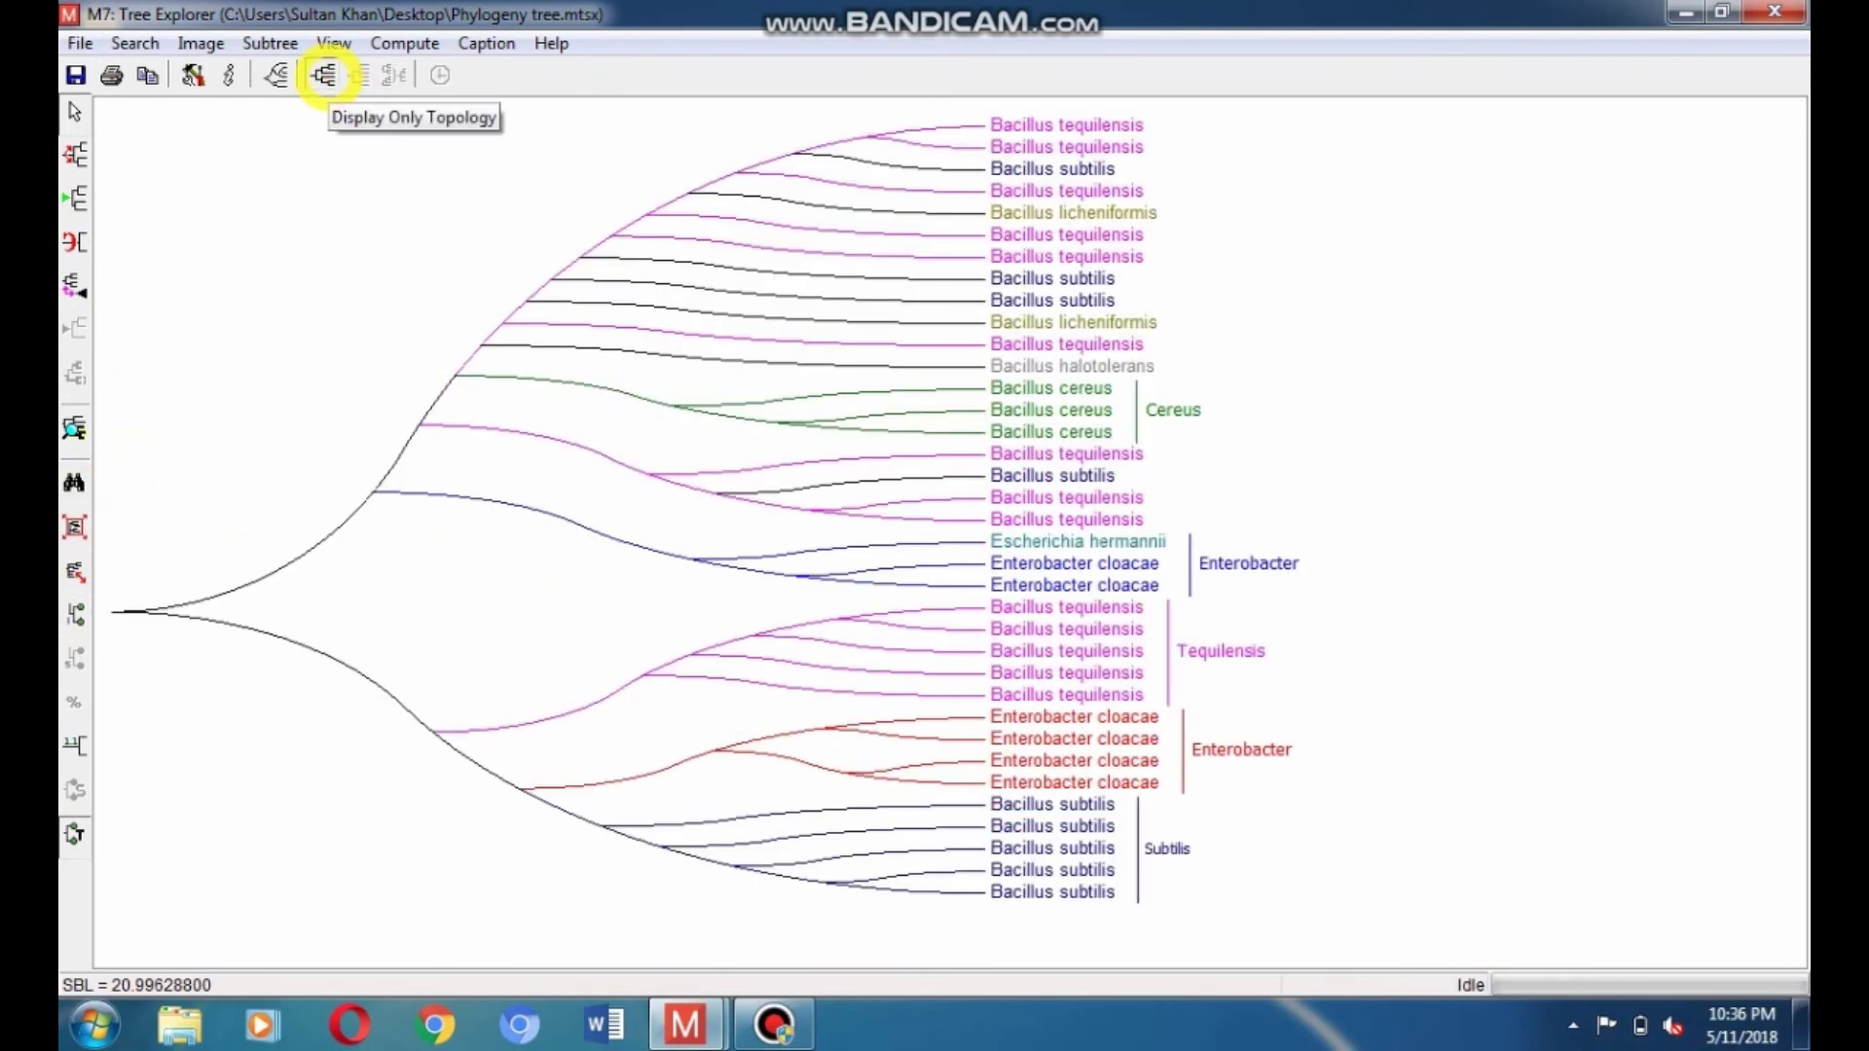
{"action": "left_click", "coordinate": [322, 74]}
{"action": "left_click", "coordinate": [275, 75]}
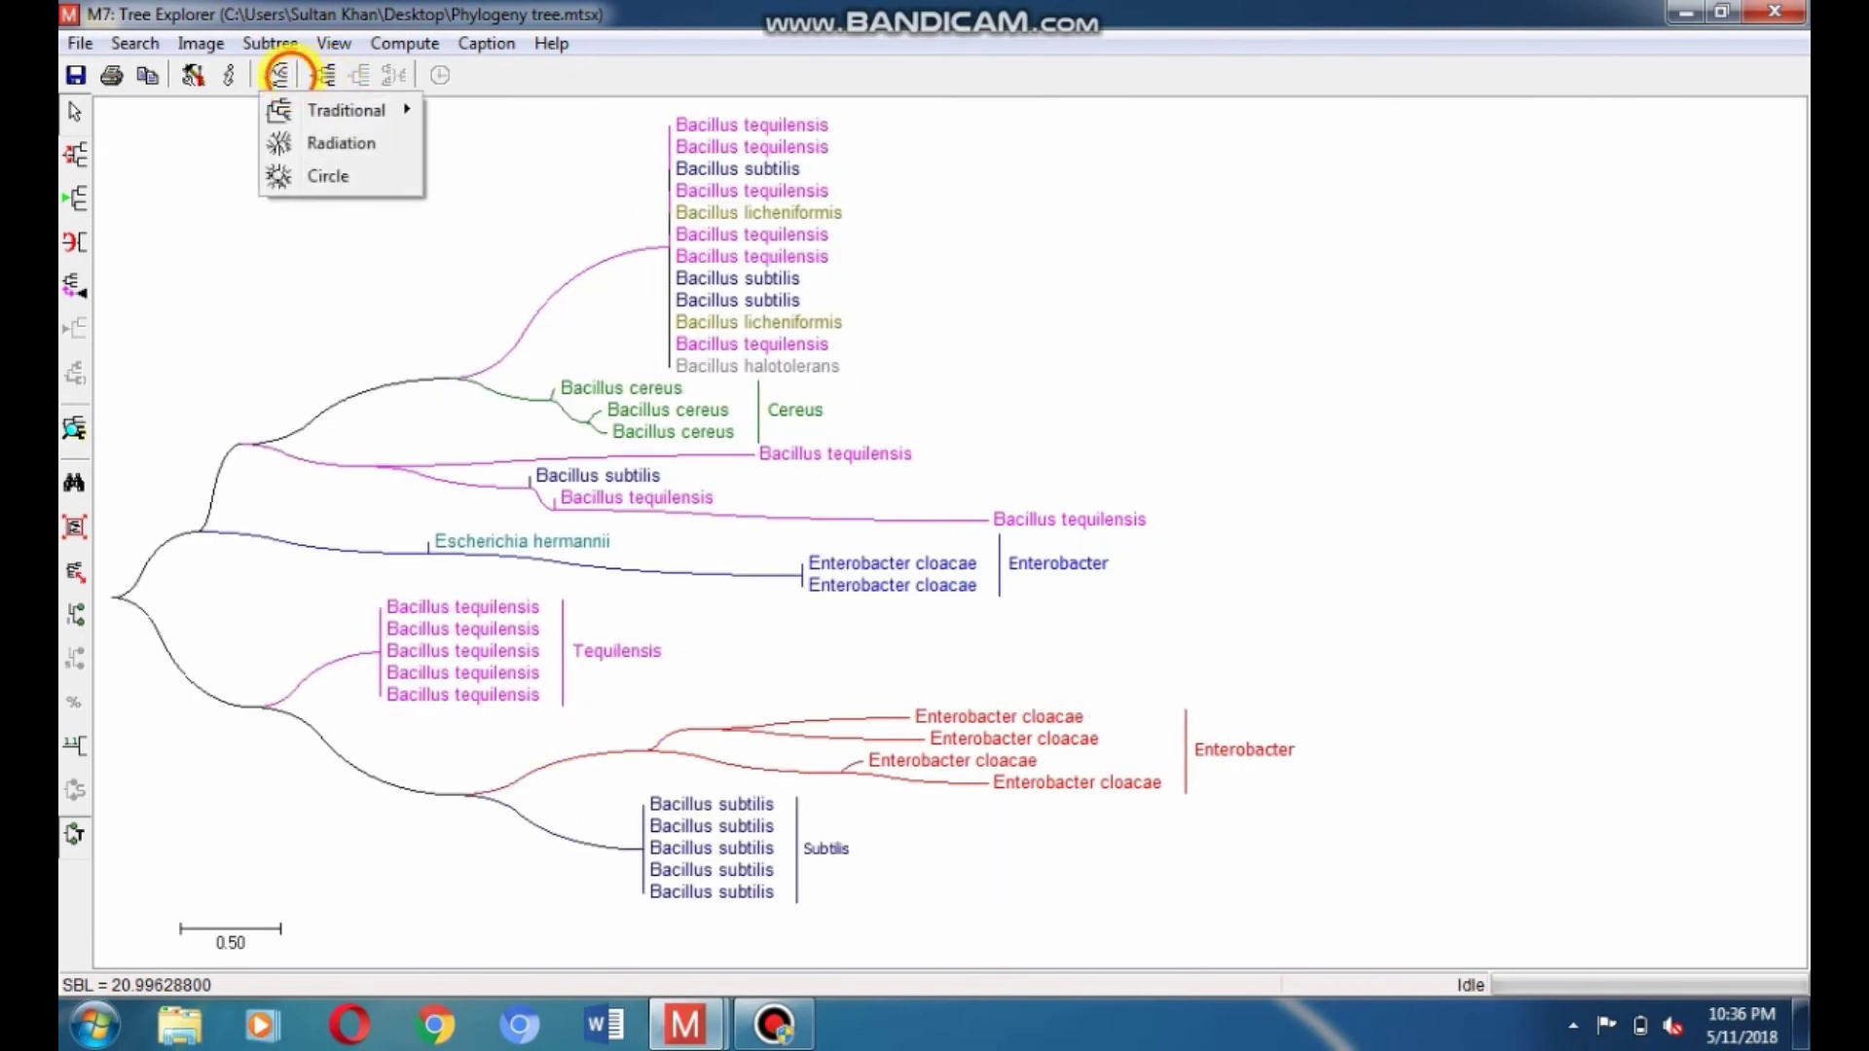
{"action": "mouse_move", "coordinate": [341, 110]}
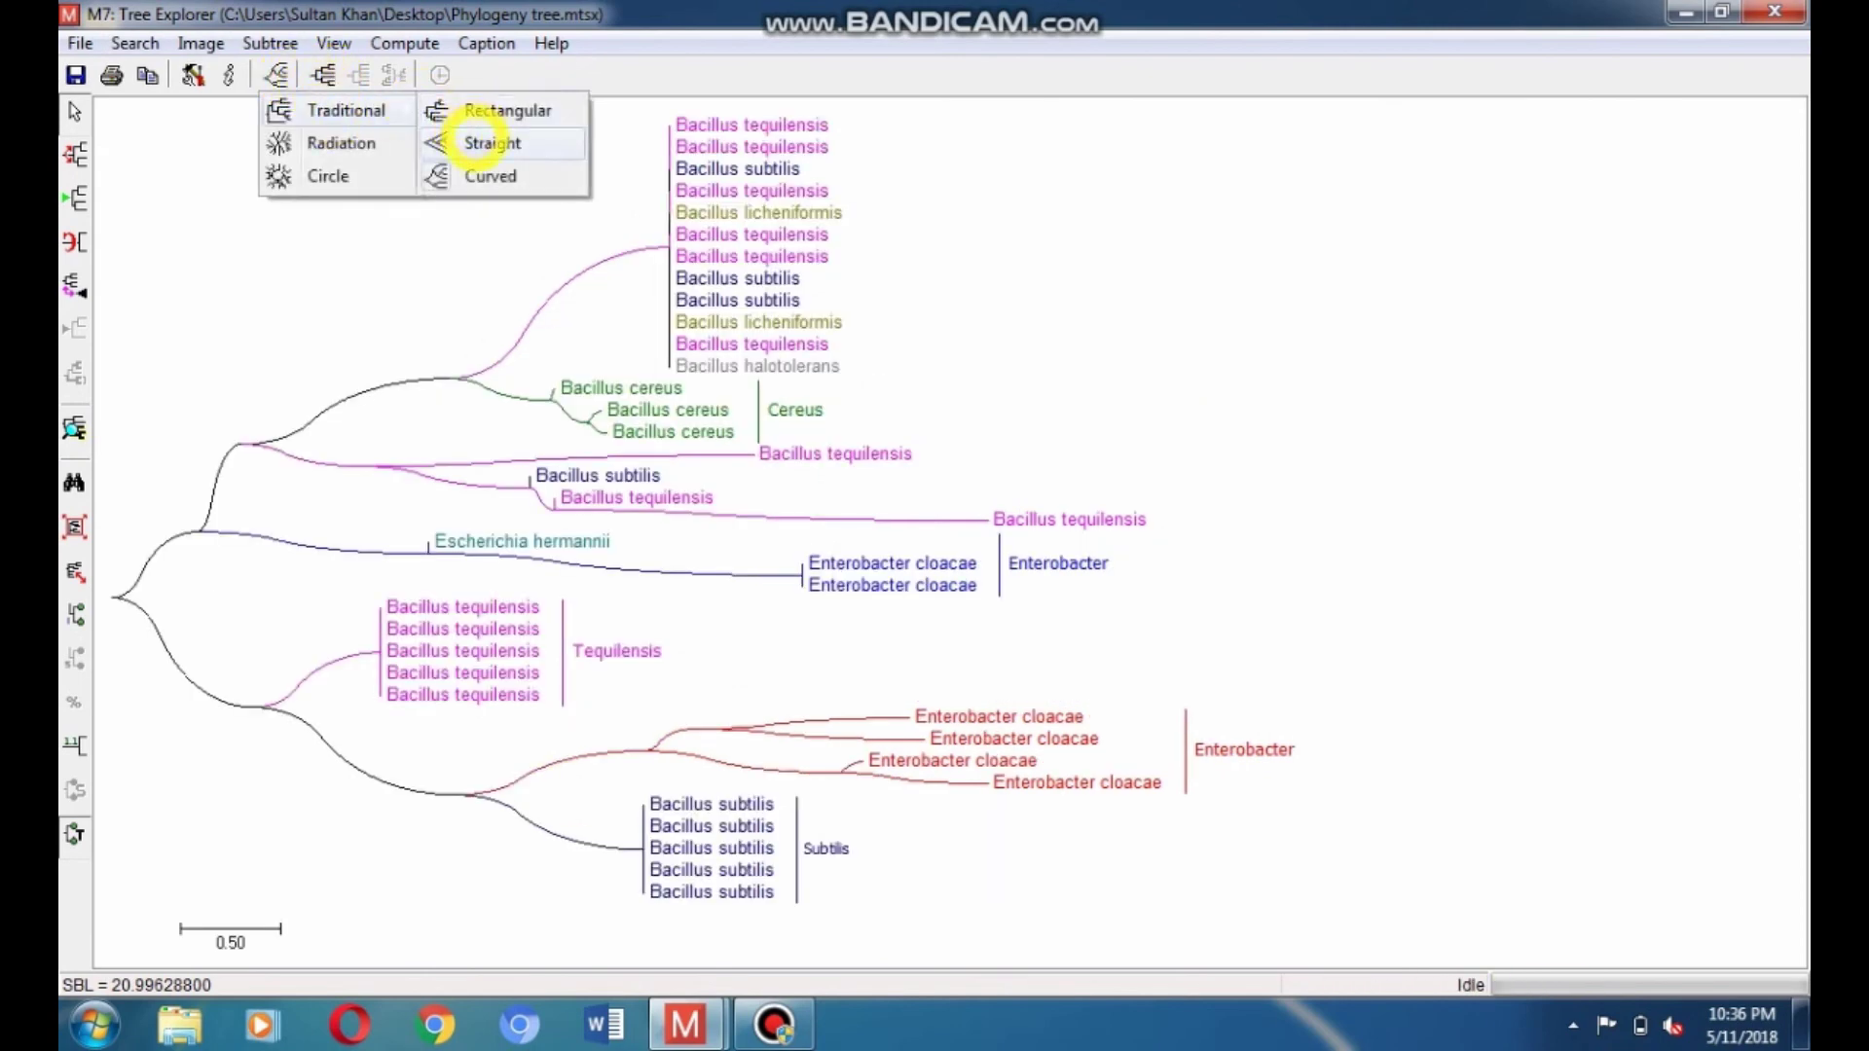
{"action": "left_click", "coordinate": [475, 110]}
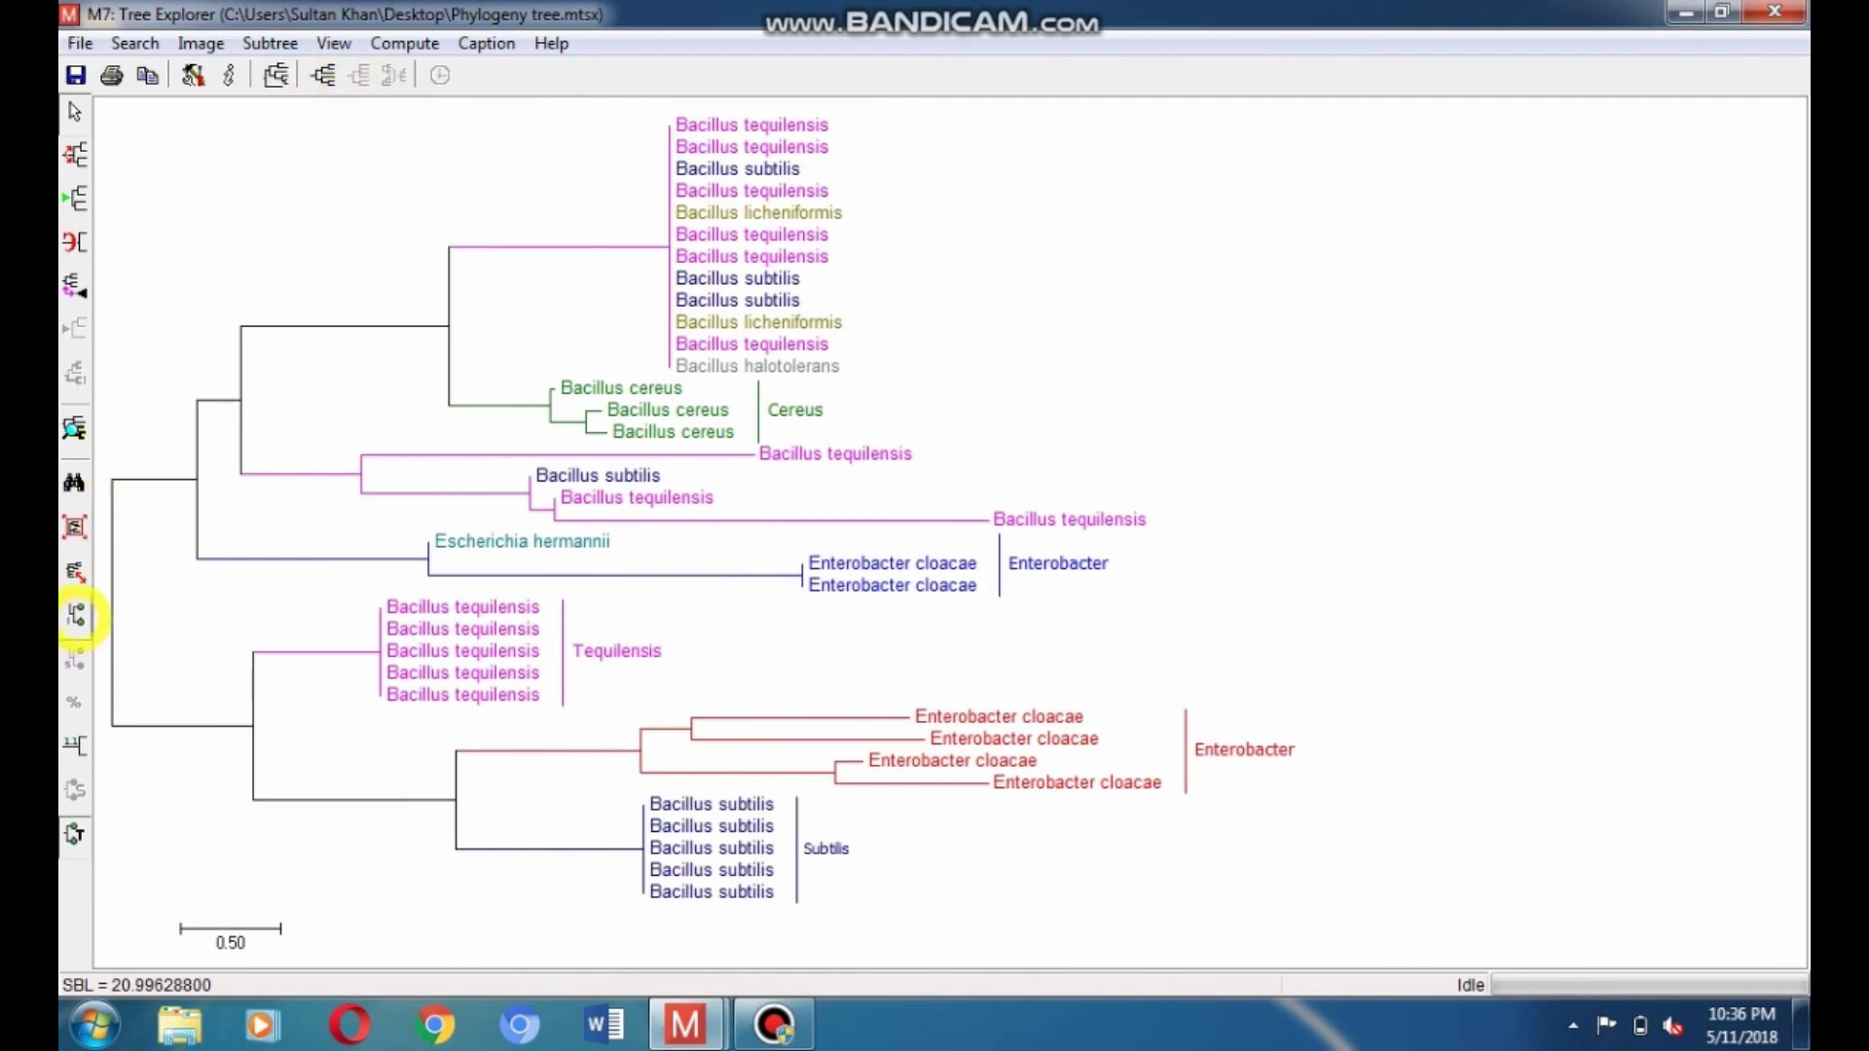
Show node ID numbers, briefly toggling branch-length values and taxa names on and off.
{"action": "left_click", "coordinate": [76, 615]}
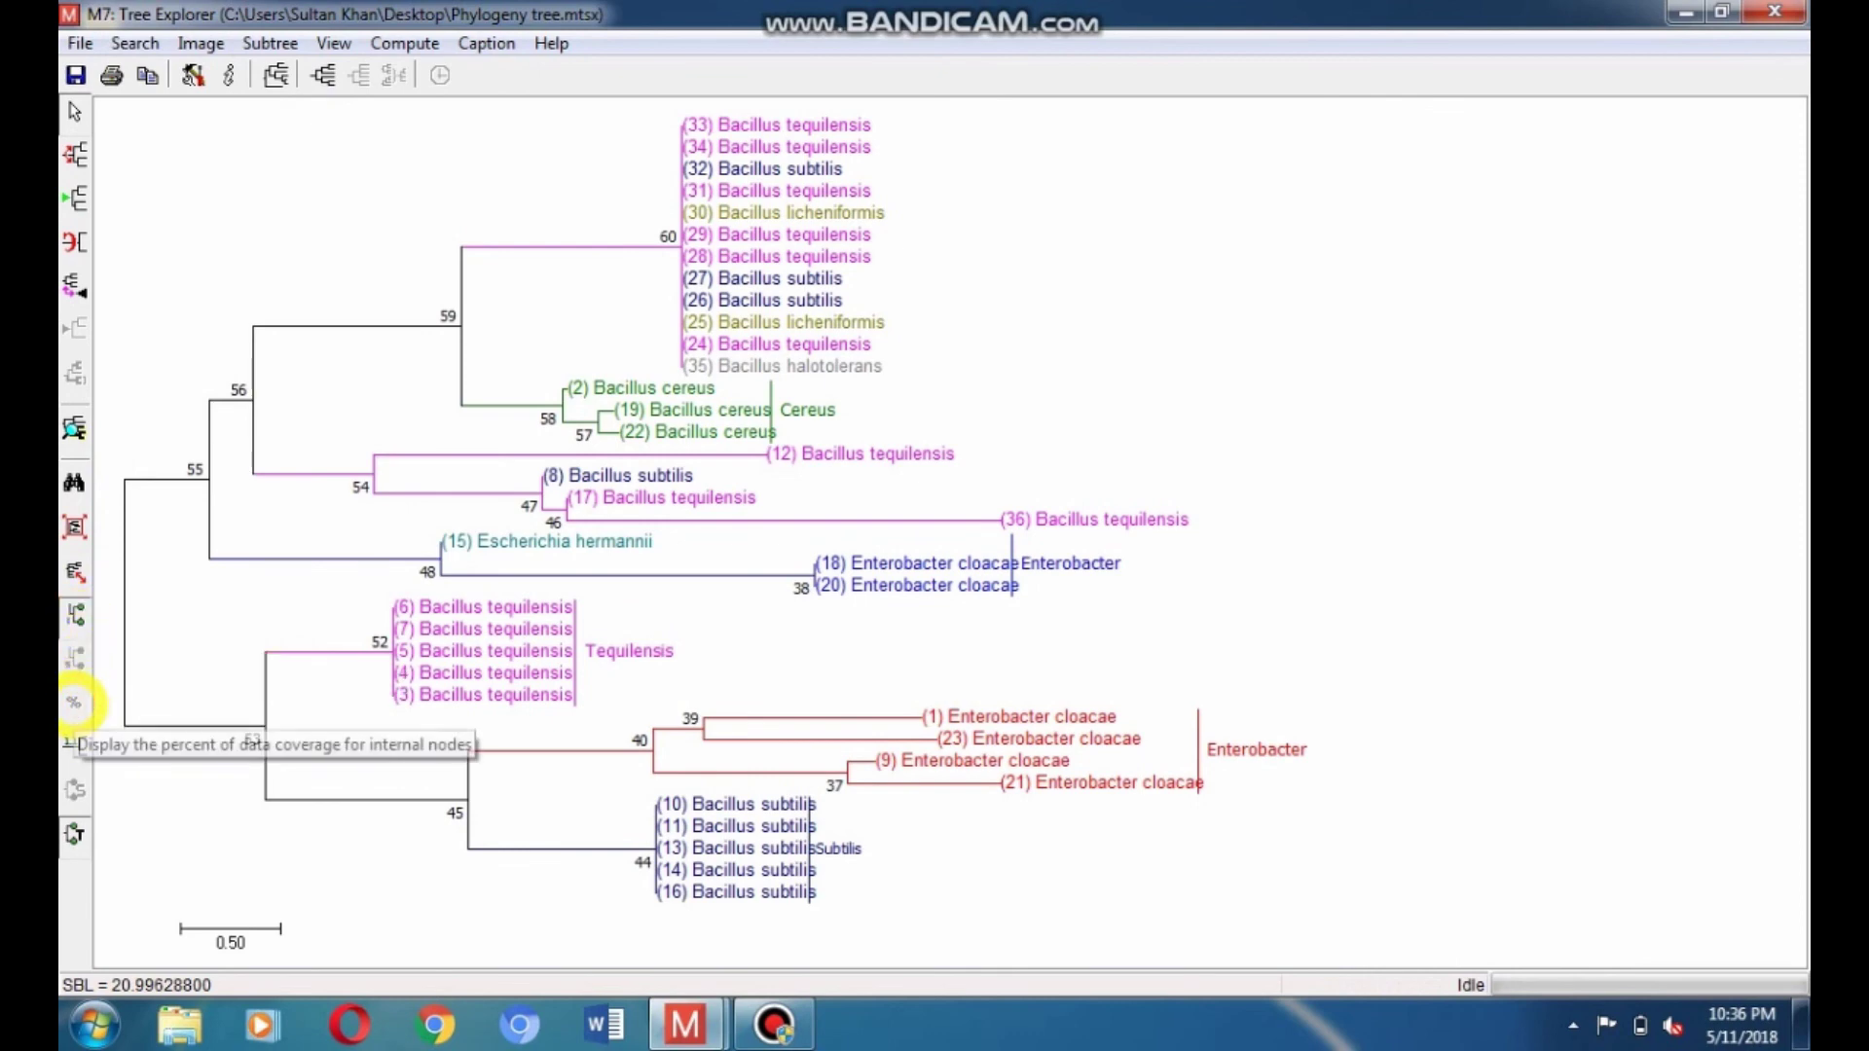
{"action": "left_click", "coordinate": [76, 746]}
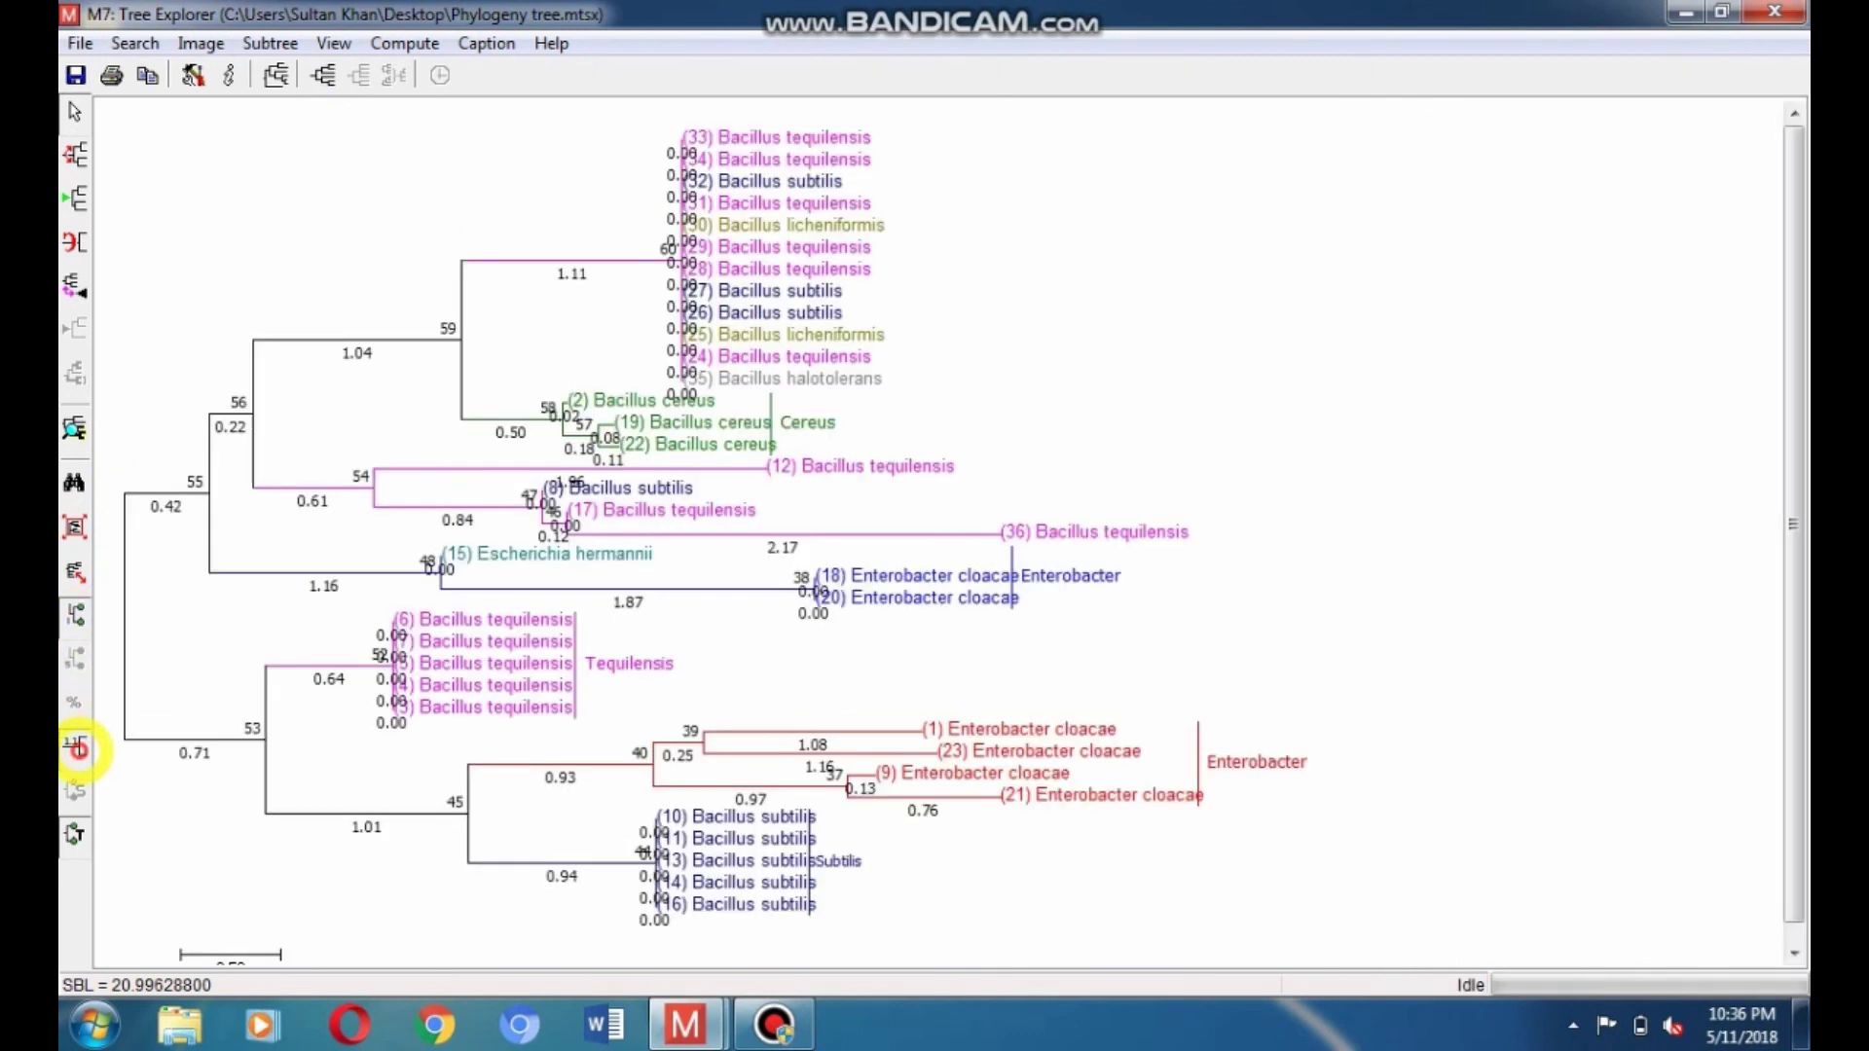
{"action": "left_click", "coordinate": [76, 746]}
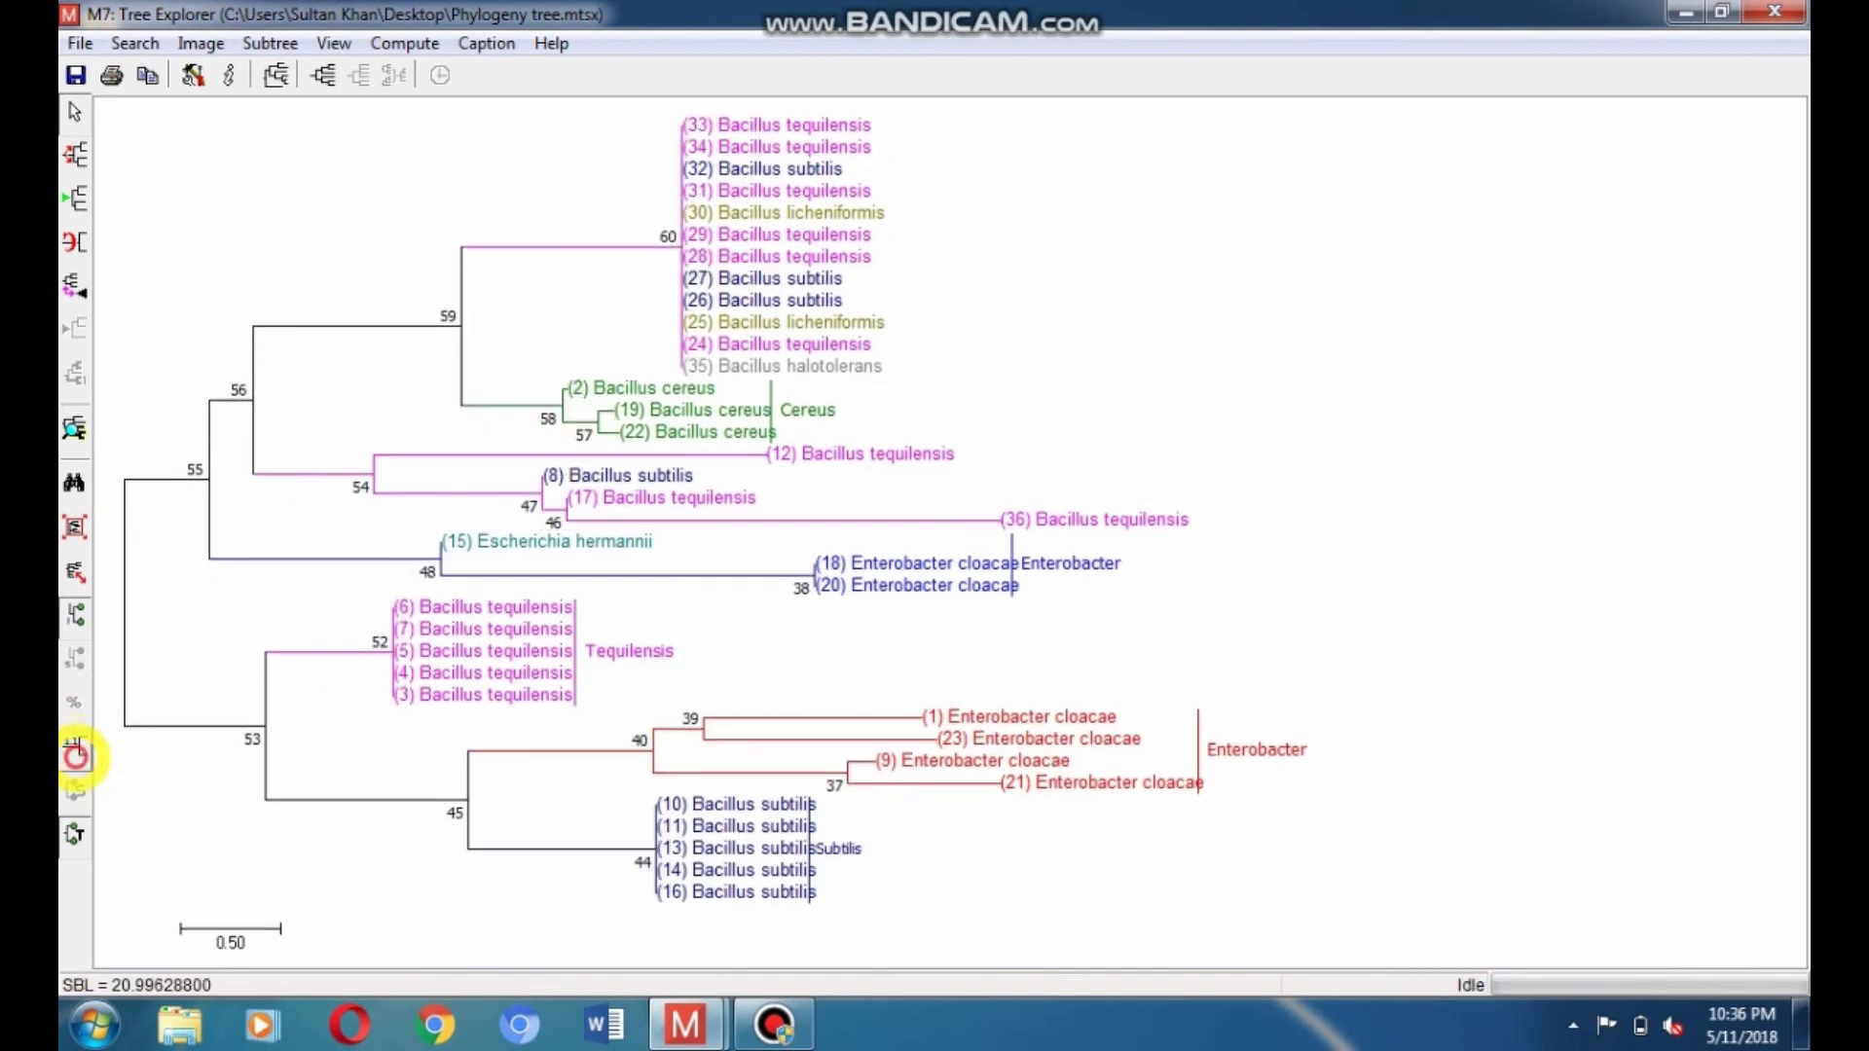
{"action": "left_click", "coordinate": [75, 832]}
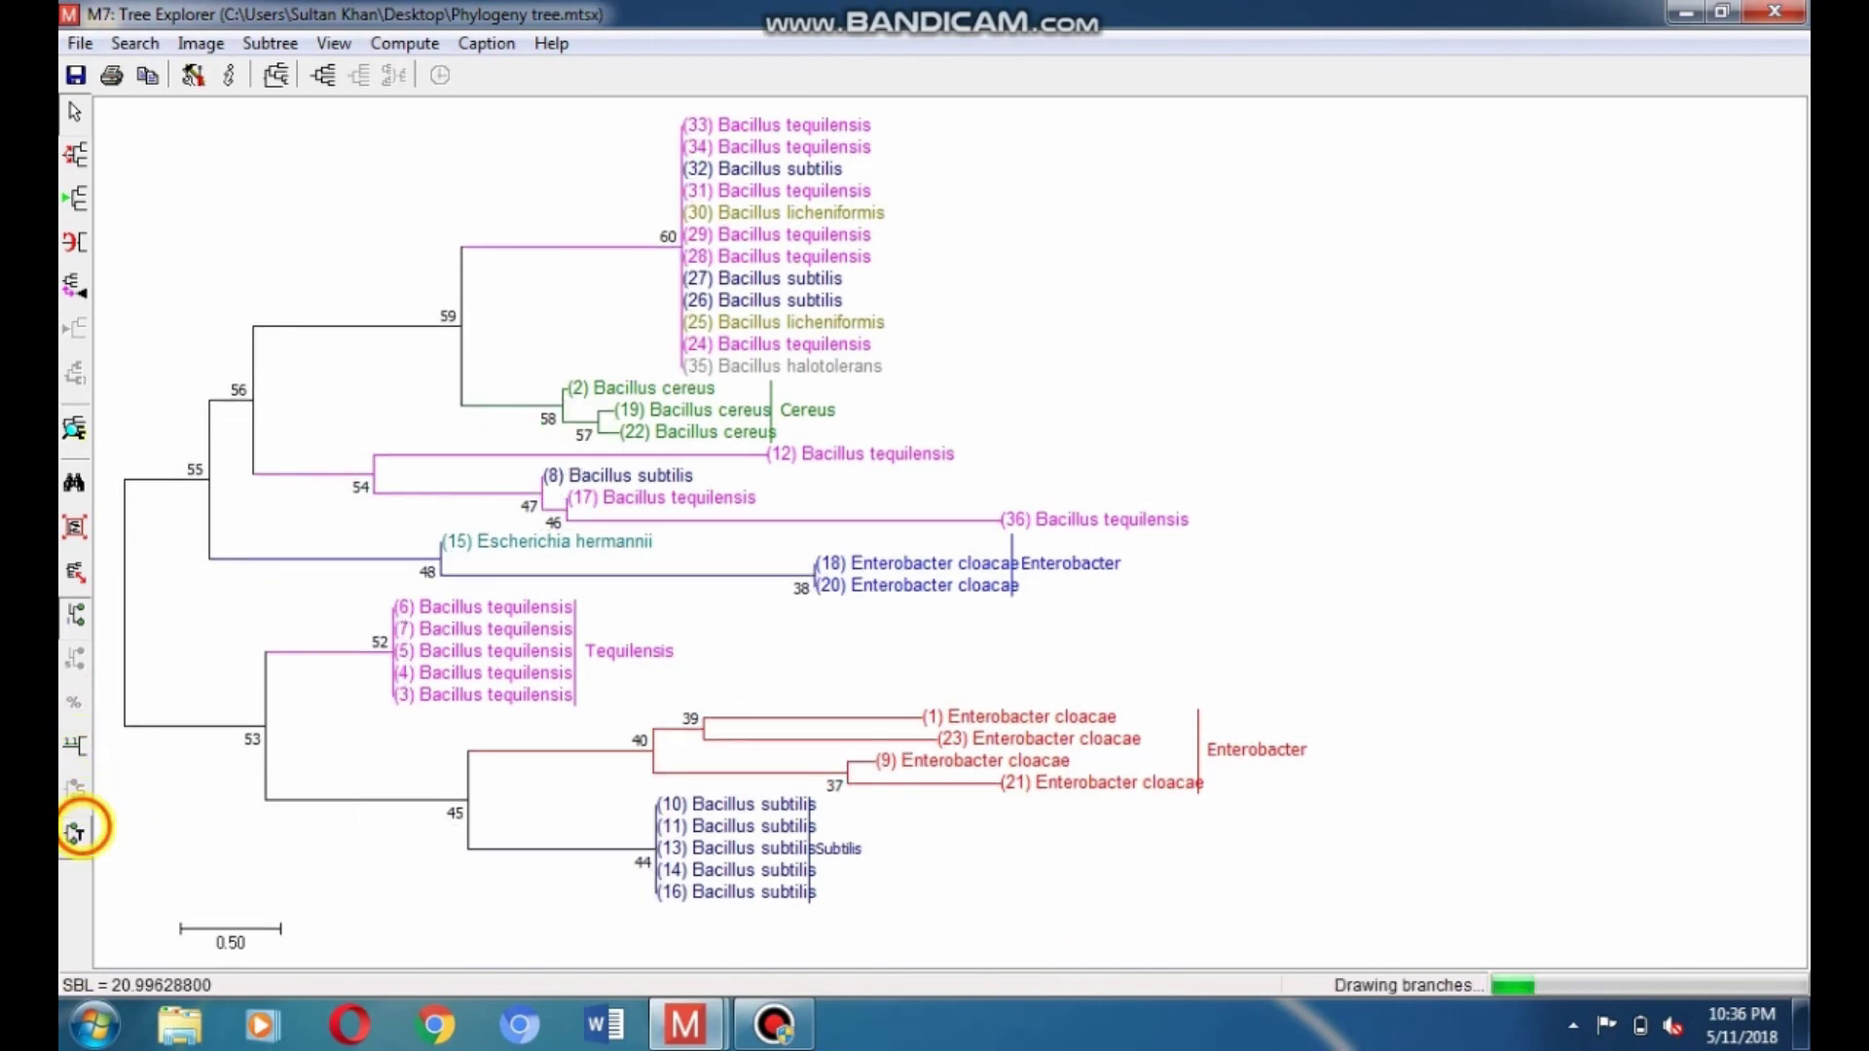
{"action": "left_click", "coordinate": [75, 832]}
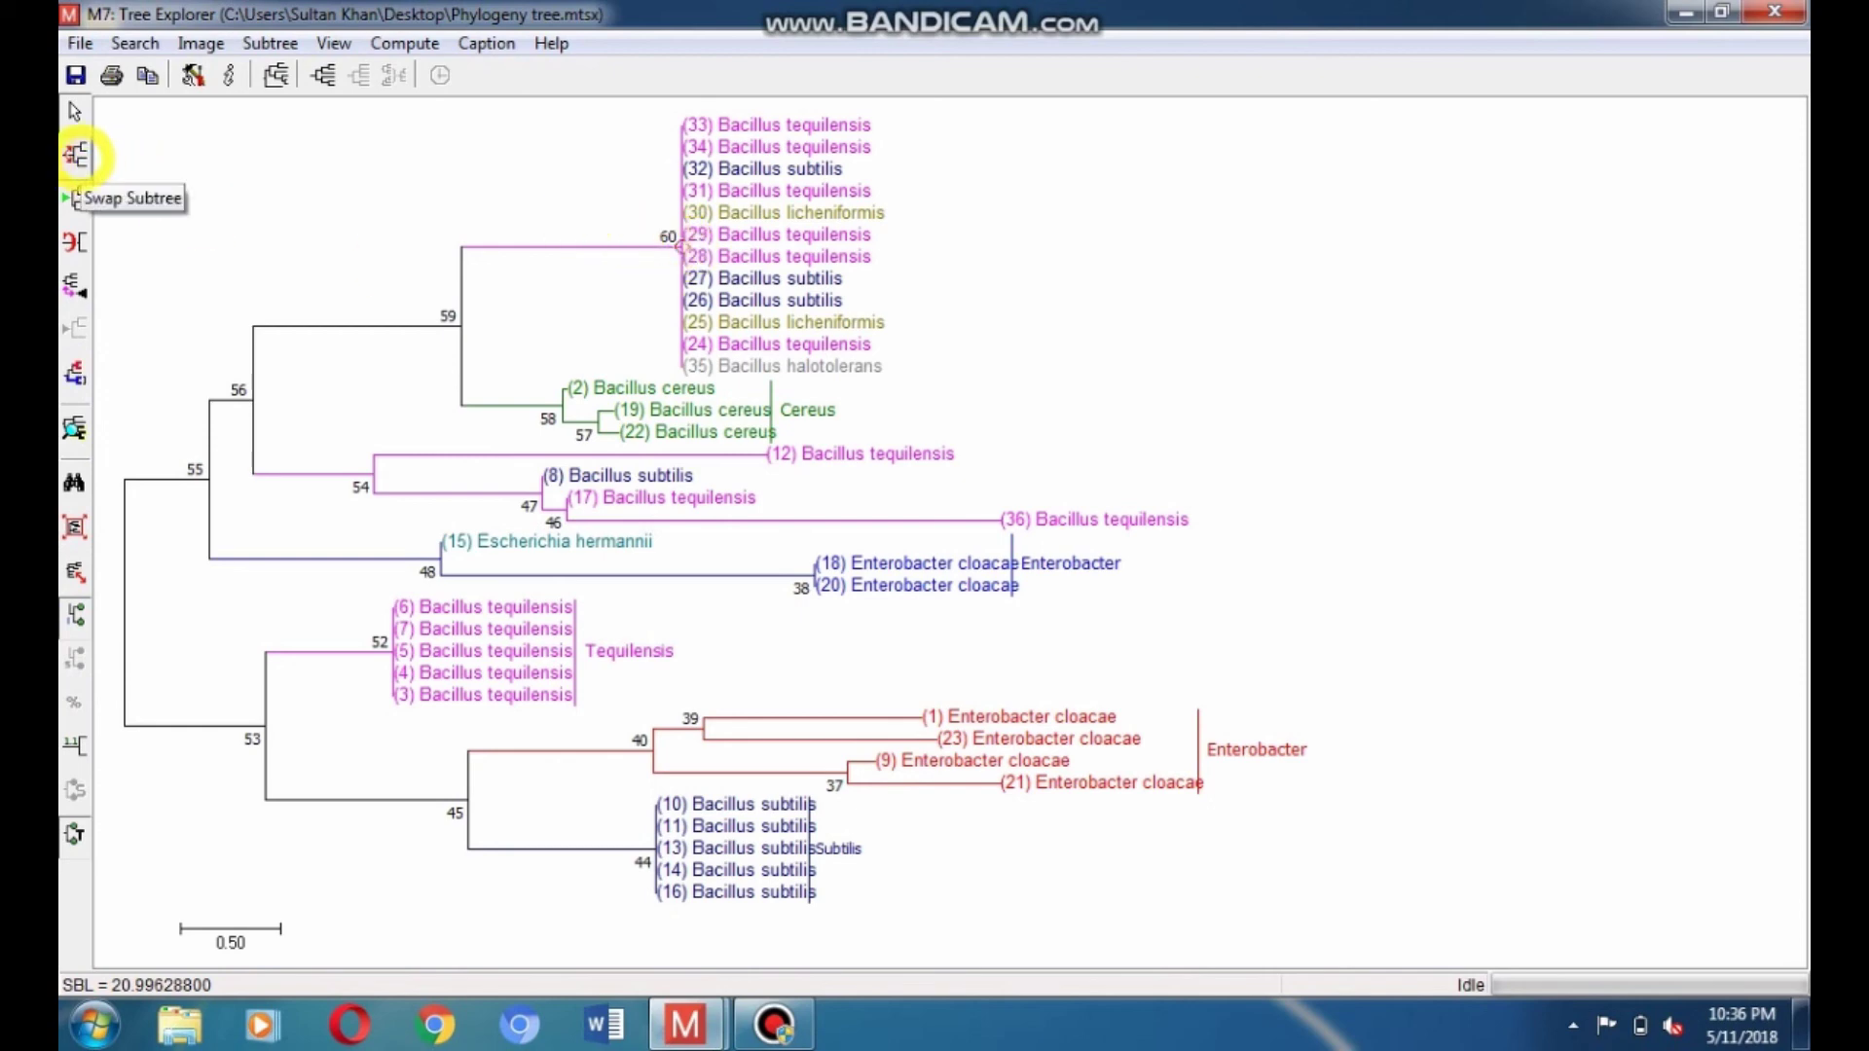
Flip the node 60 and node 59 subtrees to compare, then reroot on the node 59 branch.
{"action": "left_click", "coordinate": [77, 156]}
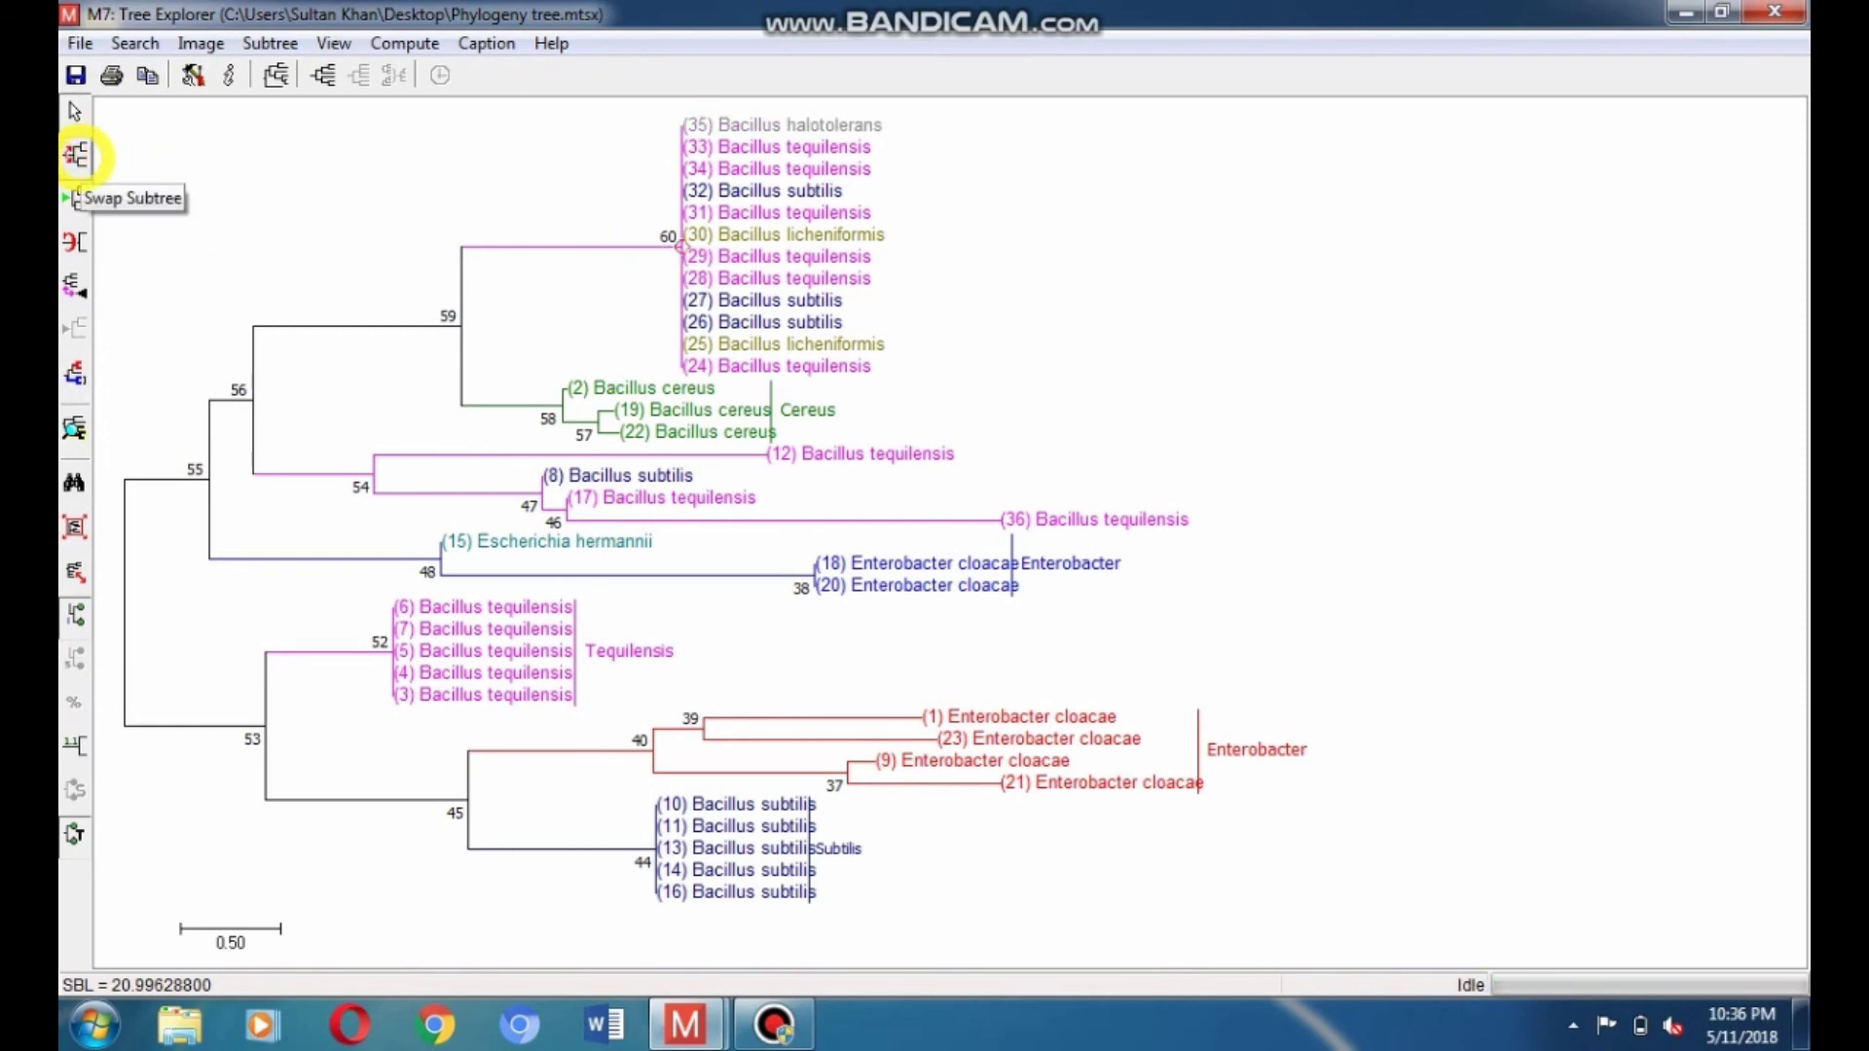
{"action": "left_click", "coordinate": [77, 155]}
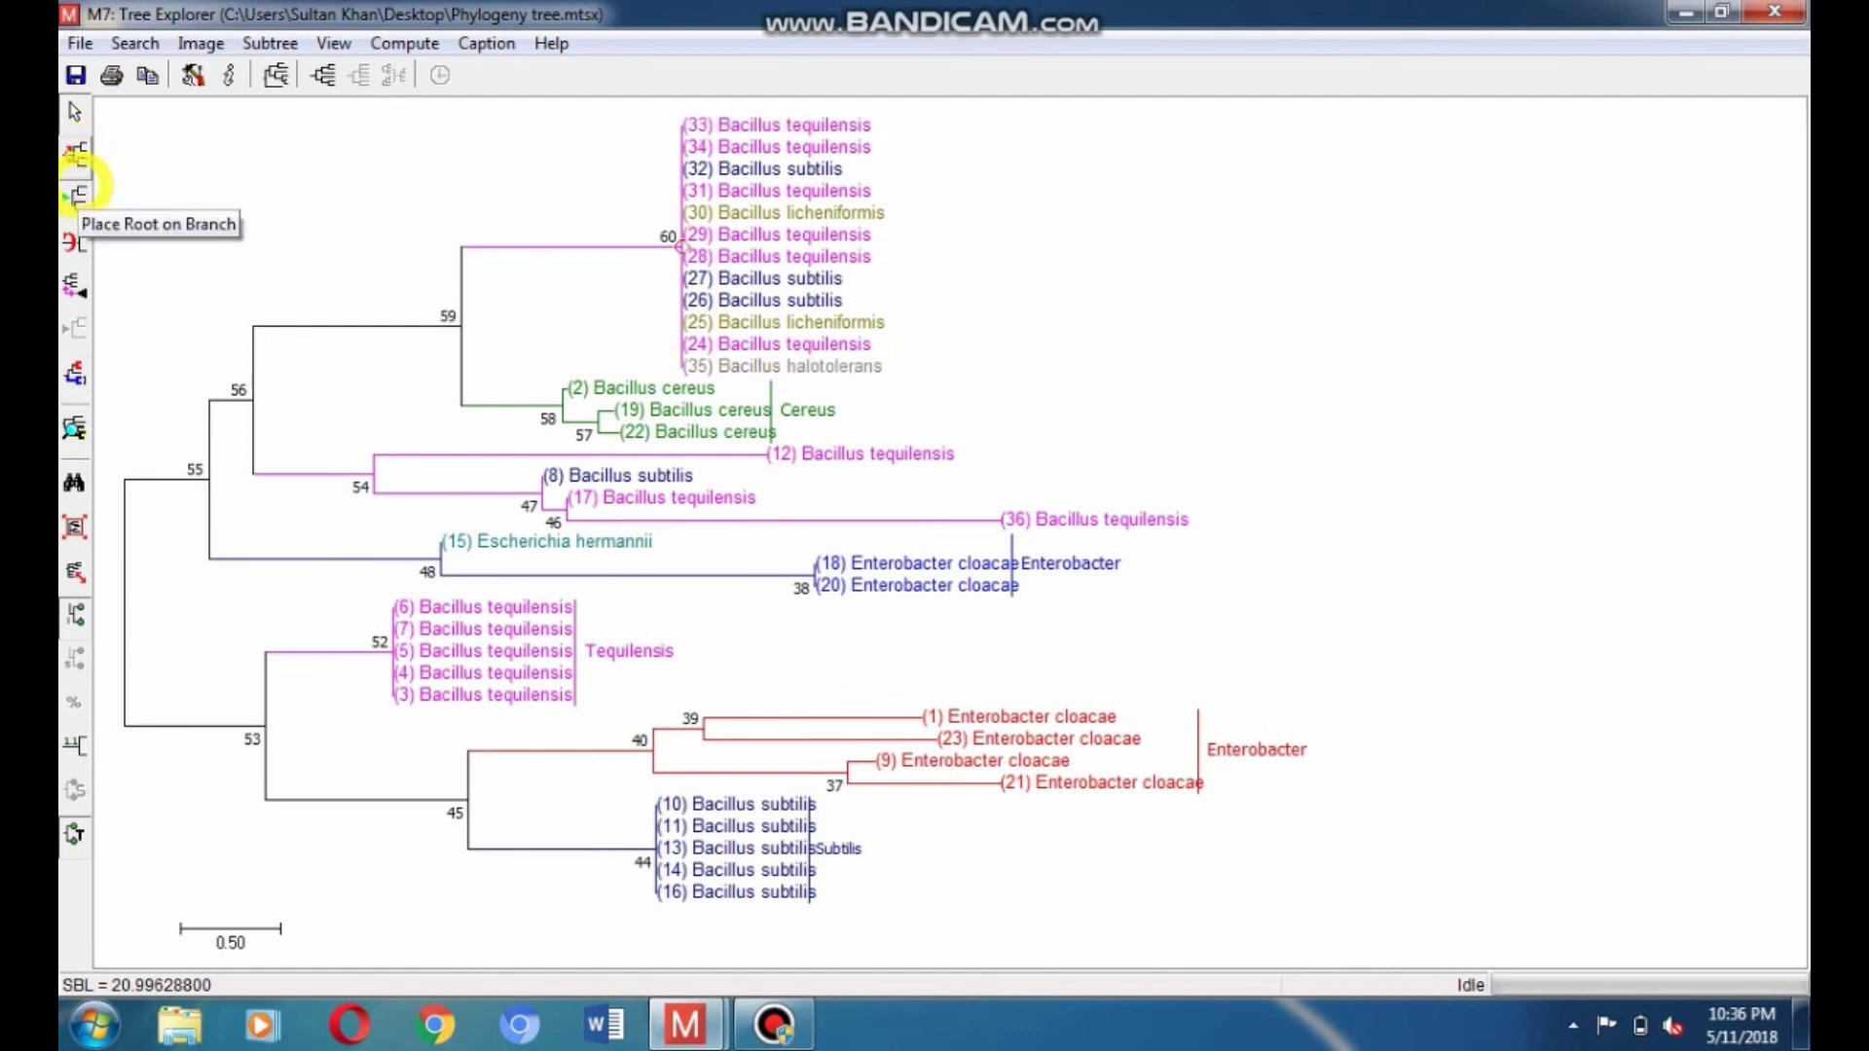
{"action": "left_click", "coordinate": [454, 326]}
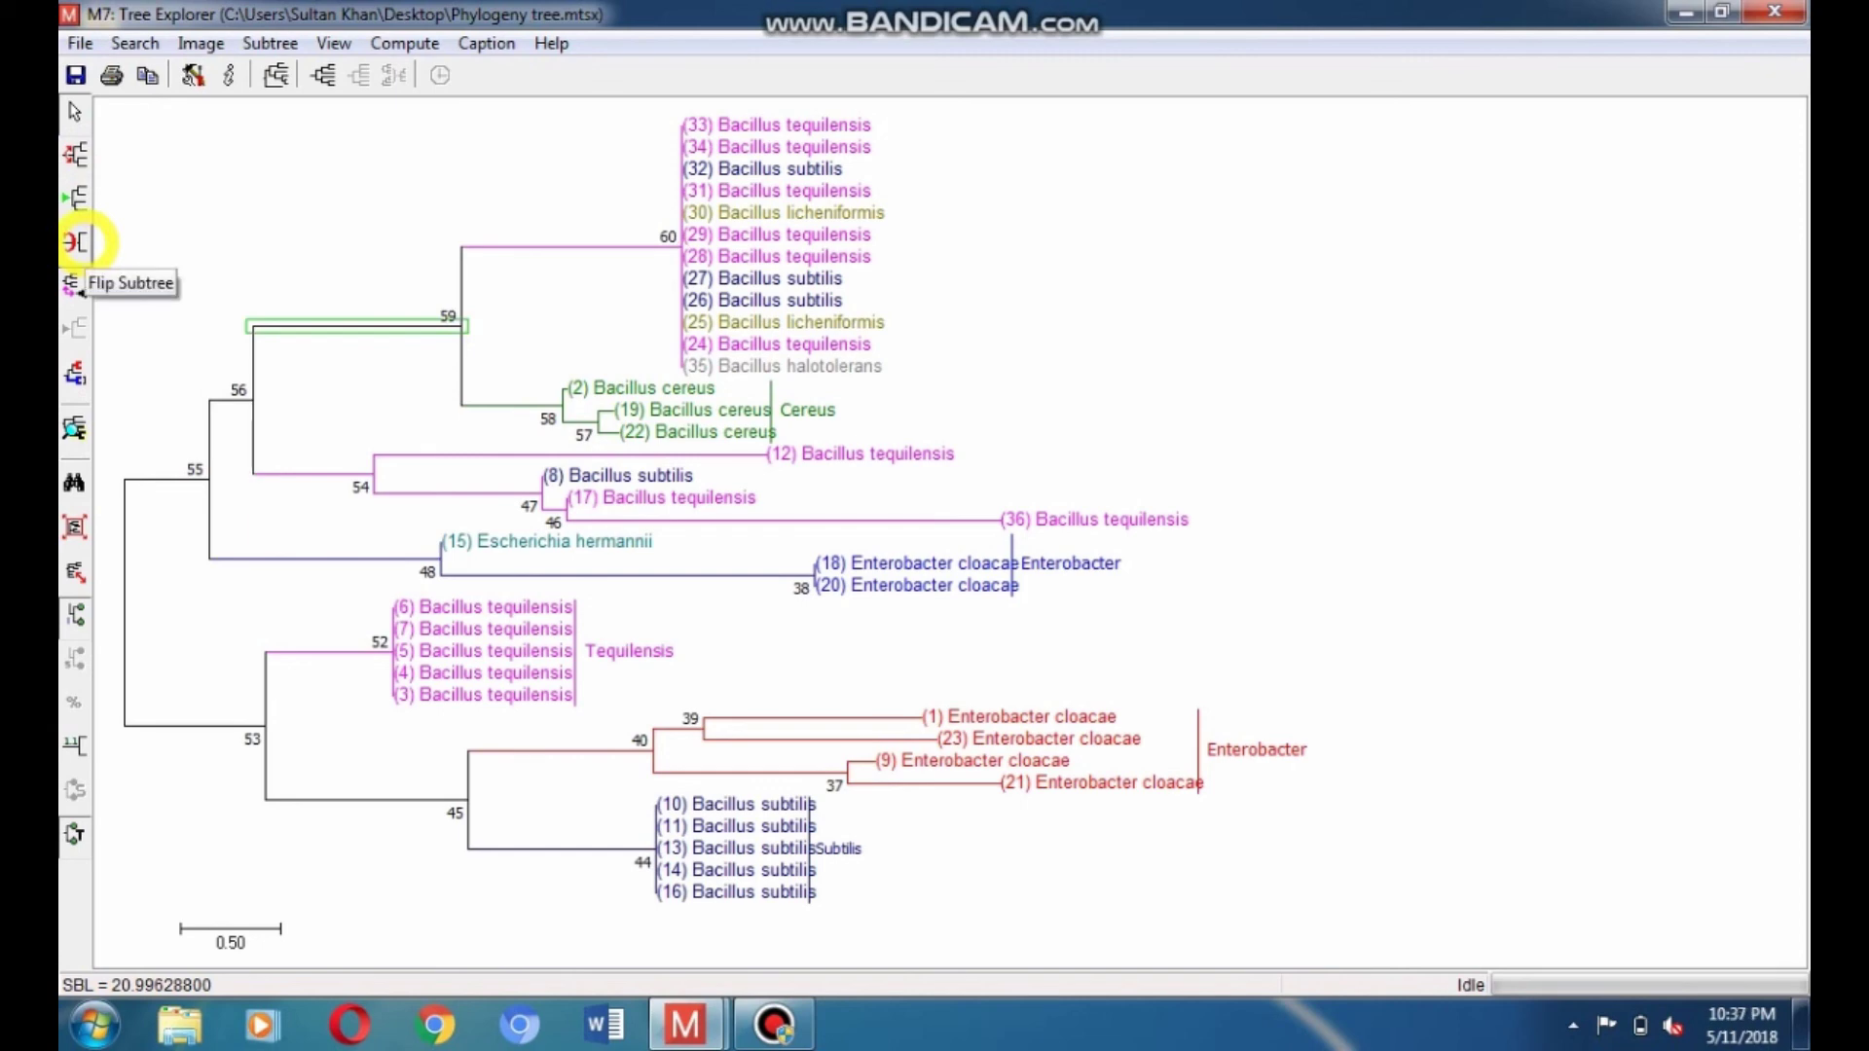
{"action": "left_click", "coordinate": [78, 241]}
{"action": "left_click", "coordinate": [78, 242]}
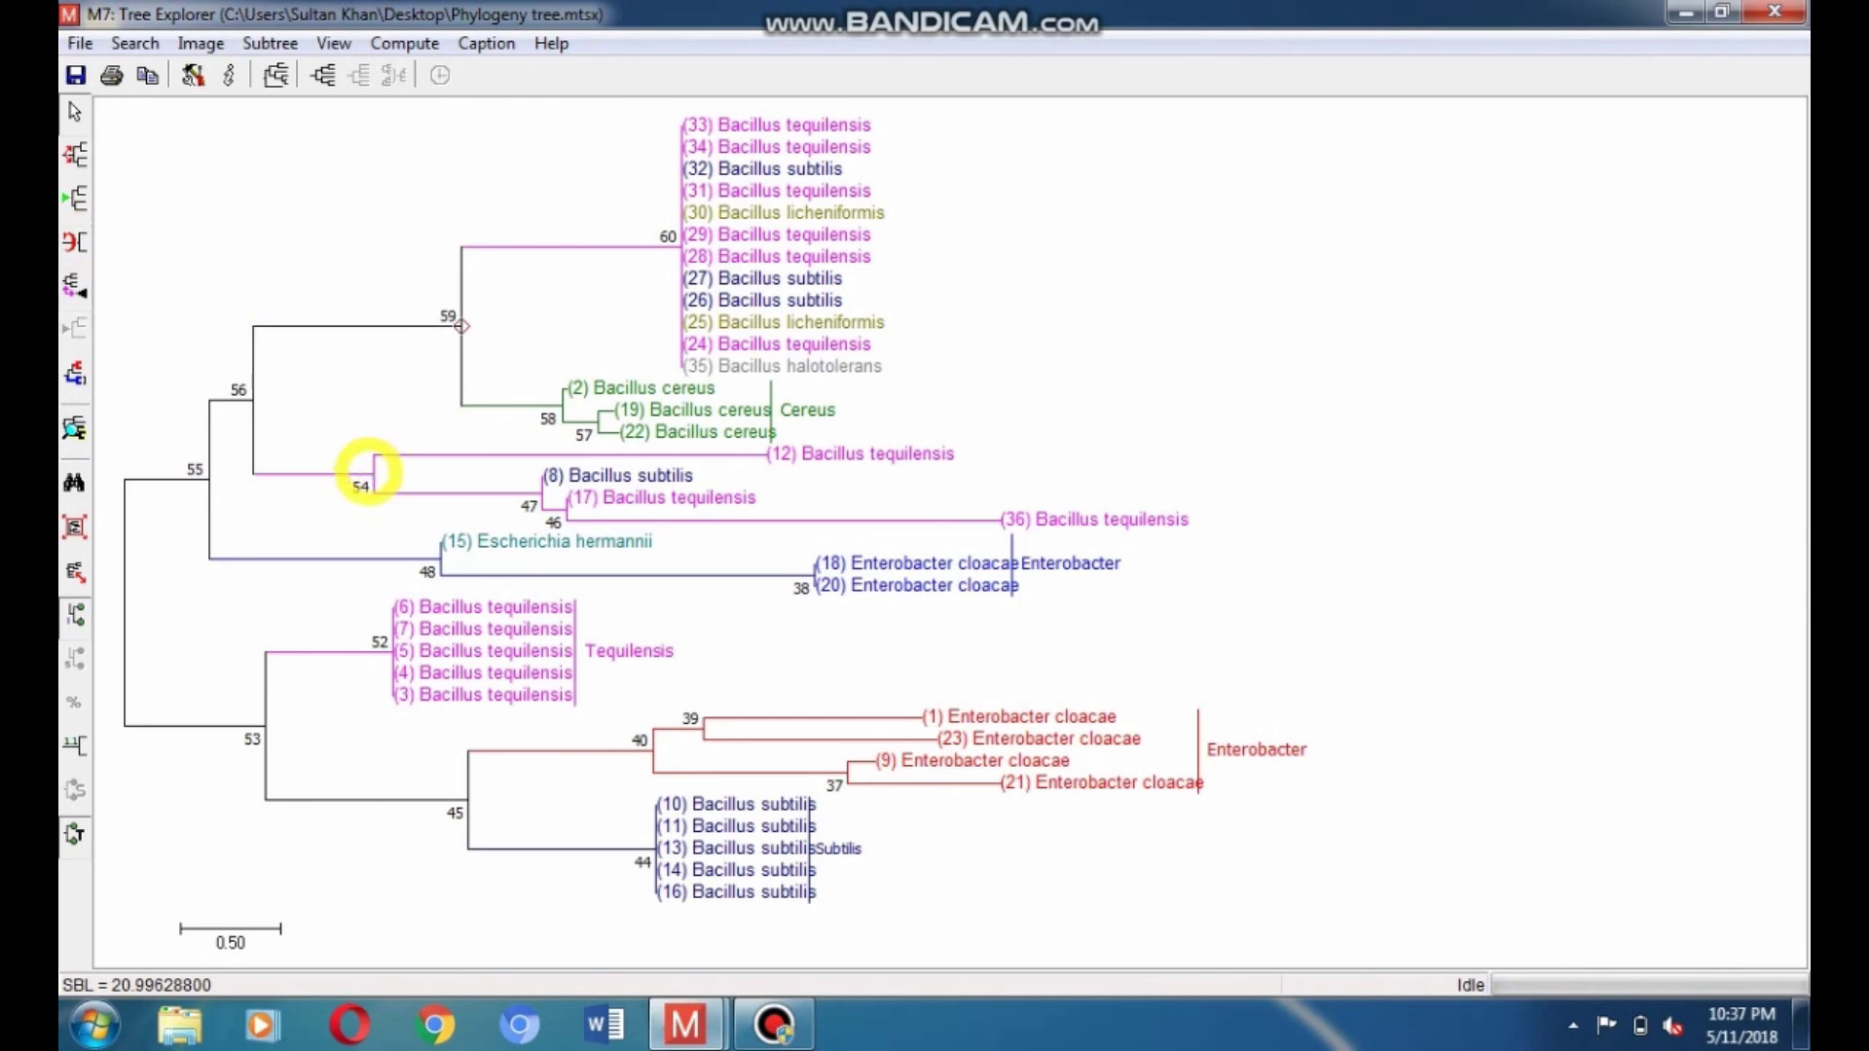
{"action": "left_click", "coordinate": [200, 41]}
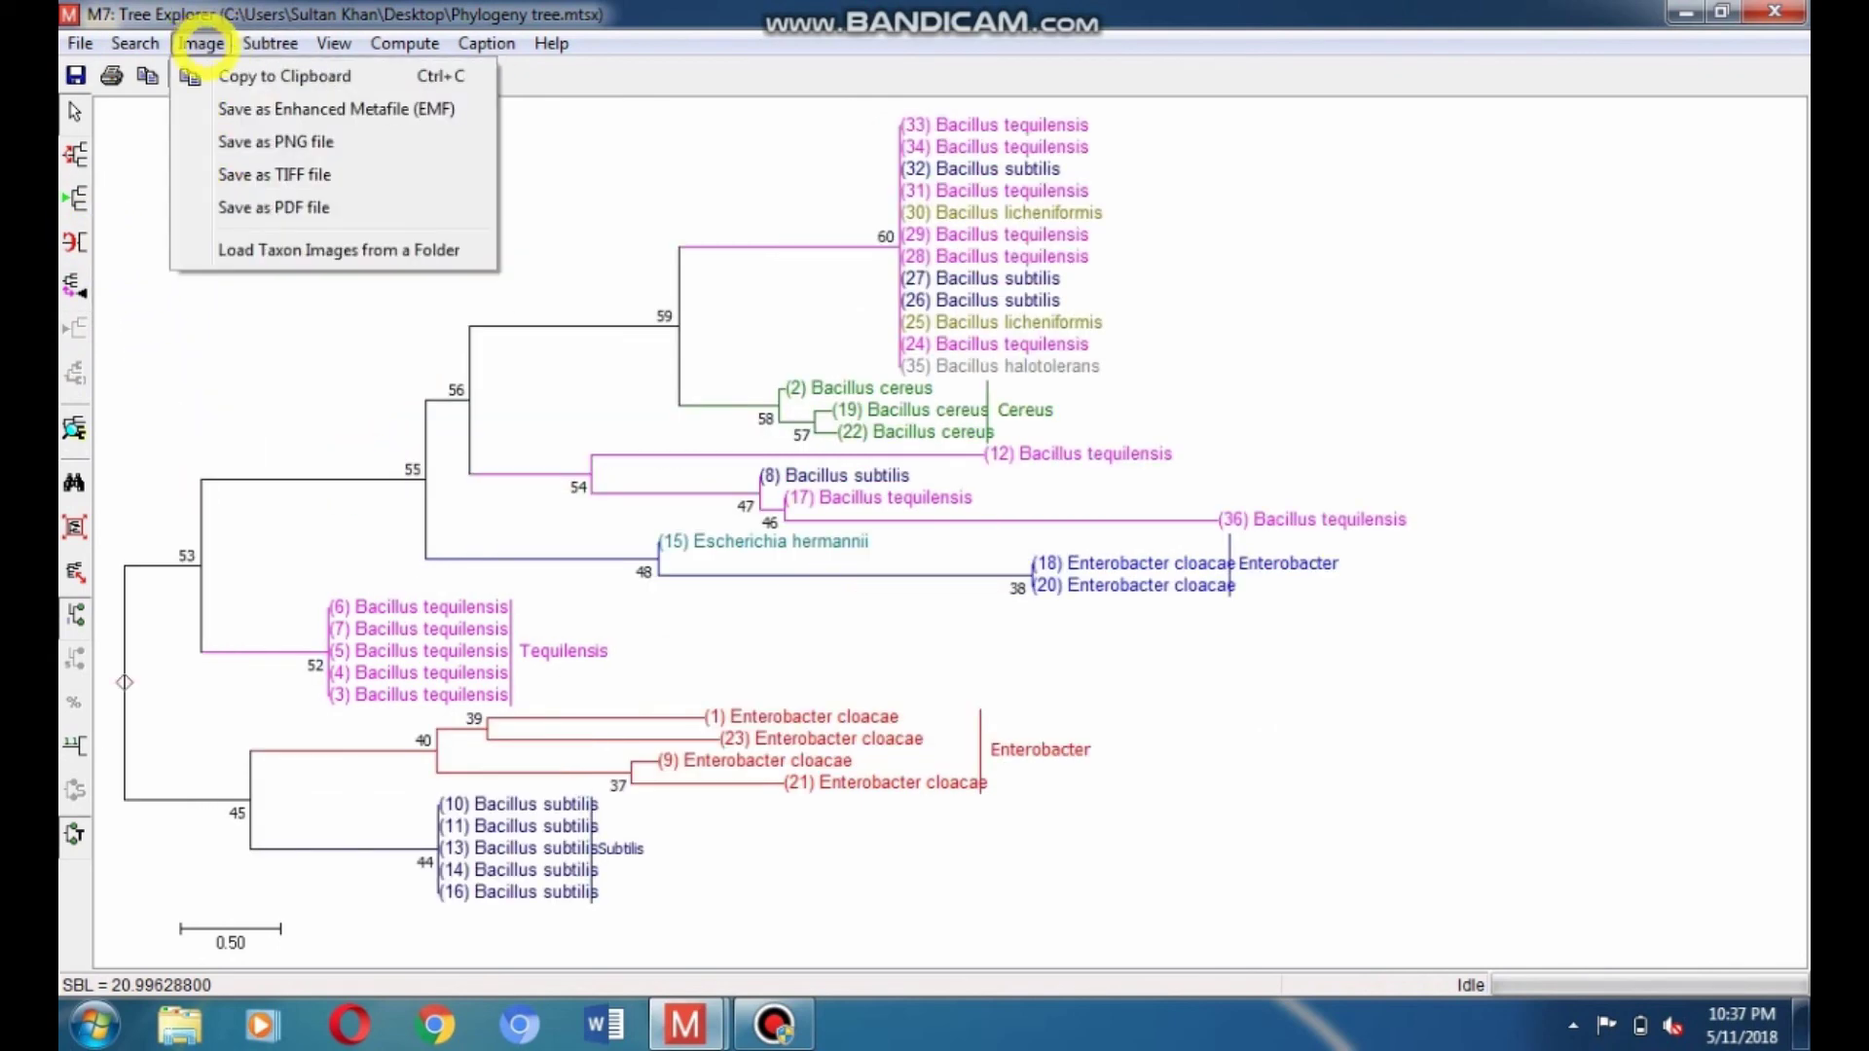
Save the tree as the PNG 'colourful tree01' on the Desktop, then show topology only.
{"action": "left_click", "coordinate": [237, 141]}
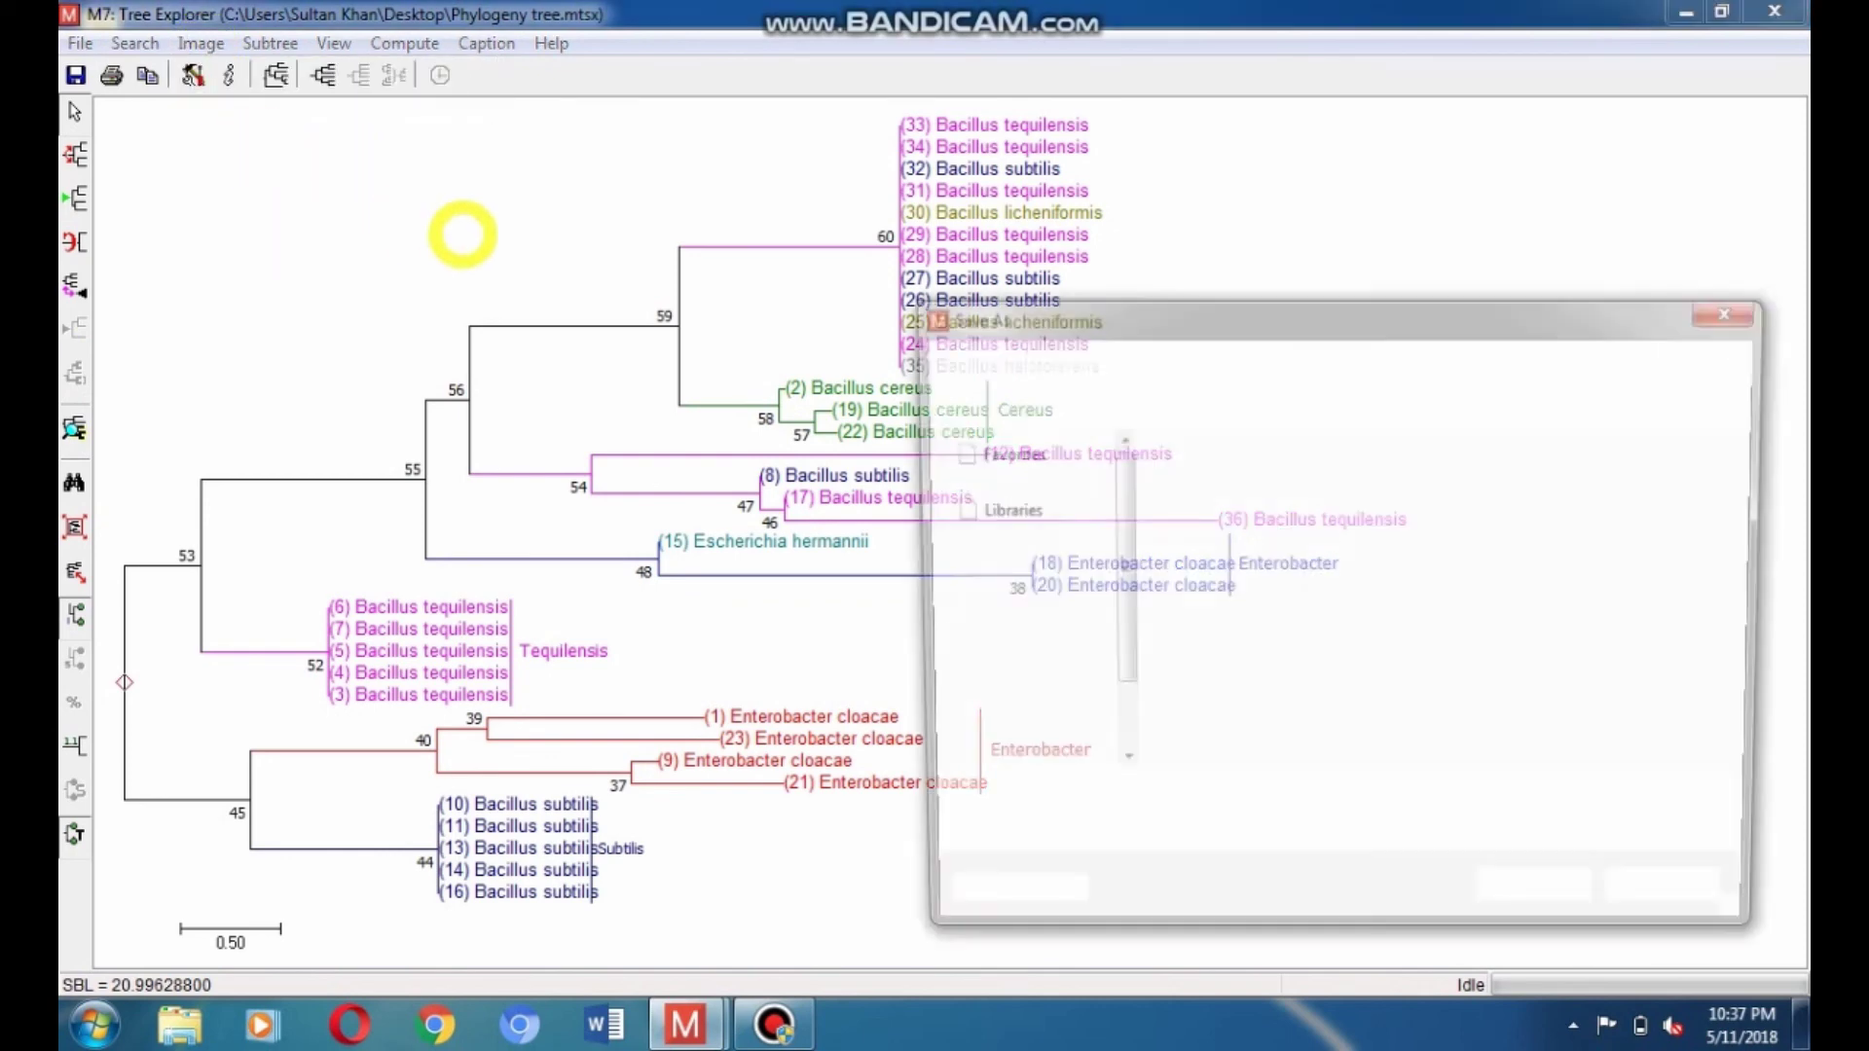
{"action": "left_click", "coordinate": [1032, 481]}
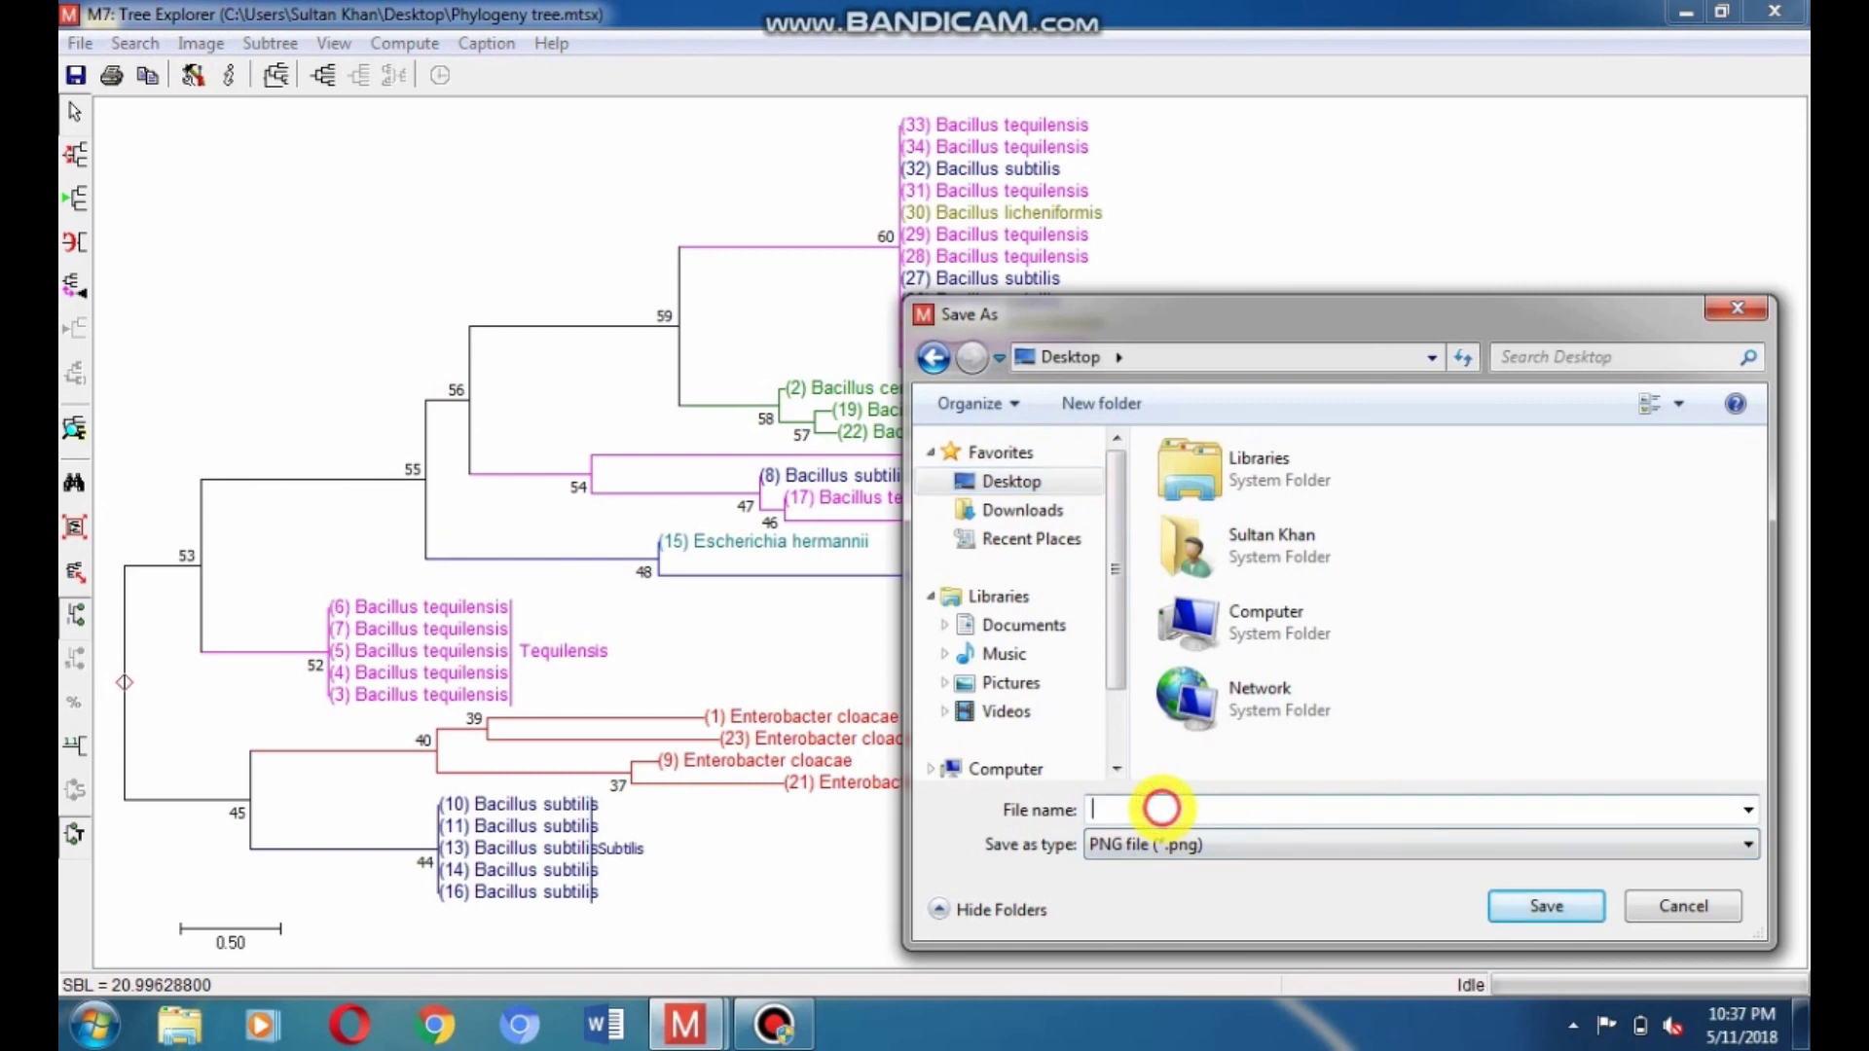
{"action": "type", "text": "colourful tree01"}
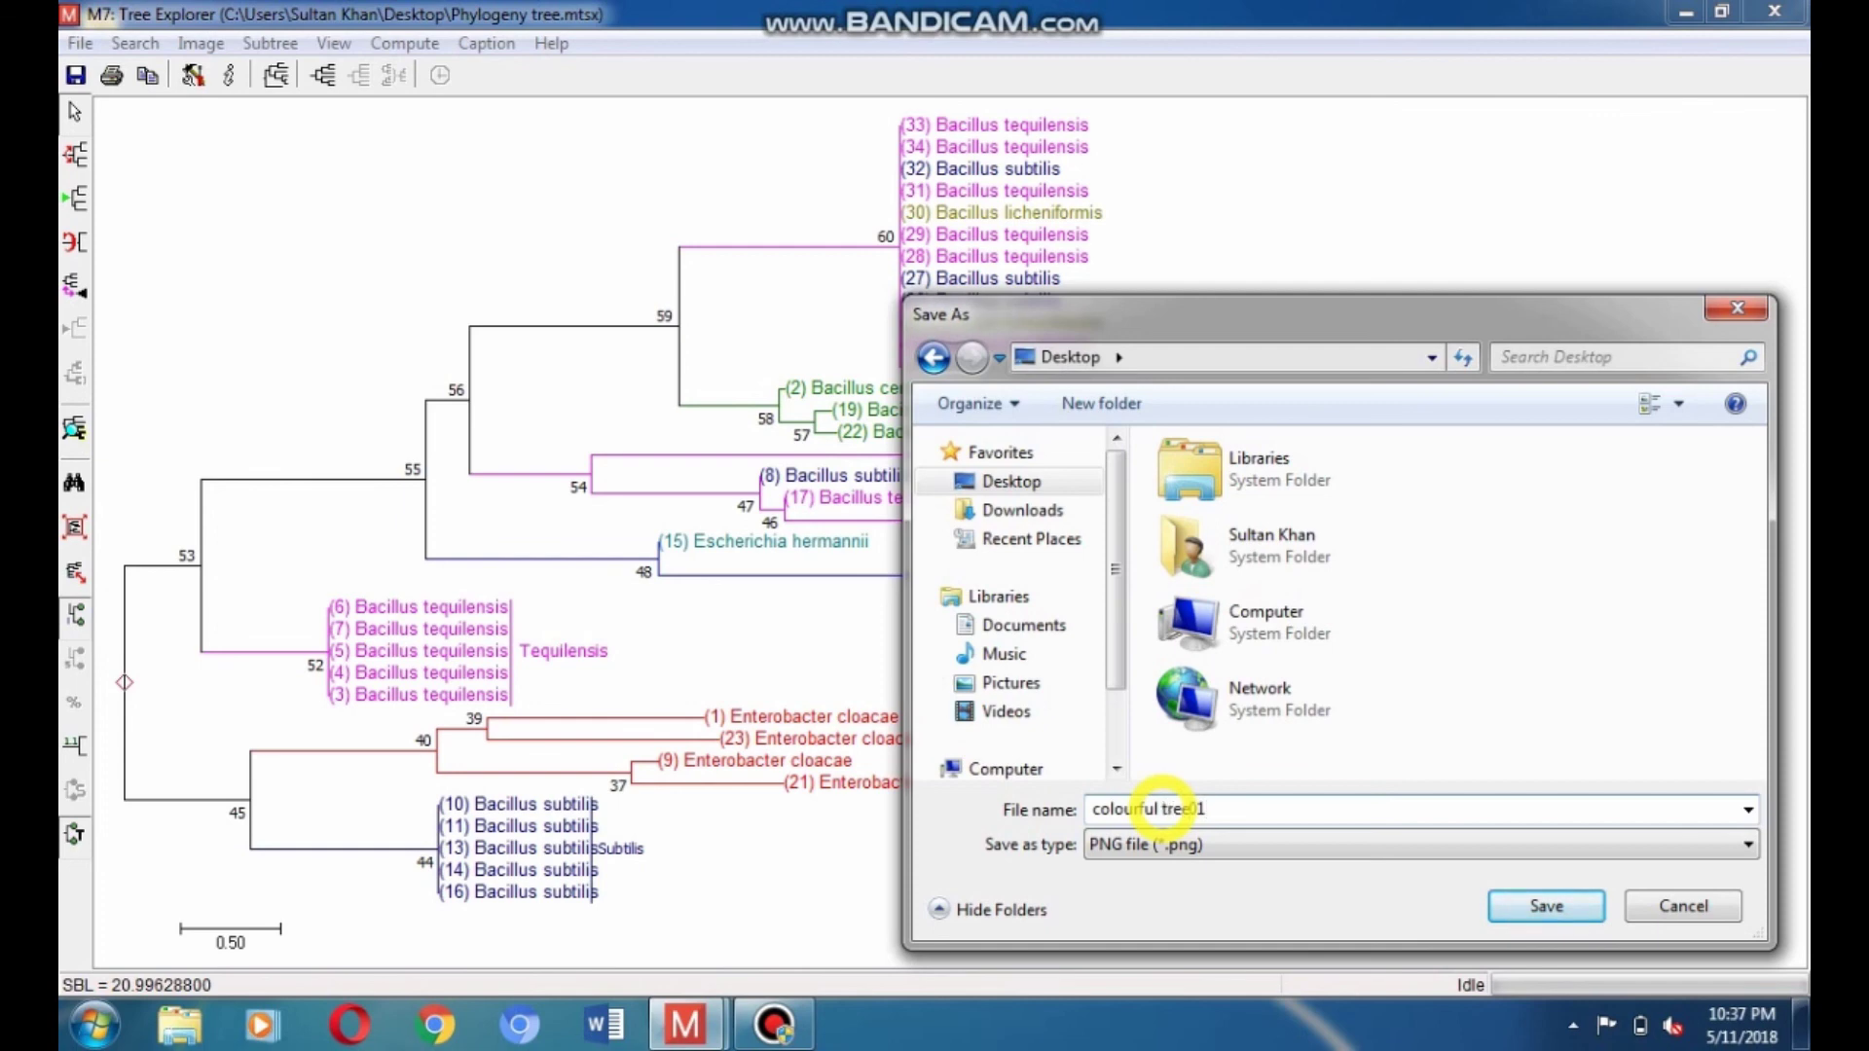
{"action": "key", "text": "Return"}
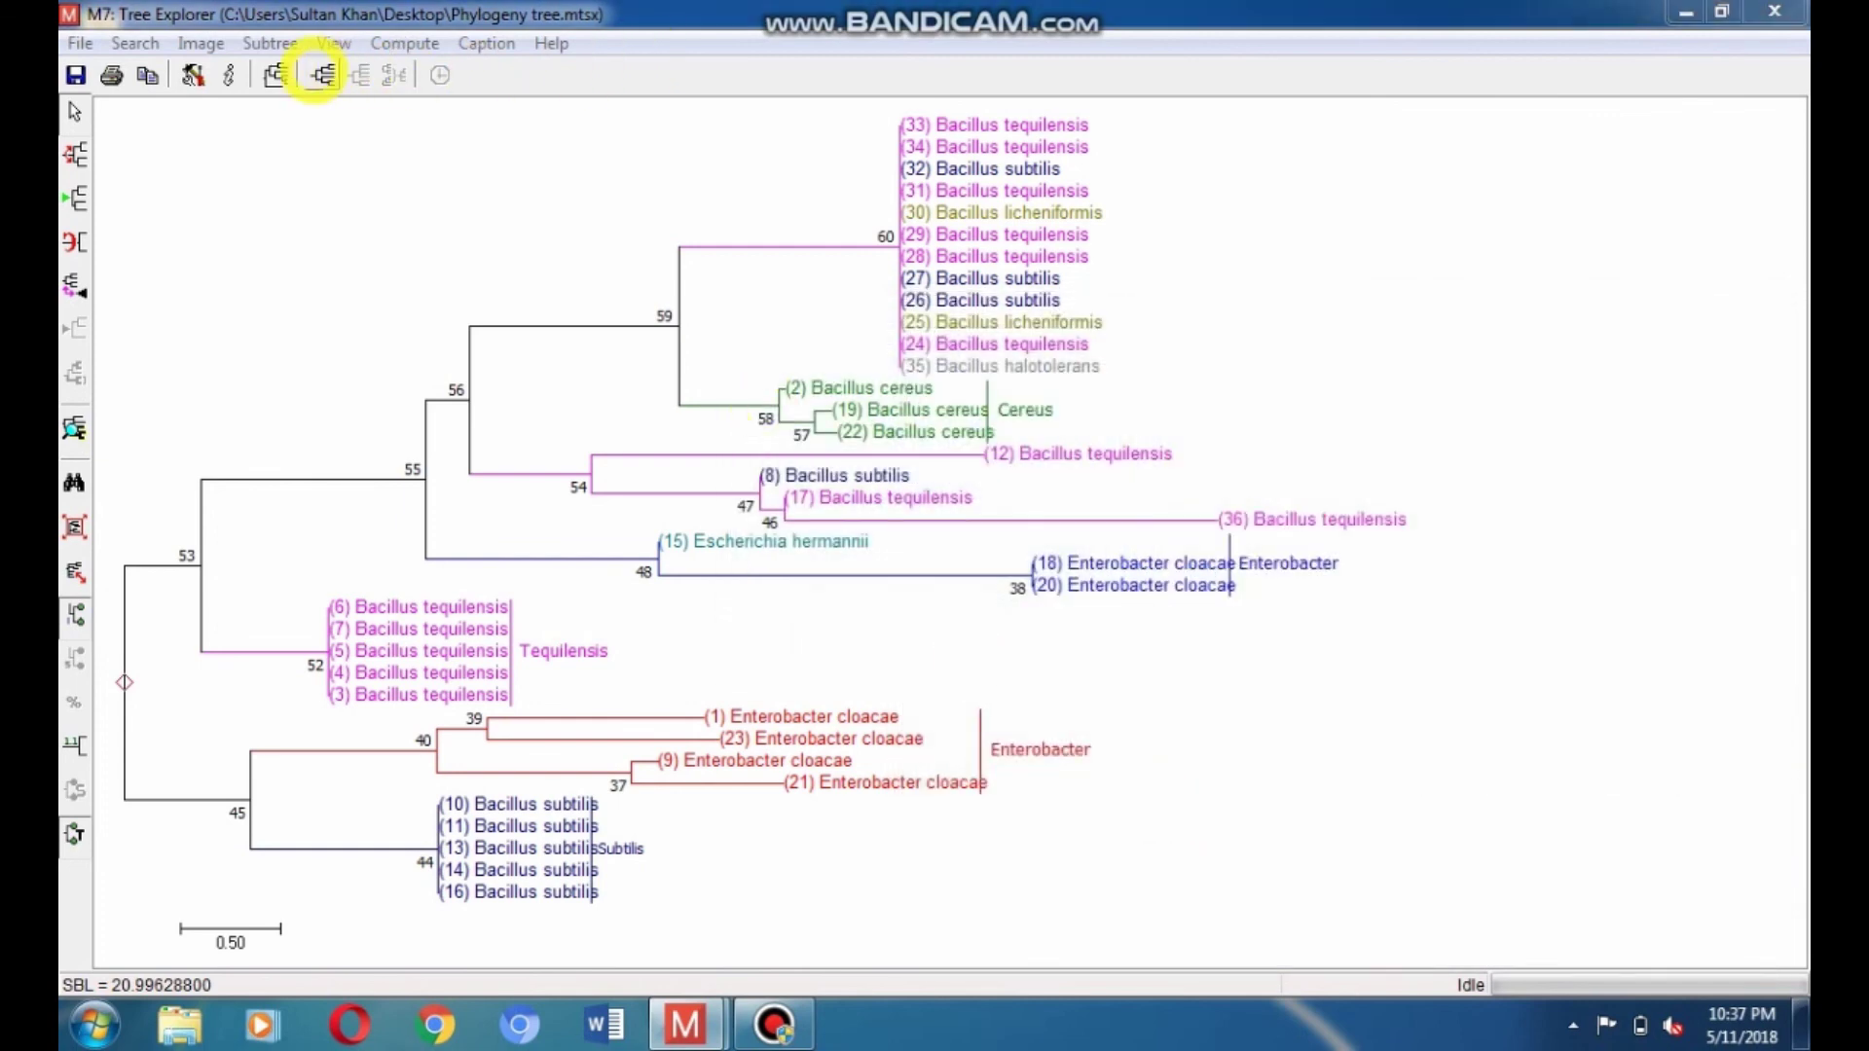
{"action": "left_click", "coordinate": [321, 74]}
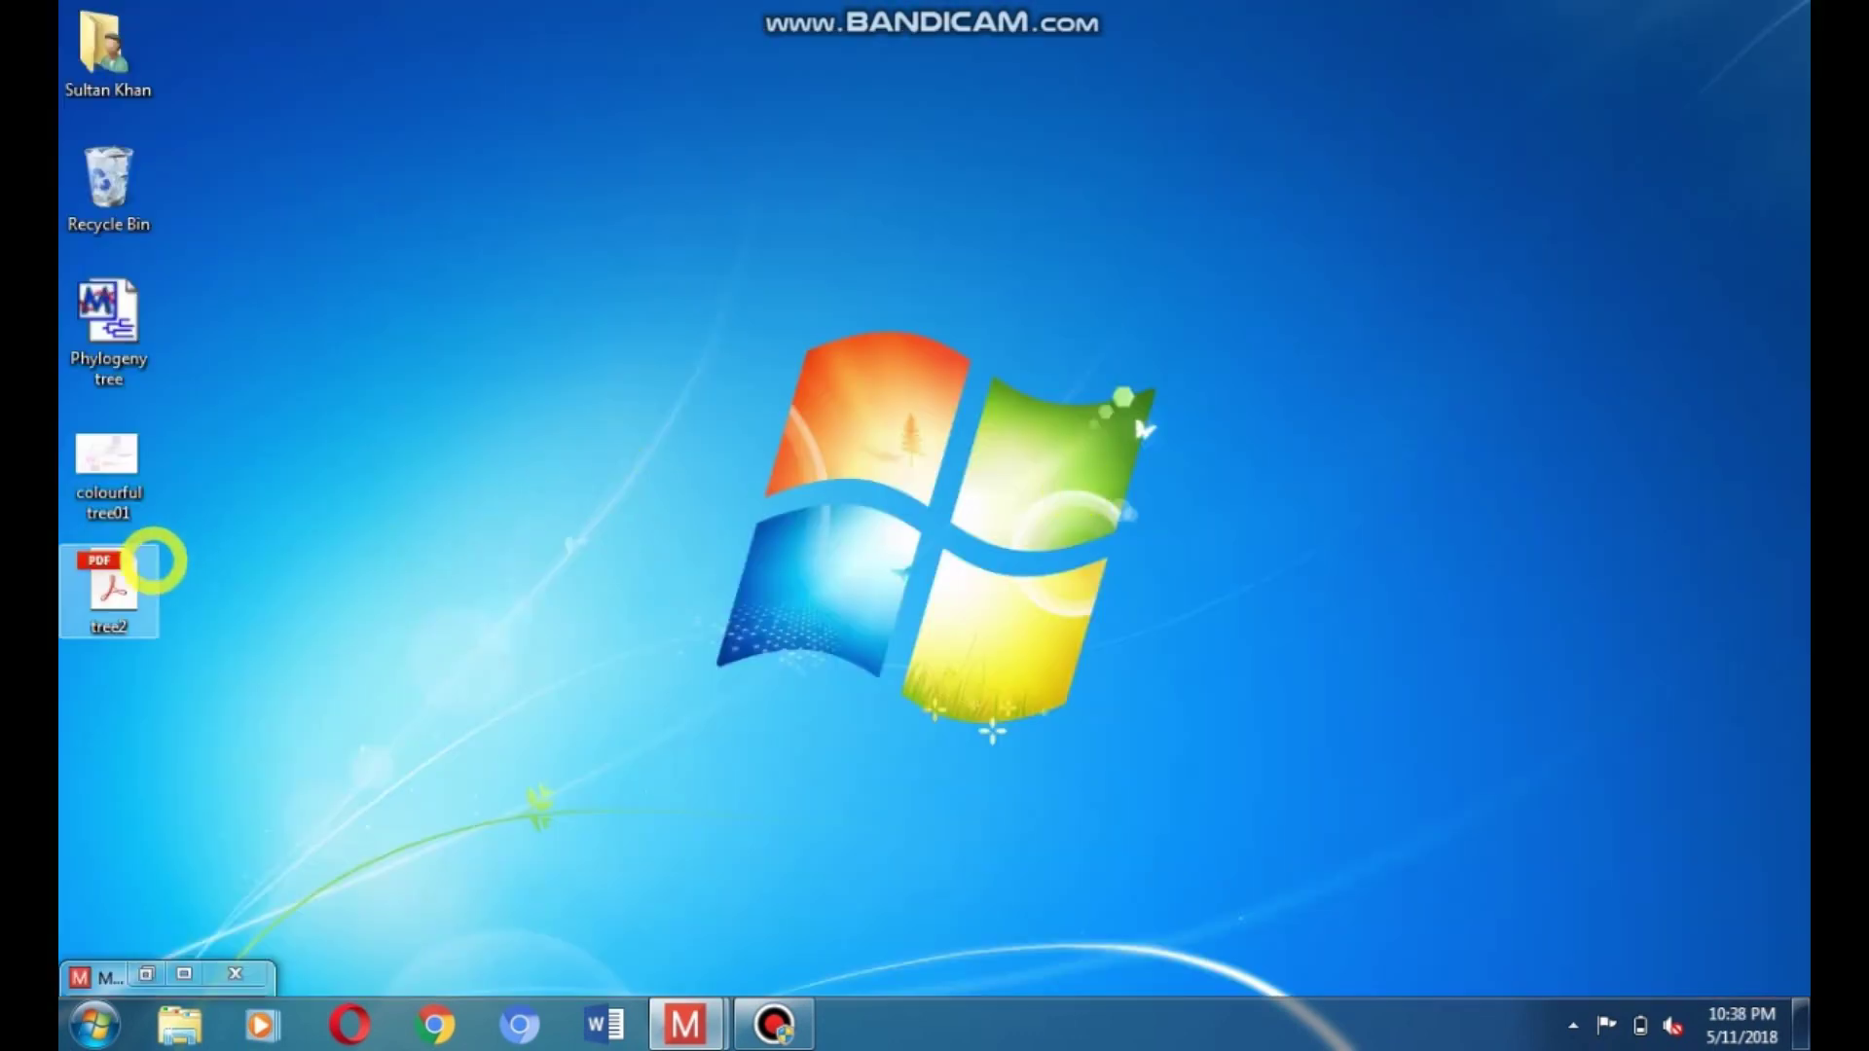
Review tree2.pdf's circular tree full-screen in Acrobat, close it, then open colourful tree01.
{"action": "left_click", "coordinate": [112, 569]}
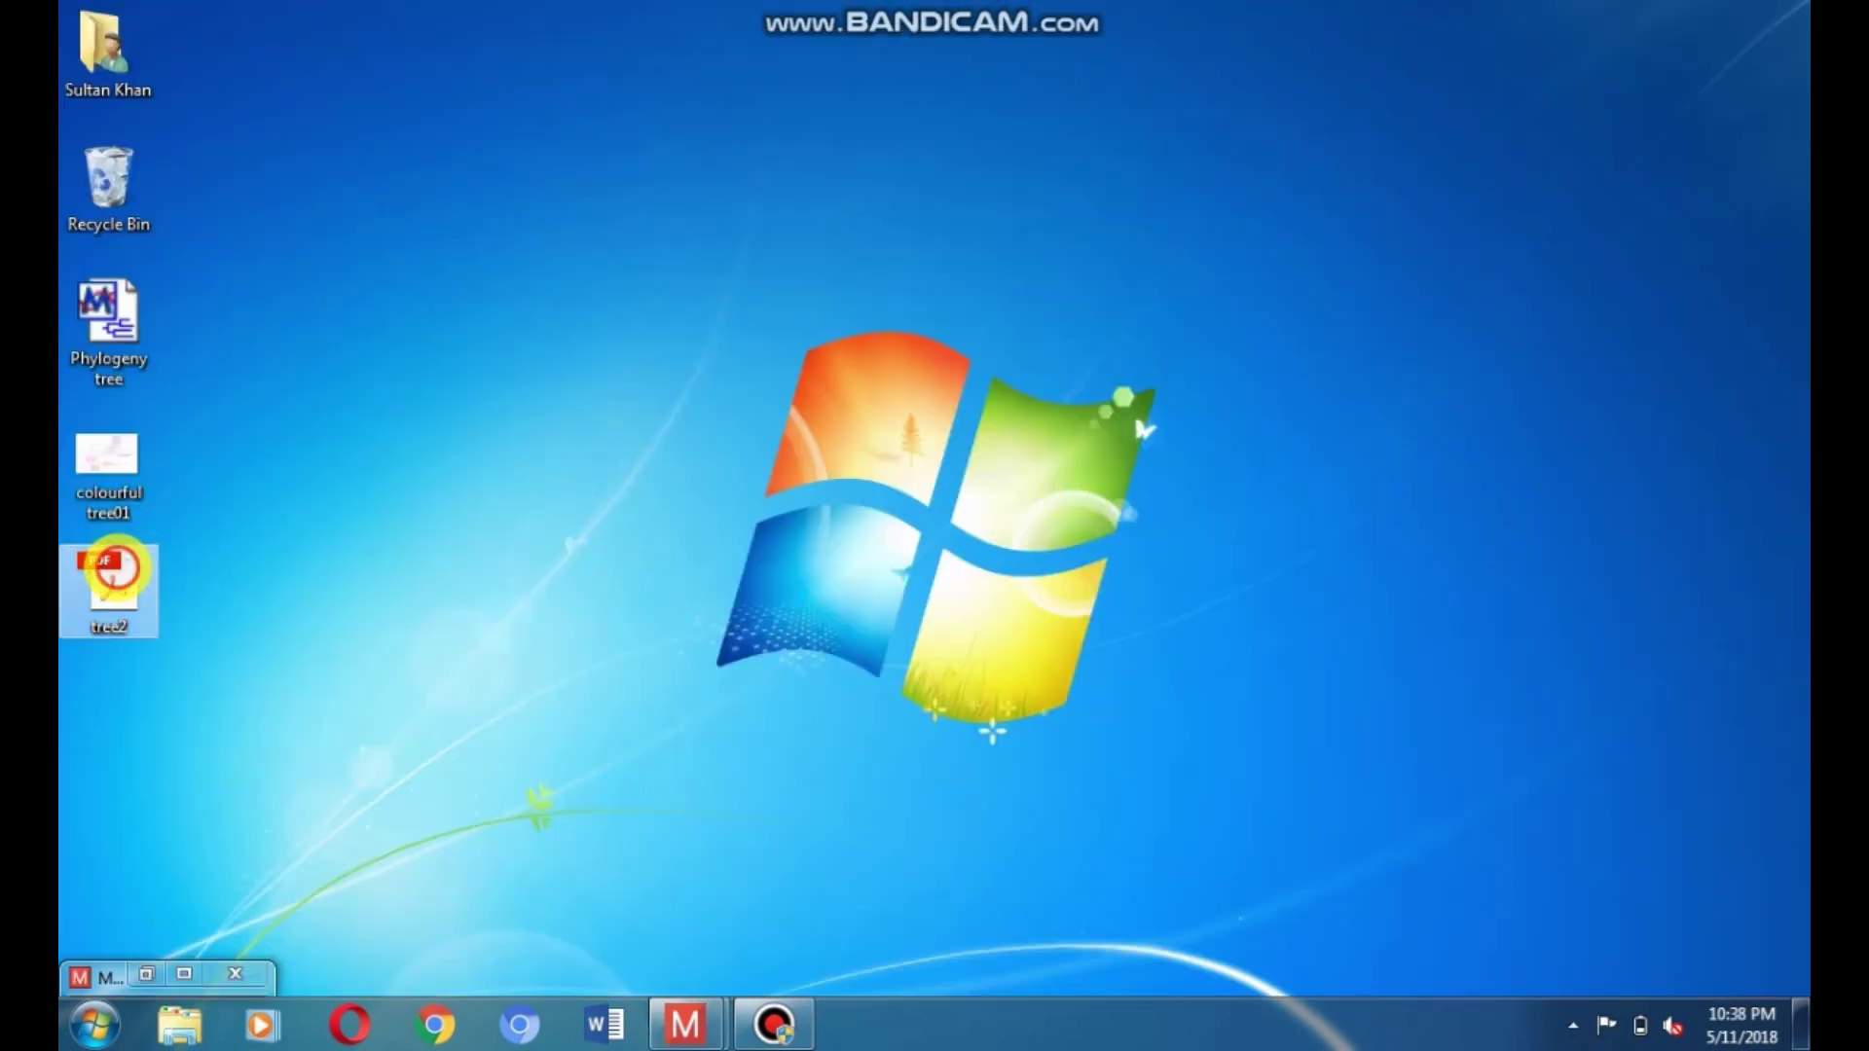
{"action": "double_click", "coordinate": [112, 574]}
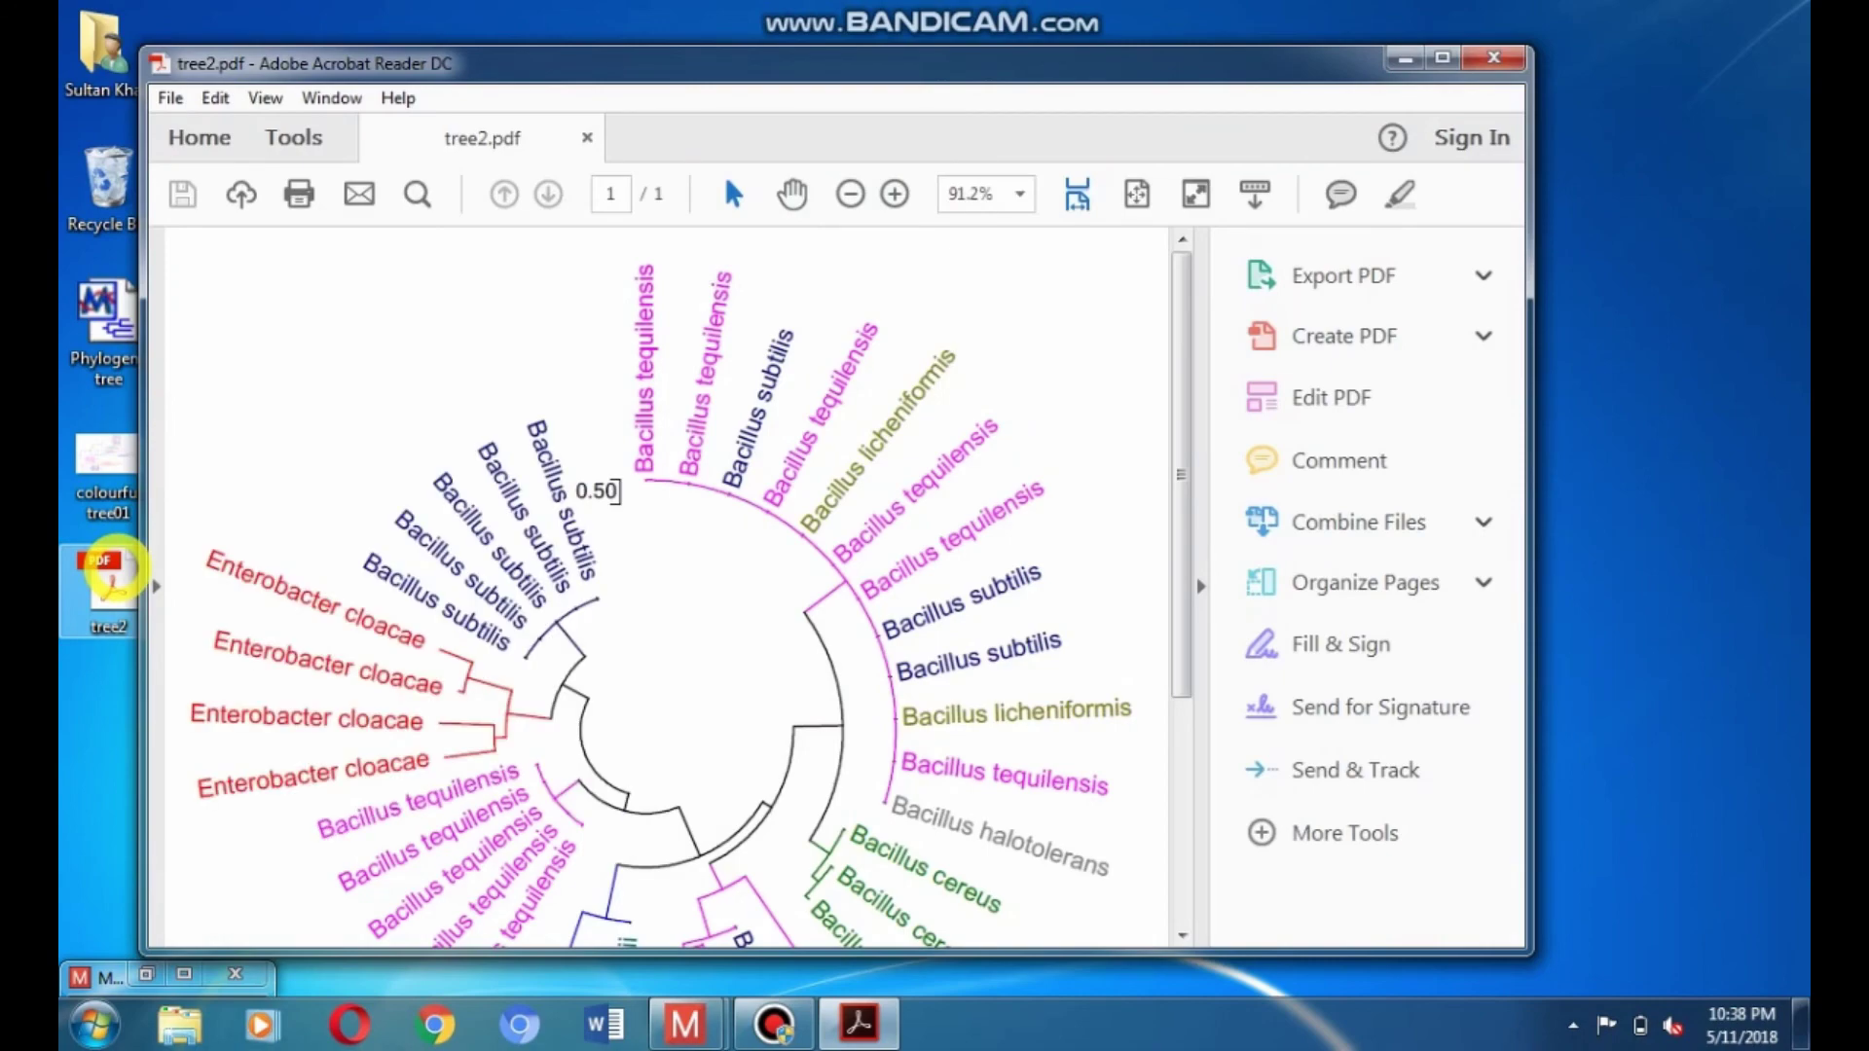
{"action": "left_click", "coordinate": [1440, 58]}
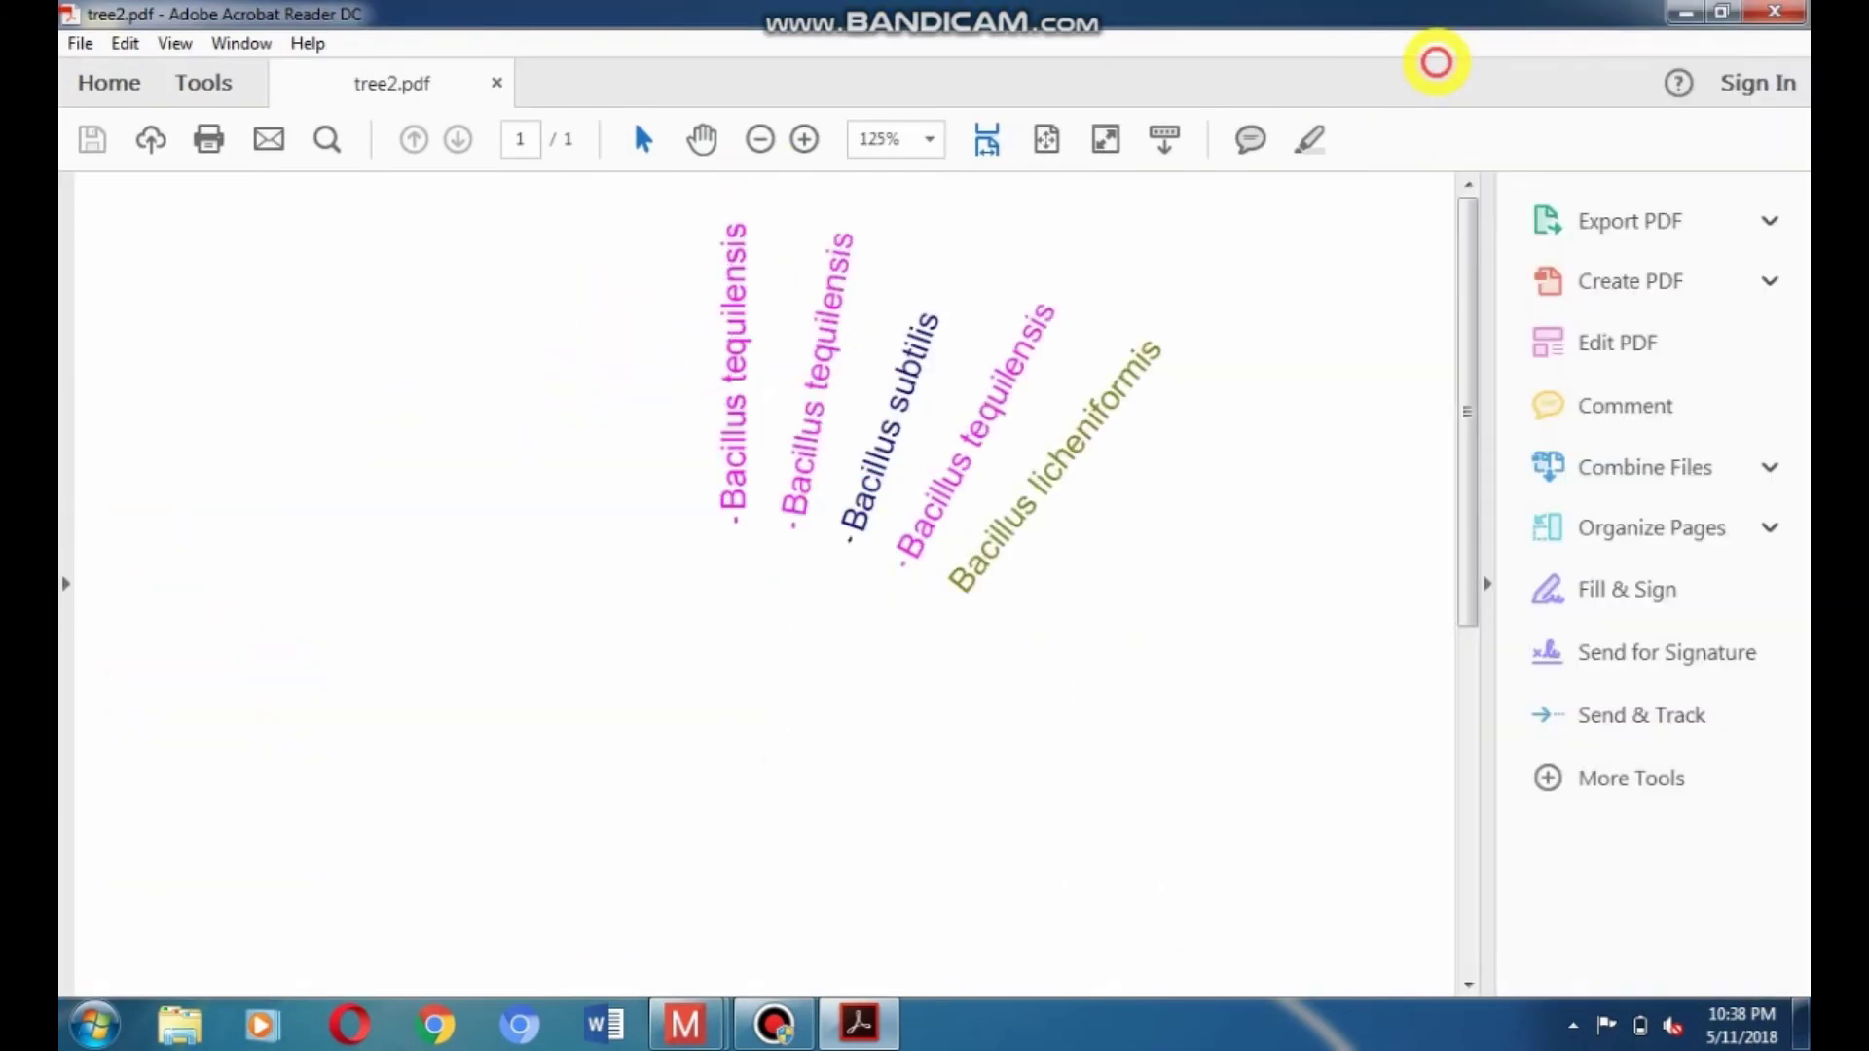
{"action": "left_click_drag", "start_coordinate": [1466, 341], "coordinate": [1500, 728]}
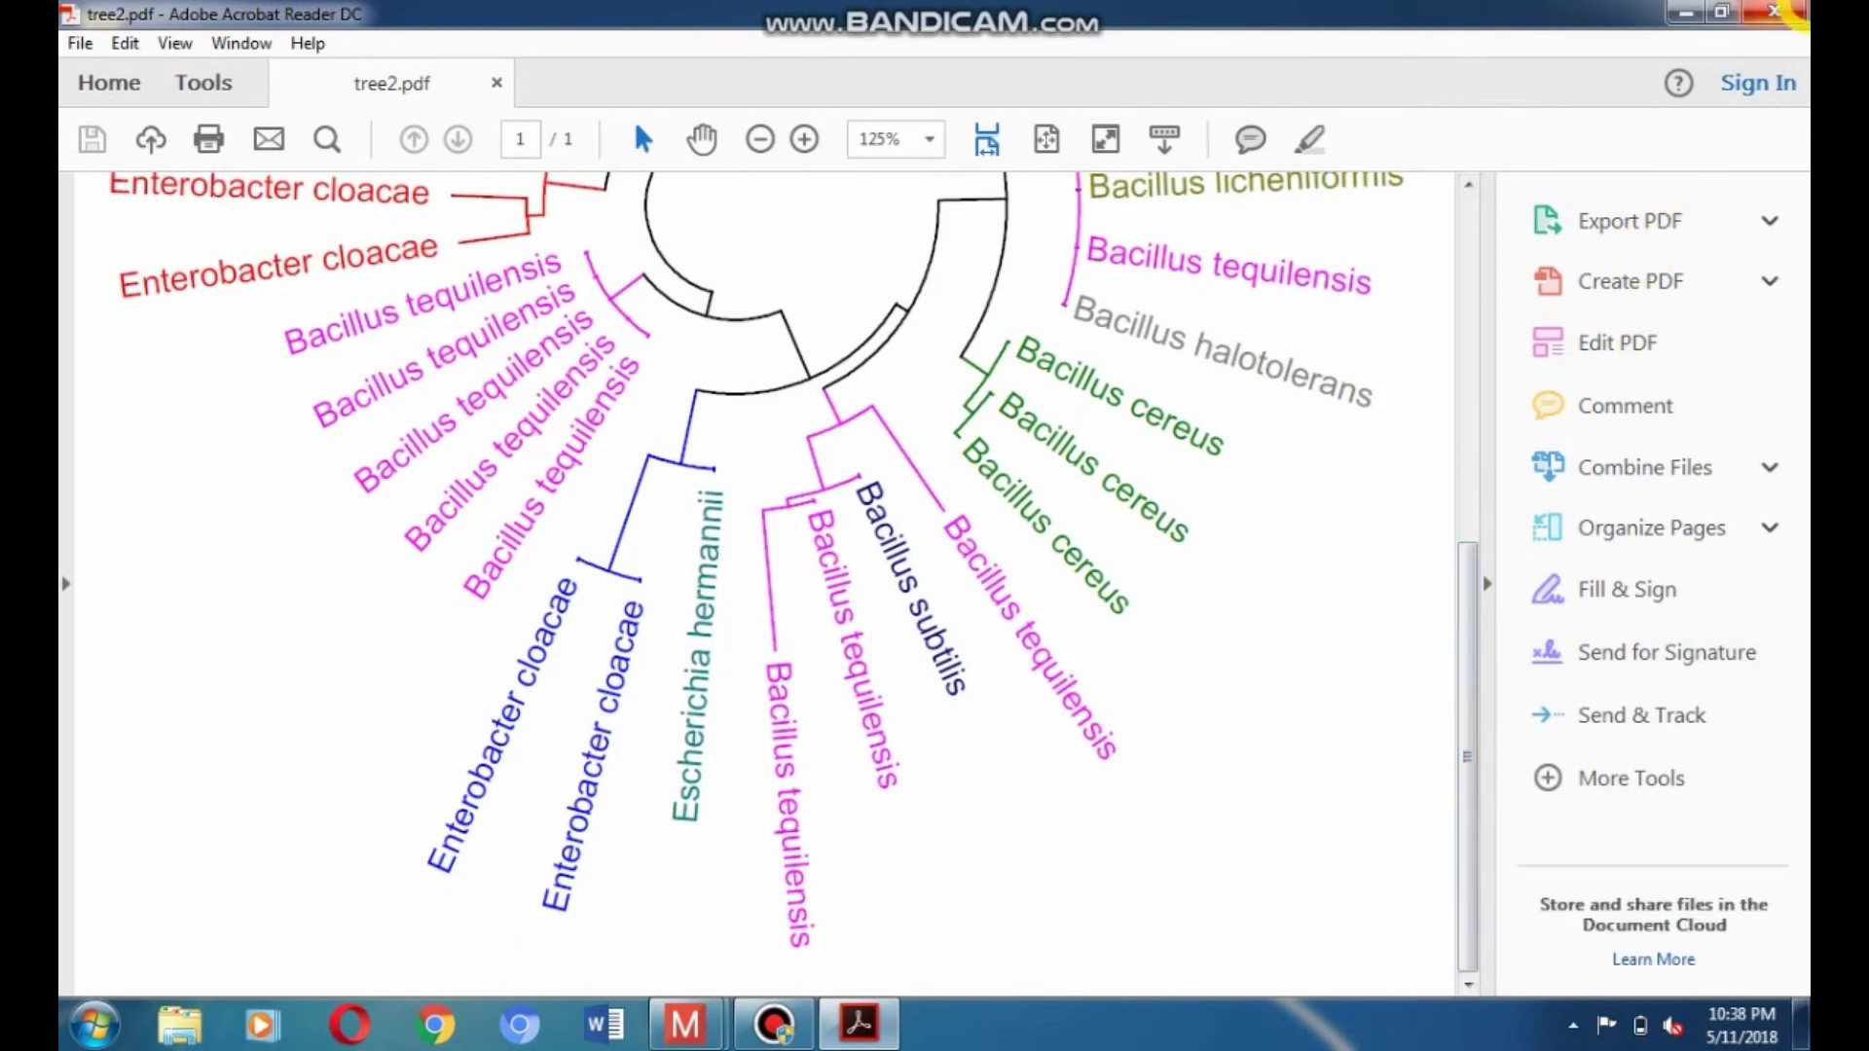
{"action": "left_click", "coordinate": [1774, 12]}
{"action": "double_click", "coordinate": [103, 465]}
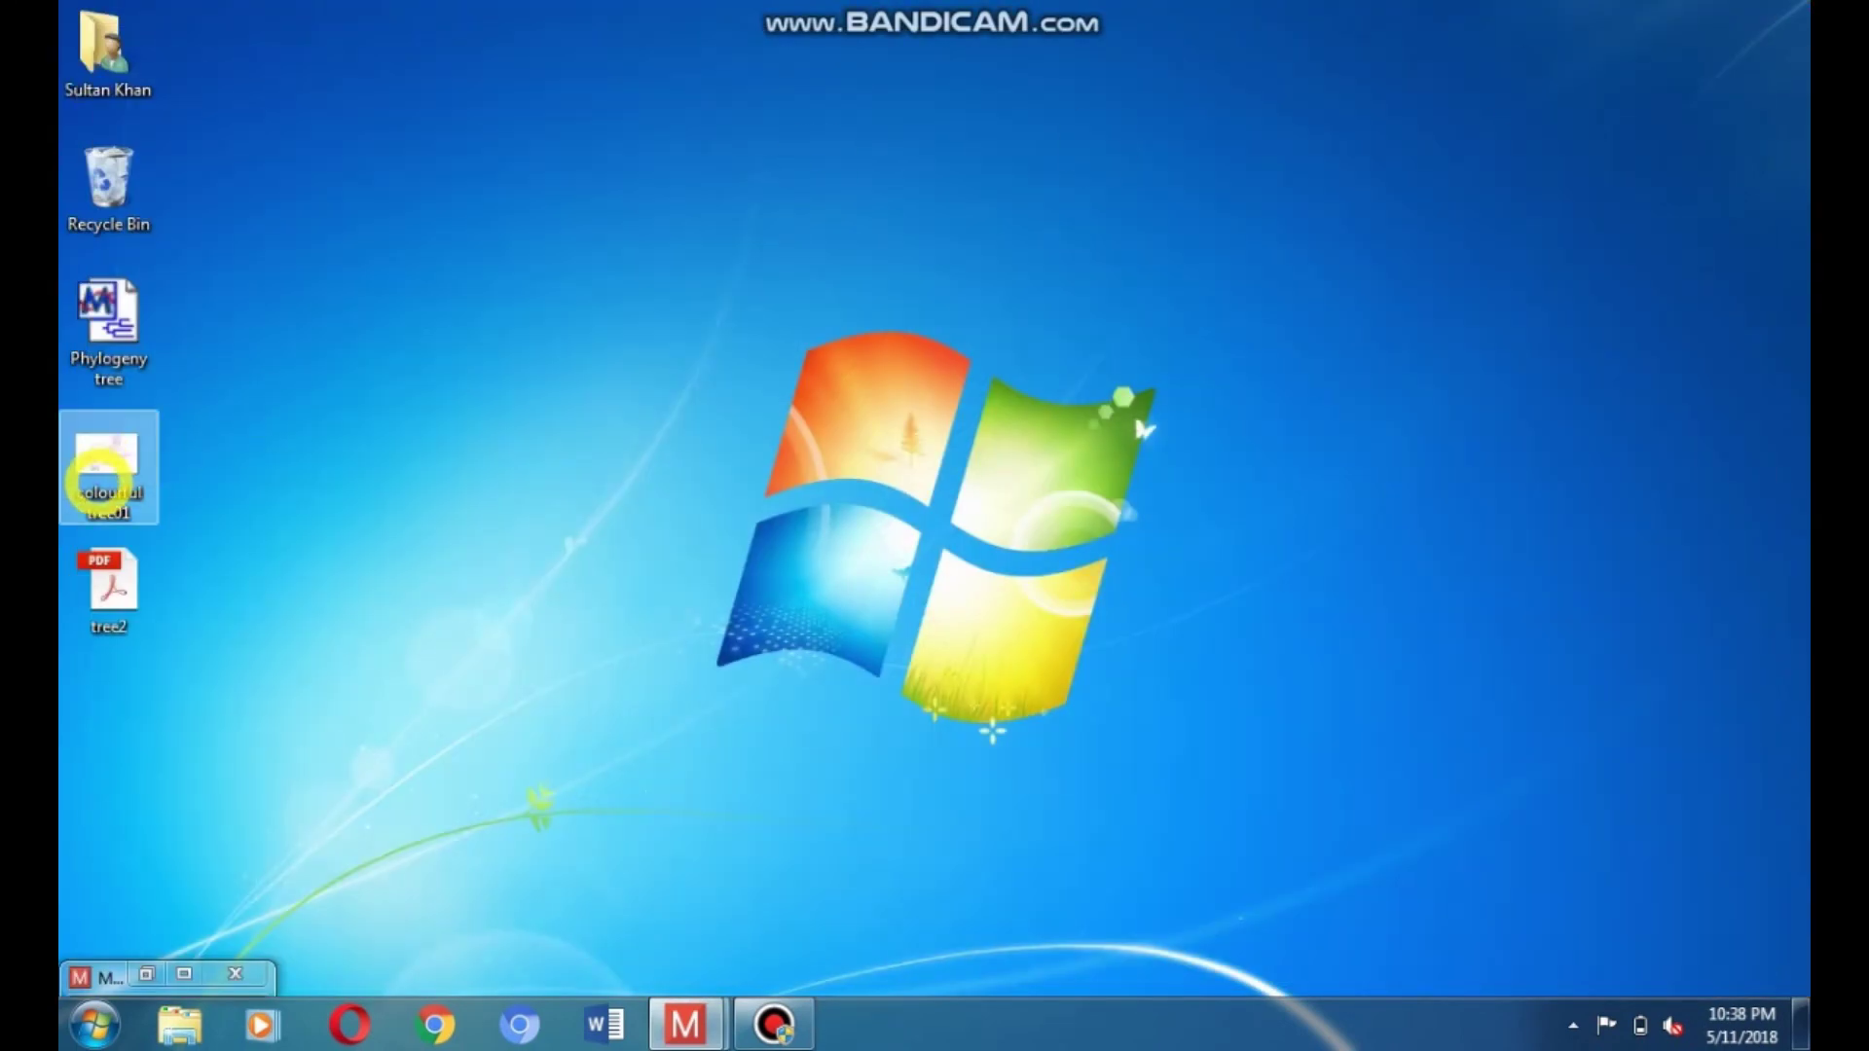